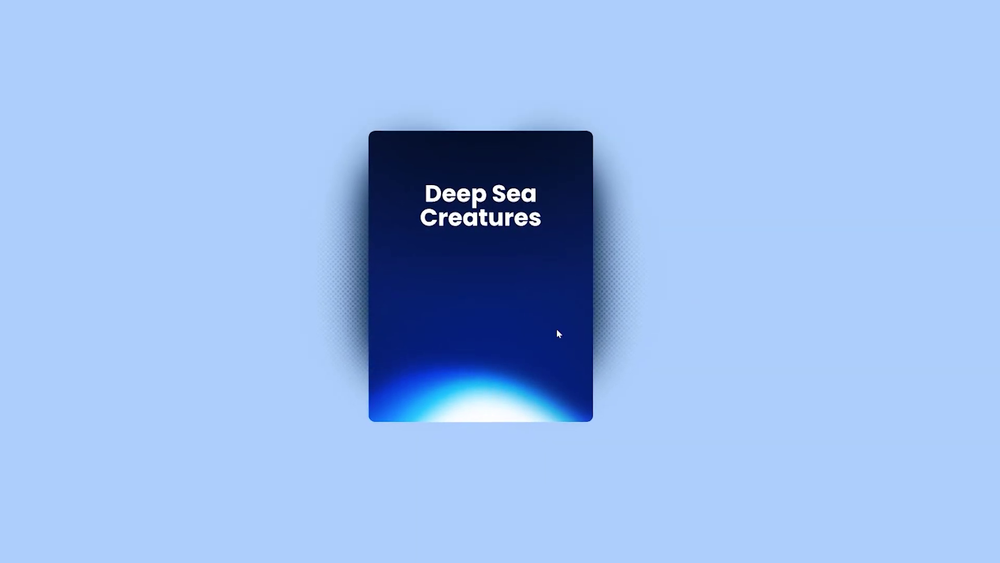
mouse_move(505, 277)
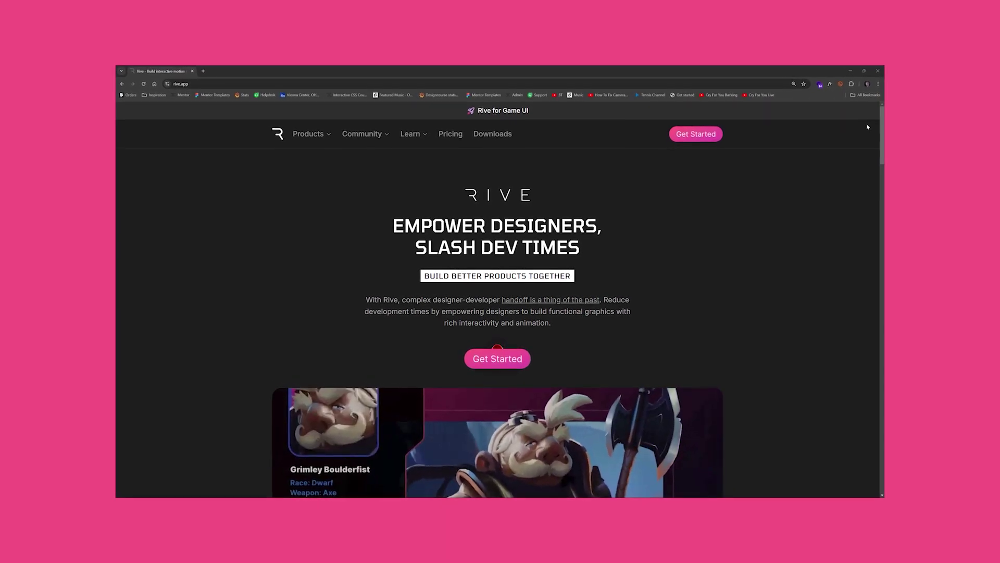
left_click_drag(878, 121, 921, 204)
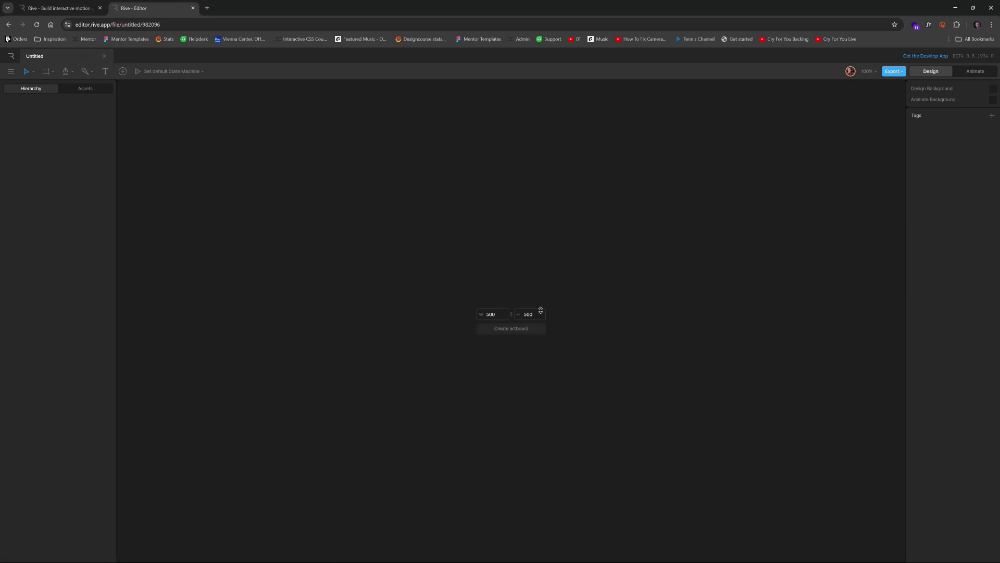
Create an artboard 1000 wide and 750 high
double_click(494, 316)
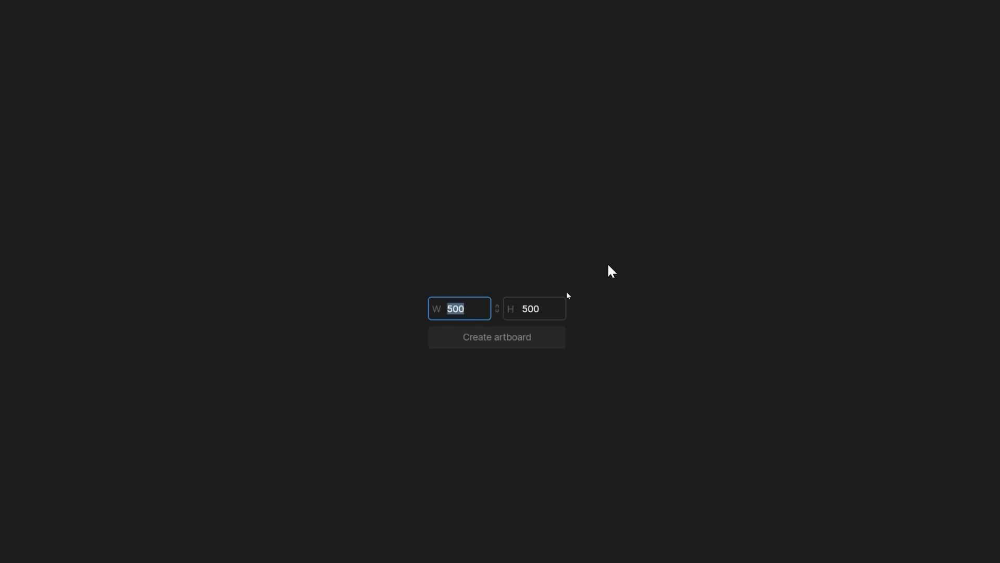
type("800")
key("BackSpace")
key("BackSpace")
key("BackSpace")
type("1000")
key("Tab")
type("750")
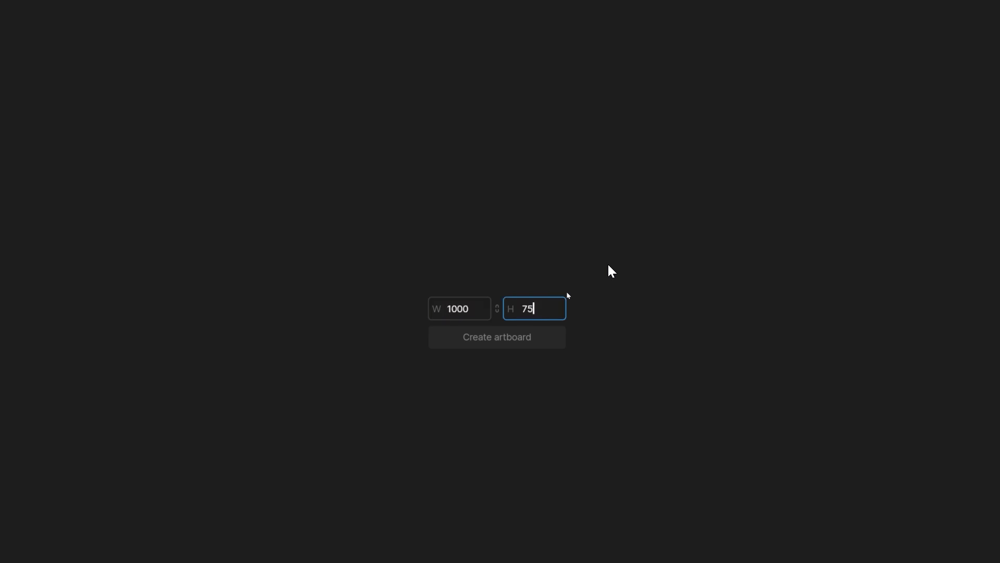
left_click(496, 344)
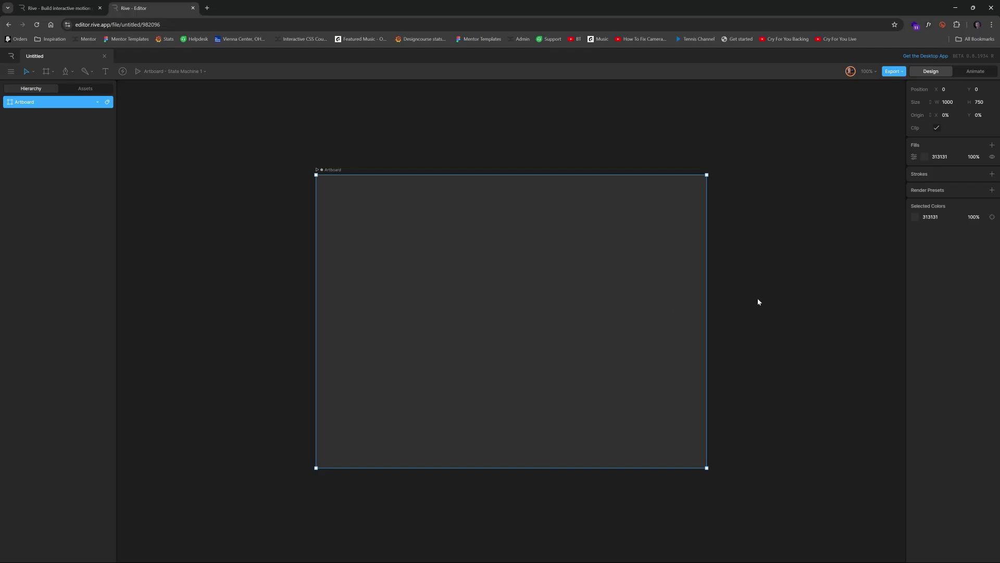
Change the artboard's solid fill to light blue 91BDE4
scroll(758, 299, "down", 3)
scroll(736, 258, "up", 2)
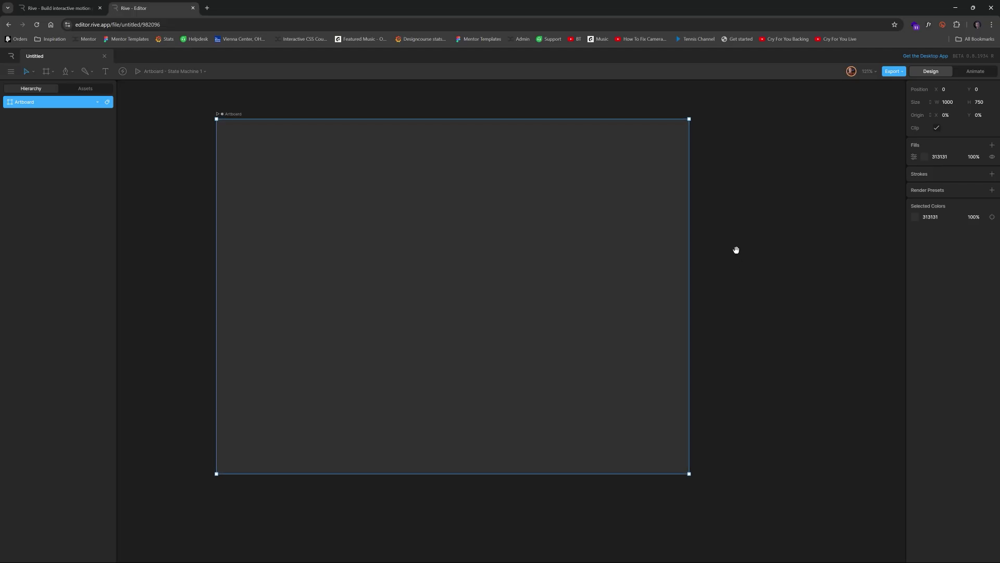
left_click_drag(735, 248, 766, 255)
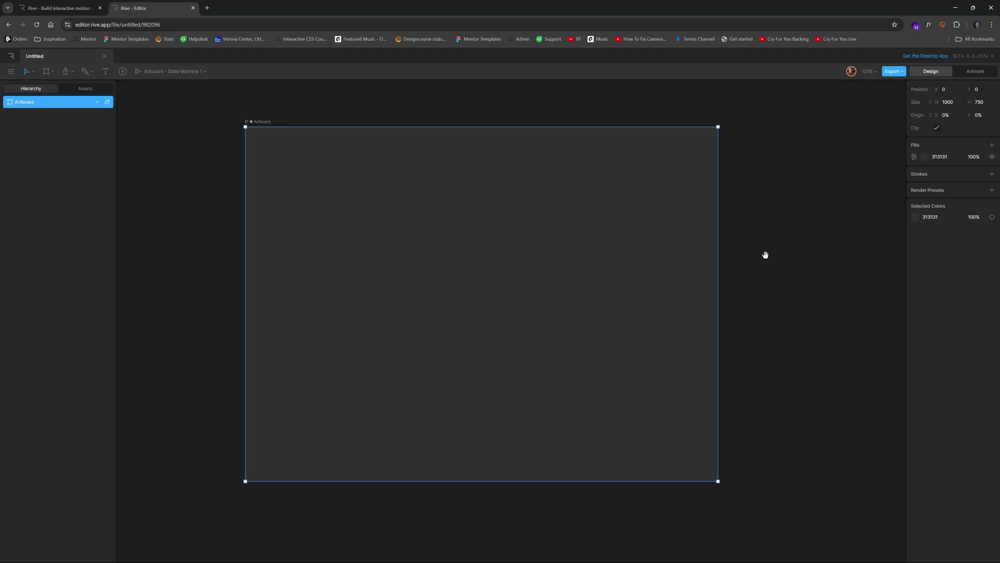
left_click(923, 158)
left_click(872, 235)
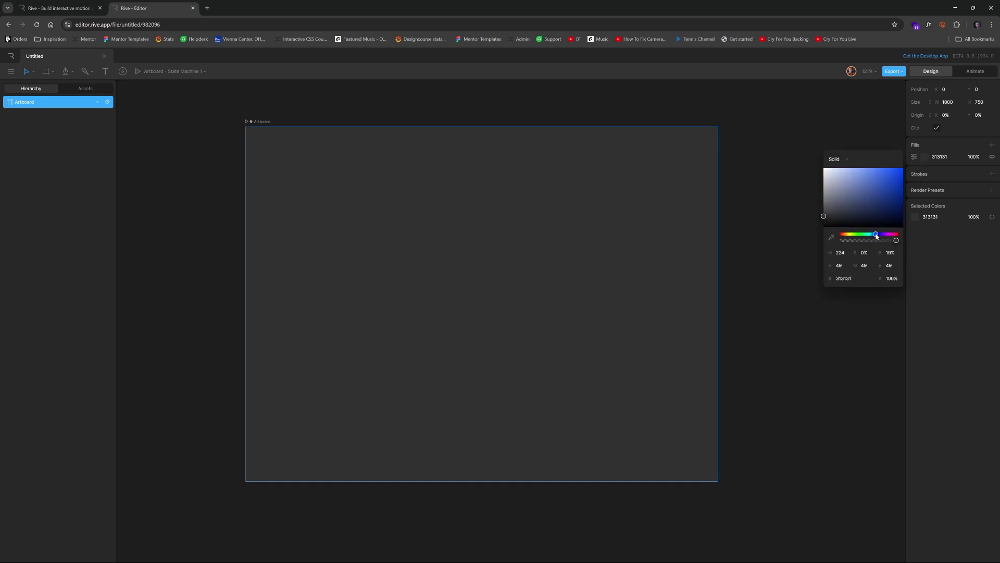
left_click_drag(842, 174, 853, 175)
left_click(806, 125)
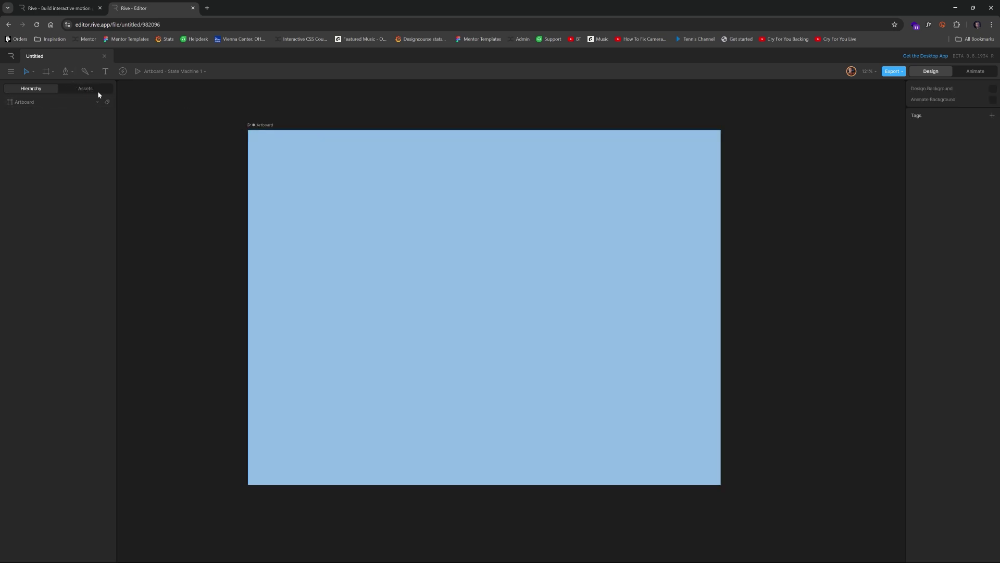
Draw a portrait rectangle about 376 by 441 and centre it on the artboard at X 500, Y 375
left_click(71, 72)
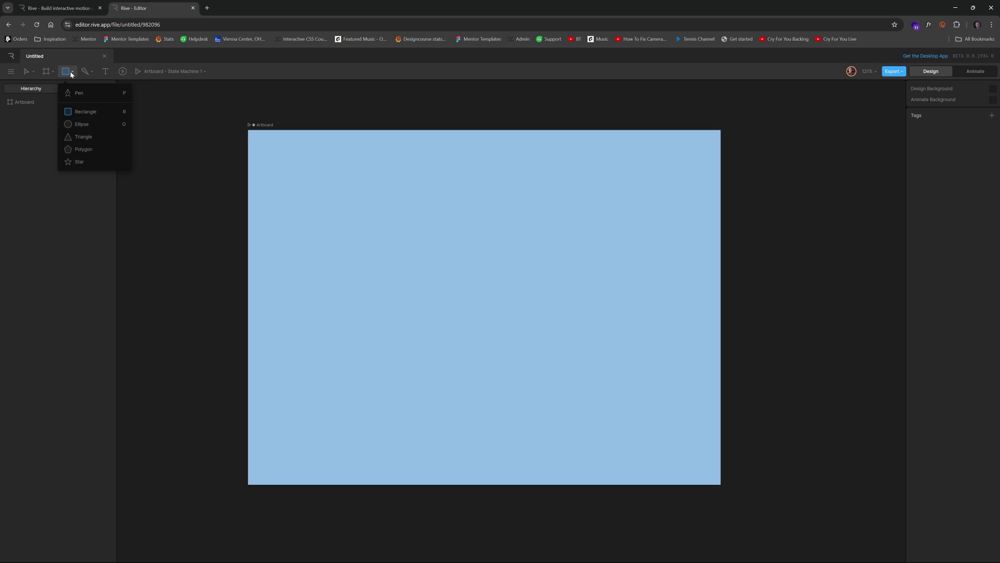
left_click(86, 112)
left_click_drag(418, 210, 595, 418)
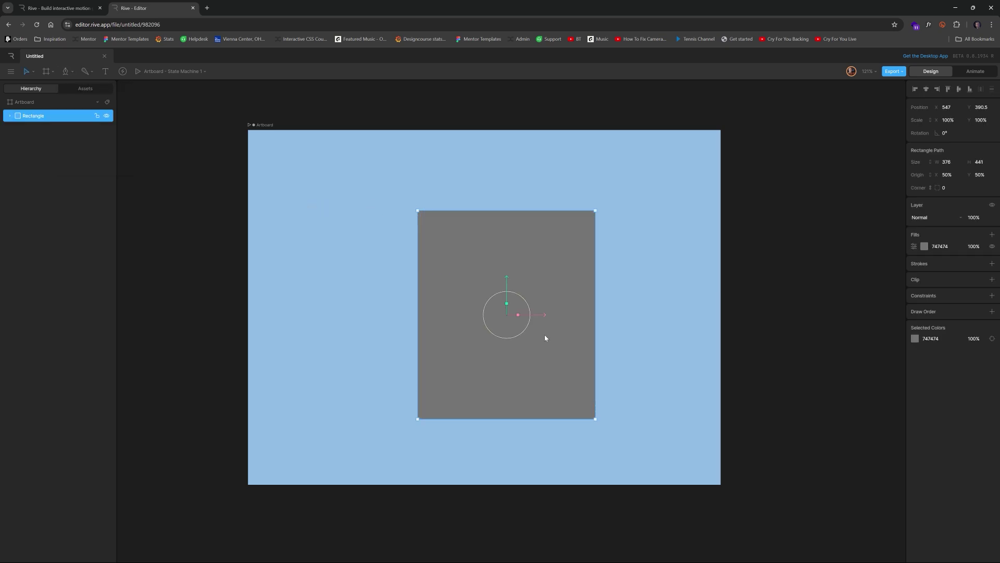
left_click_drag(545, 338, 523, 330)
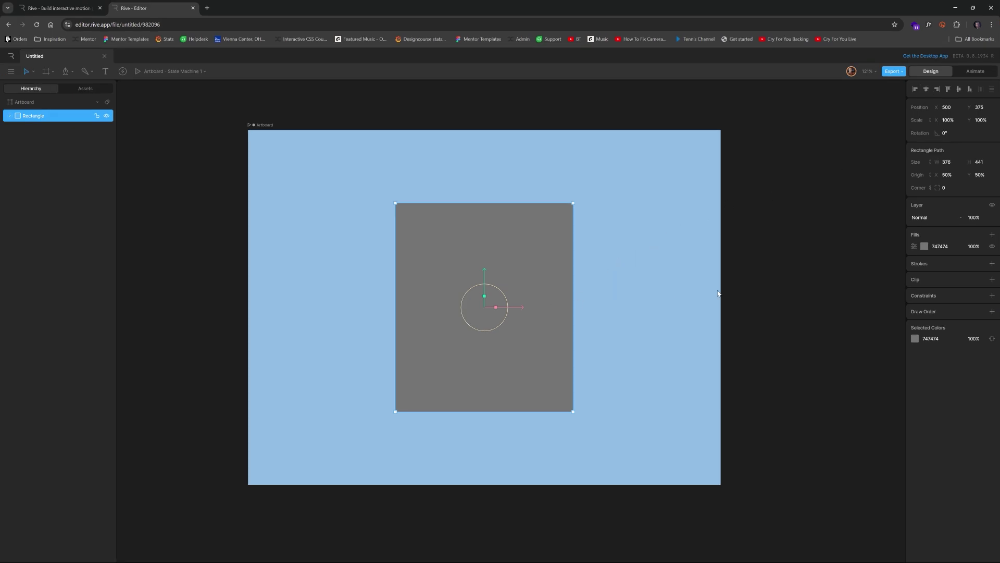
Sample the artboard's blue for the rectangle's fill and darken it to navy 001D37
left_click(925, 247)
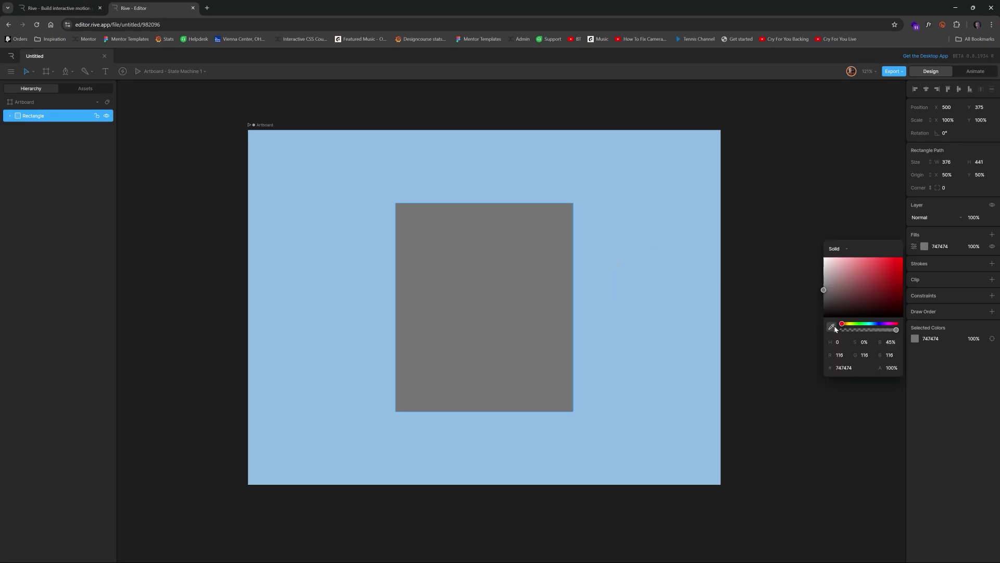
left_click(669, 248)
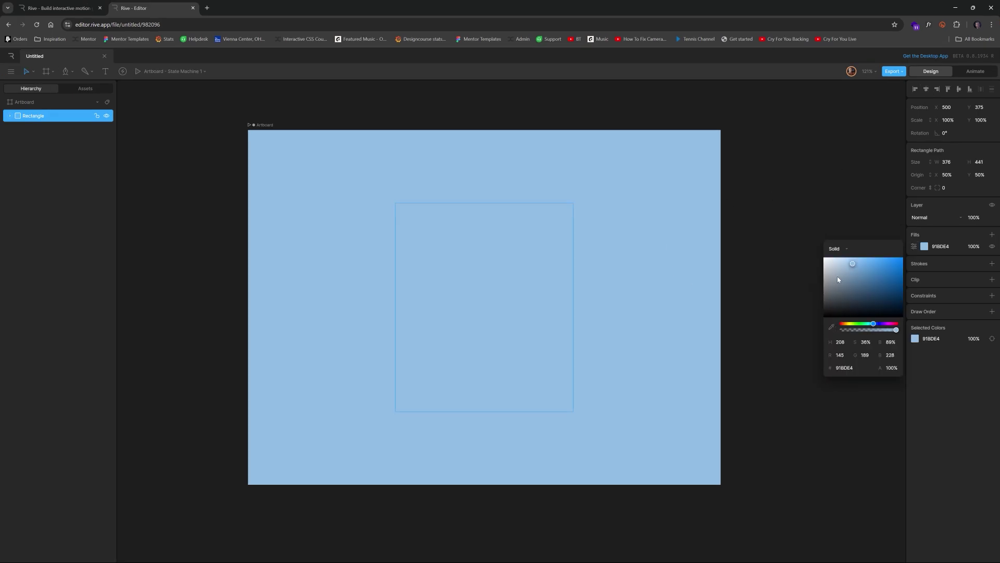
left_click_drag(860, 271, 905, 307)
left_click(538, 261)
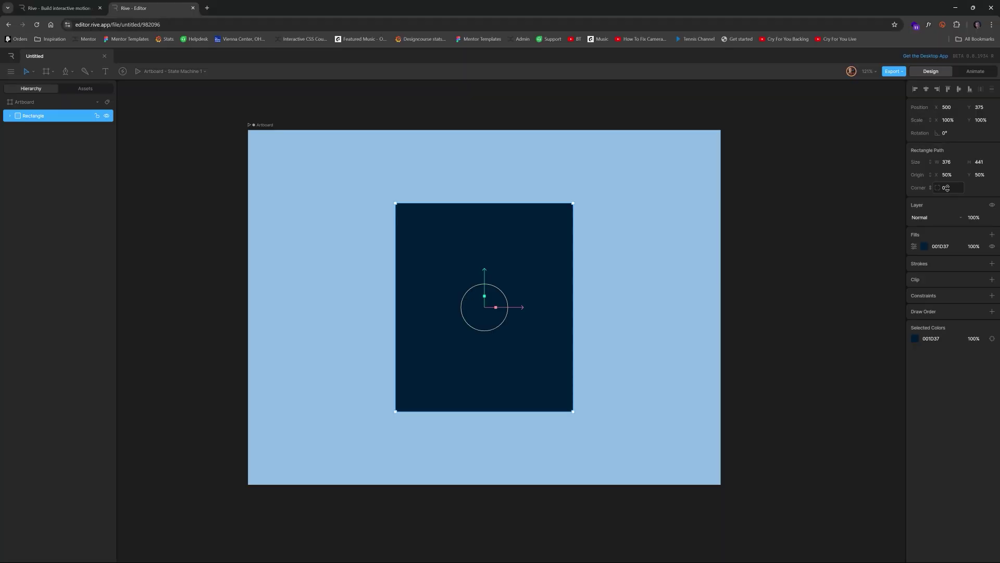
Round the rectangle's corners with a radius of 10 and deselect it
left_click(895, 187)
type("10")
key("Return")
left_click(677, 230)
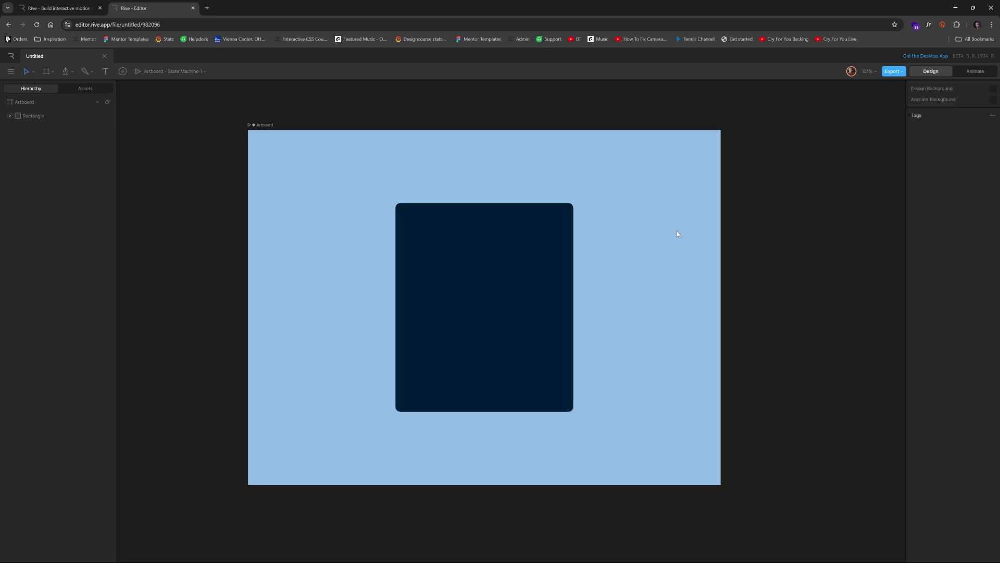
scroll(496, 243, "up", 2)
scroll(497, 247, "up", 3)
scroll(615, 265, "down", 4)
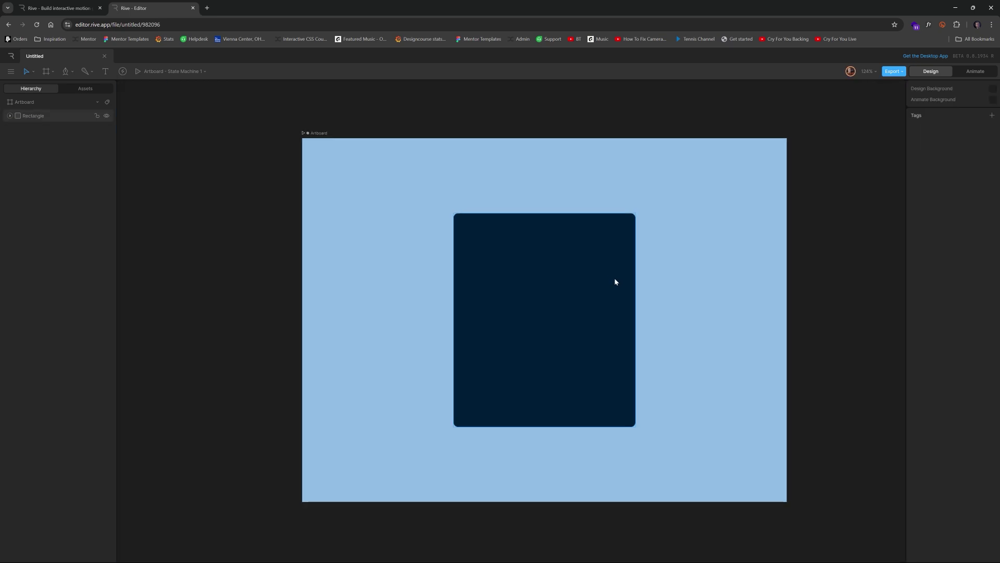
scroll(623, 298, "up", 2)
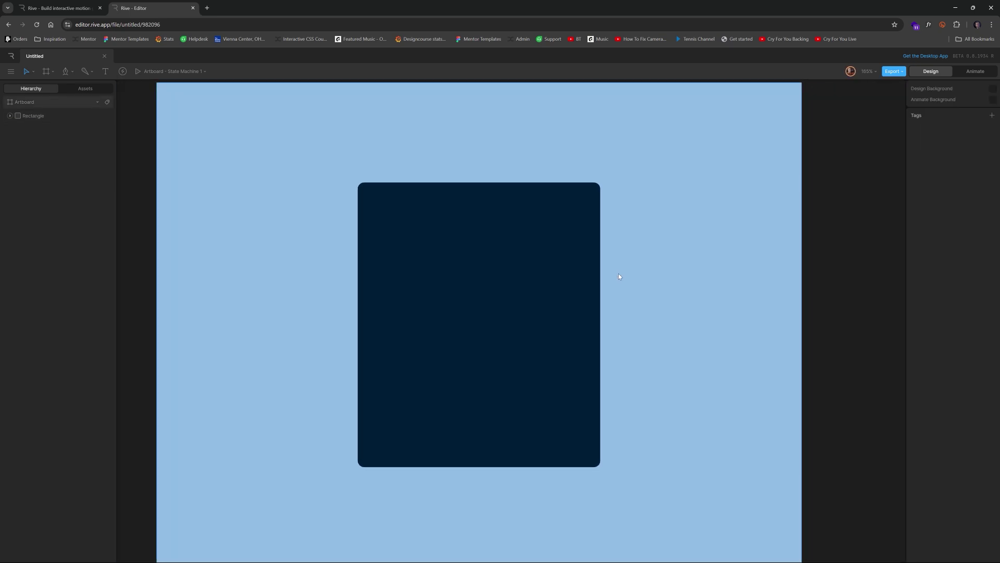
scroll(618, 273, "down", 2)
scroll(584, 302, "up", 1)
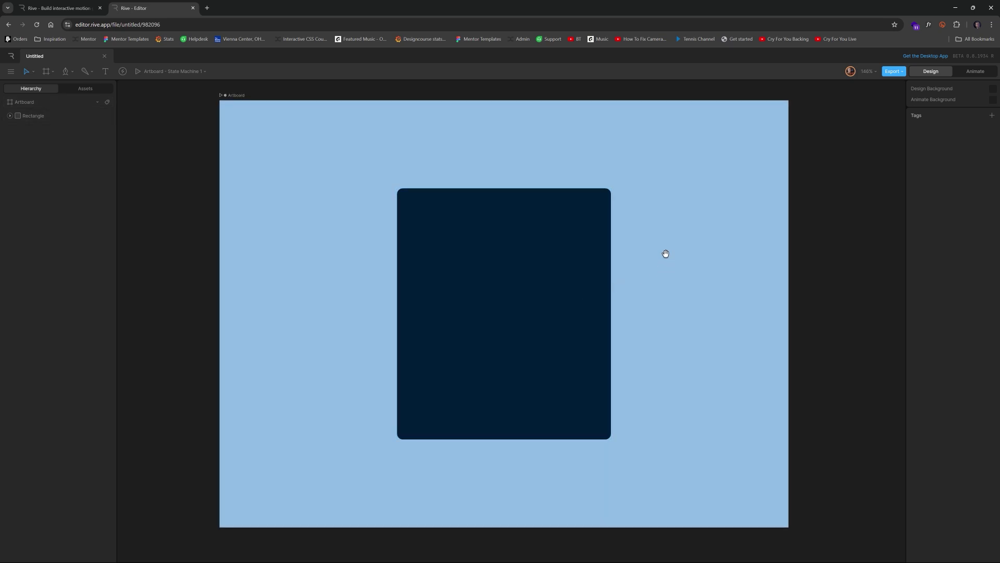
left_click_drag(666, 254, 652, 258)
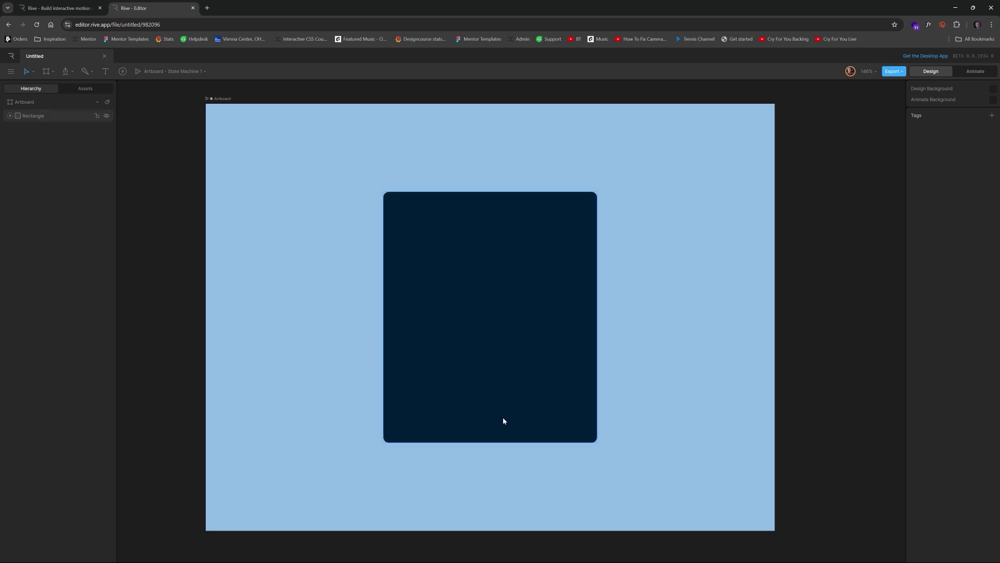
Check the artboard's size, switch to Photoshop and create a new 1000 × 750 px document
left_click(218, 100)
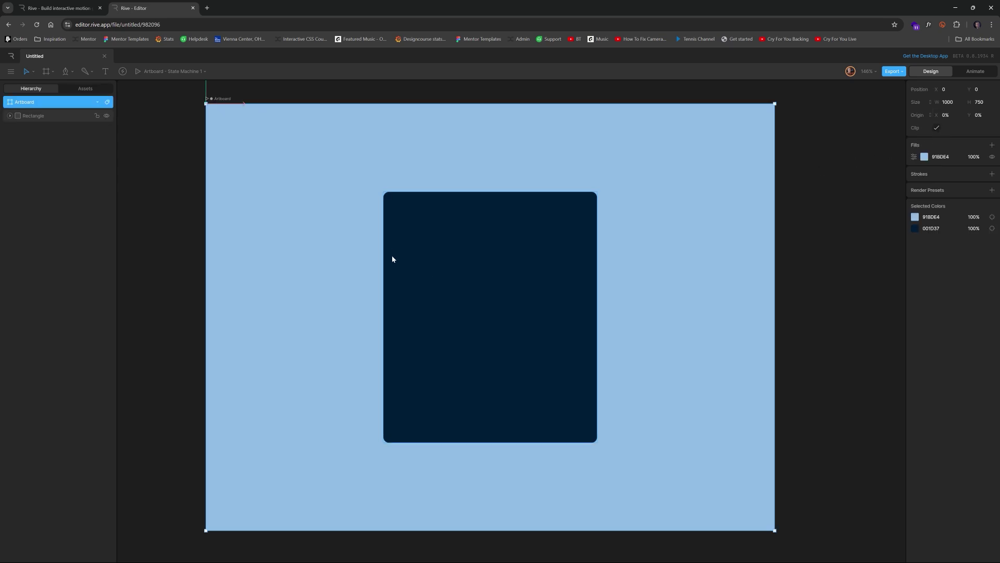
left_click(491, 553)
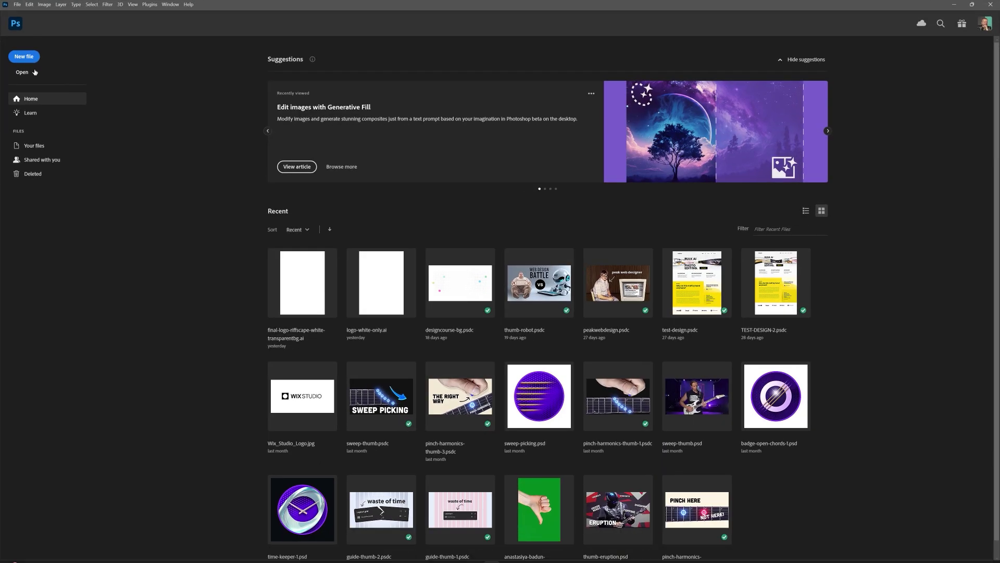
left_click(24, 57)
left_click(618, 158)
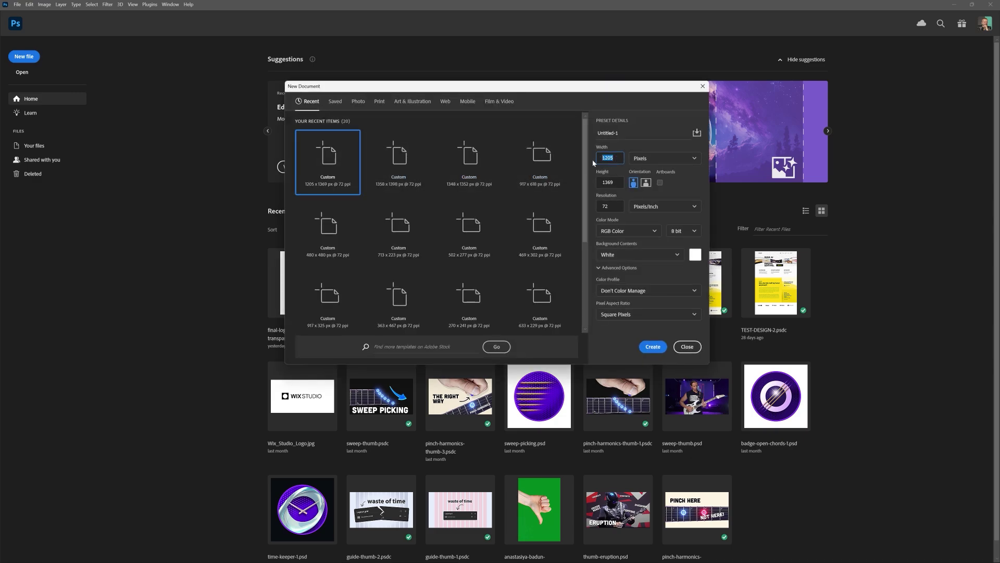
type("750")
key("Return")
scroll(471, 418, "up", 4)
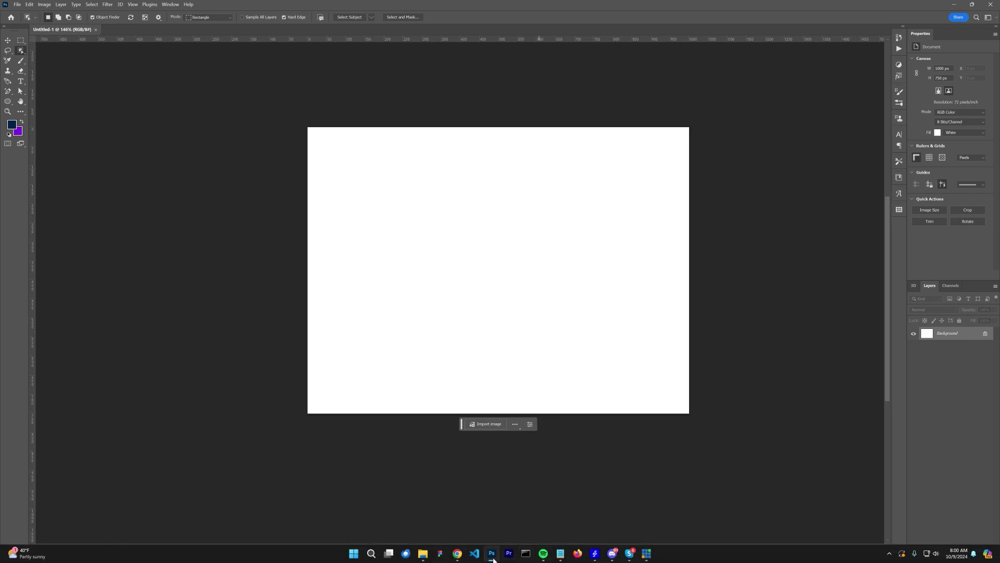
Switch back to Rive and copy the artboard's fill colour code 91BDE4
mouse_move(458, 558)
left_click(458, 515)
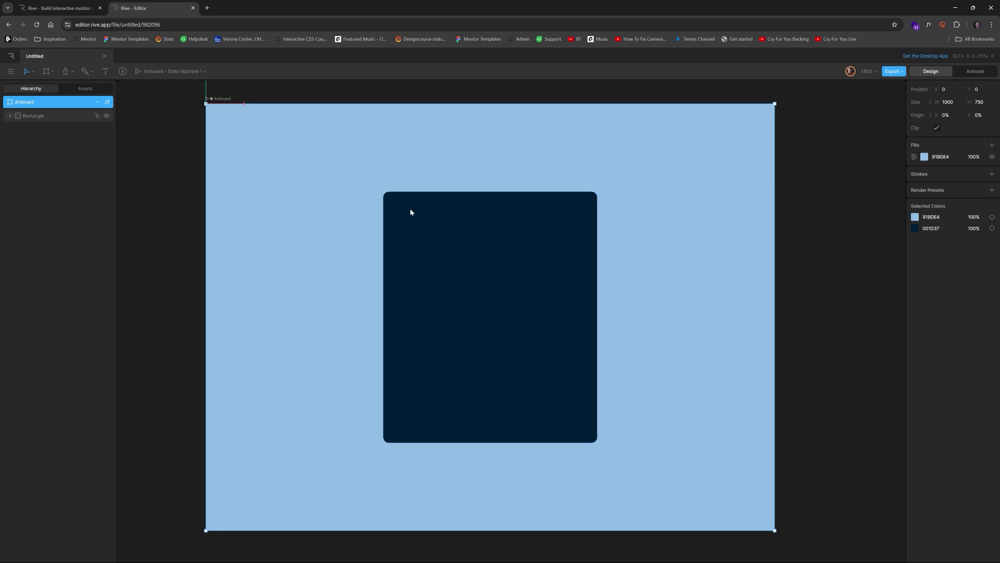
left_click(440, 232)
left_click(948, 246)
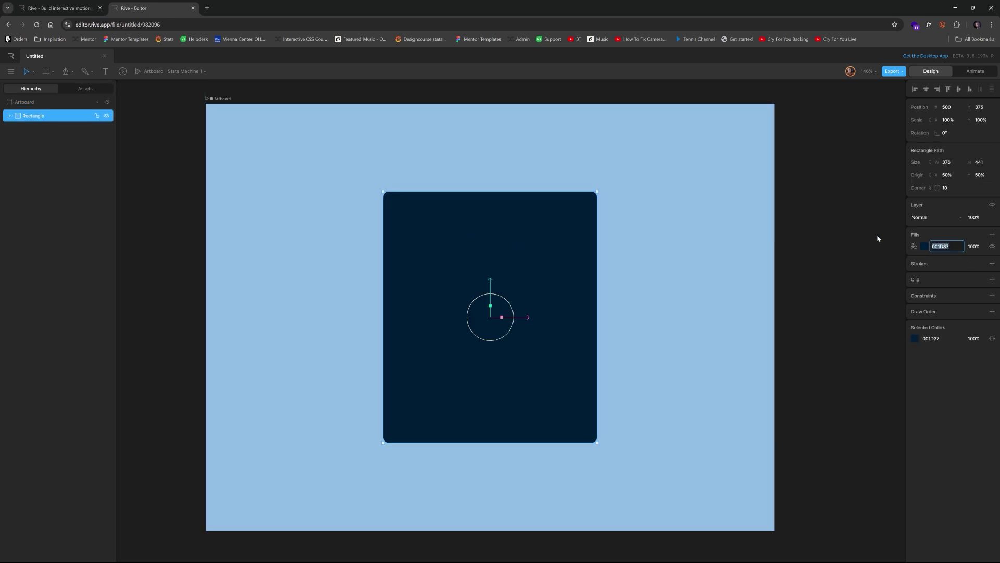
left_click(436, 129)
left_click(219, 98)
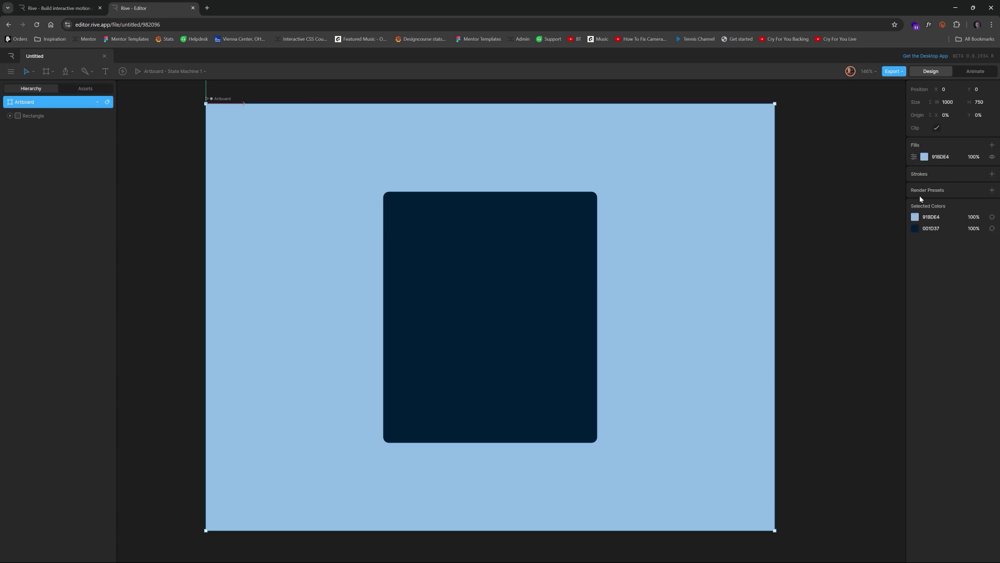
left_click(944, 159)
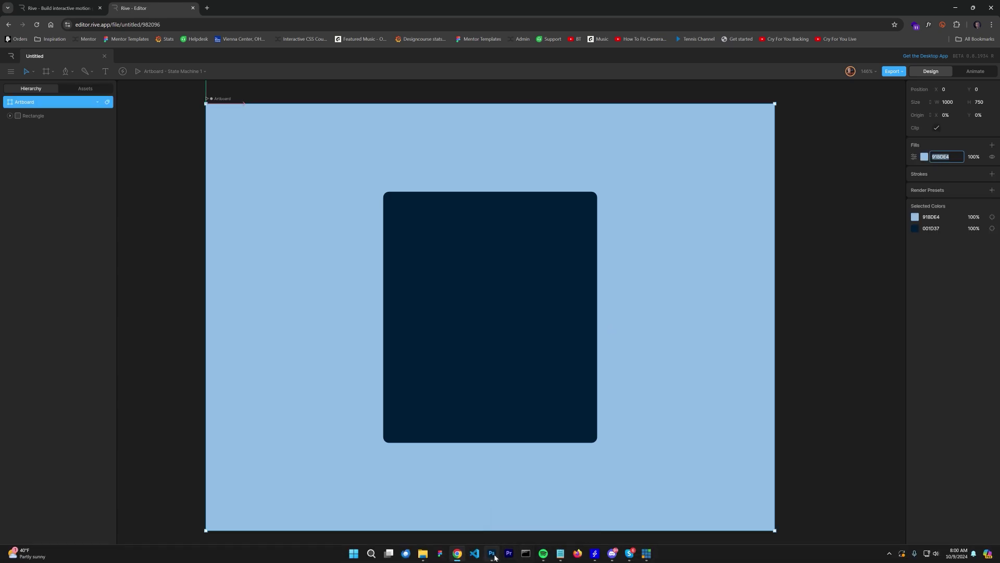
Switch to Photoshop and draw a rectangle about 1087 × 880 px covering the whole canvas, filled with the copied blue 91BDE4
left_click(492, 554)
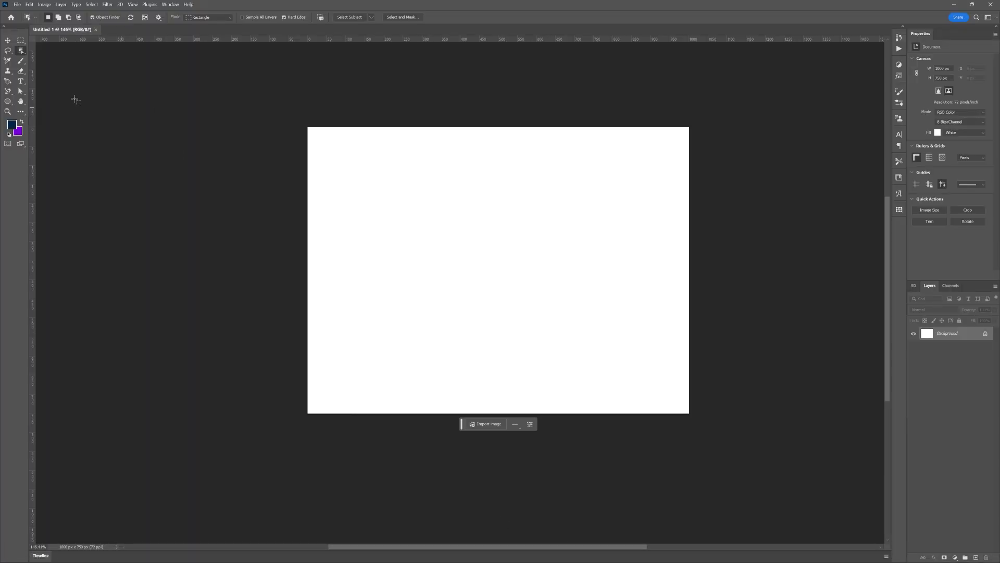
left_click(8, 101)
left_click(41, 103)
left_click_drag(293, 119, 707, 453)
double_click(927, 334)
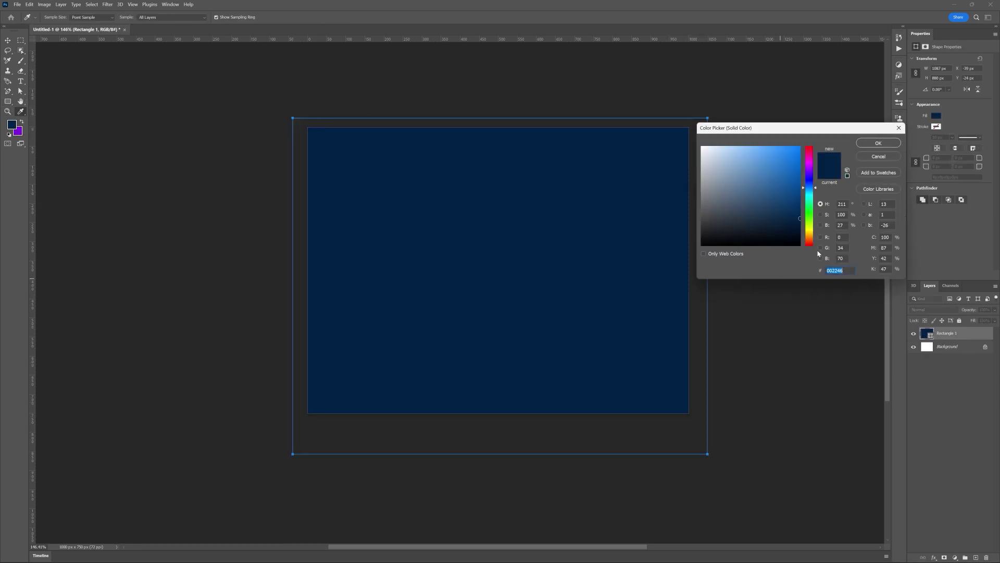
left_click(737, 156)
left_click(879, 143)
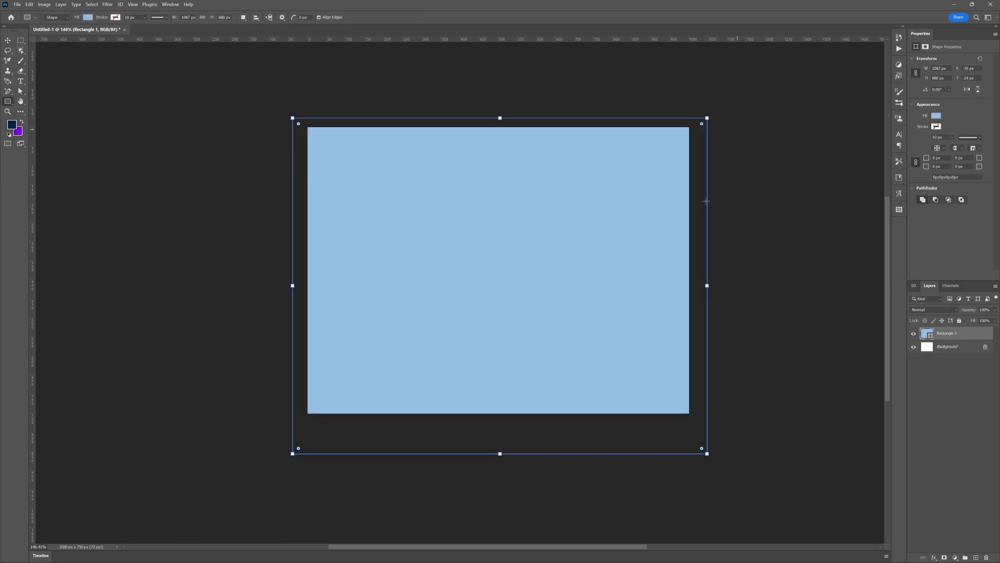
Switch to Rive to check the navy rectangle's size and corner radius, and return to Photoshop
mouse_move(508, 558)
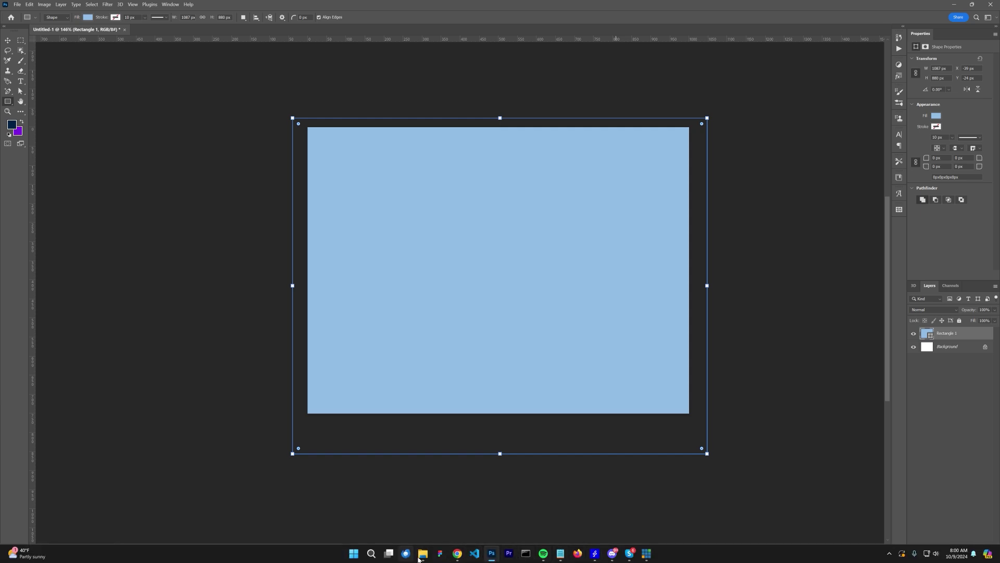
left_click(458, 554)
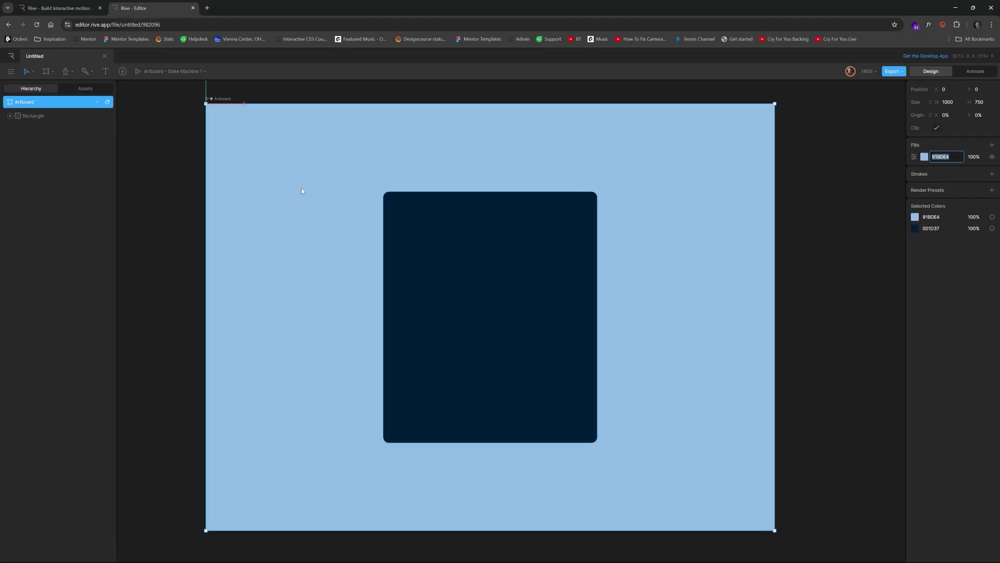
left_click(45, 117)
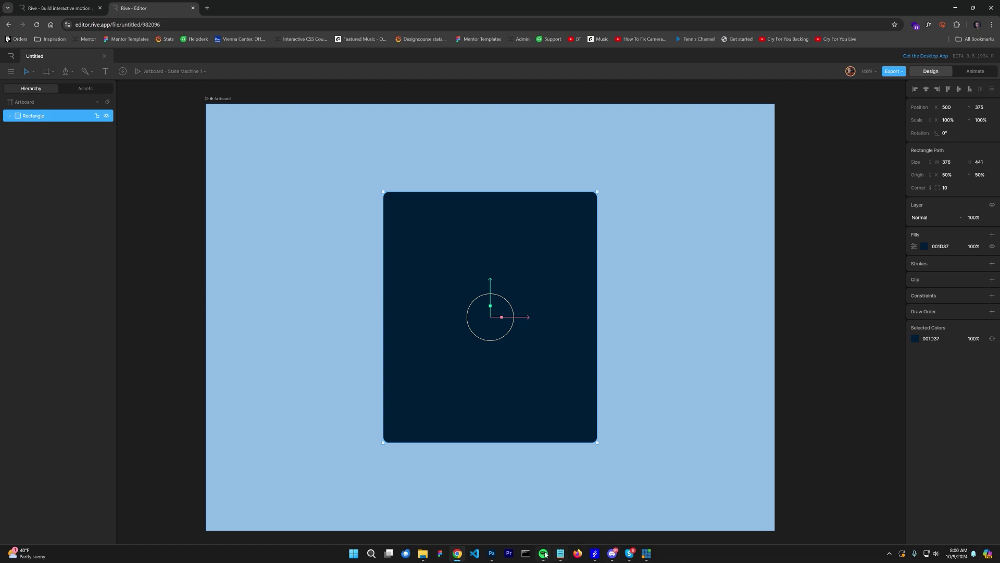
left_click(491, 554)
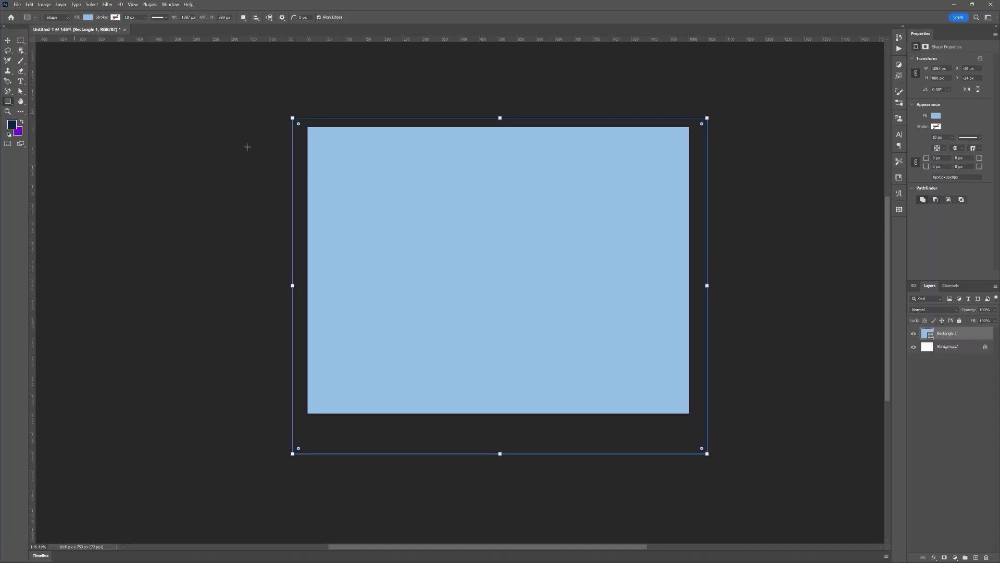
Create a rectangle 376 px wide and 441 px high over the blue background
left_click(412, 200)
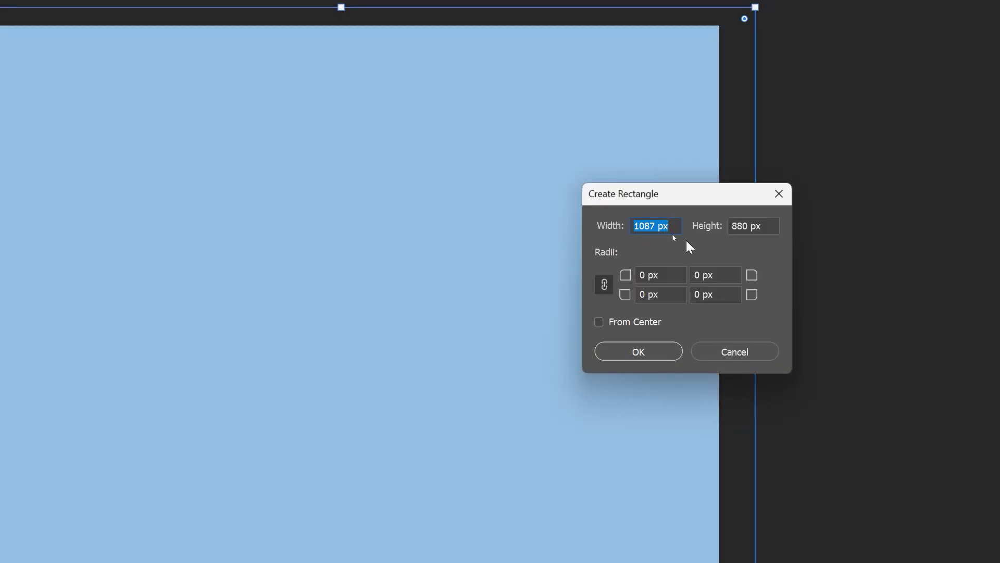
type("376")
key("Tab")
type("4")
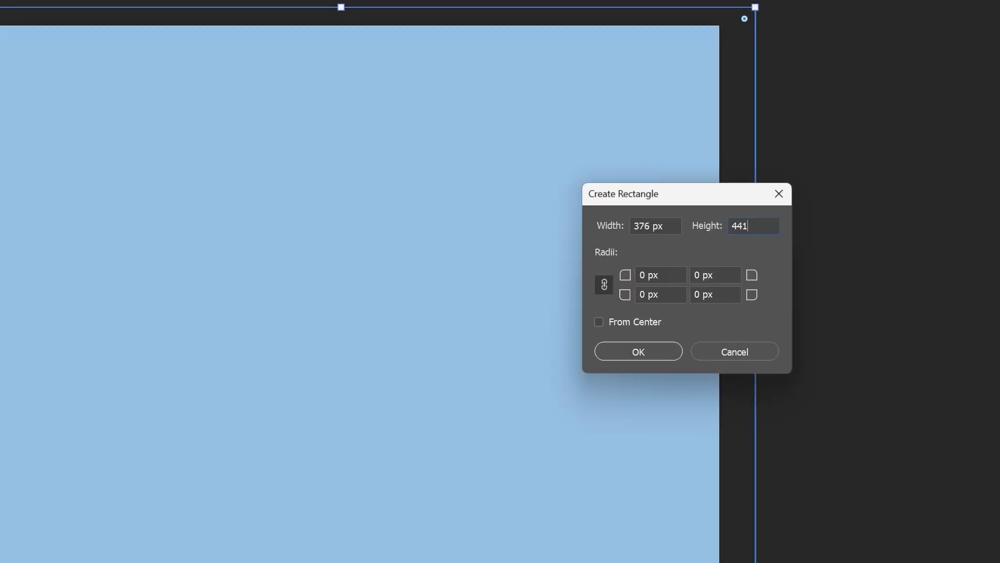
left_click(637, 349)
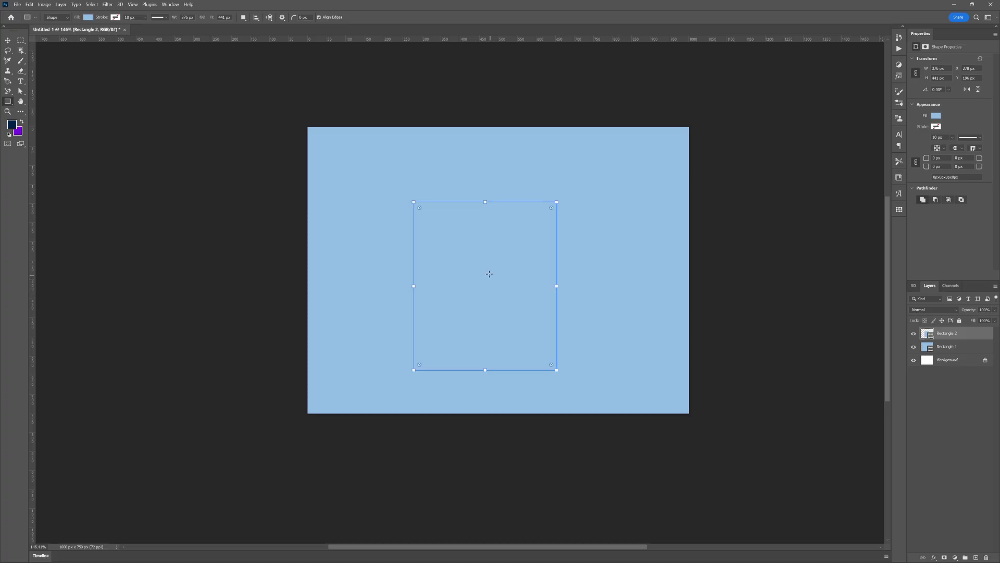
key("v")
left_click_drag(489, 273, 505, 273)
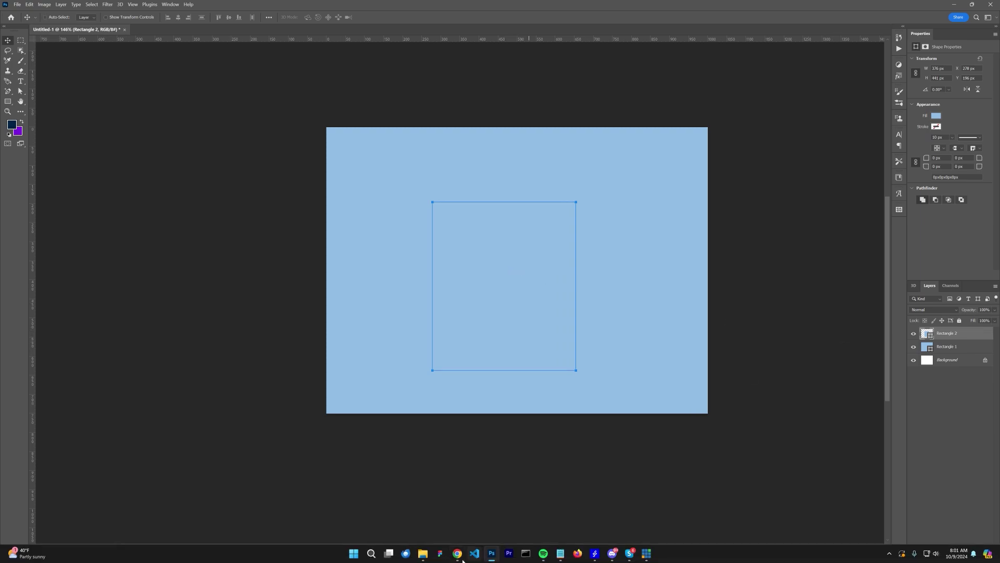
Switch to Rive, copy the navy rectangle's fill colour code 001D37 and return to Photoshop
left_click(456, 557)
left_click(947, 246)
key("ctrl+c")
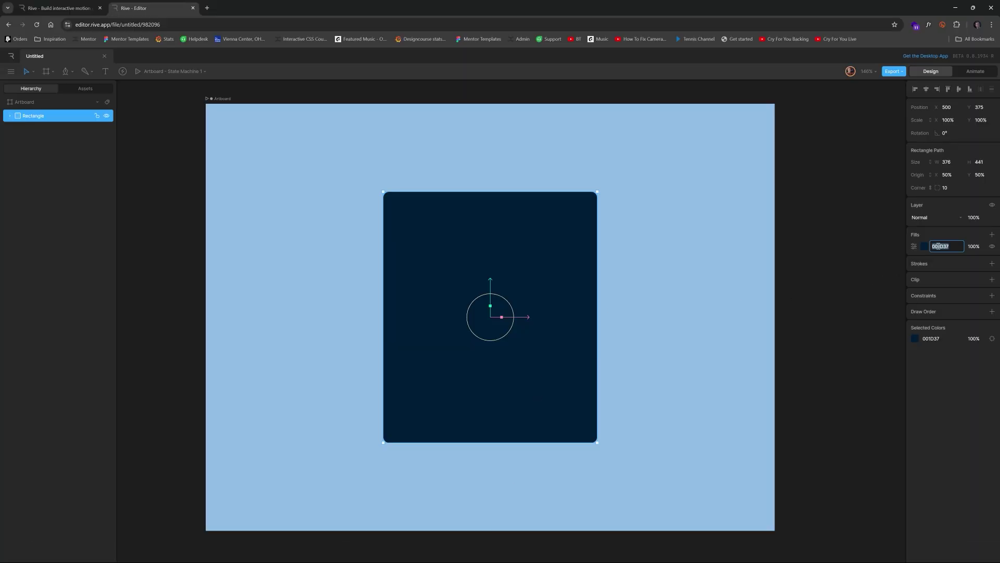
left_click(956, 7)
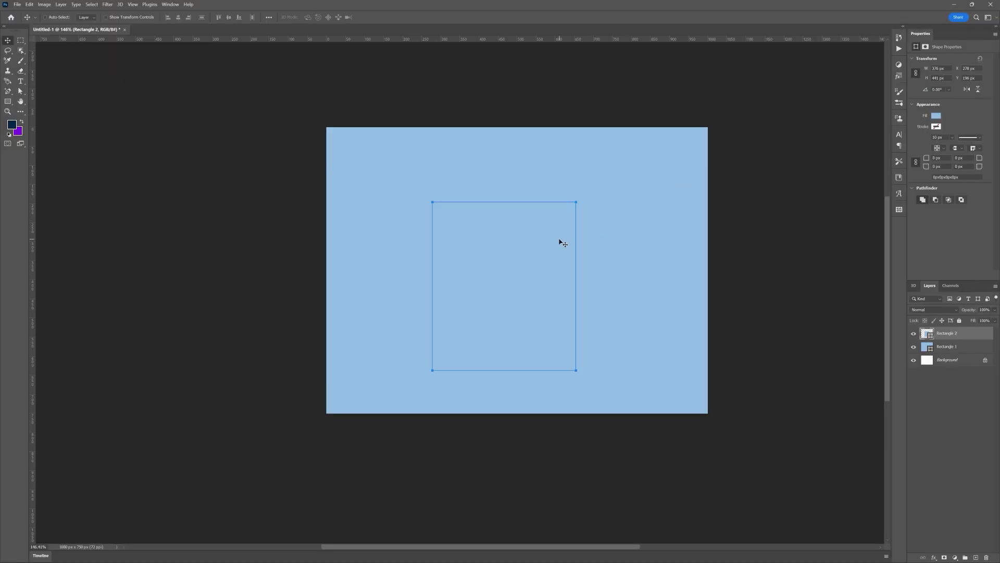
Fill the smaller rectangle with the copied navy colour 001D37
double_click(923, 335)
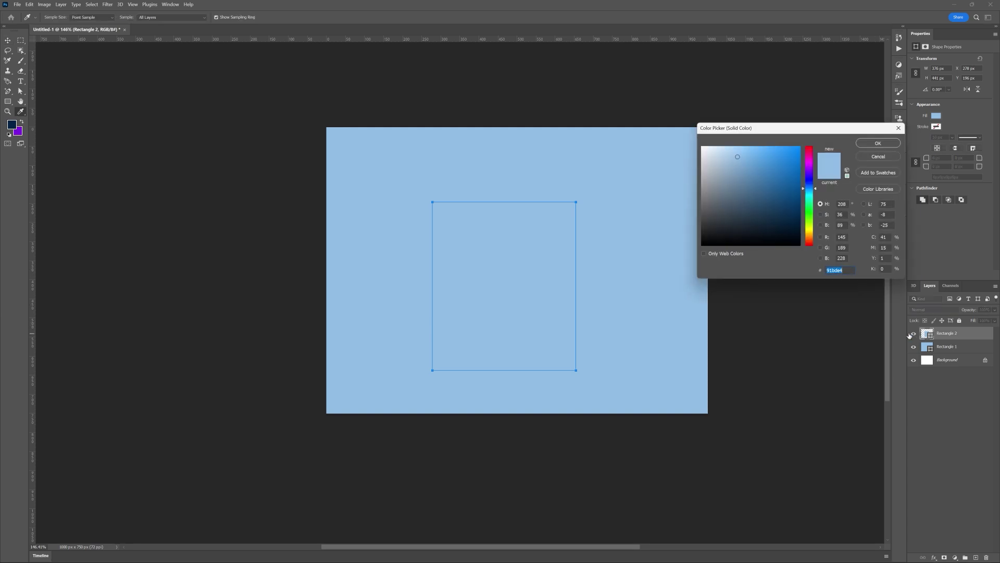
key("ctrl+v")
left_click(879, 143)
Round the navy rectangle's corners to 10 px and centre it on the canvas at X 312 px, Y 155 px
scroll(541, 276, "up", 2)
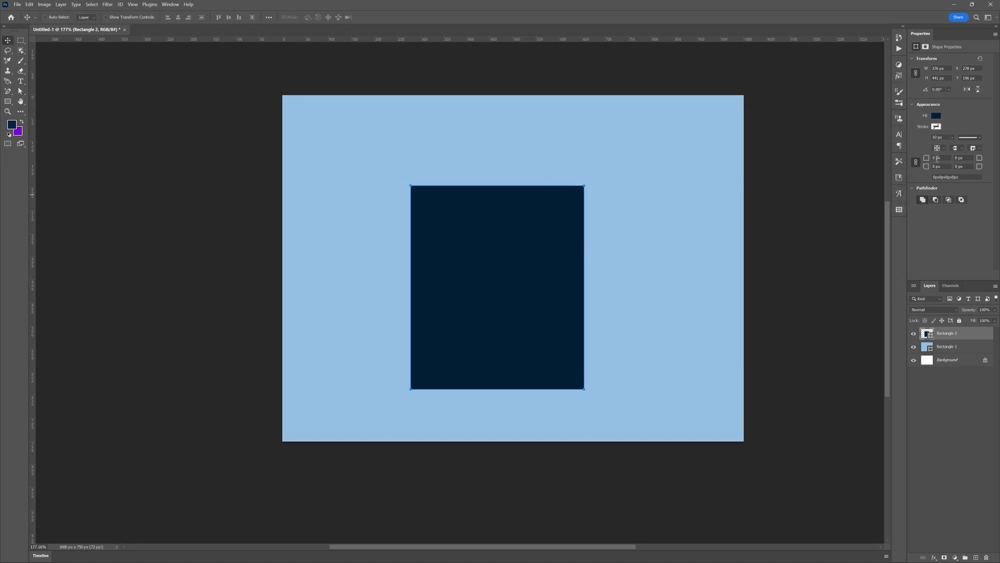
key("Return")
mouse_move(508, 250)
left_mouse_down()
mouse_move(524, 232)
mouse_move(524, 244)
mouse_move(526, 229)
mouse_move(522, 270)
mouse_move(521, 247)
left_mouse_up()
left_click_drag(520, 268, 540, 254)
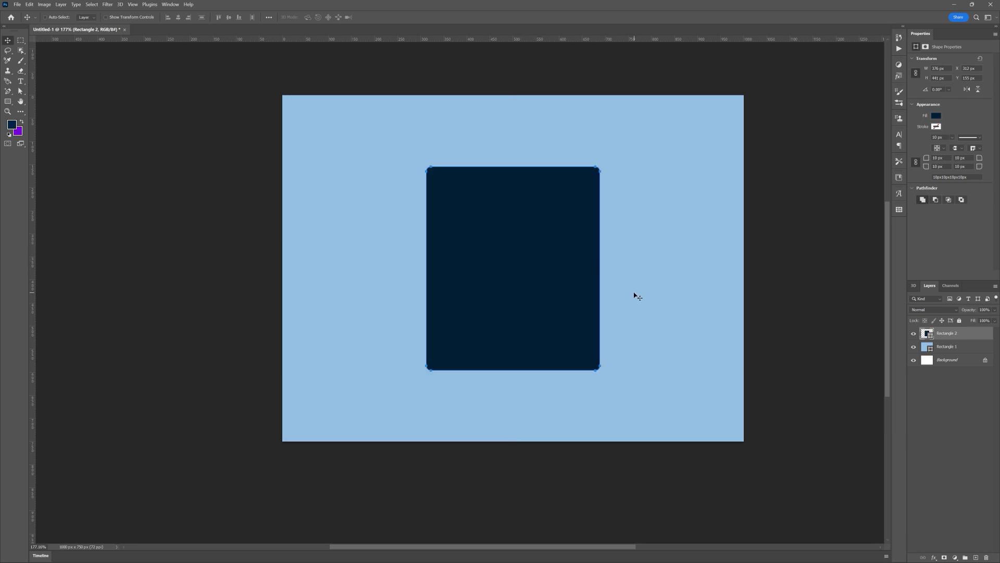
scroll(574, 272, "left", 2)
scroll(627, 253, "up", 2)
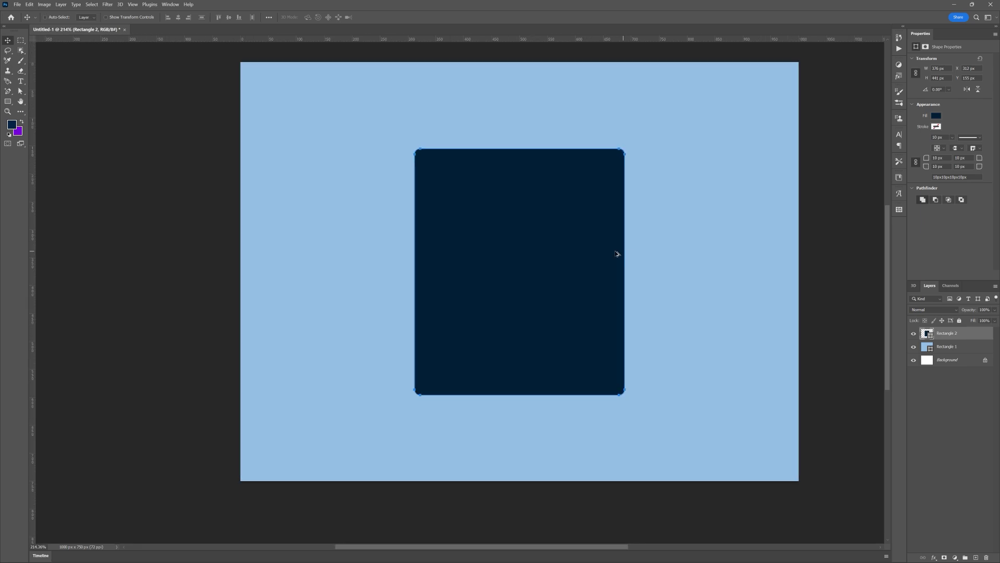
left_click_drag(582, 253, 574, 255)
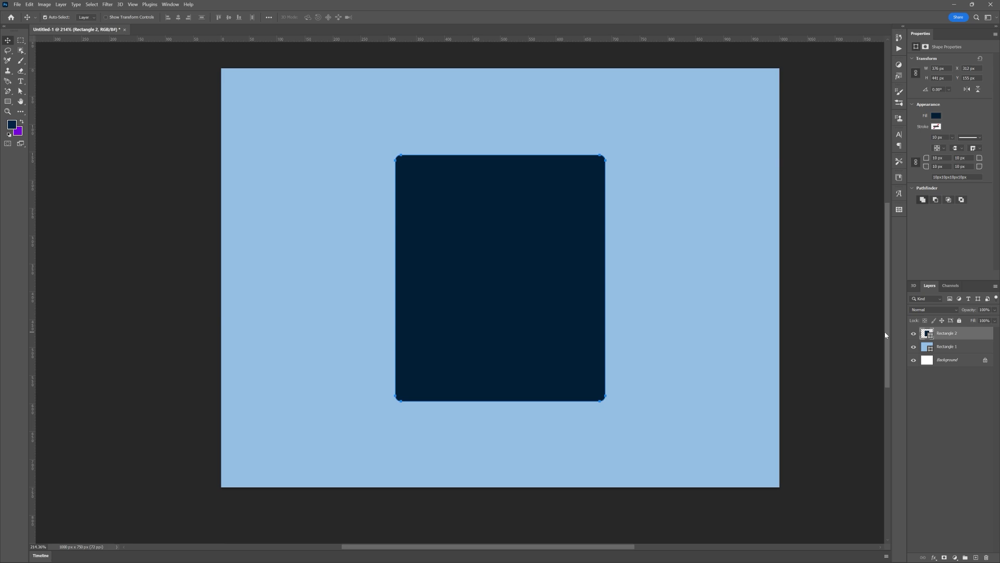
Add a new layer above the navy rectangle that uses it as a clipping mask
key("ctrl+shift+n")
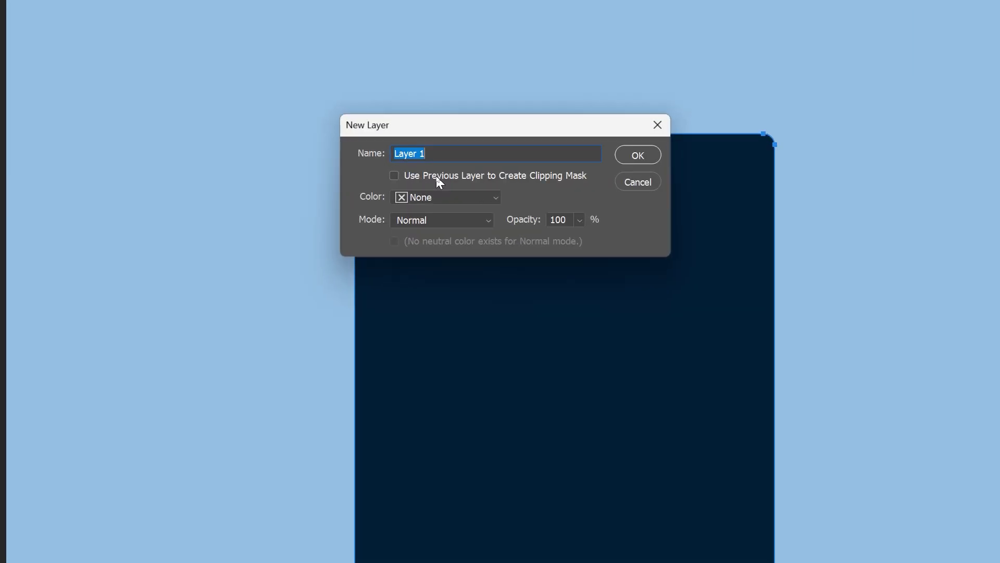
left_click(438, 179)
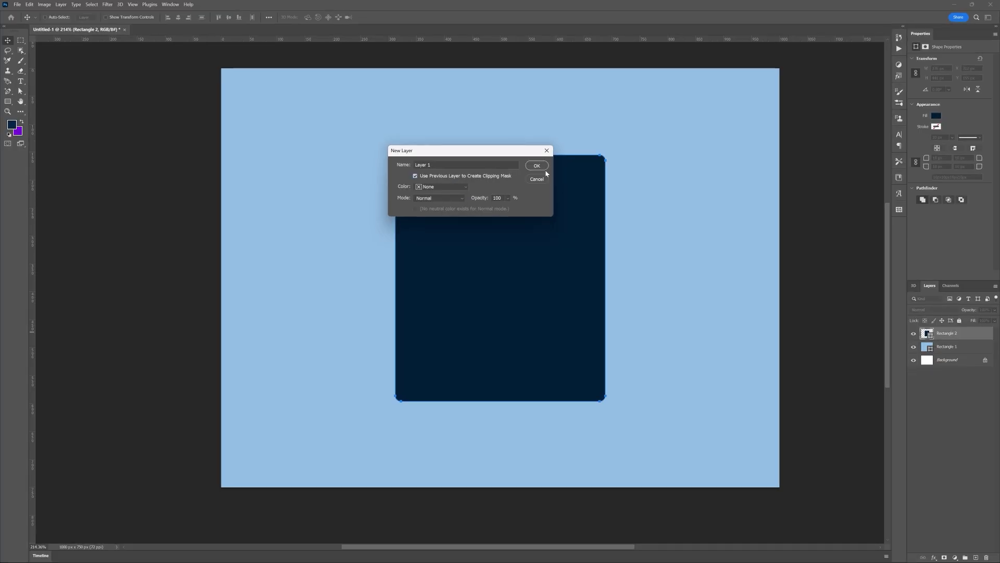
left_click(545, 168)
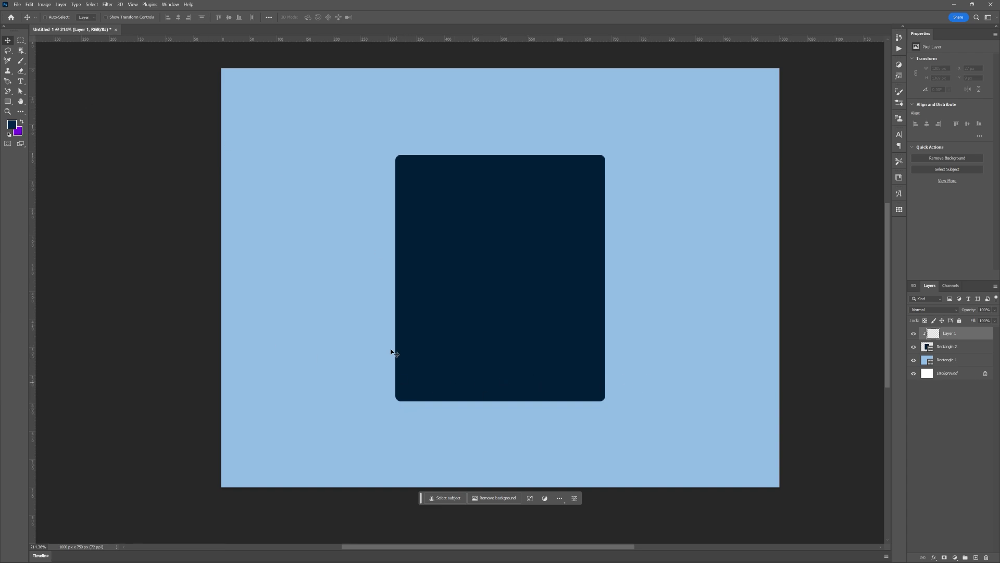
Choose the Pen tool in Shape mode and set the foreground colour to white
left_click(8, 91)
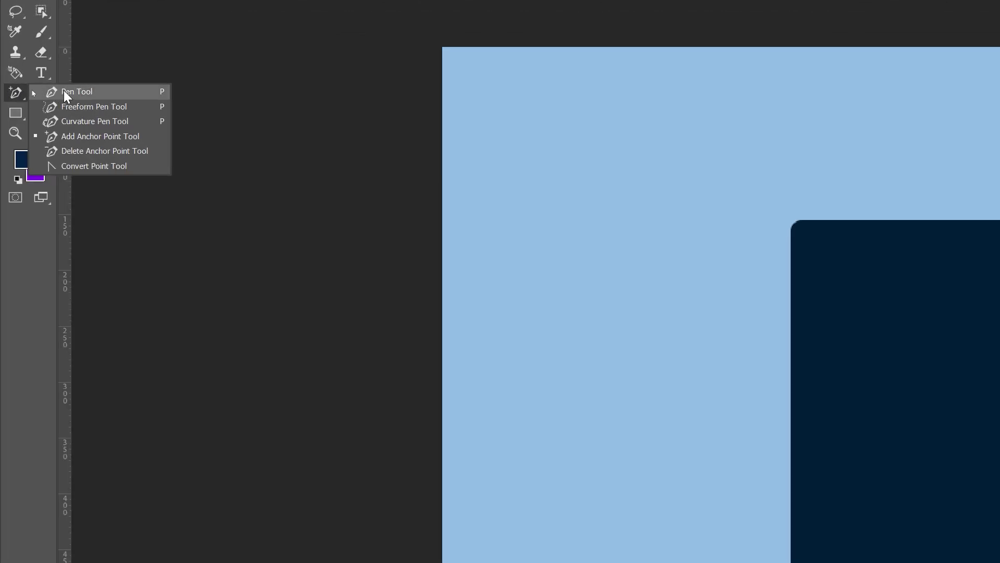
left_click(33, 90)
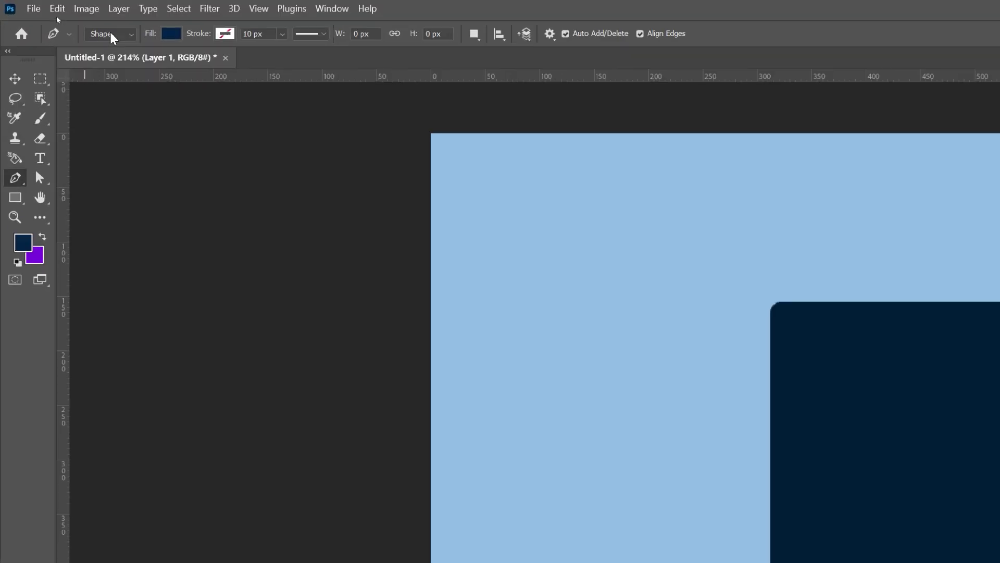
left_click(56, 18)
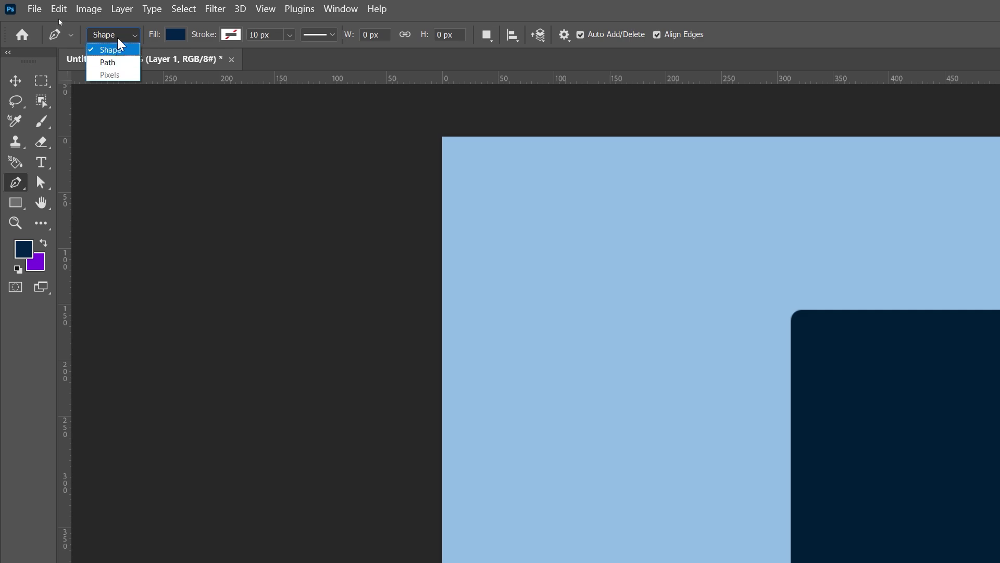
left_click(121, 37)
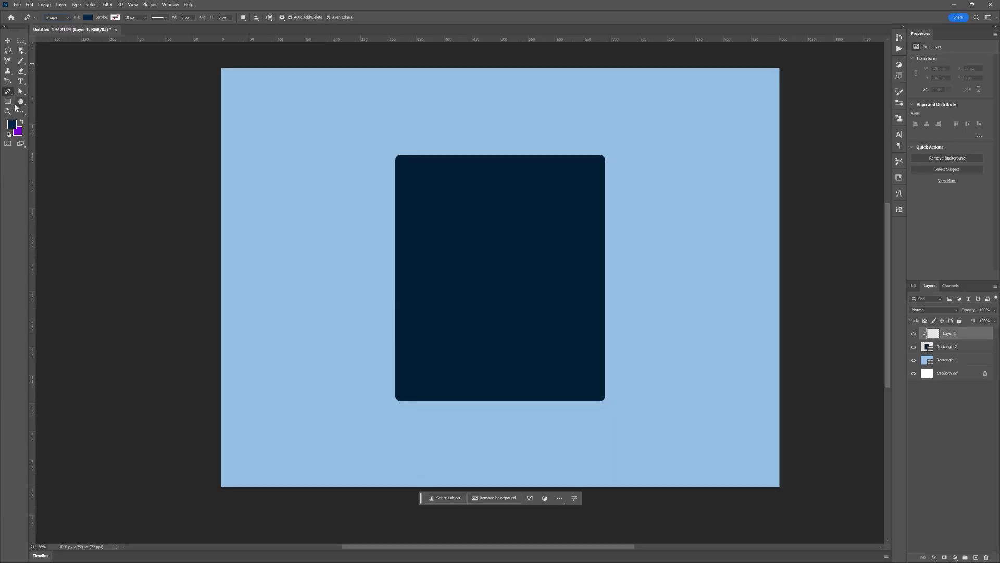
left_click(13, 125)
left_click(702, 147)
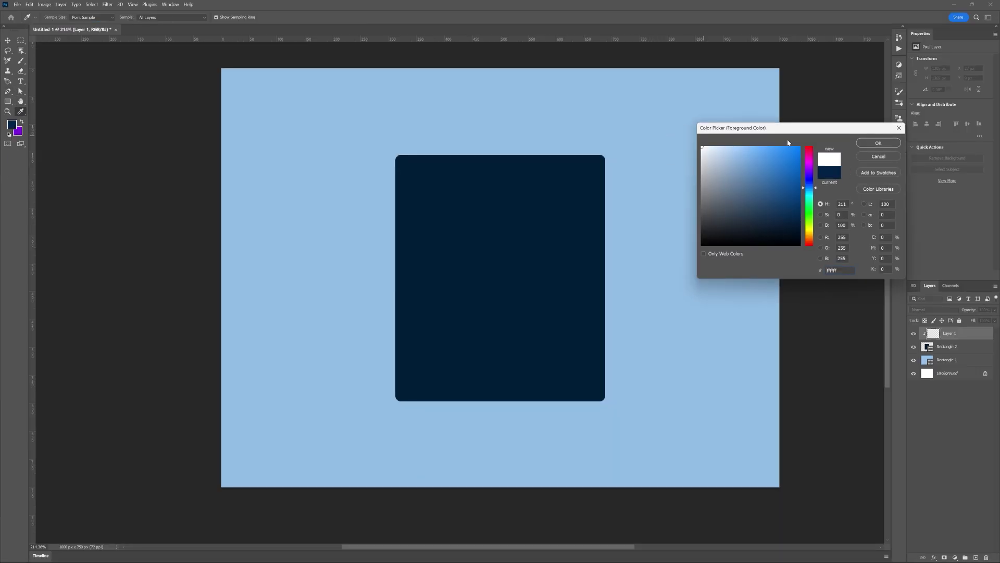
left_click(877, 142)
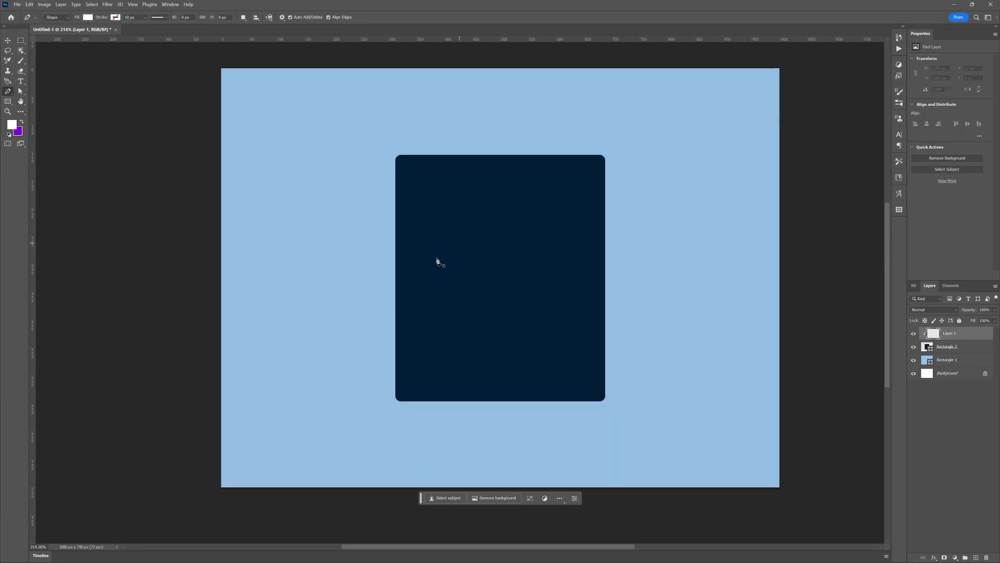
Draw a closed white hill shape about 651 × 212 px across the lower part of the card, with a smooth curved crest in the middle
left_click(320, 346)
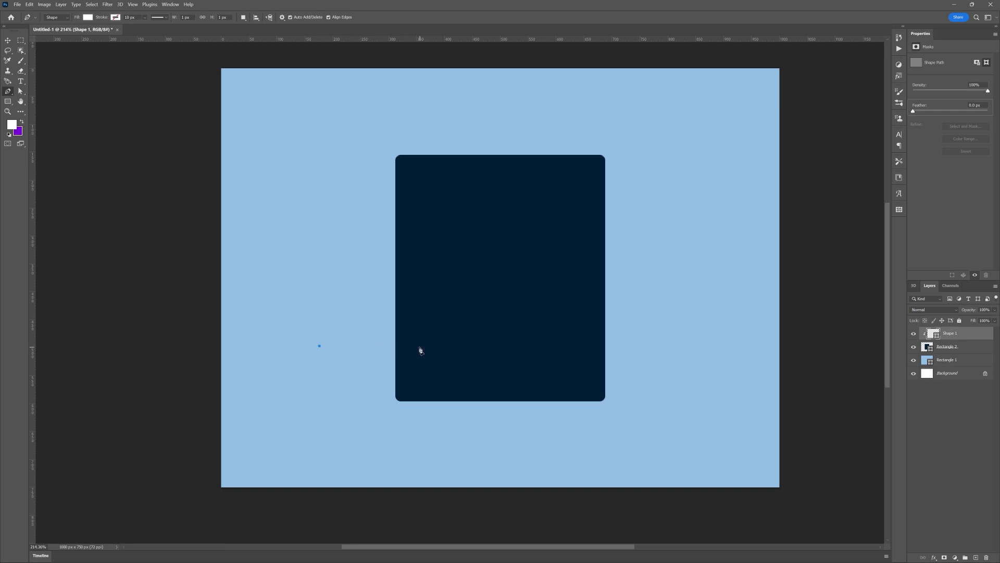
left_click_drag(417, 346, 457, 348)
left_click_drag(504, 310, 551, 310)
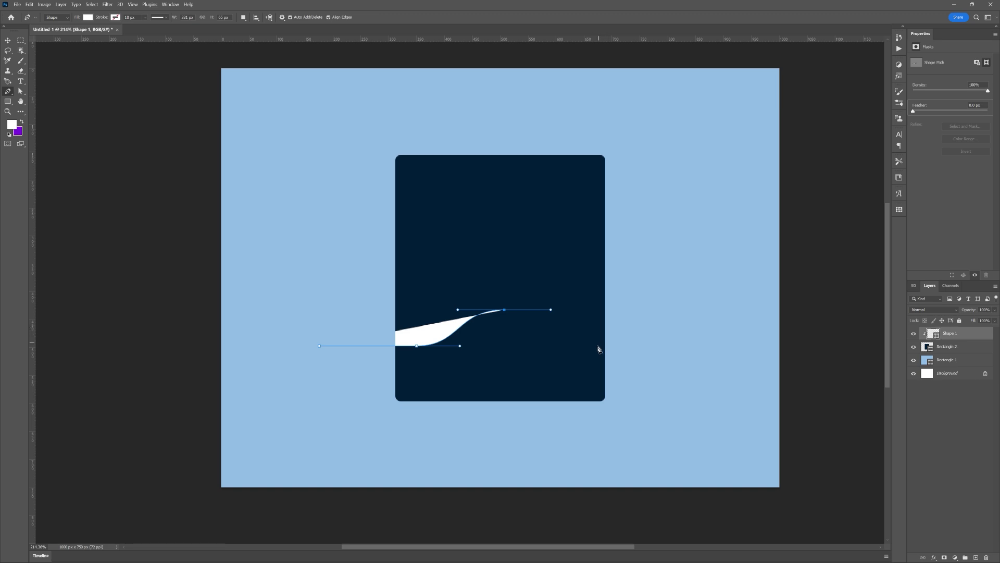
left_click_drag(603, 342, 666, 344)
key("ctrl+z")
left_click_drag(600, 347, 658, 351)
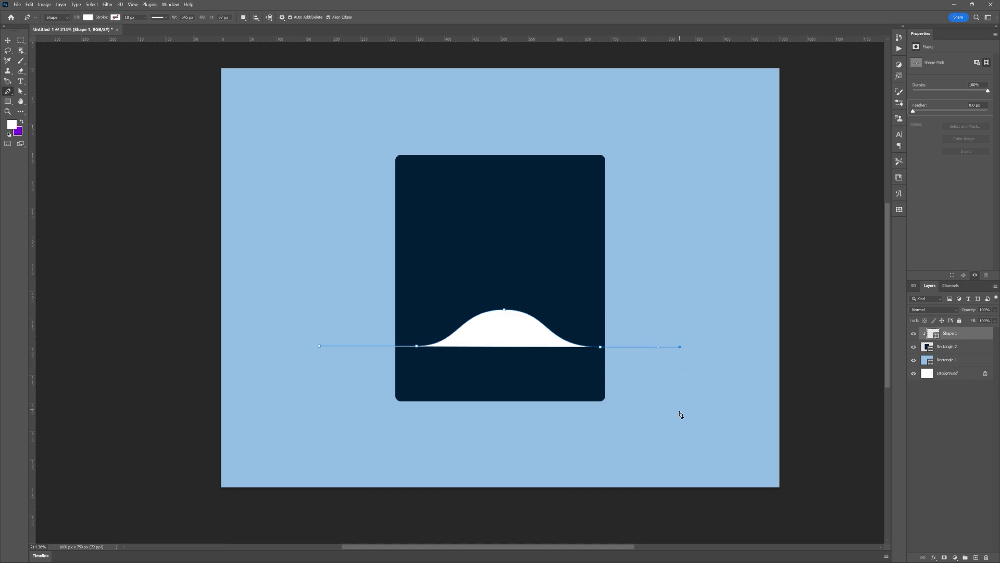
left_click(680, 428)
left_click(316, 427)
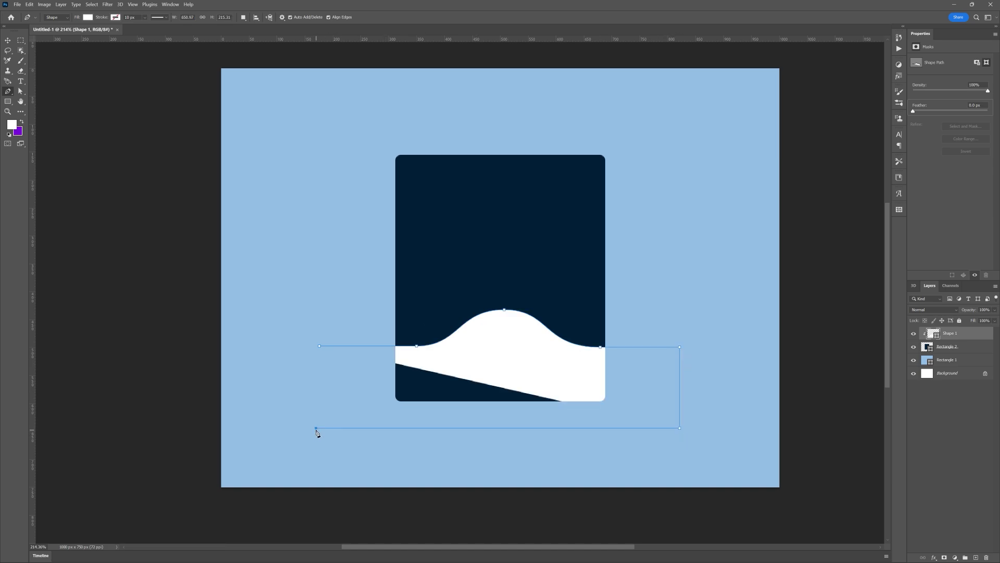
left_click(319, 346)
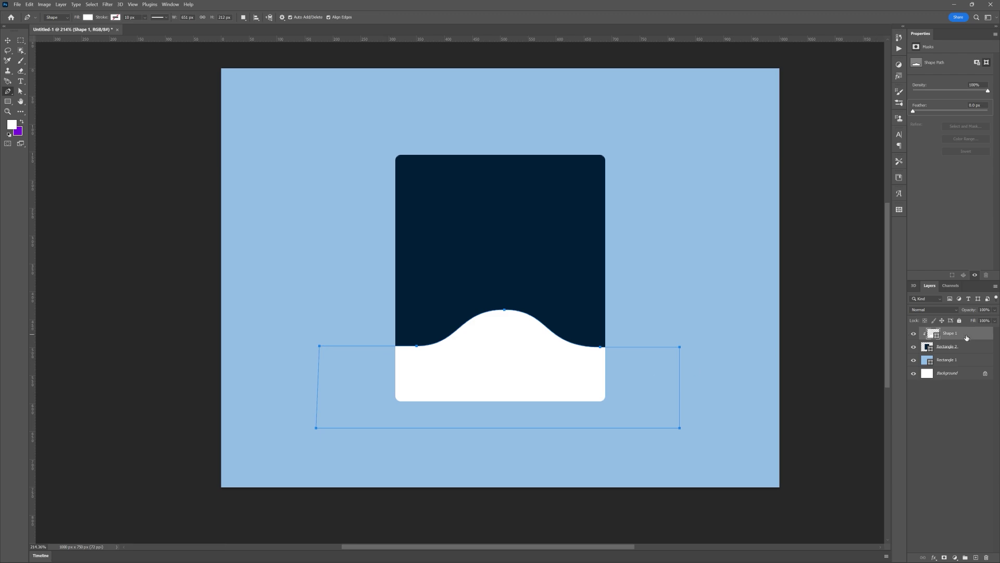
Convert the white hill shape for Smart Filters
key("v")
left_click(107, 4)
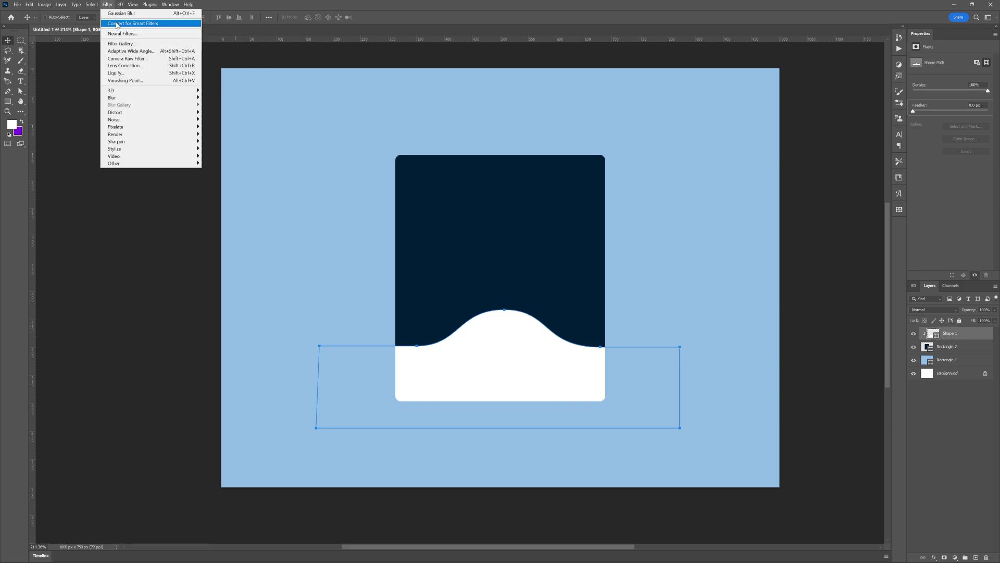
left_click(116, 24)
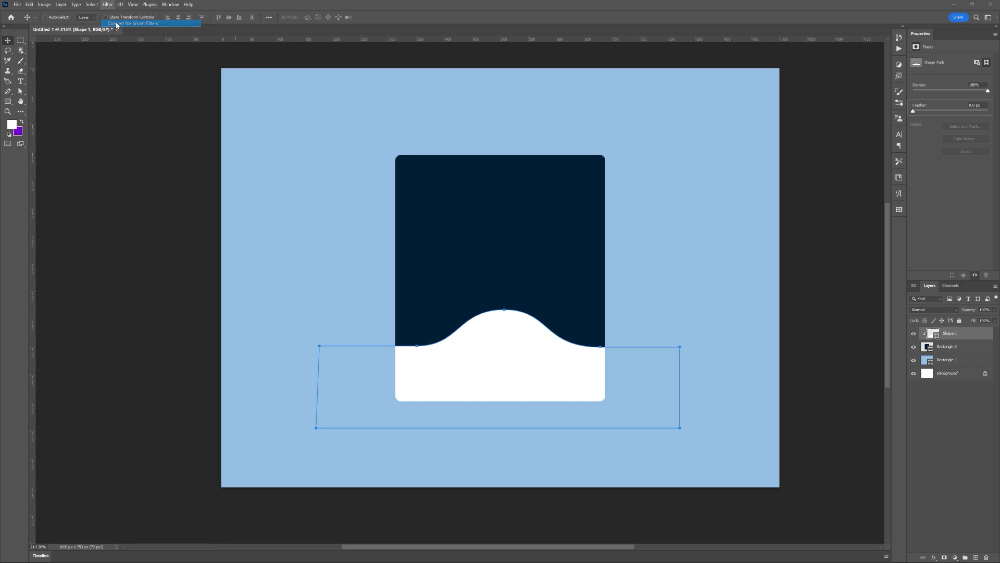
left_click(502, 205)
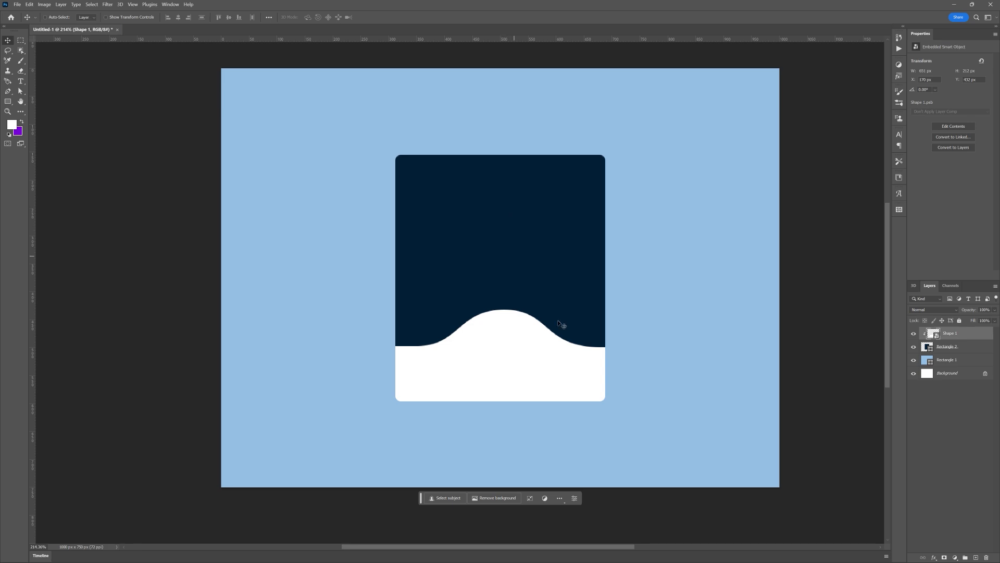
Apply a Gaussian Blur with a radius of about 13.9 px to the white hill shape
left_click(106, 5)
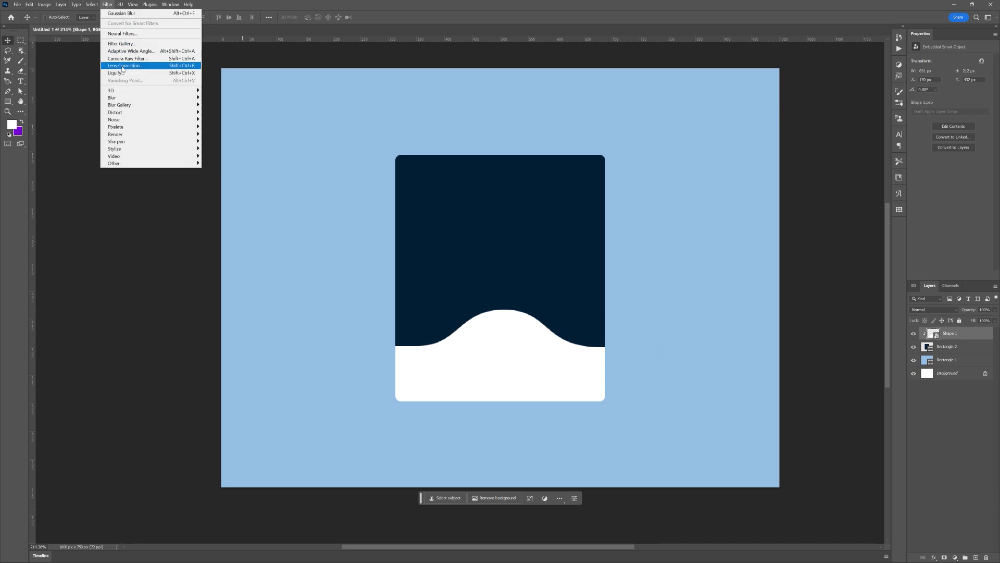
mouse_move(125, 97)
left_click(223, 126)
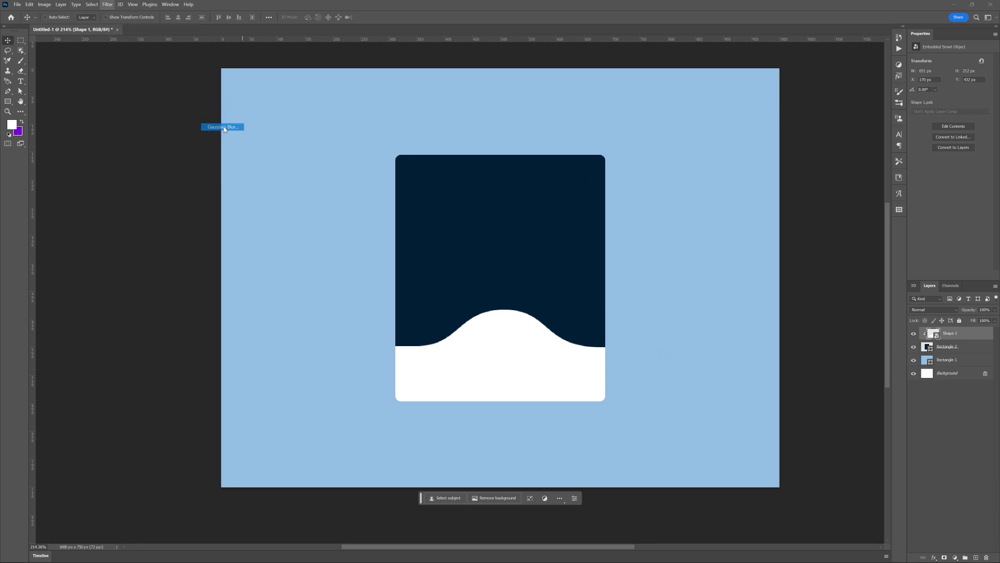
left_click_drag(658, 204, 656, 205)
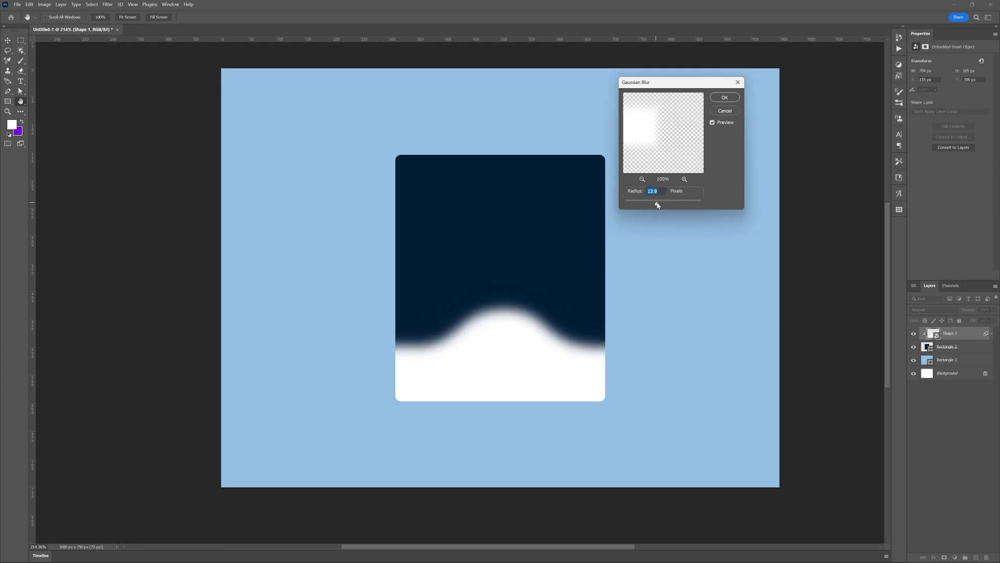
left_click(724, 98)
Release the clipping mask of the blurred white hill layer
scroll(567, 340, "right", 2)
scroll(477, 336, "down", 2)
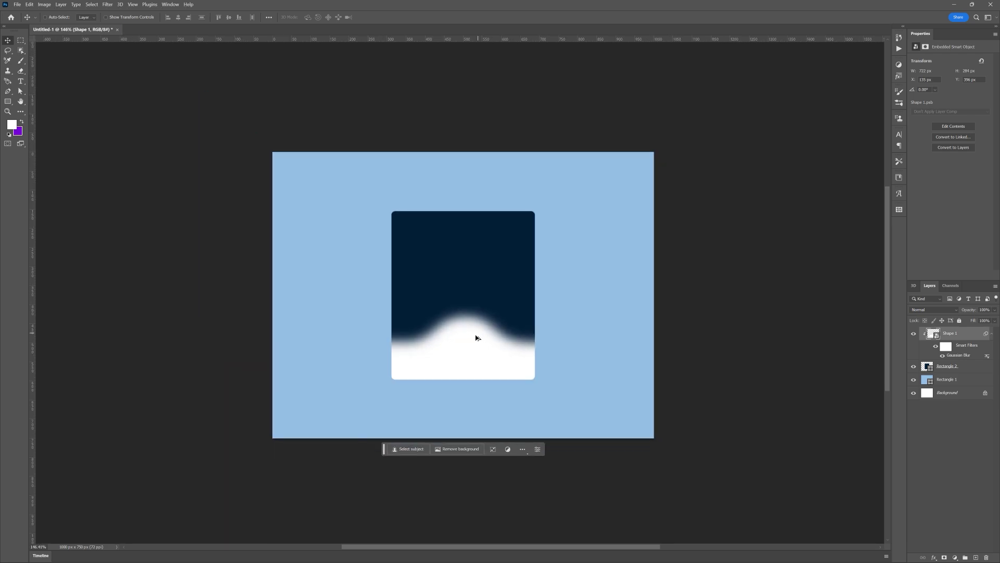
scroll(474, 351, "left", 1)
scroll(551, 358, "up", 2)
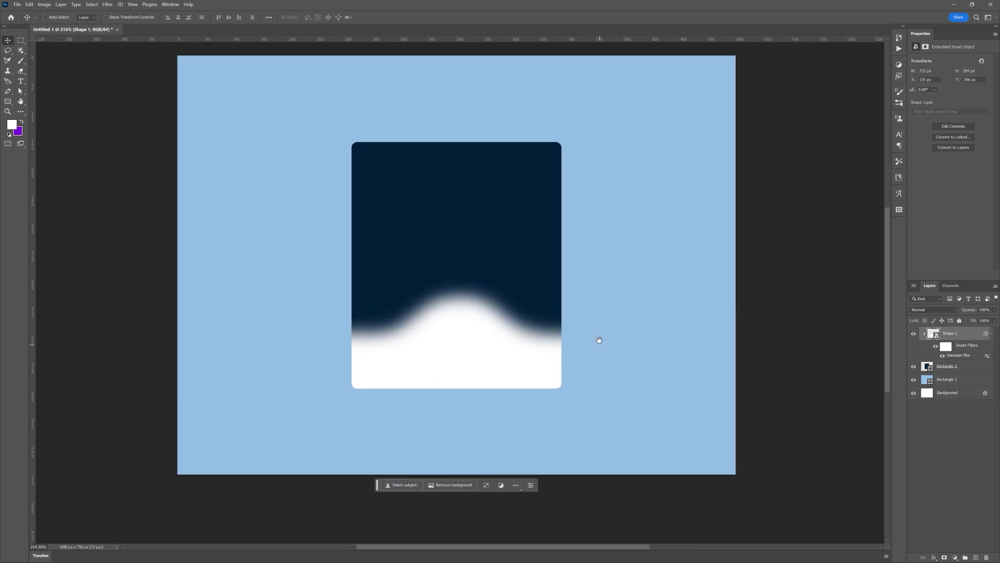
scroll(598, 339, "right", 1)
key("m")
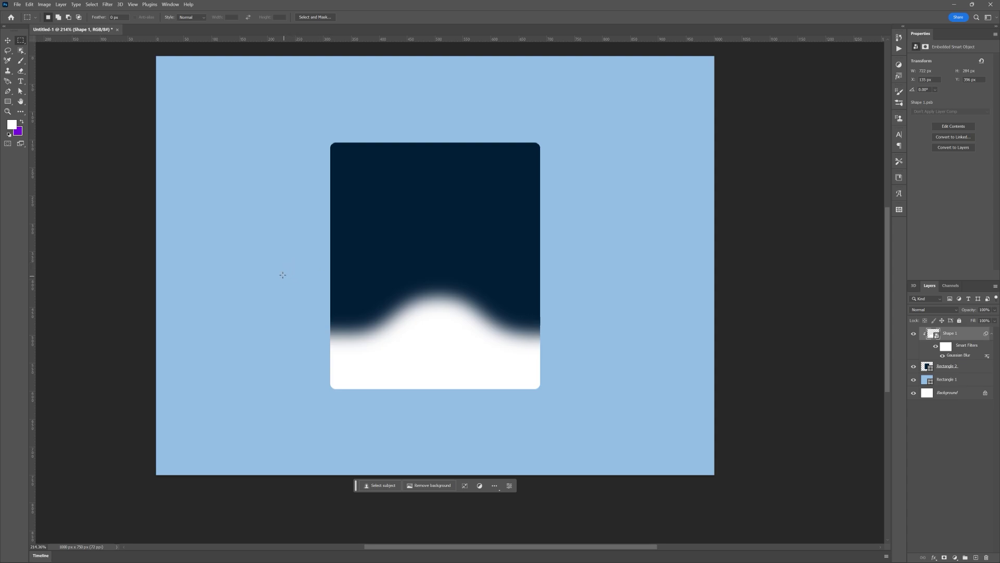
right_click(952, 335)
left_click(960, 337)
right_click(960, 337)
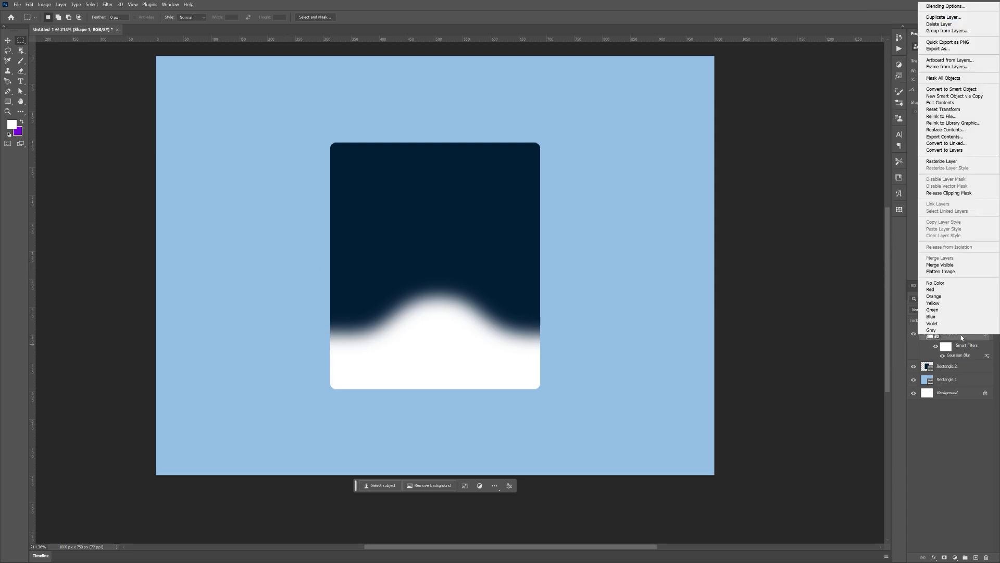
left_click(947, 194)
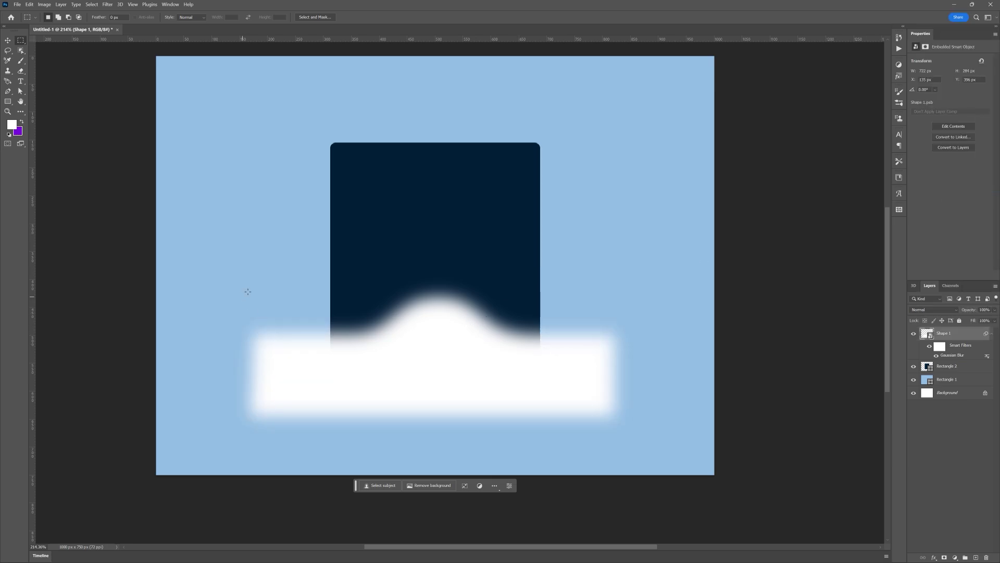
Copy a rectangular area about 571 × 202 px around the hill's crest into a new document of the same size
left_click_drag(271, 267, 588, 389)
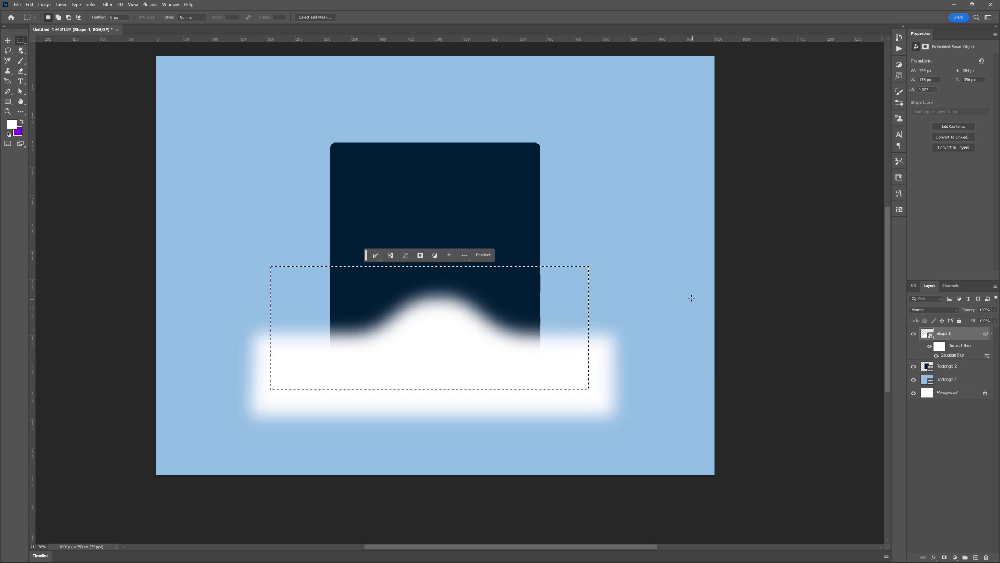
key("ctrl+n")
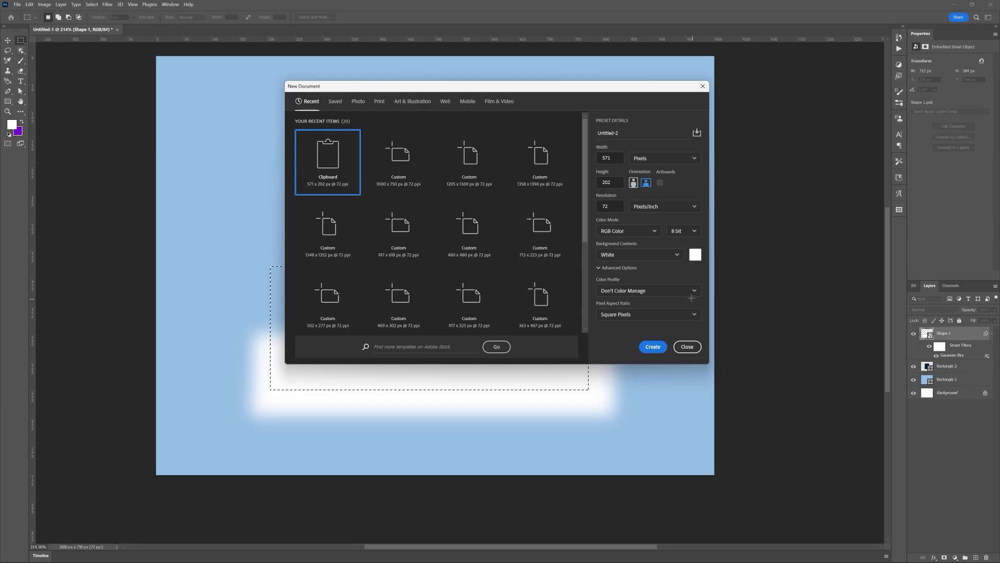
key("Return")
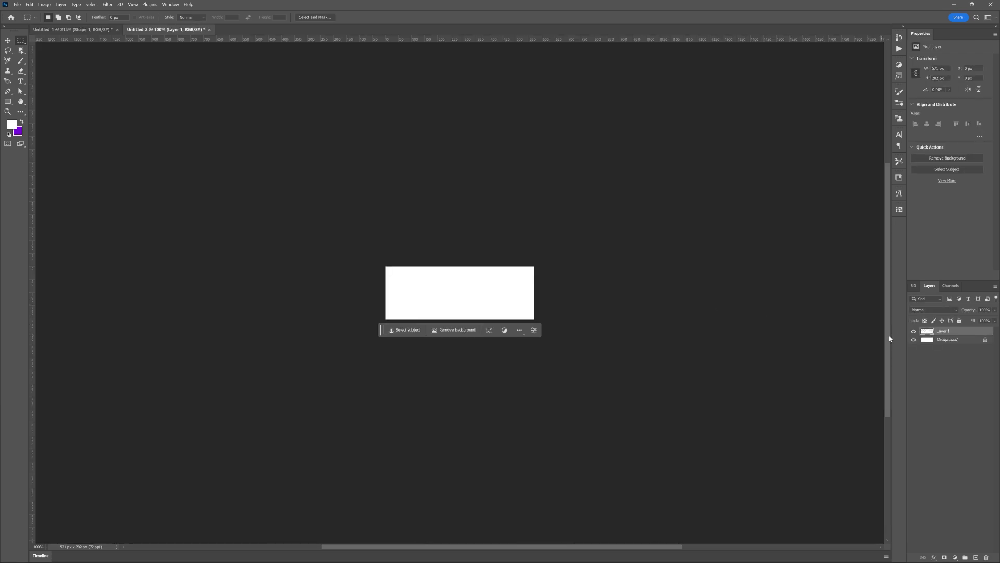
Hide the white Background layer of the new document so only the blurred hill is left on transparency
left_click(913, 339)
scroll(458, 284, "up", 5)
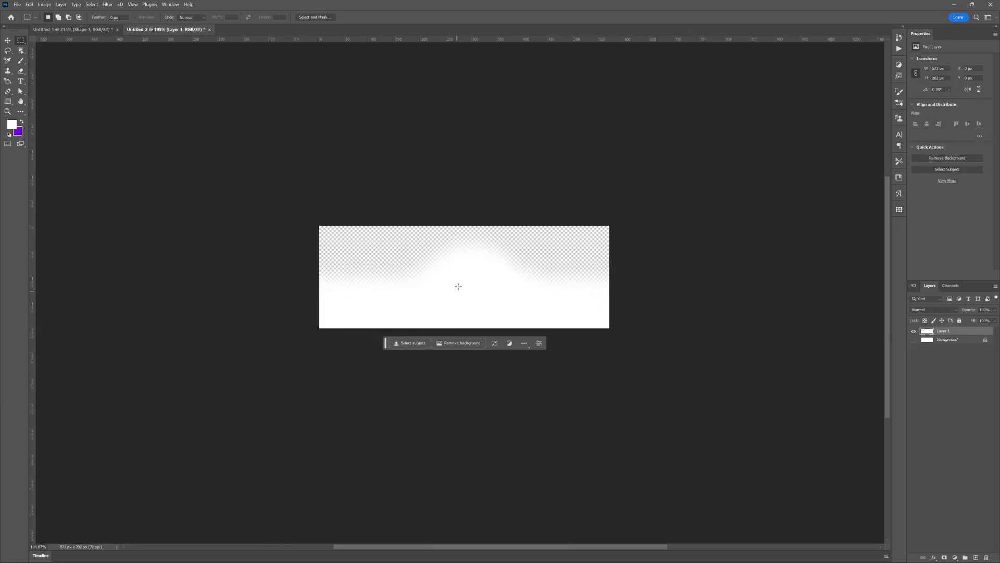
scroll(470, 229, "up", 2)
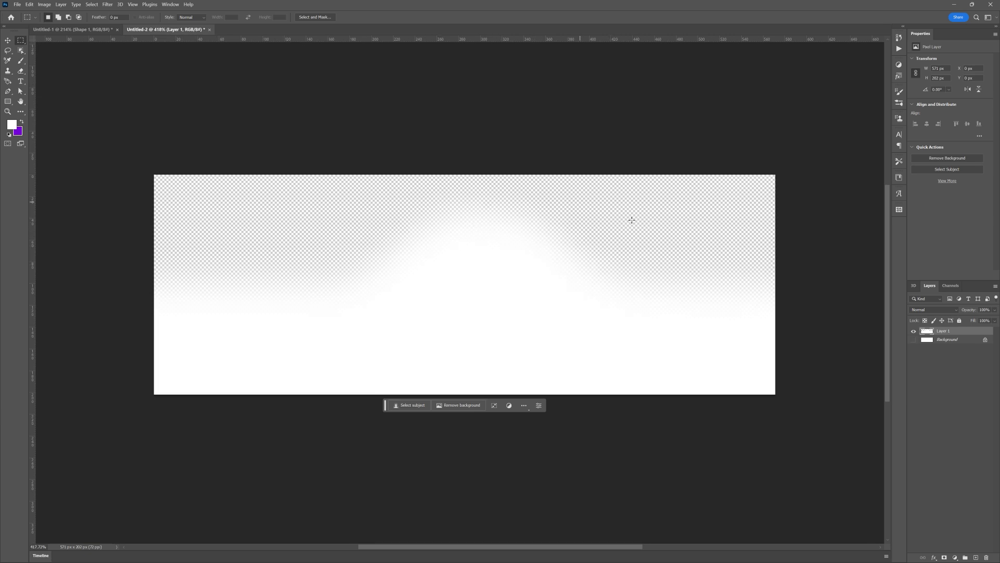
scroll(539, 276, "down", 3)
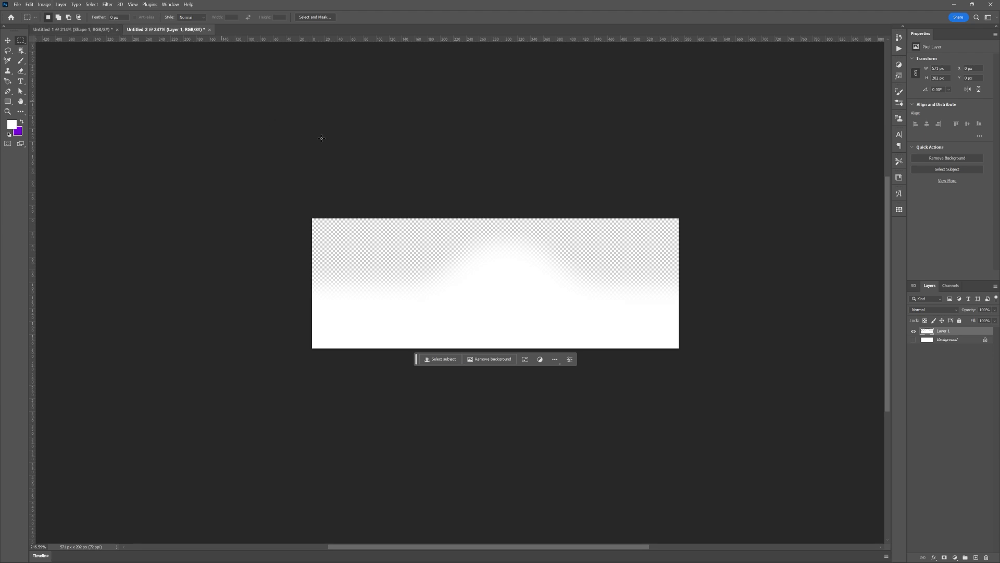
Set up a web export of the hill image as PNG-24 with transparency
key("ctrl+alt+shift+s")
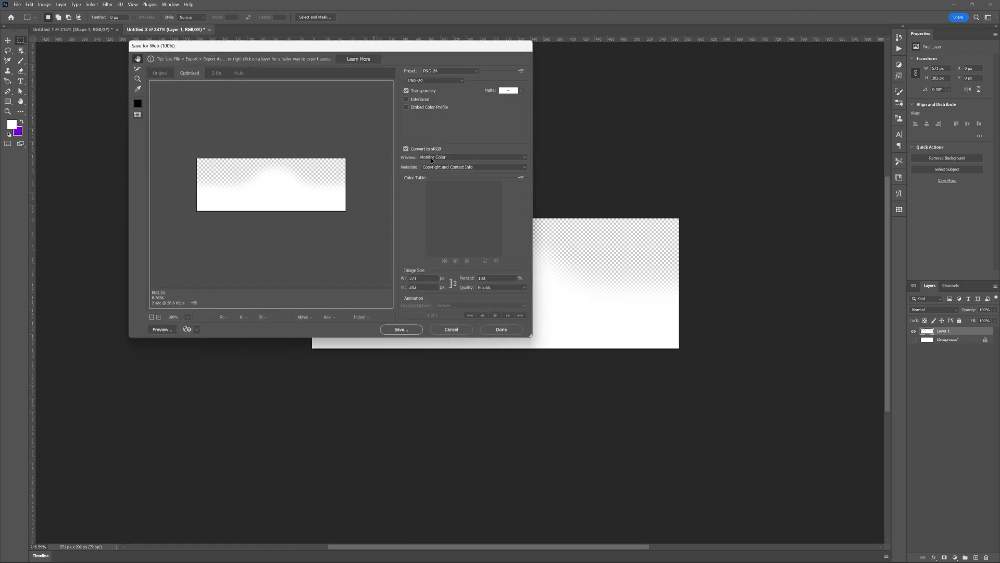
left_click(424, 79)
left_click(420, 104)
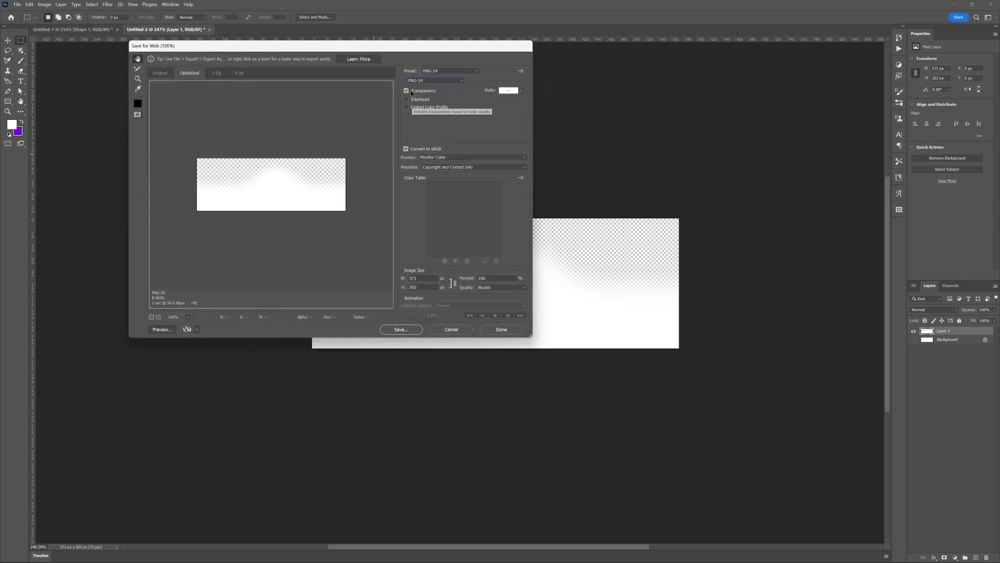
Create a folder named final-project one level above the current save folder and open it as the export location
left_click(400, 329)
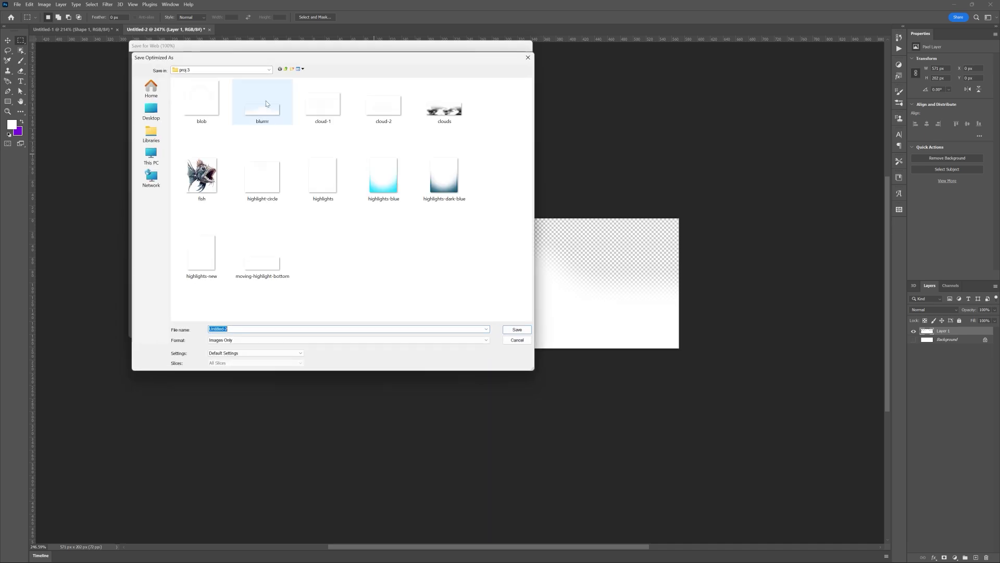
left_click_drag(238, 50, 391, 102)
left_click(437, 113)
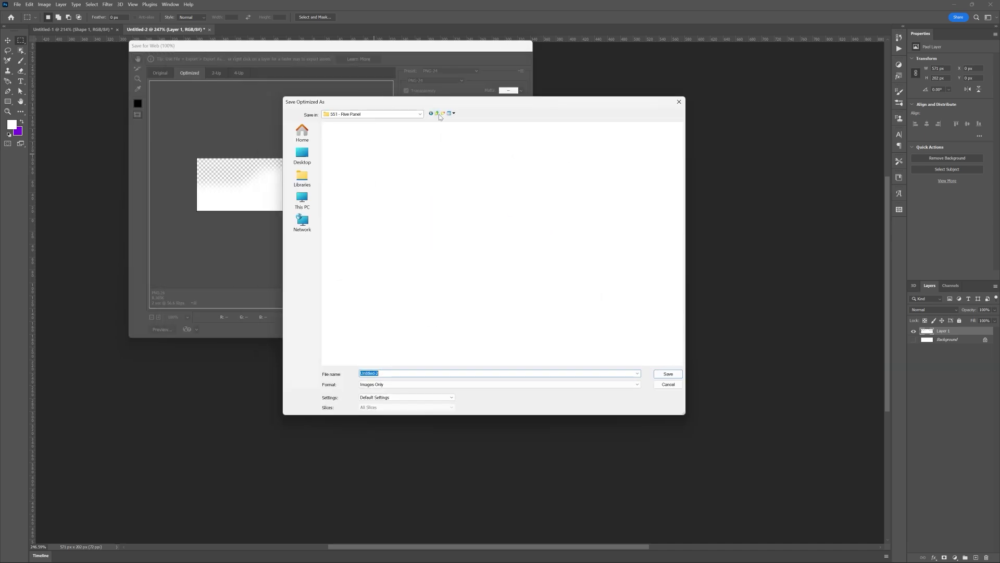
key("ctrl+shift+n")
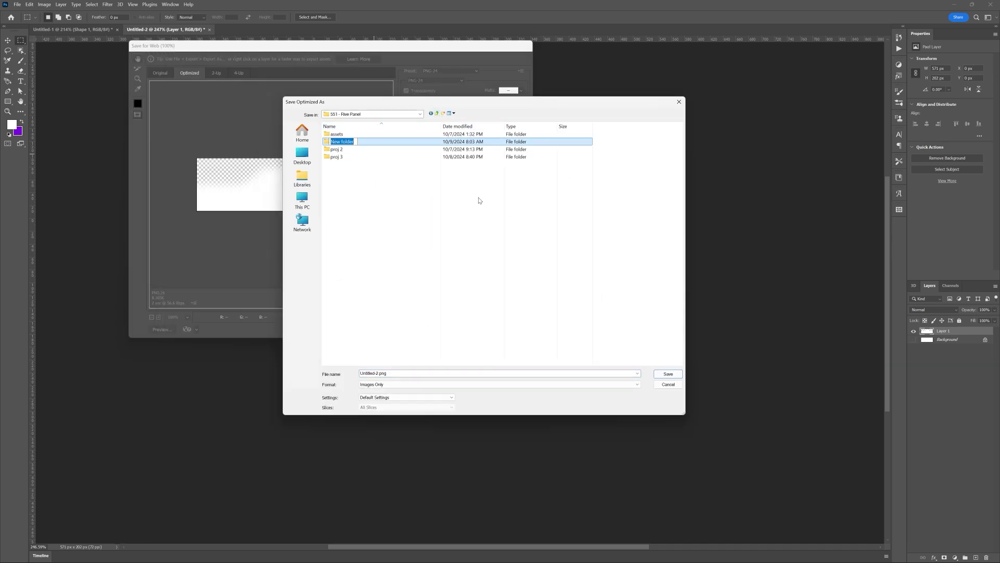
type("final-")
key("Return")
key("Return")
Save the exported hill image as bottom-blur in the final-project folder
left_click(593, 375)
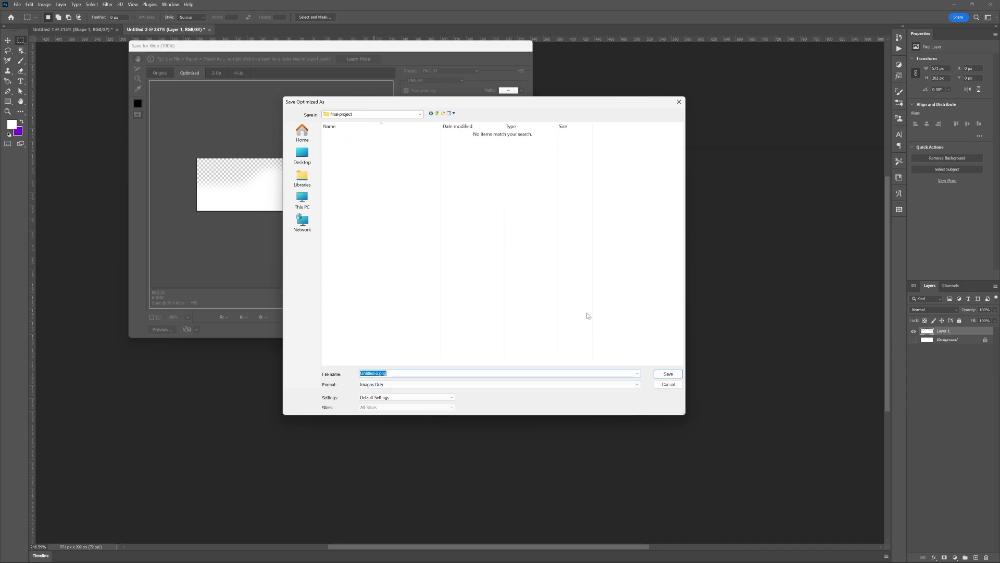
type("bottom-blur")
key("Return")
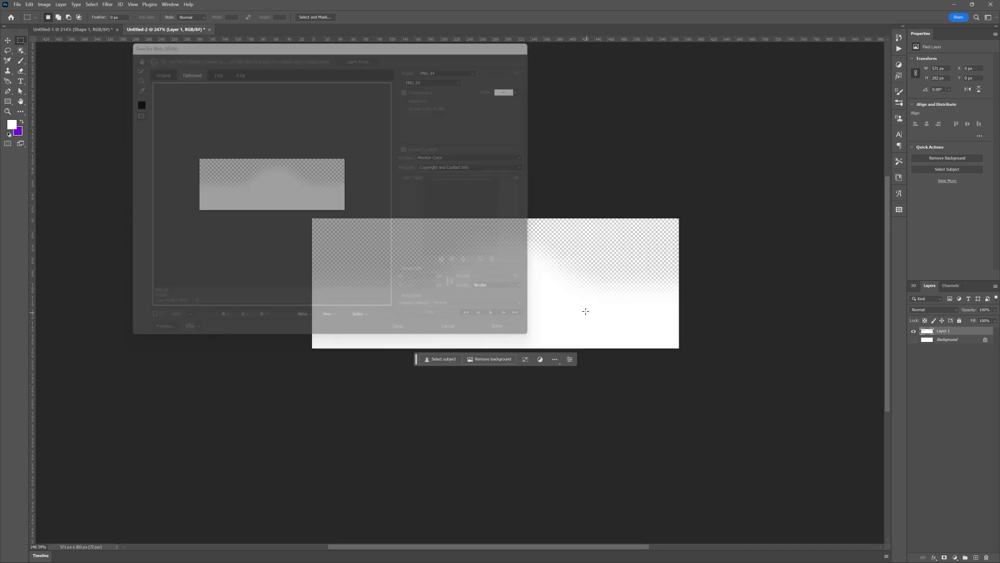
Return to the Untitled-1 card document and clip the blurred hill layer to the dark card again
left_click(73, 29)
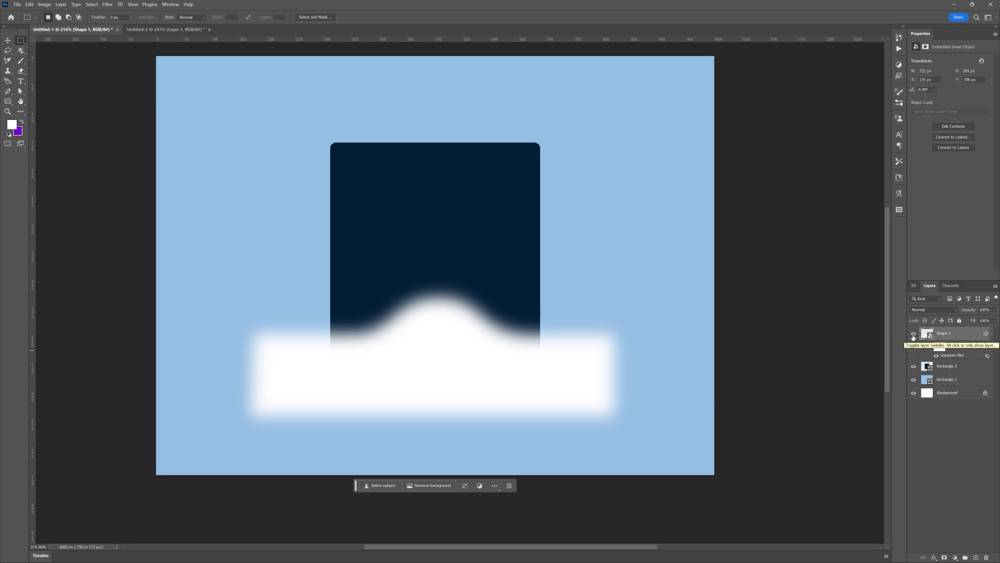
right_click(938, 334)
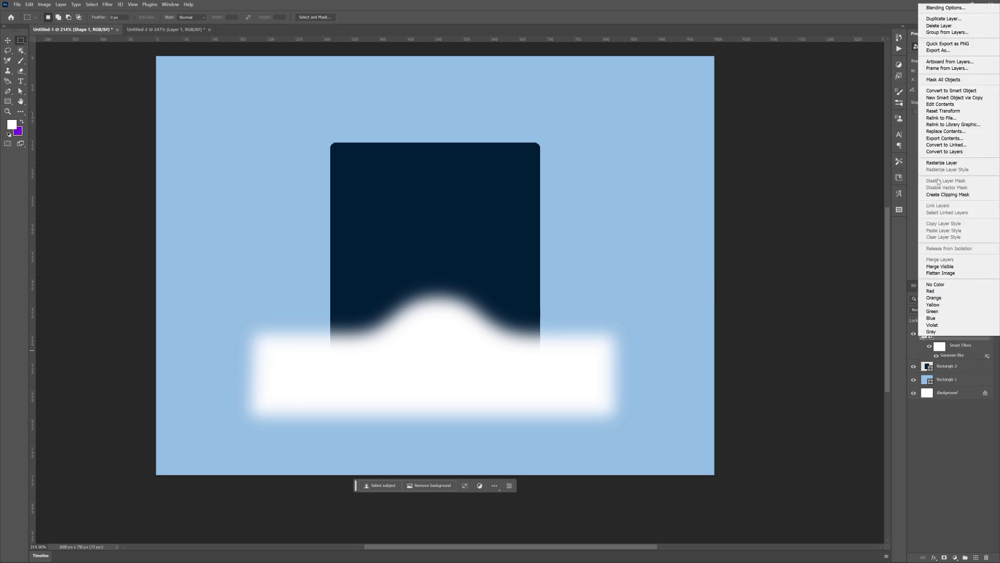
left_click(948, 195)
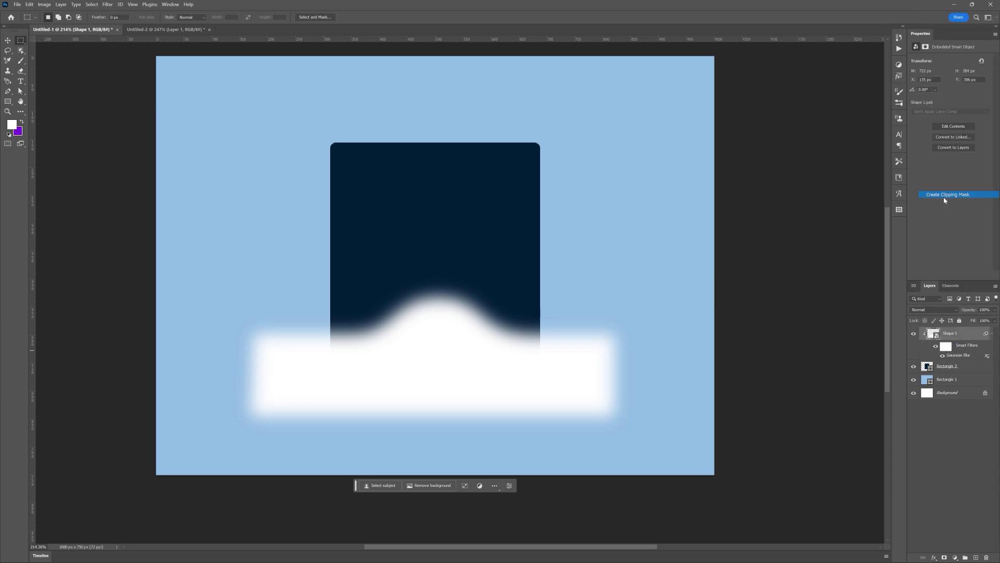
Preview the Overlay blend mode on the hill layer, keep it at Normal, and hide the layer
left_click(947, 311)
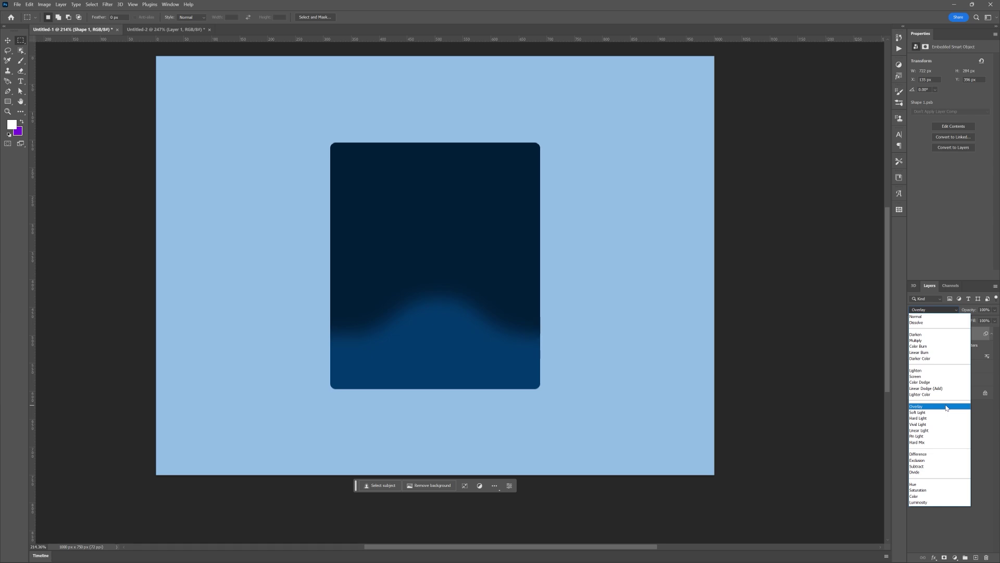
left_click(978, 412)
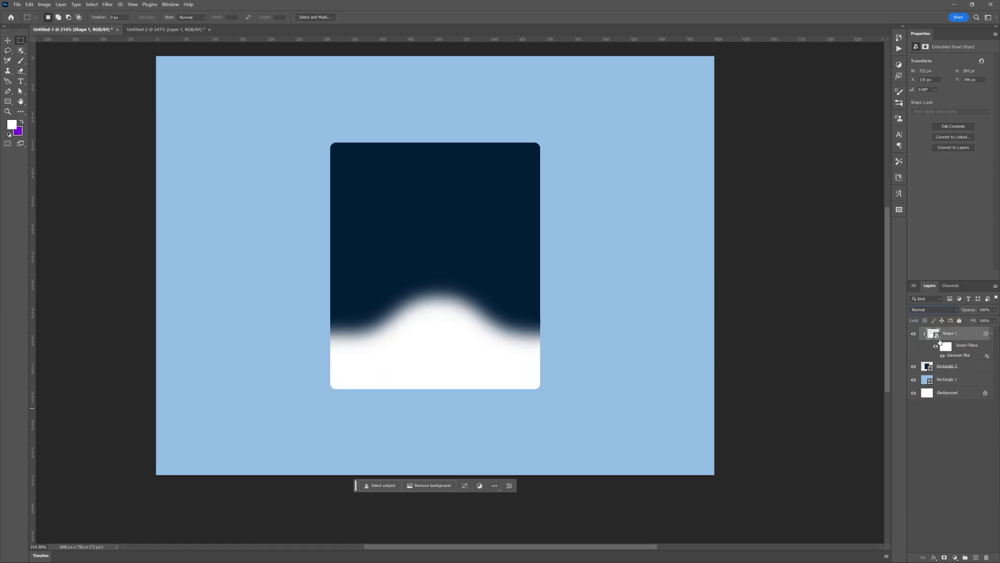
left_click(913, 334)
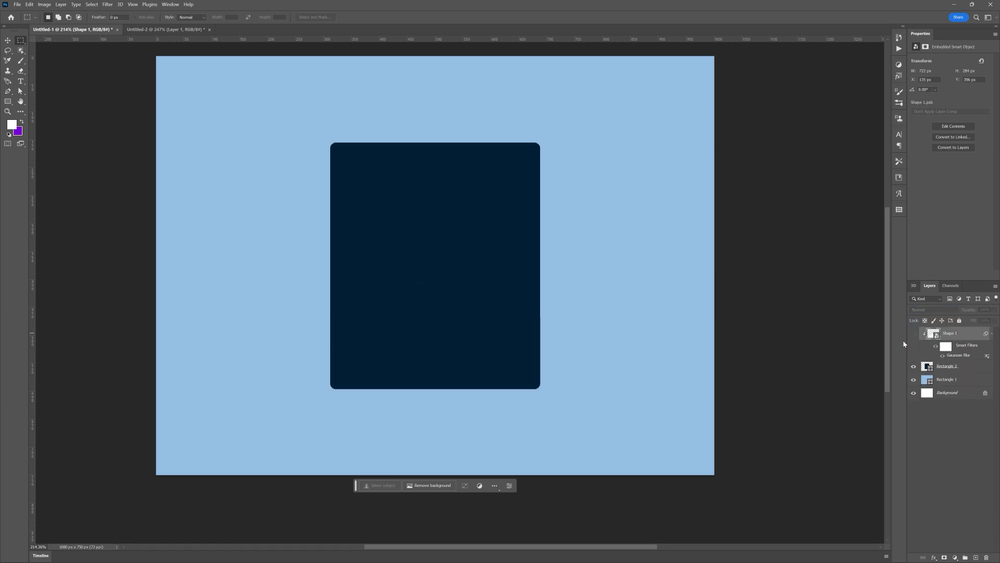
Draw a white circle about 300 px in diameter with the Ellipse tool and move it over the middle of the card
left_click(9, 100)
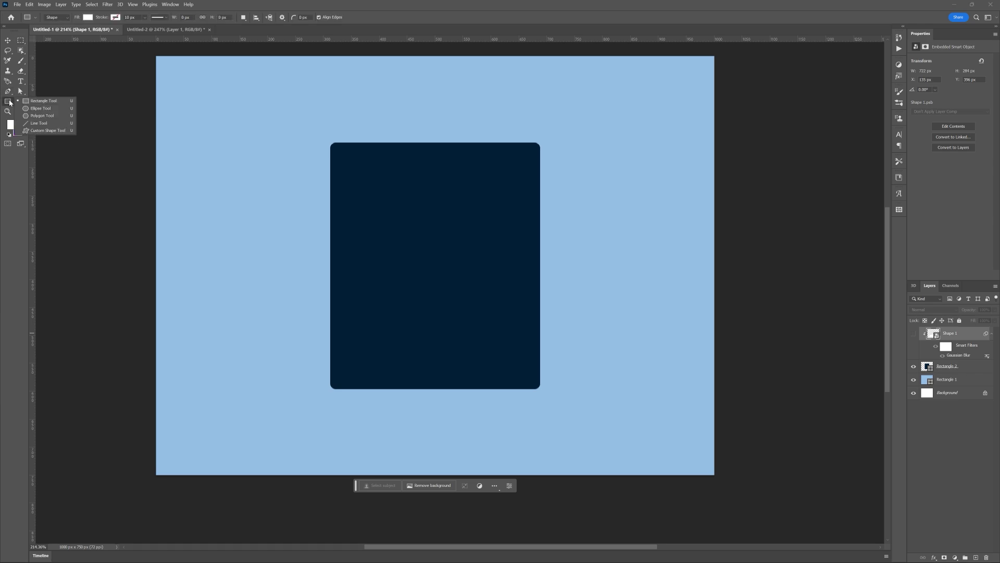
left_click(38, 109)
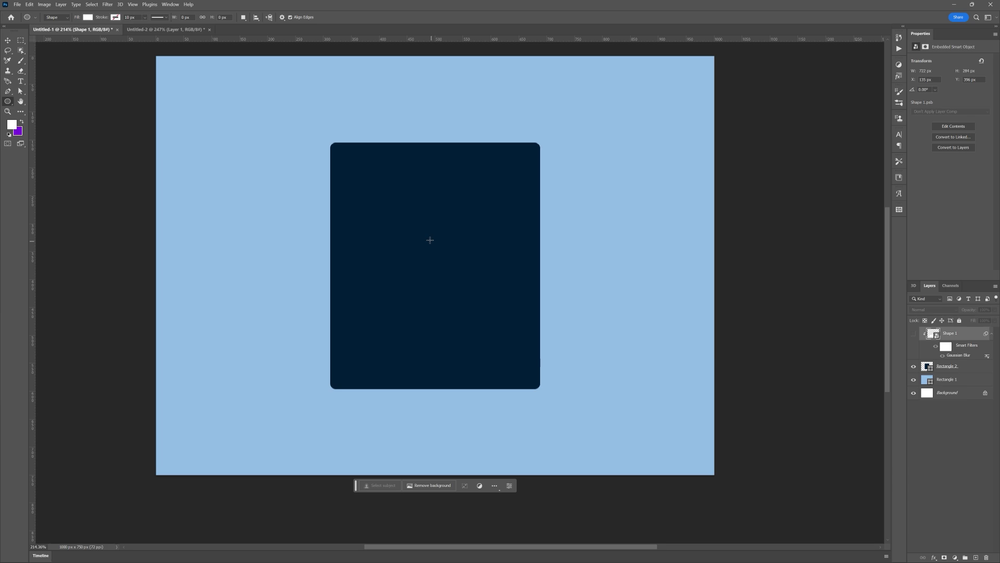
left_click_drag(430, 238, 567, 315)
left_click_drag(574, 320, 579, 322)
key("v")
left_click_drag(437, 228, 440, 280)
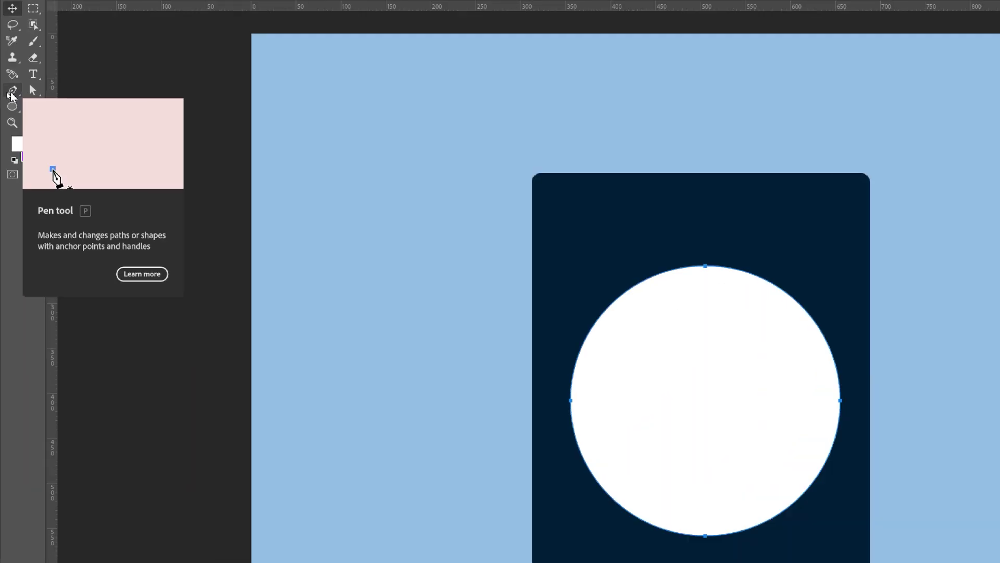
Add four anchor points to the circle's outline, one about midway between each pair of existing points
left_click(8, 92)
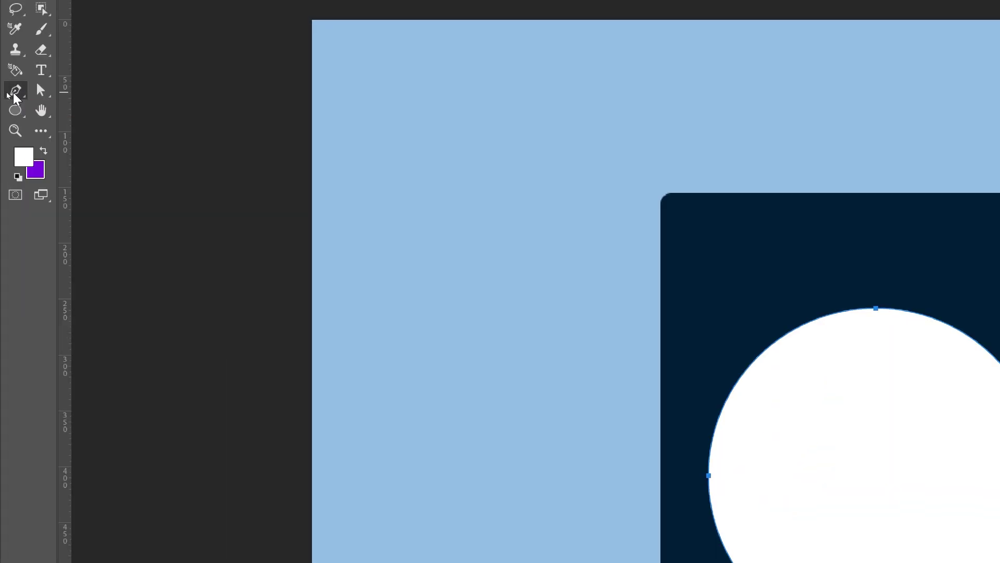
right_click(23, 95)
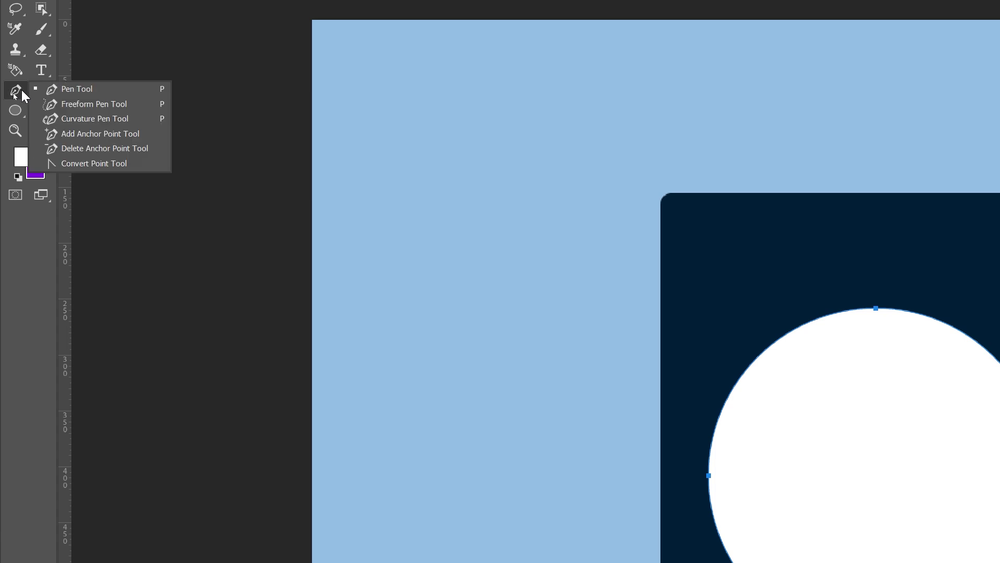
left_click(84, 133)
scroll(489, 286, "left", 2)
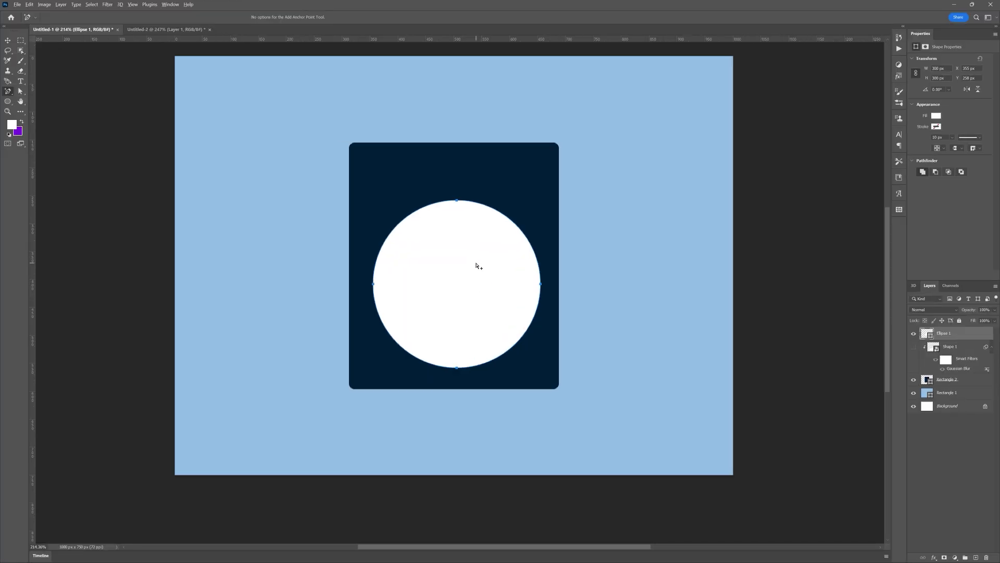
scroll(478, 263, "up", 2)
left_click(529, 212)
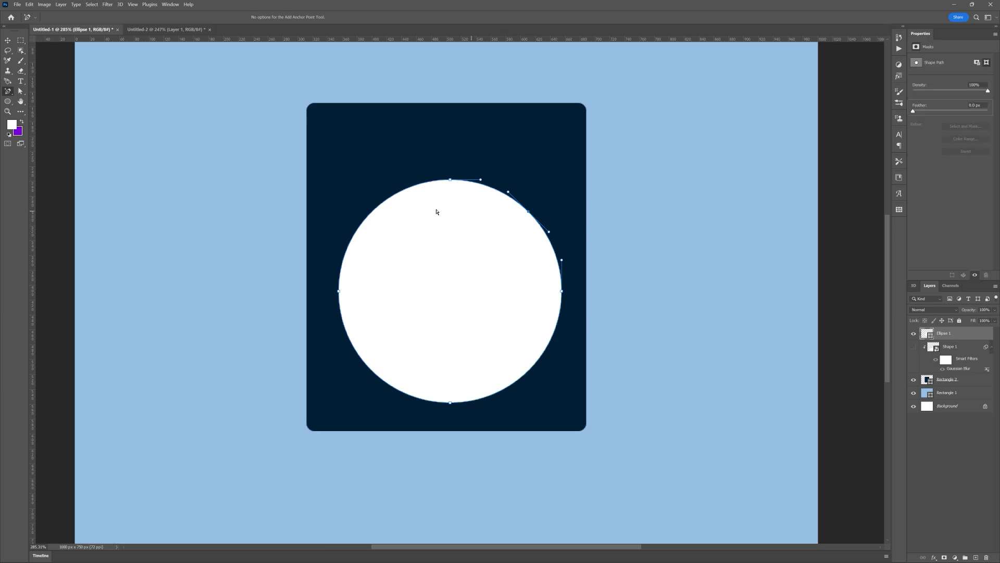
left_click(377, 210)
scroll(376, 372, "up", 1)
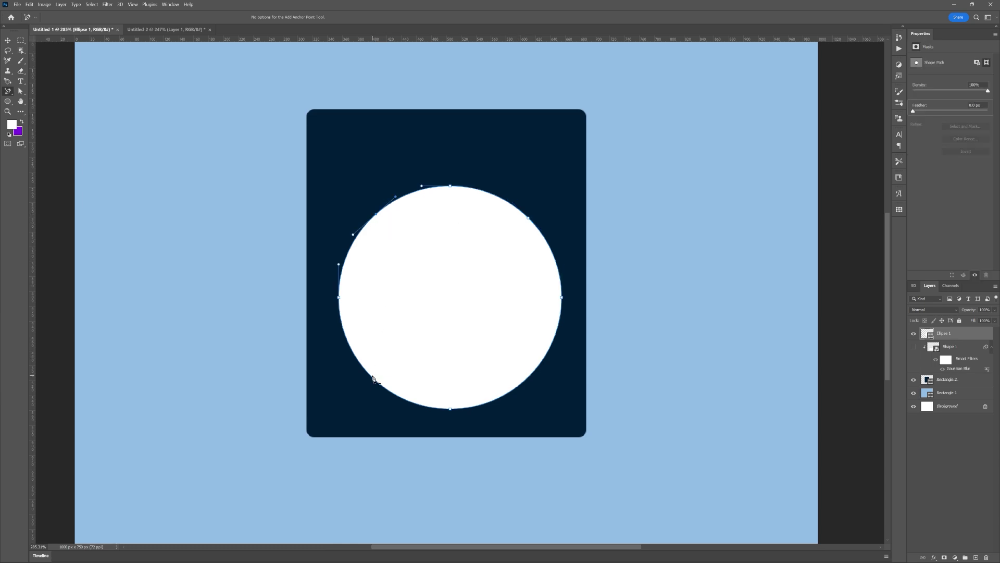
left_click(373, 378)
left_click(532, 374)
Reshape the white circle into an irregular blob by moving its four added diagonal anchor points: three inward, the lower-left one outward
left_click_drag(21, 91, 92, 96)
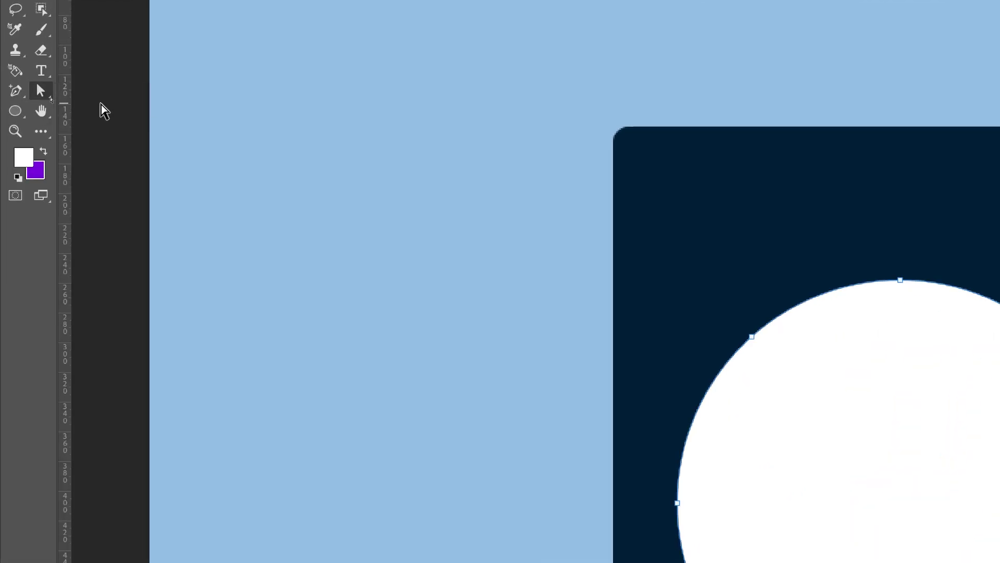
left_click(40, 133)
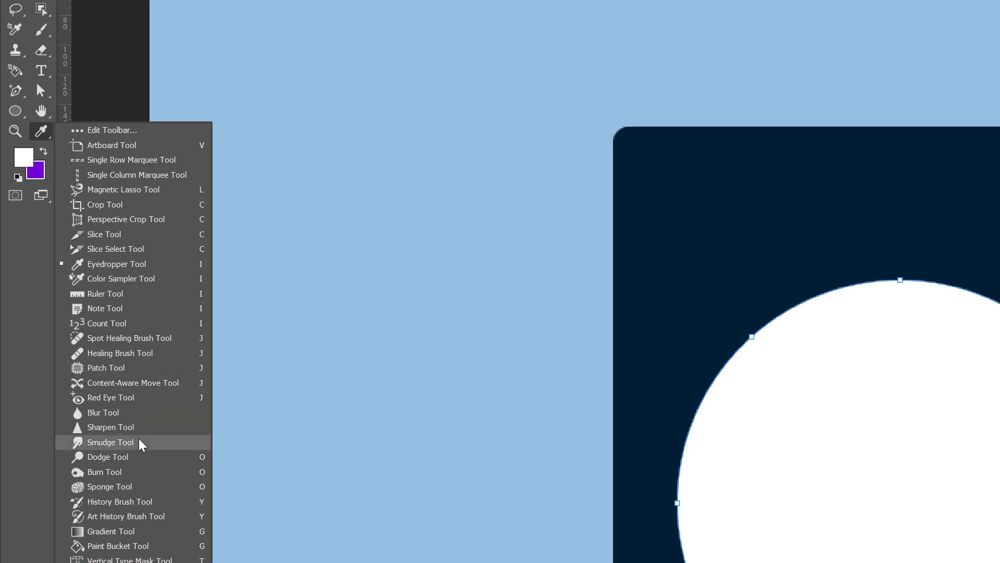
left_click(42, 73)
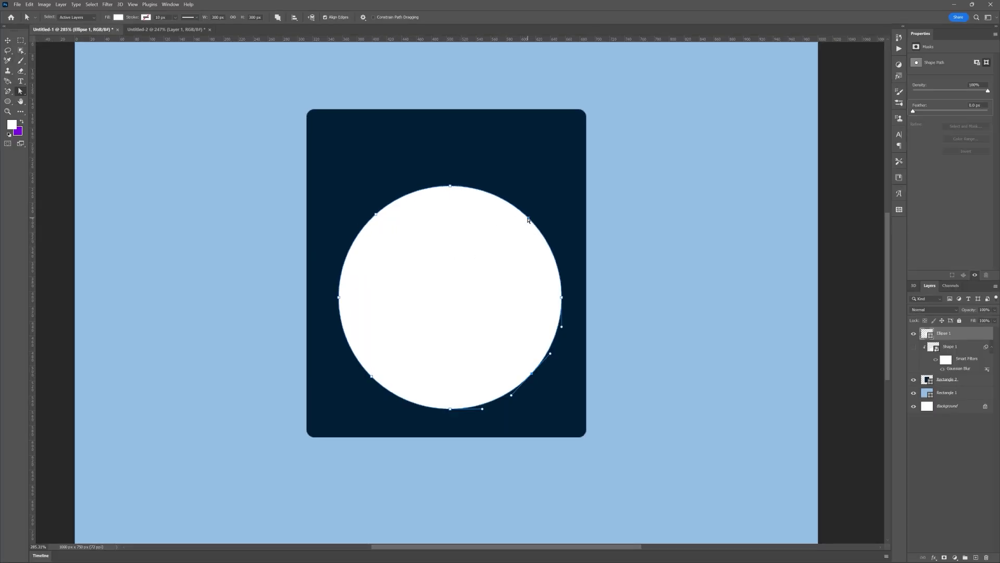
left_click_drag(528, 218, 515, 233)
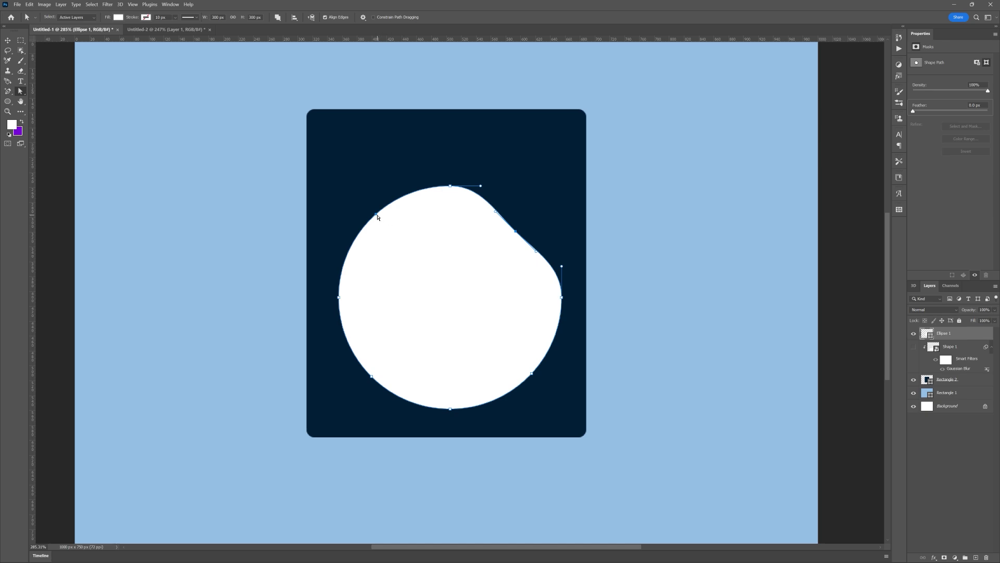
left_click_drag(377, 217, 385, 224)
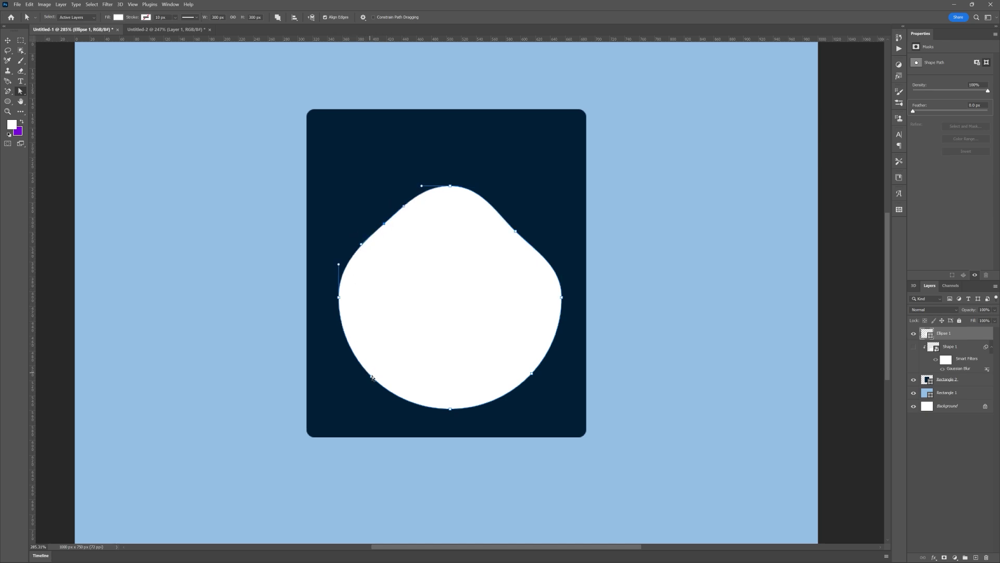
left_click_drag(372, 377, 365, 385)
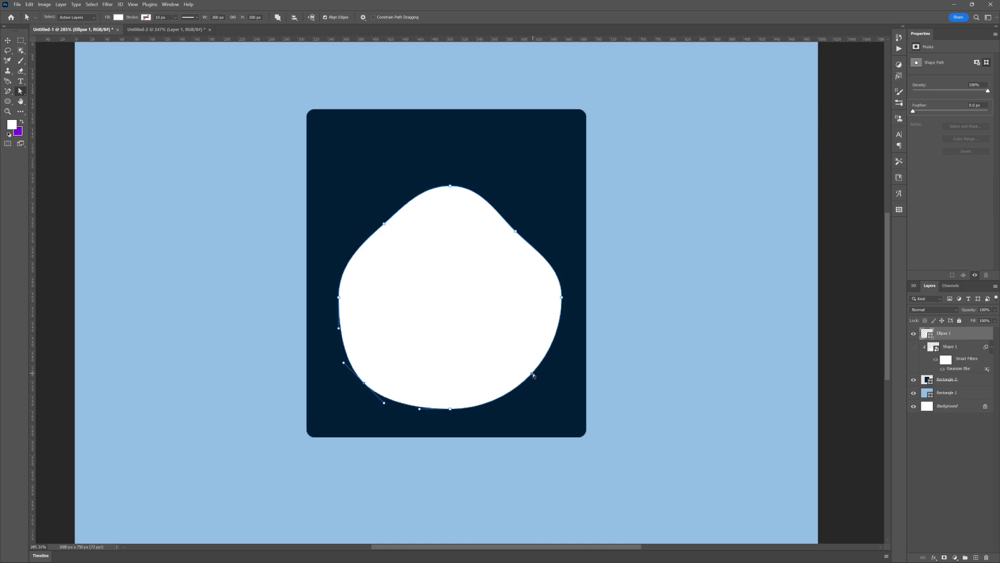
left_click_drag(533, 374, 511, 363)
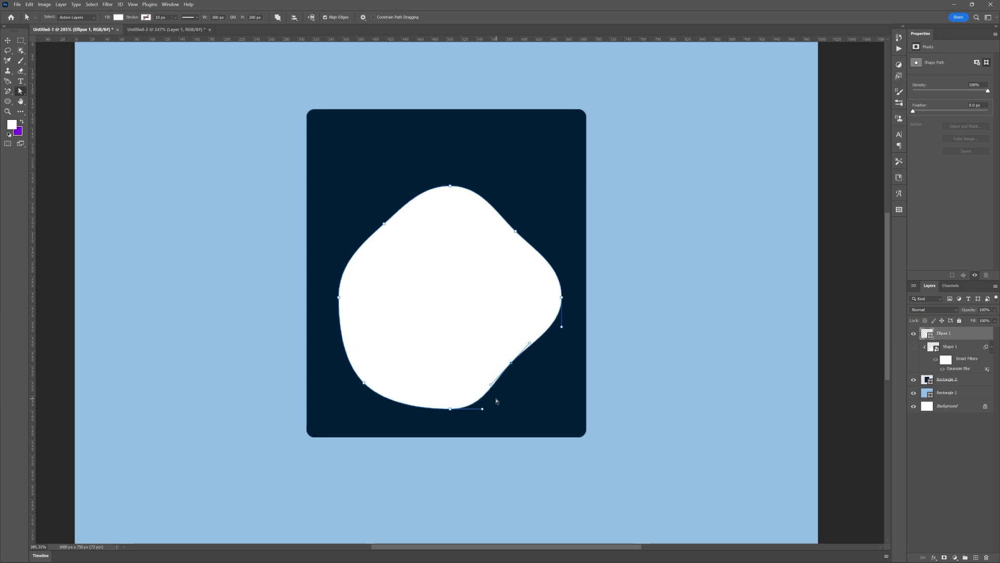
Refine the blob's lower curve and rightmost anchor point, and move the whole shape slightly upward on the card
left_click_drag(484, 410, 495, 409)
left_click_drag(563, 299, 563, 291)
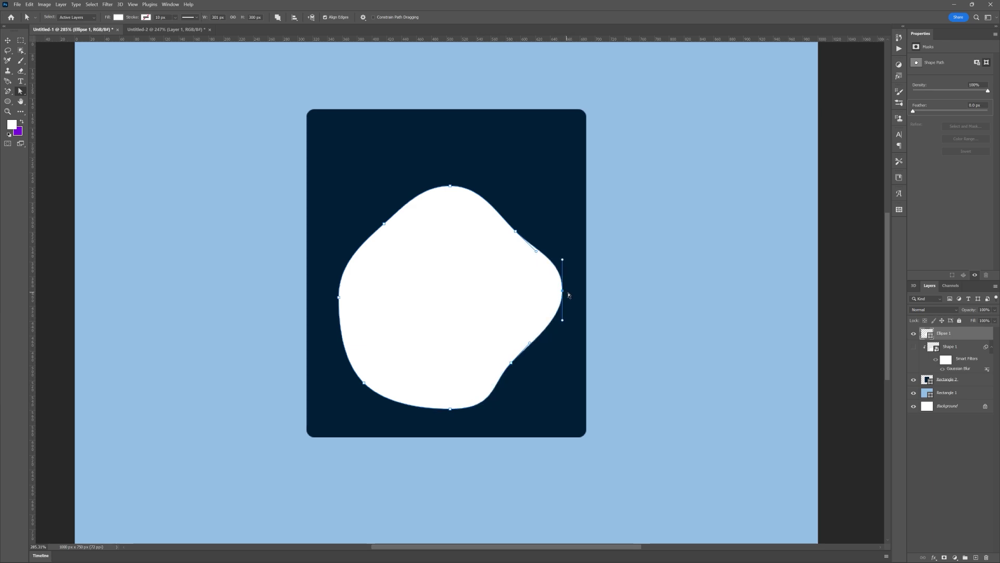
left_click(7, 40)
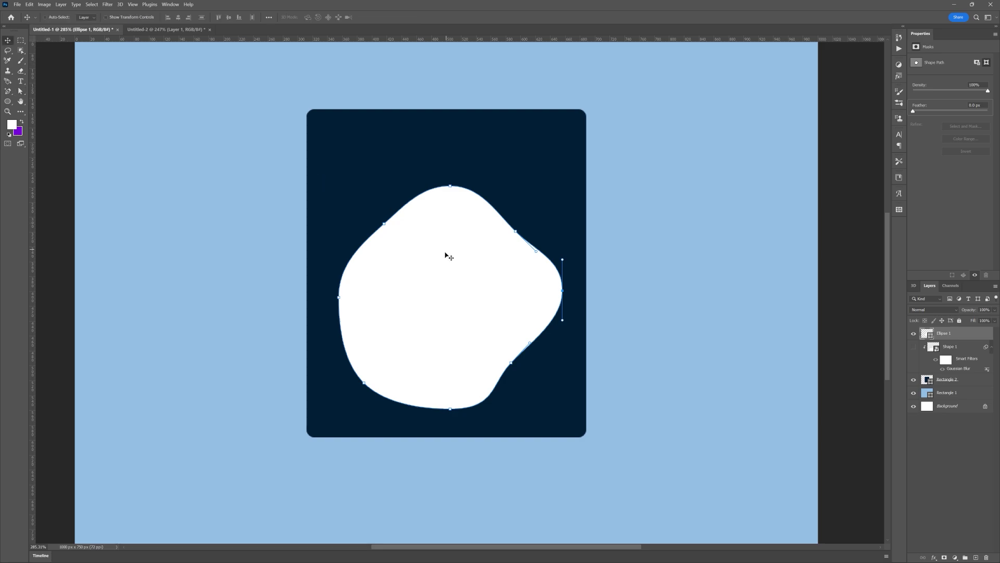
left_click_drag(453, 282, 455, 267)
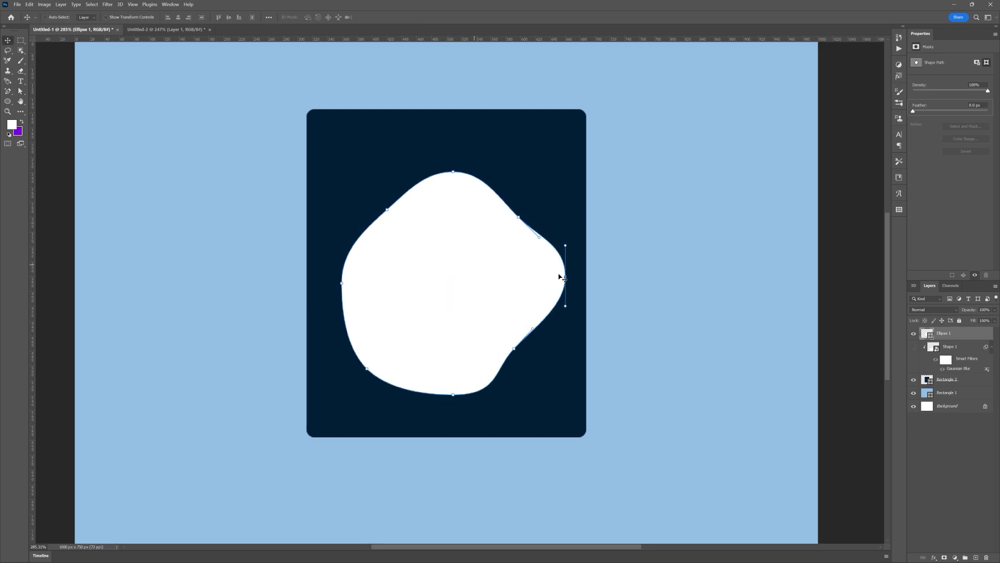
right_click(957, 335)
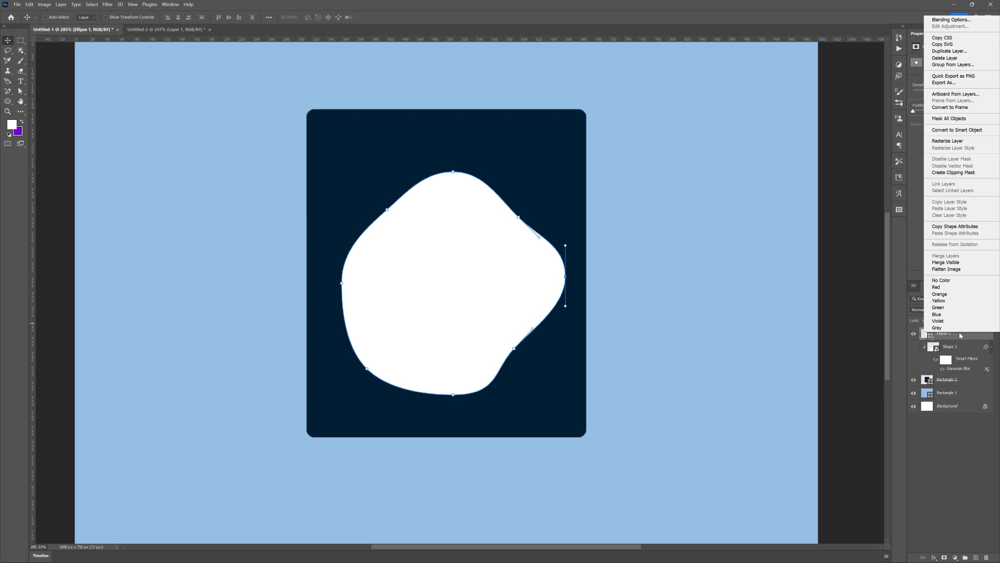
left_click(108, 5)
left_click(108, 5)
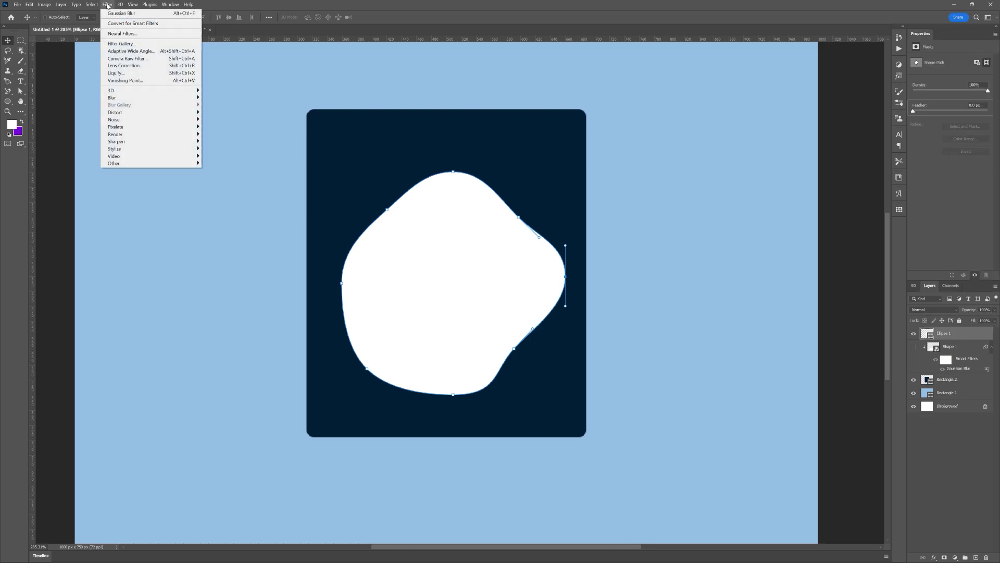
left_click(119, 23)
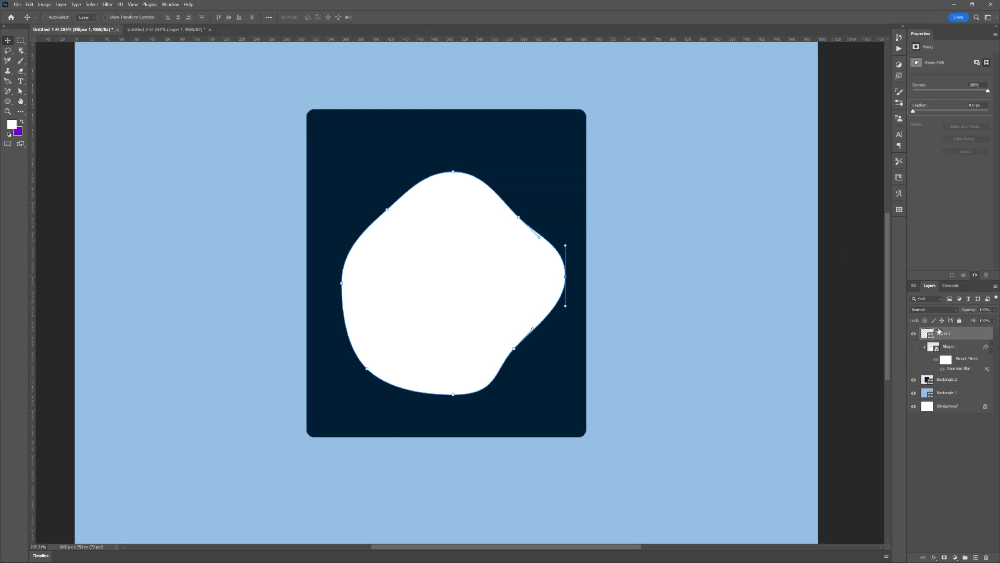
Rasterize the Ellipse 1 blob layer and apply the last-used Gaussian Blur to it
right_click(939, 332)
left_click(954, 145)
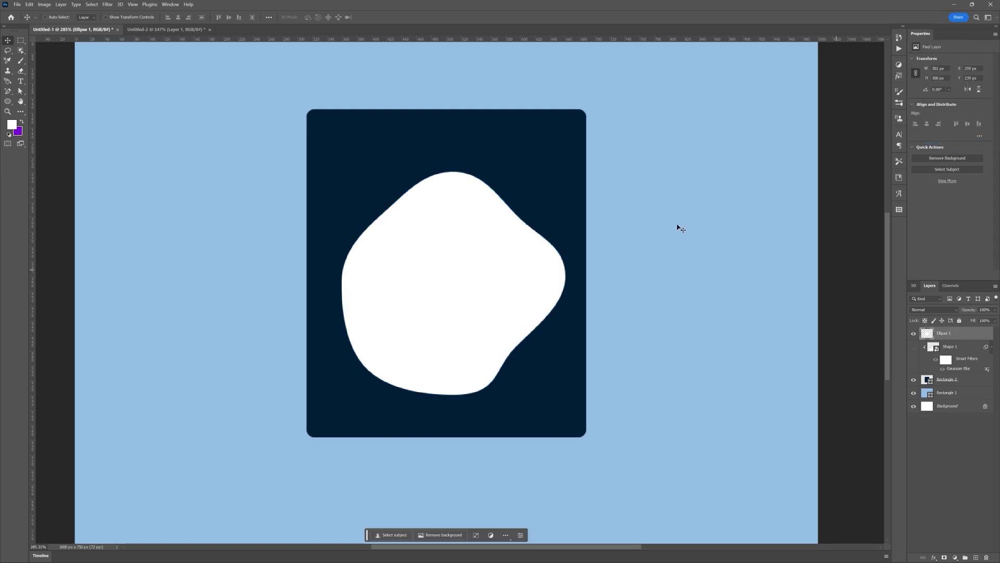
left_click(108, 4)
left_click(121, 11)
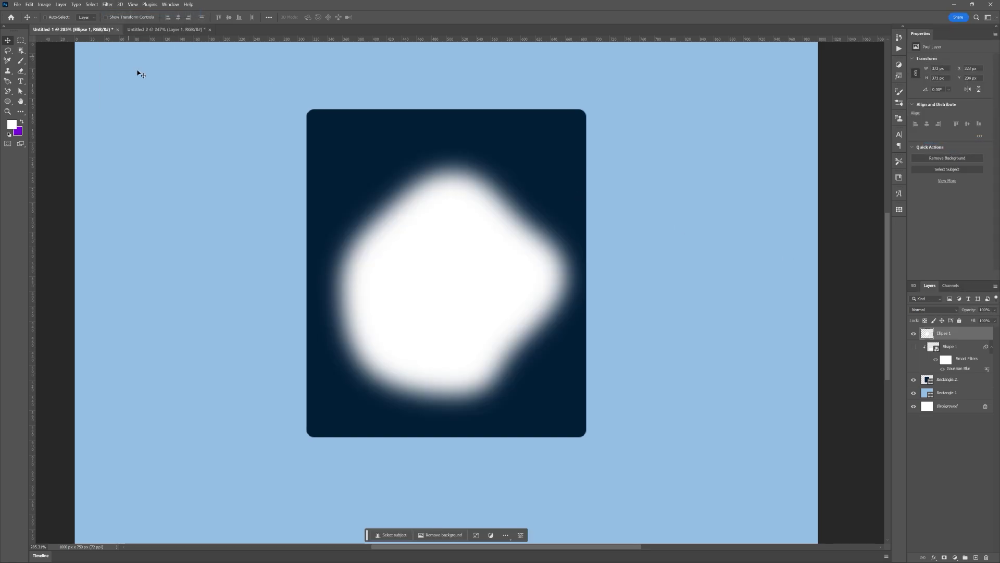
Copy the blurred blob into a new 372 x 371 px document and hide that document's white Background layer
key("ctrl+a")
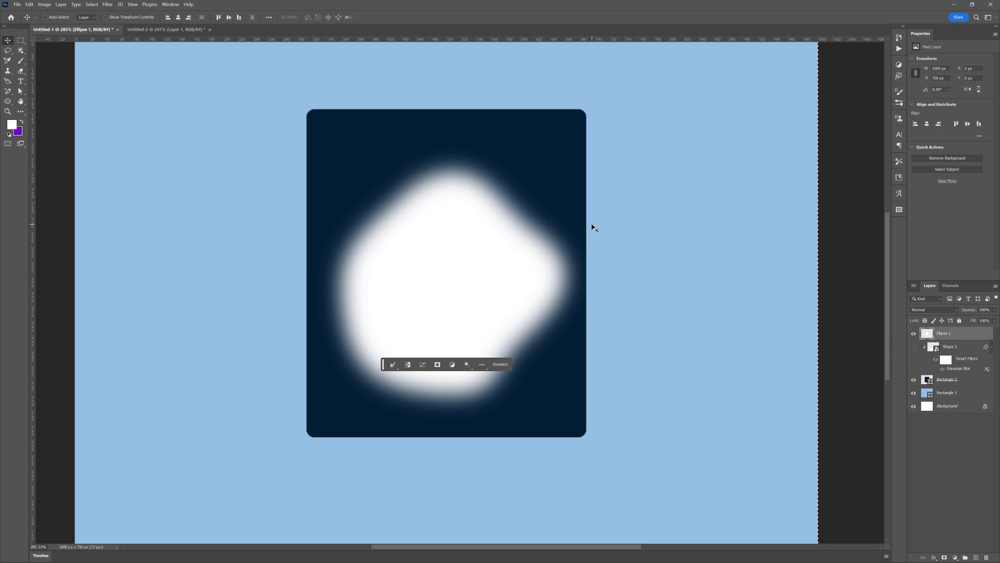
key("ctrl+n")
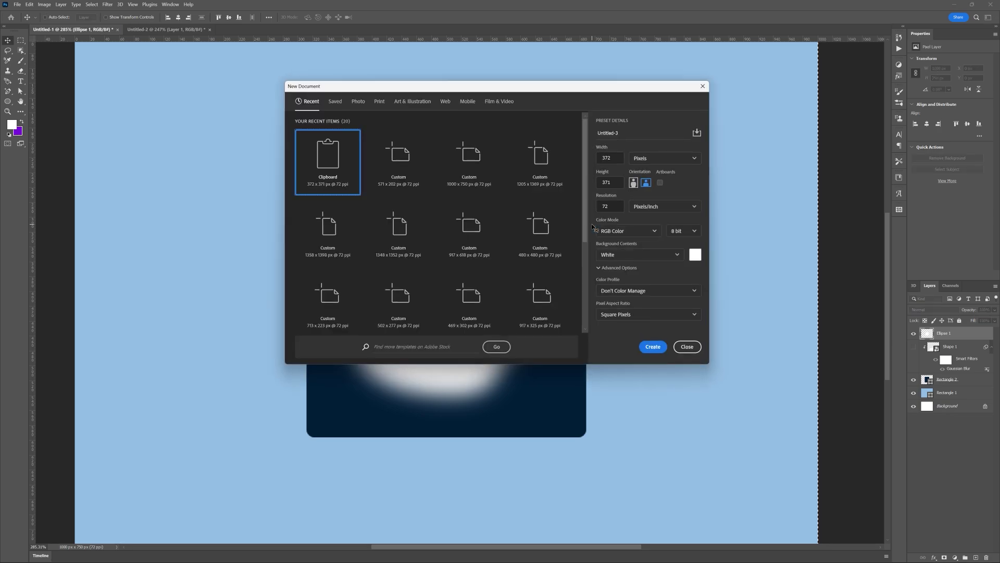
key("Return")
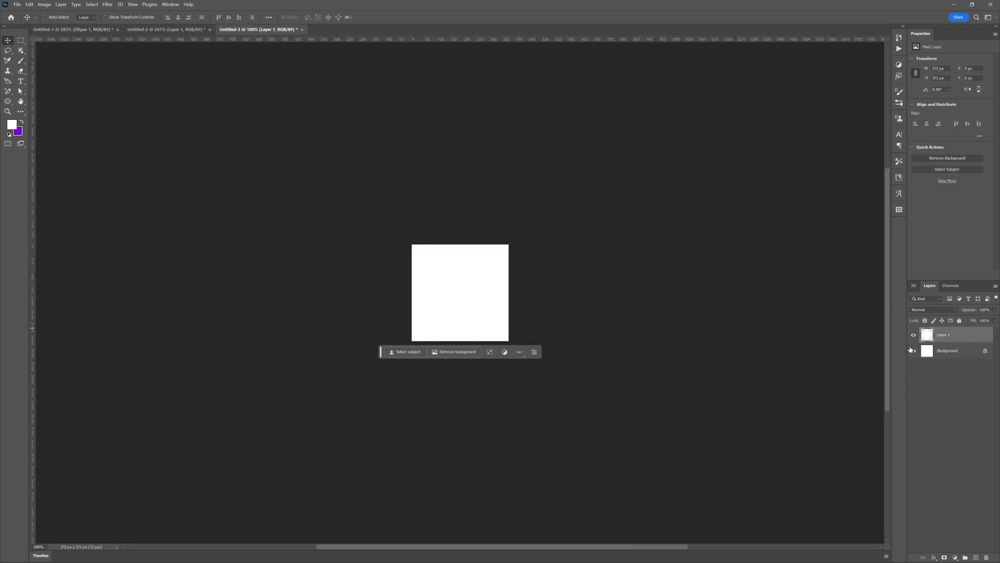
left_click(912, 350)
scroll(469, 307, "up", 5)
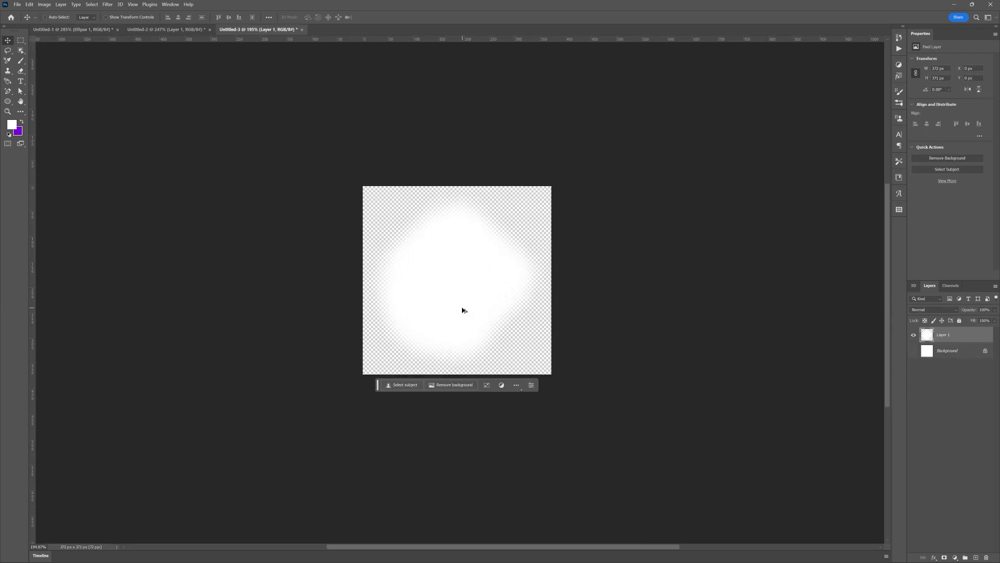
Export the blob for web as a transparent PNG-24 named blob in the final-project folder, and return to the Untitled-1 document
key("ctrl+alt+shift+s")
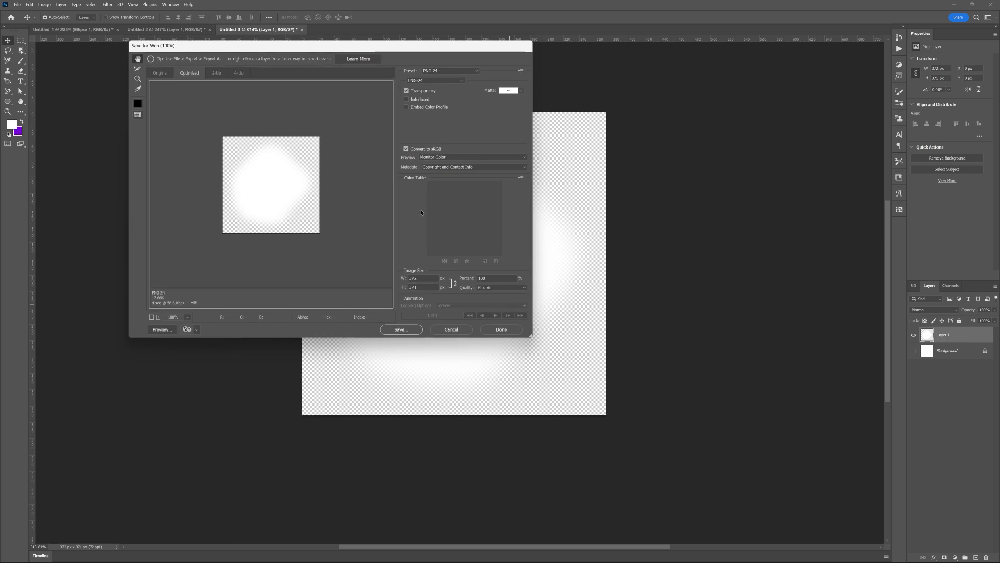
left_click(401, 330)
type("blob")
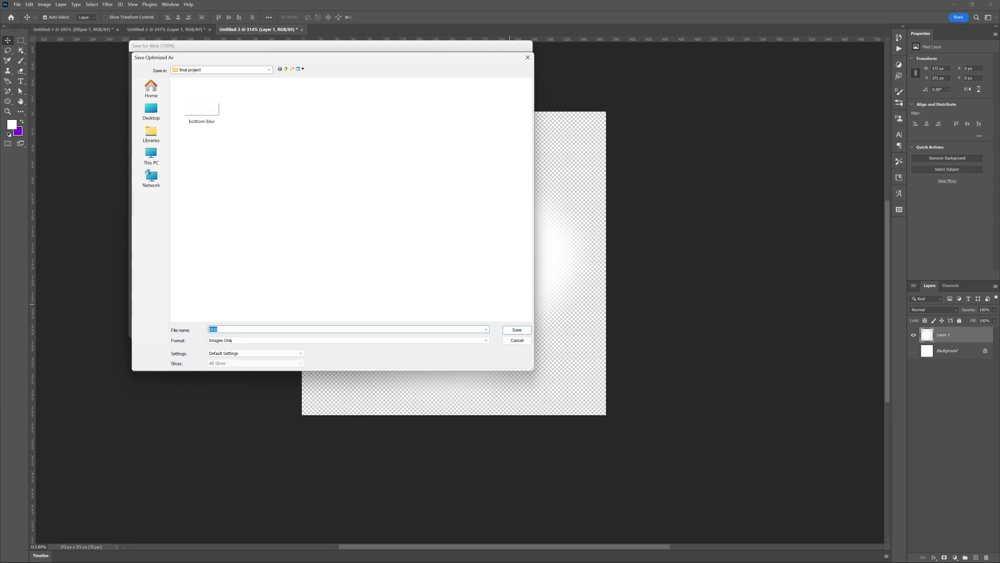
key("Return")
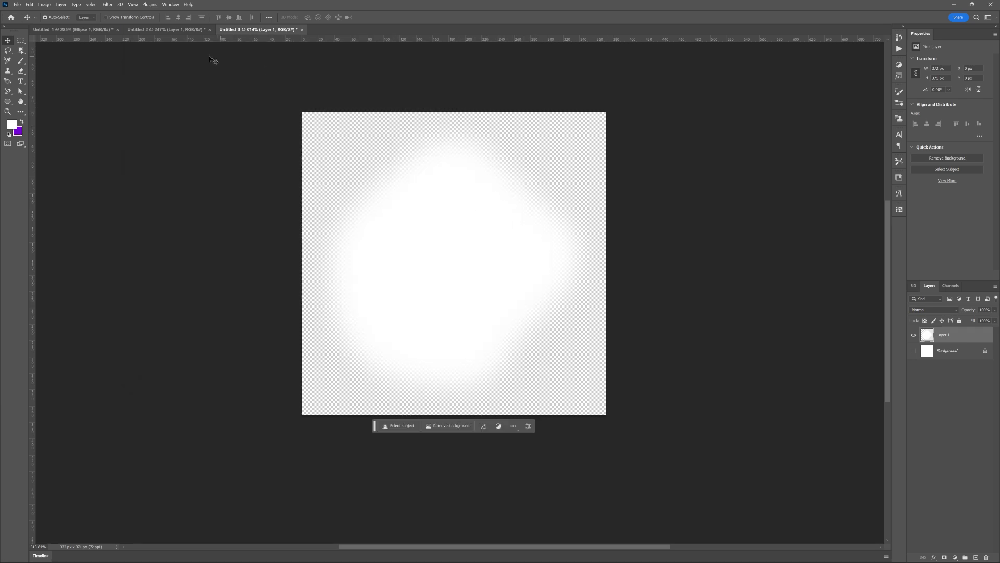
left_click(82, 31)
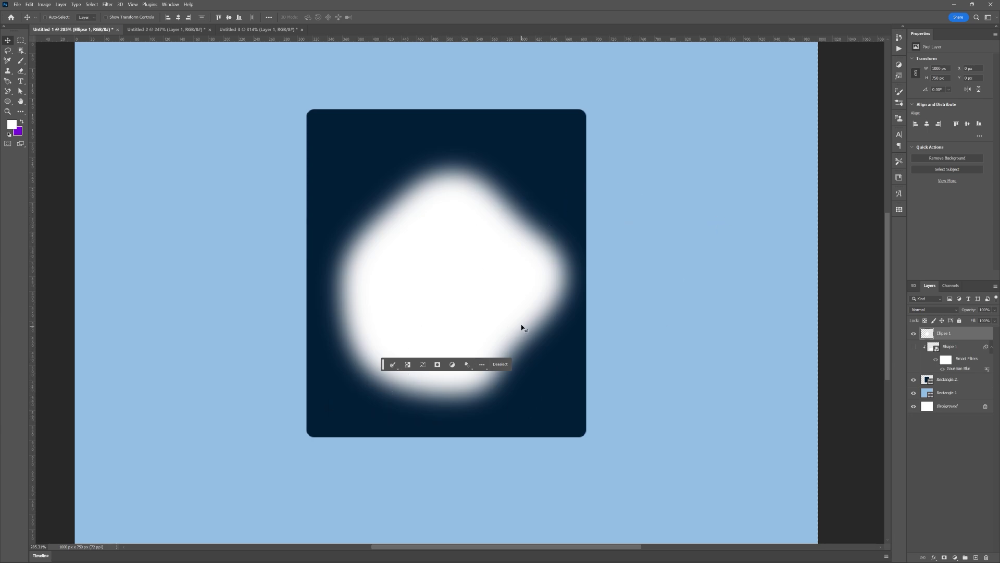
Switch to the Rive editor in the browser and import the blob and bottom-blur images from the final-project folder as assets
mouse_move(452, 561)
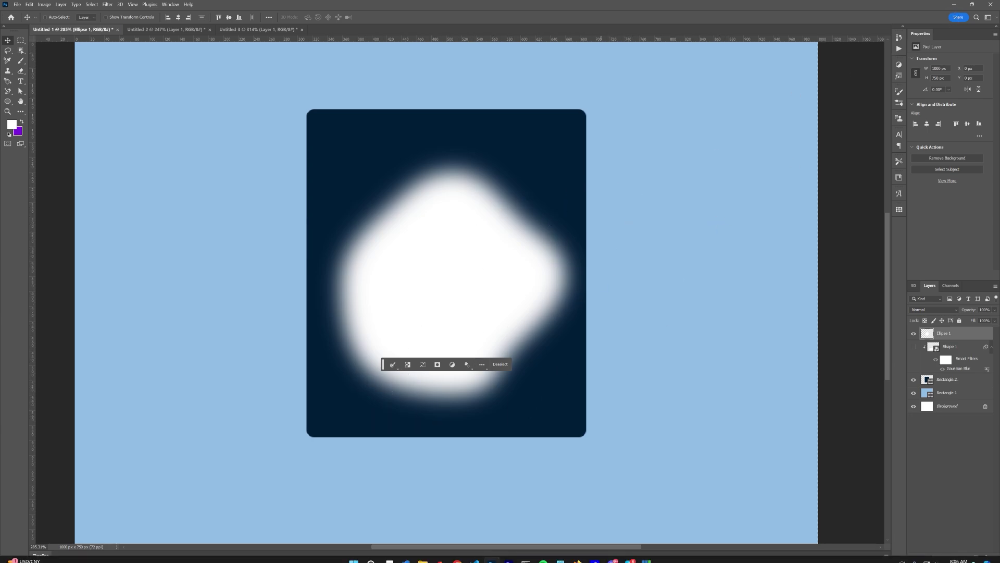
left_click(456, 555)
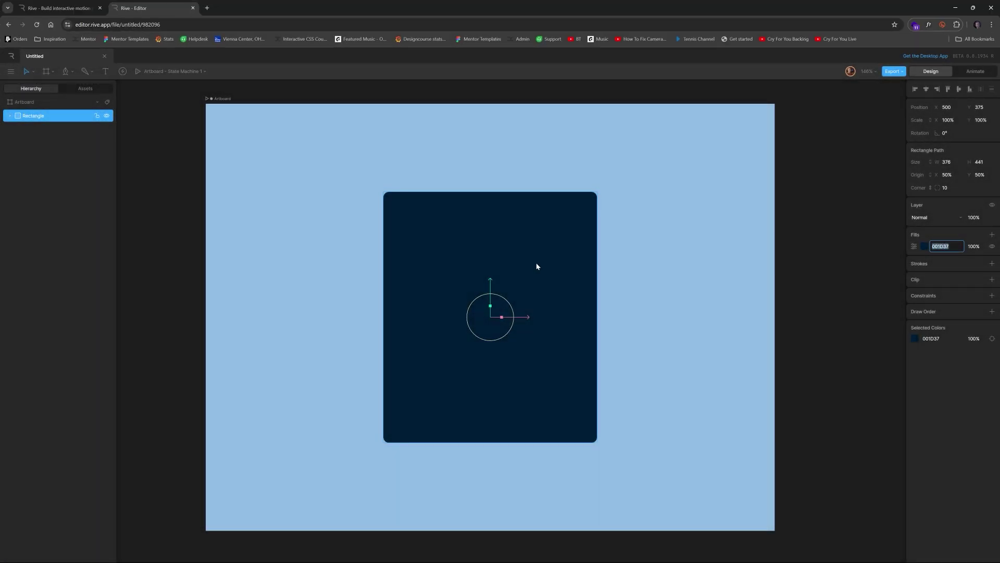
left_click(81, 89)
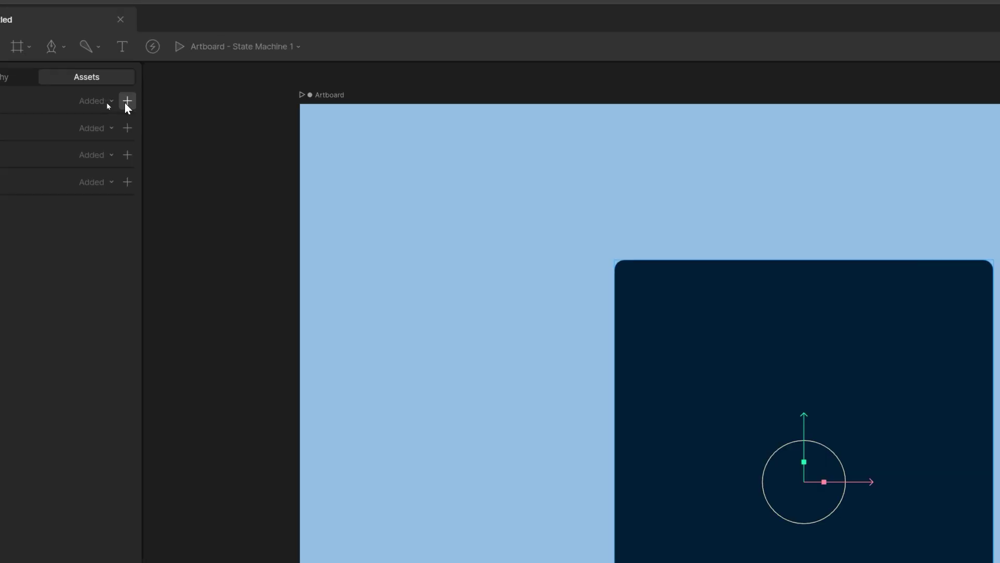
left_click(108, 103)
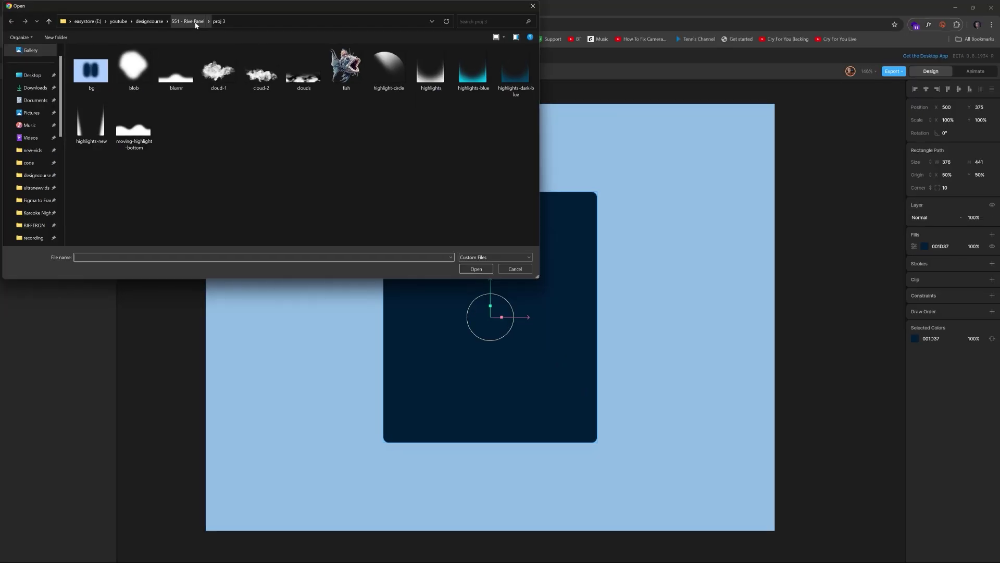
left_click(192, 21)
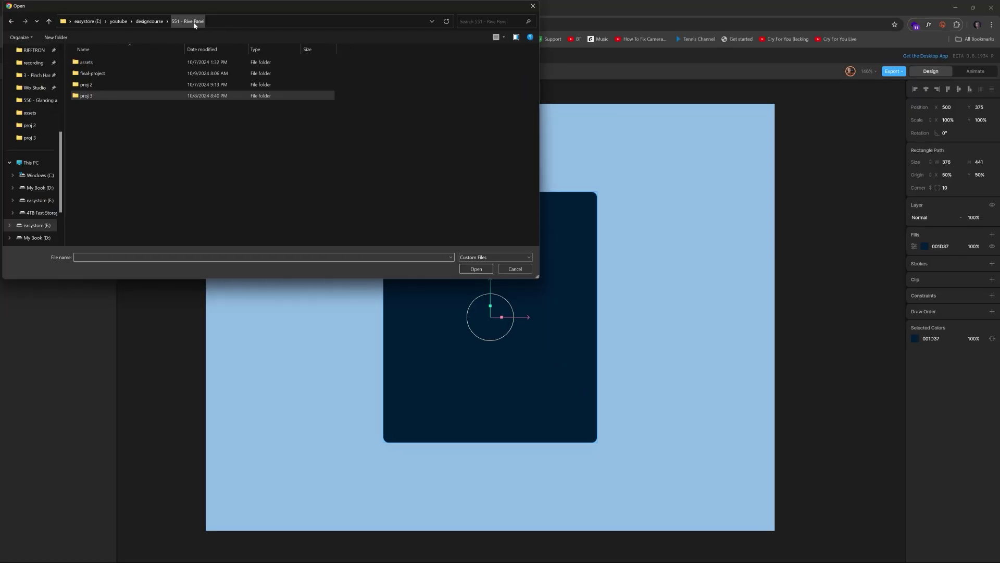
double_click(89, 73)
left_click(90, 70)
left_click(133, 75, "shift")
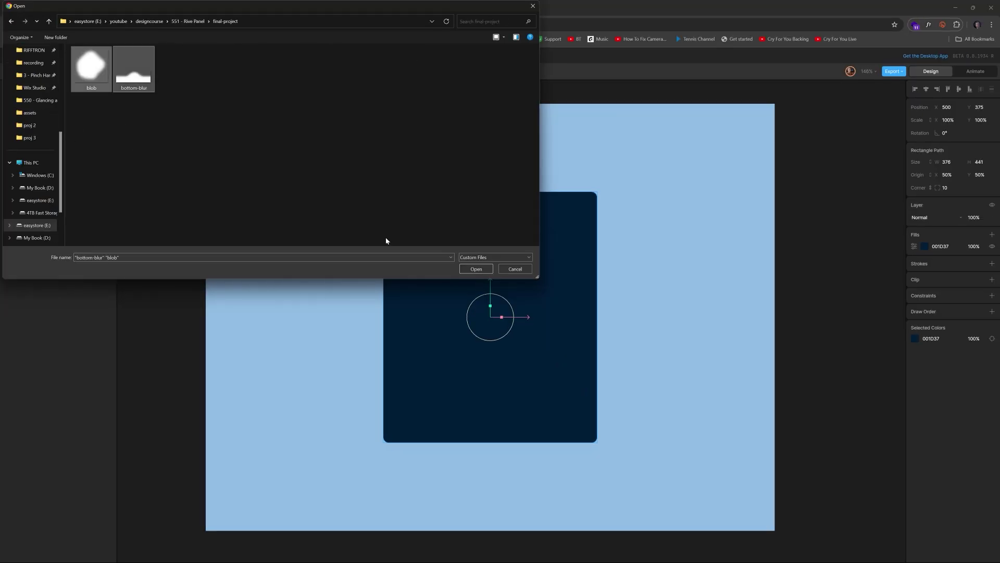
left_click(476, 268)
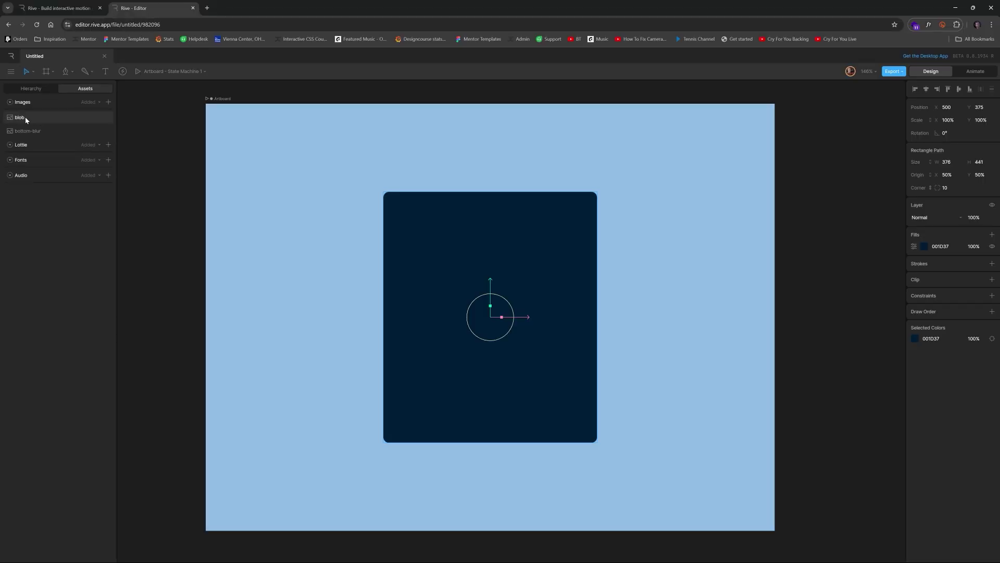
Place the bottom-blur image on the artboard at X 500, Y 494.5, aligning its lower edge with the card's bottom
left_click_drag(32, 131, 490, 346)
left_click_drag(597, 379, 592, 458)
scroll(556, 428, "down", 3)
scroll(573, 447, "up", 5)
left_click_drag(543, 393, 544, 388)
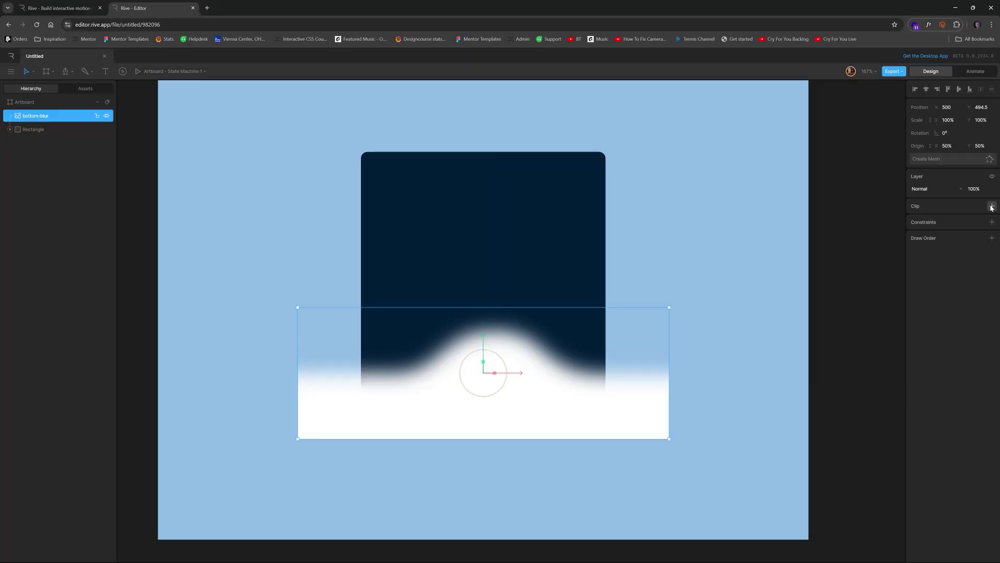
Clip the bottom-blur image to the Rectangle card shape and move it down to Y 591
left_click(992, 206)
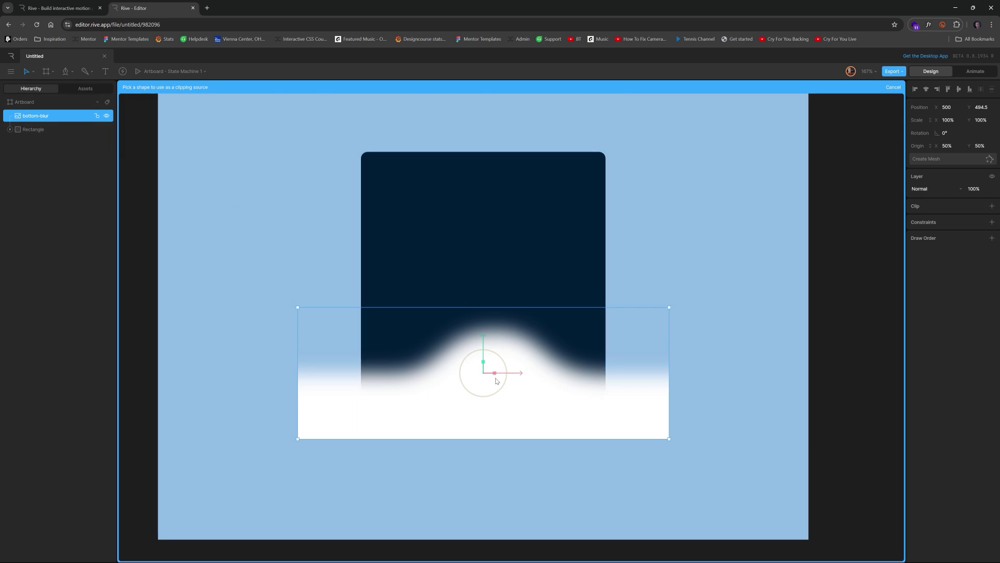
left_click(21, 131)
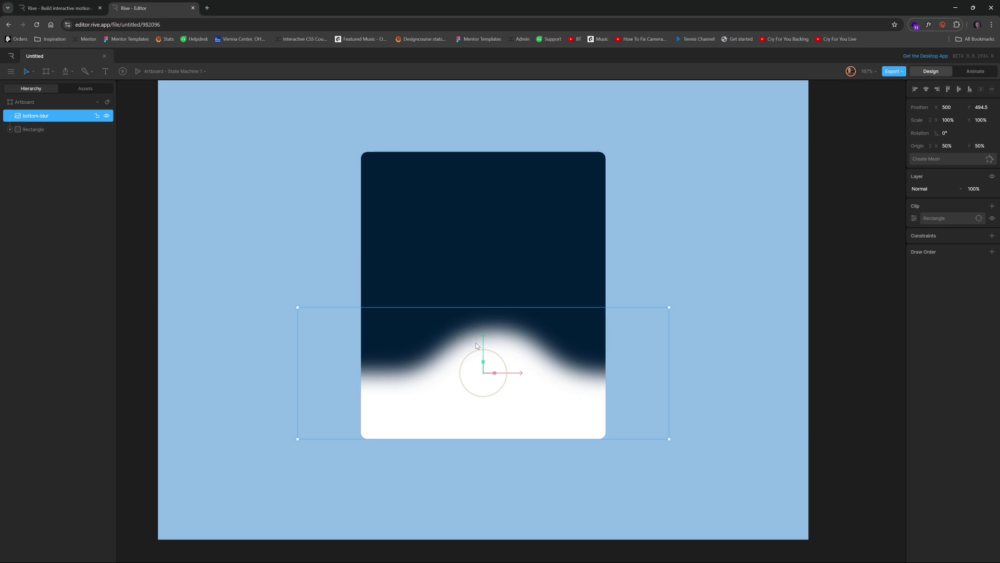
left_click_drag(484, 340, 478, 402)
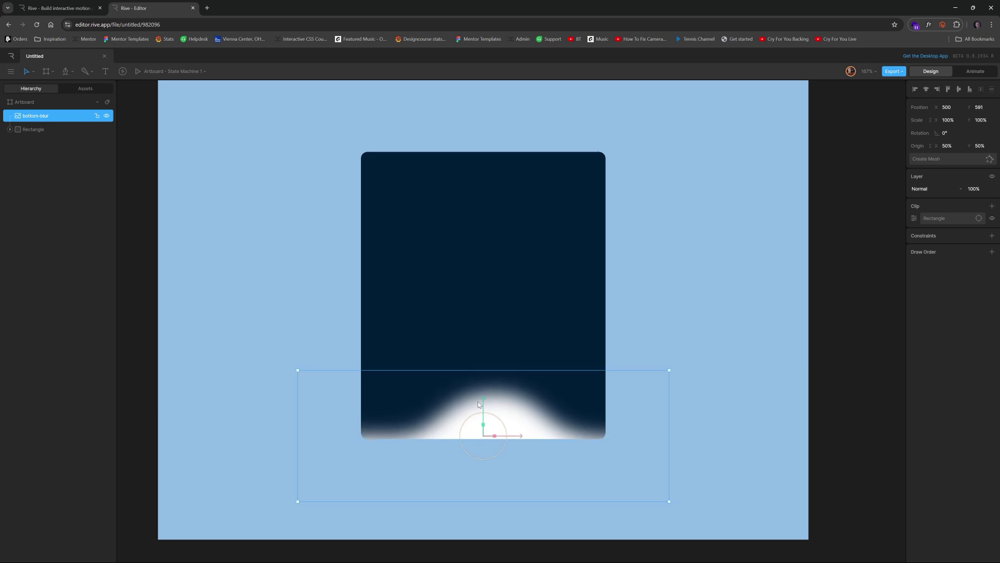
Slide the clipped bottom-blur image horizontally to X 408 so its hill sits toward the card's left side
mouse_move(517, 438)
left_mouse_down()
mouse_move(502, 437)
mouse_move(514, 437)
left_mouse_up()
left_click_drag(483, 402, 483, 402)
left_click_drag(519, 436, 465, 437)
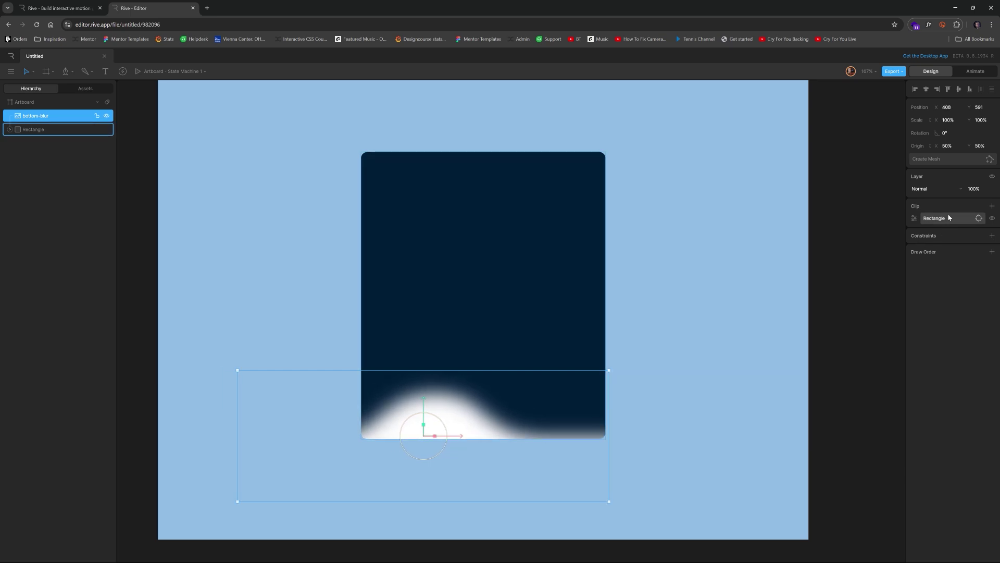
Set the bottom-blur image's blend mode to Overlay so the hill tints the card
left_click(939, 188)
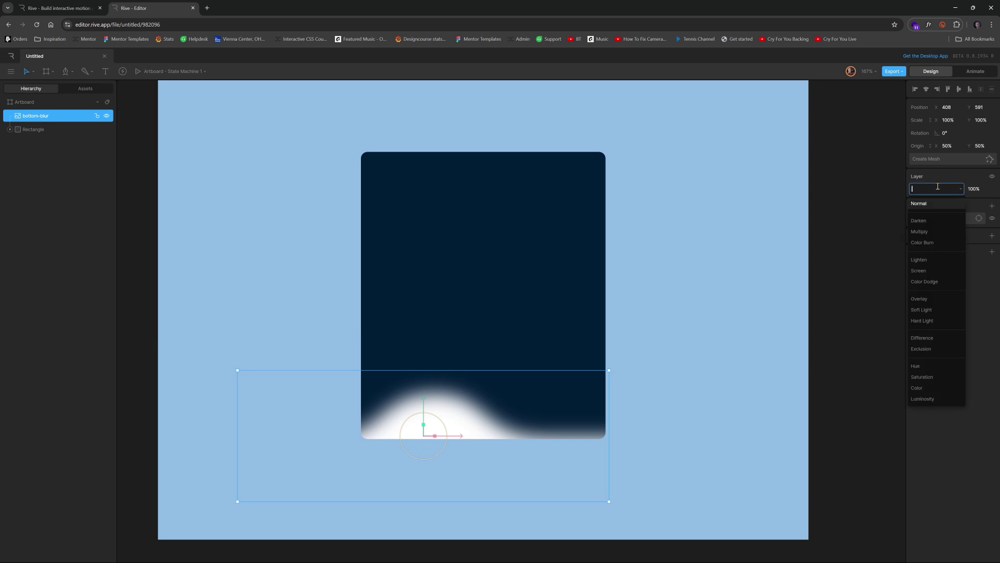
left_click(932, 298)
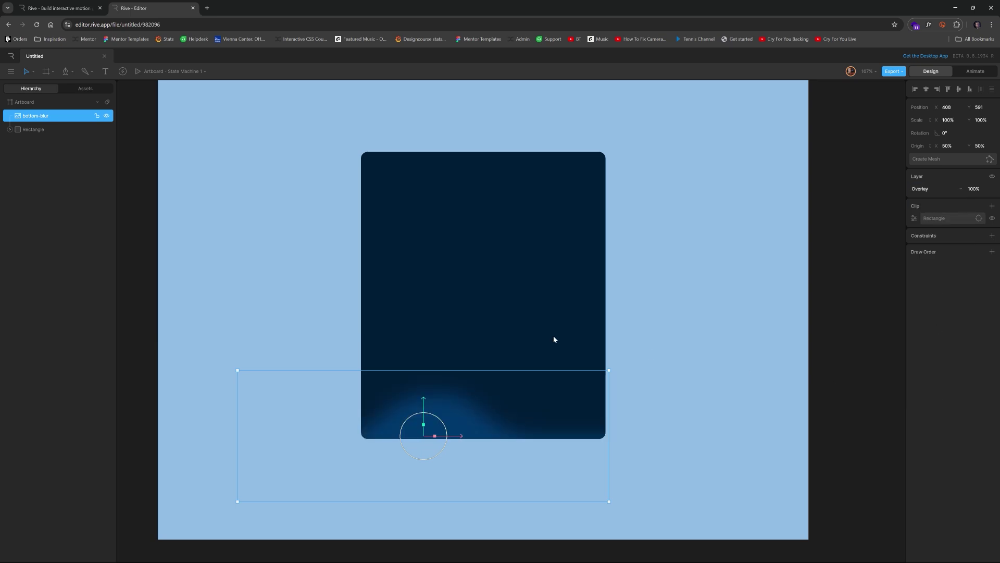
left_click(152, 279)
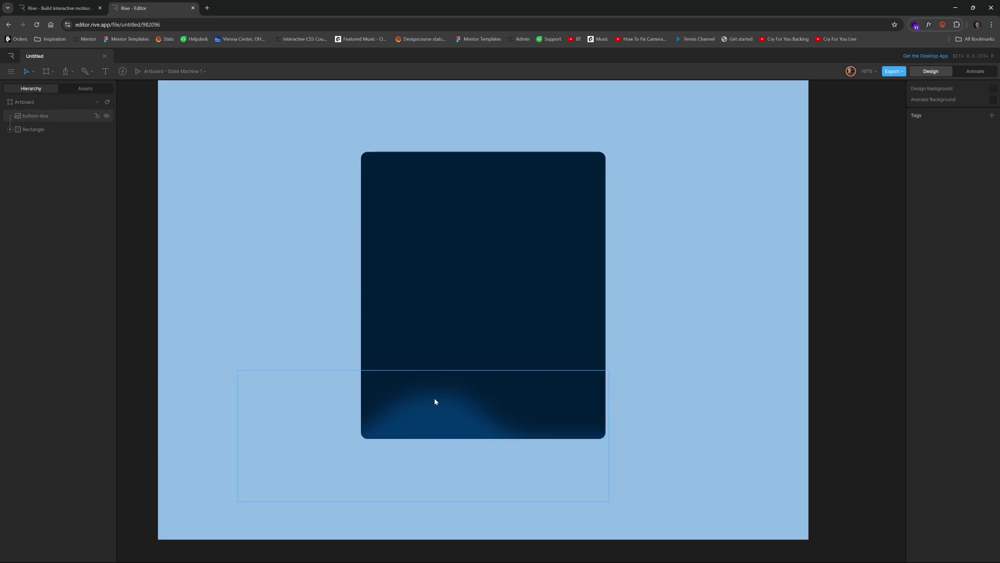
left_click(441, 410)
left_click(147, 222)
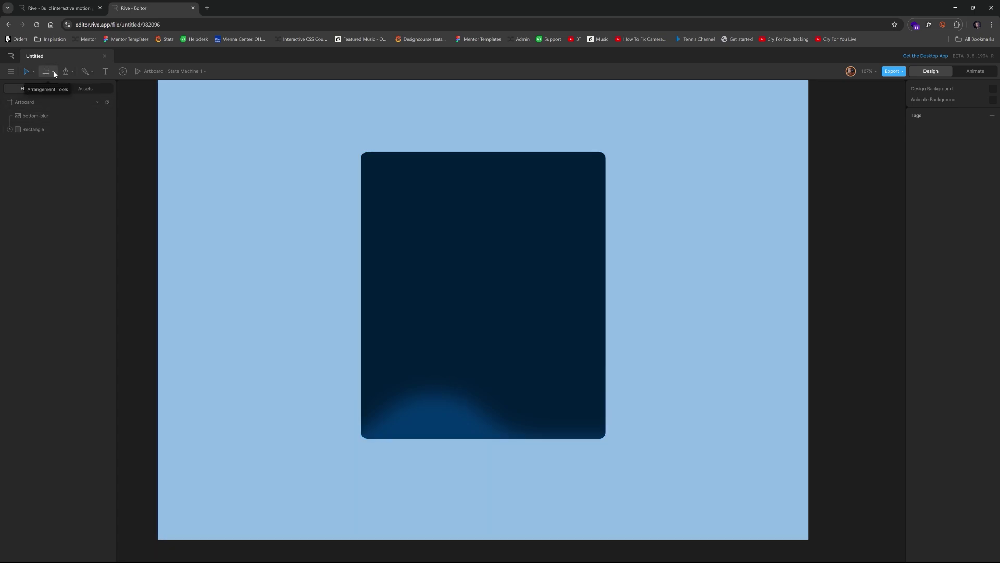
Draw an ellipse over the card, shift it to X 504.5 and enlarge it to 446 by 446
left_click(71, 72)
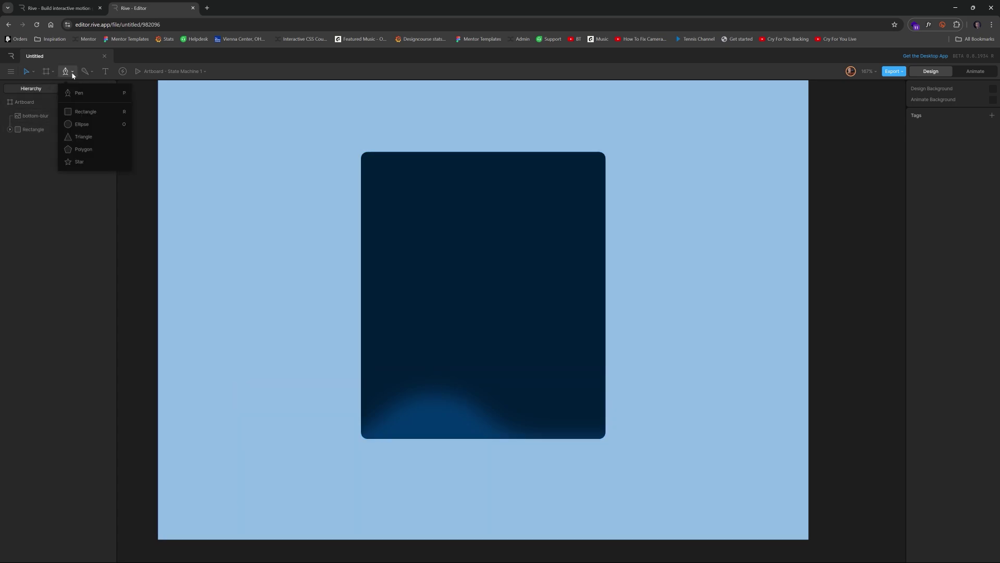
left_click(83, 124)
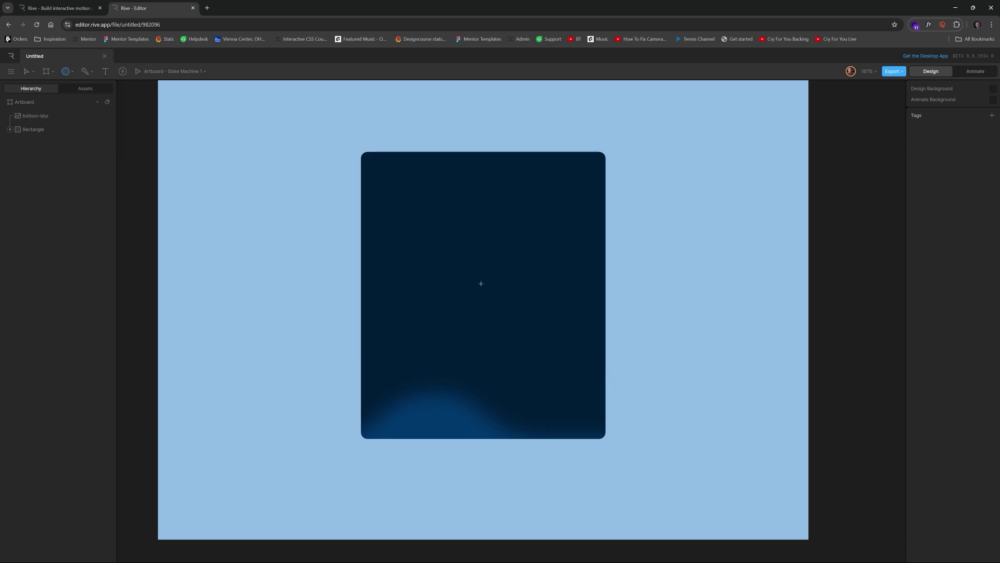
left_click(66, 70)
left_click_drag(480, 286, 584, 369)
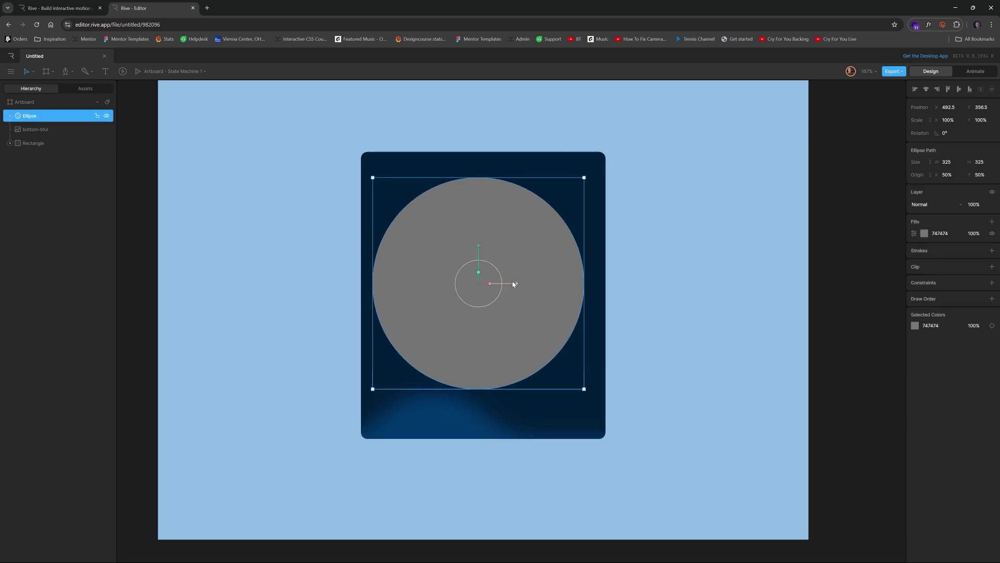
left_click_drag(513, 284, 522, 288)
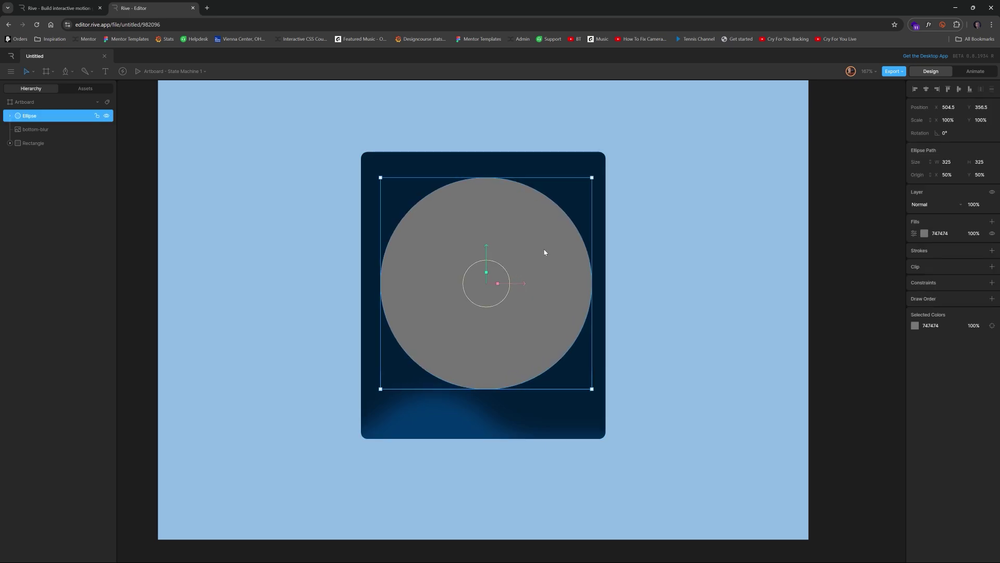
left_click_drag(592, 178, 630, 139)
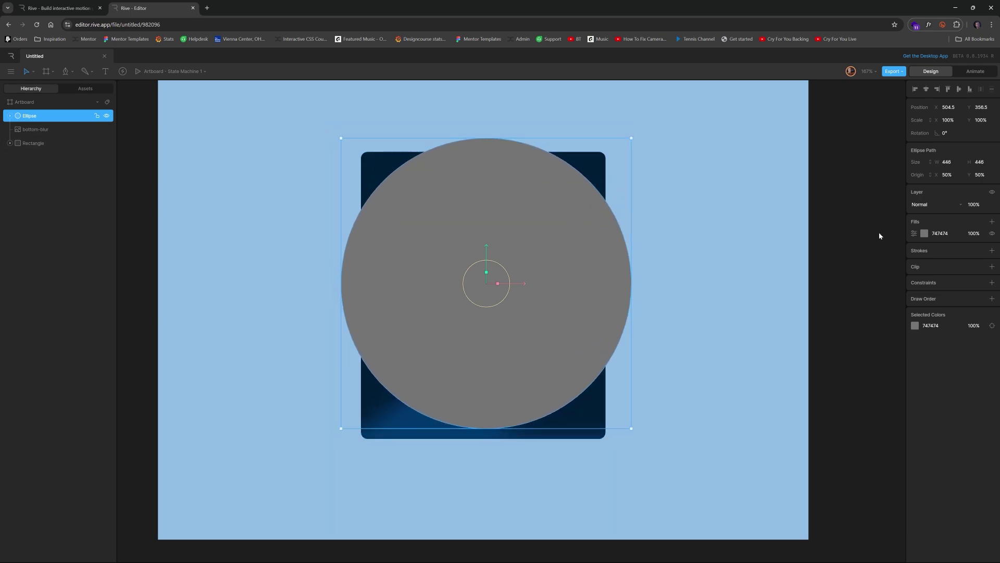
Clip the ellipse to the Rectangle card shape and move it down to Y 507.5
left_click(992, 266)
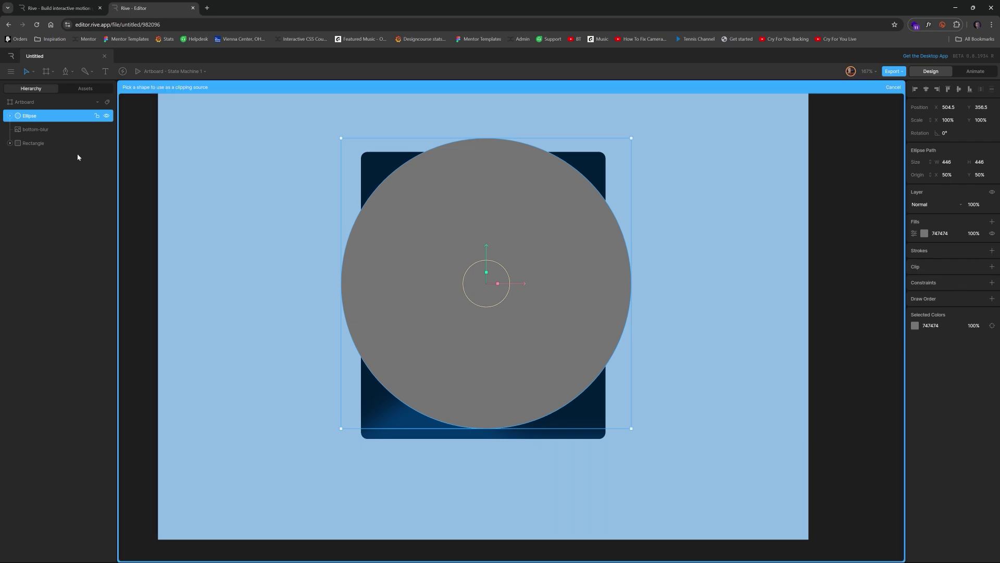
left_click(37, 147)
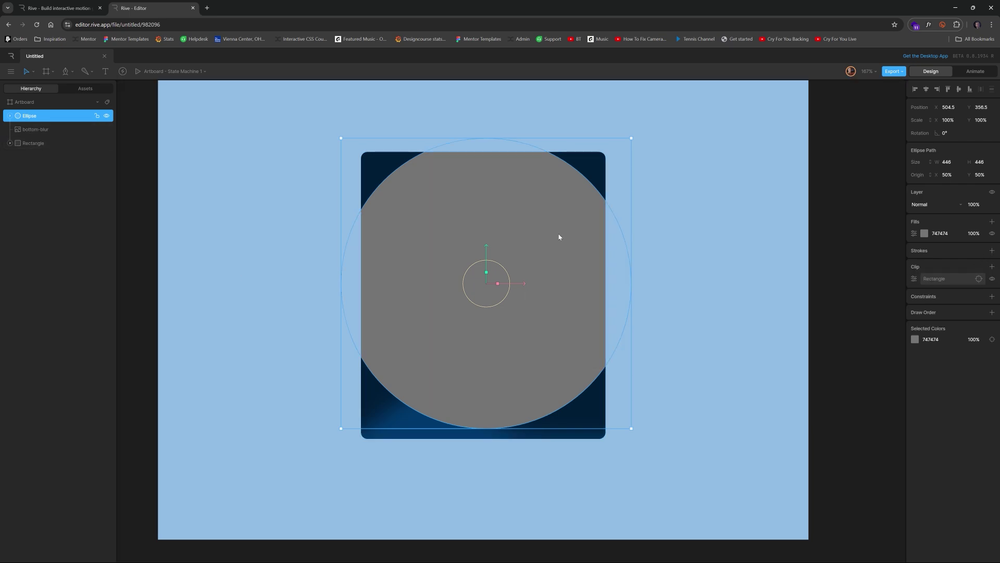
left_click_drag(559, 236, 551, 335)
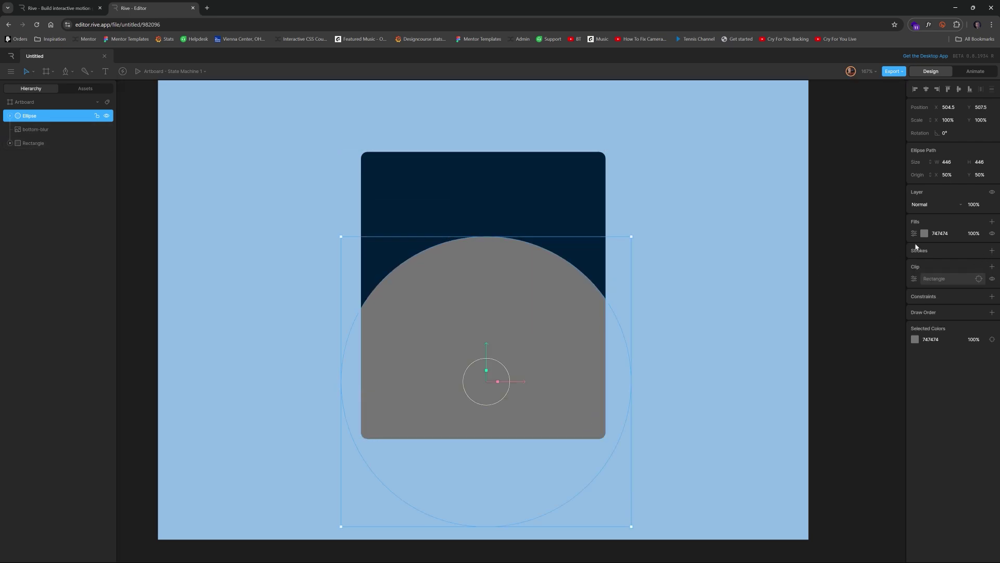
Change the ellipse's fill to a radial gradient and move its white start point to the circle's centre
left_click(924, 234)
left_click(834, 235)
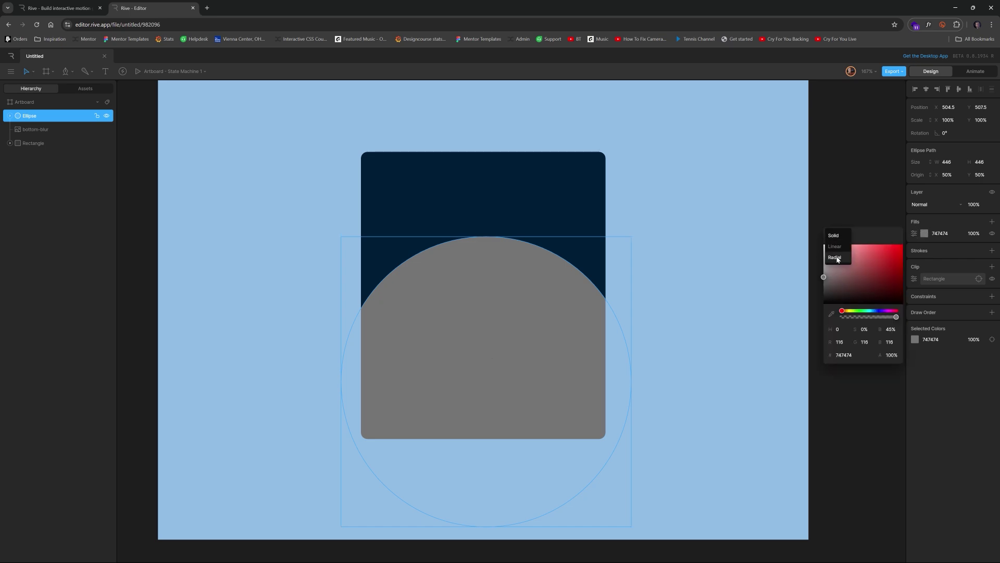
left_click(836, 258)
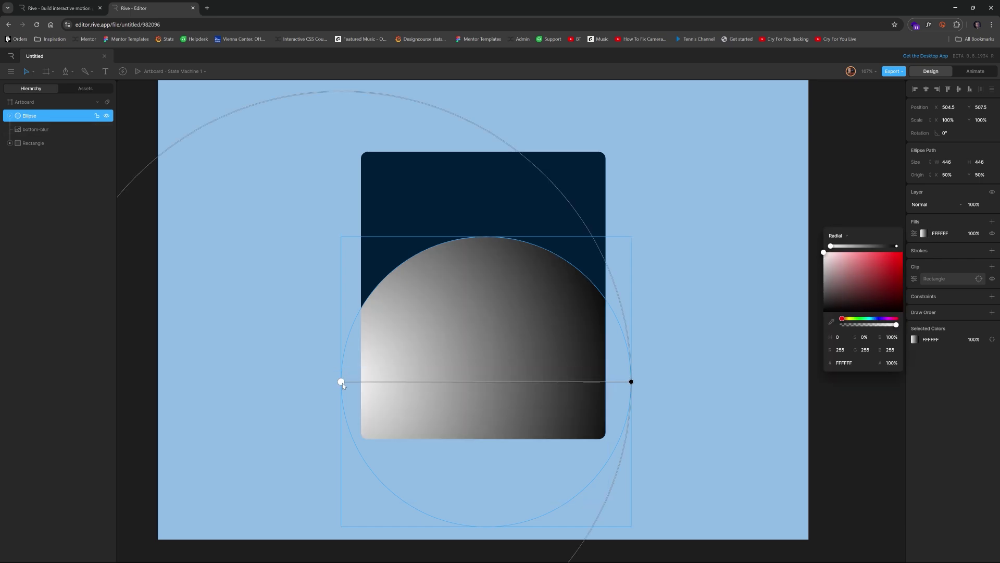
left_click_drag(341, 382, 491, 386)
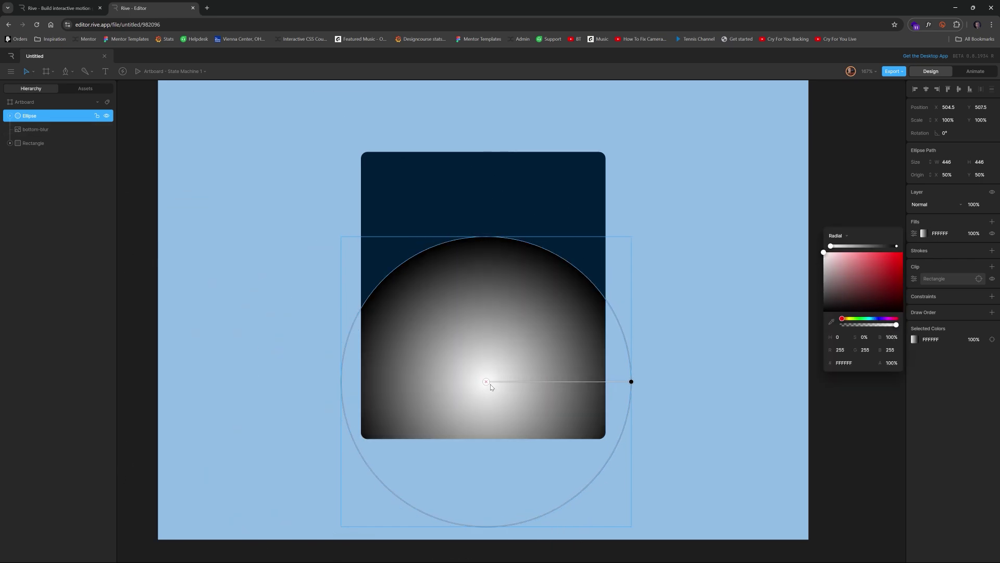
Set the gradient's outer stop to the card's dark blue 001D37 by sampling it from the card
left_click(897, 248)
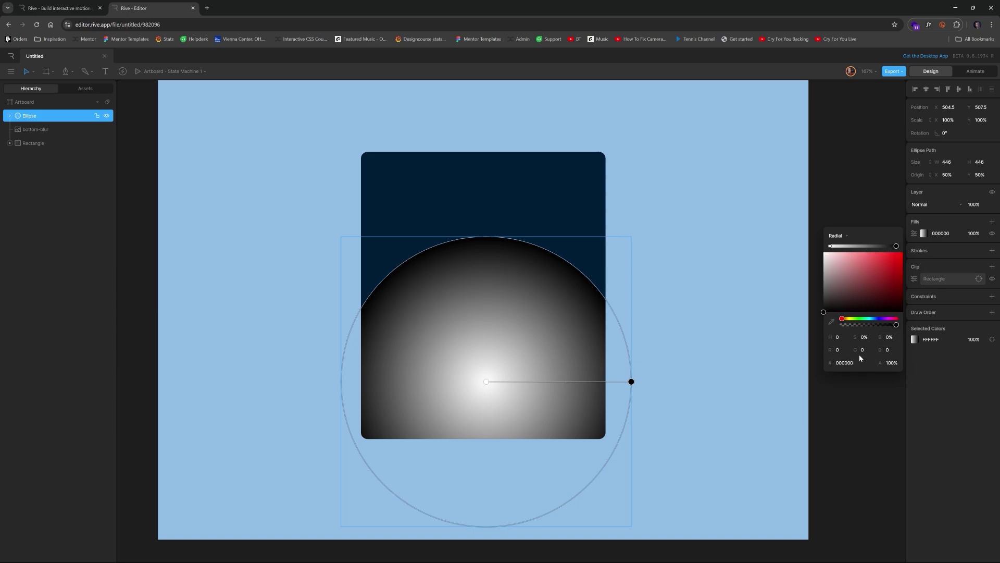
left_click(544, 200)
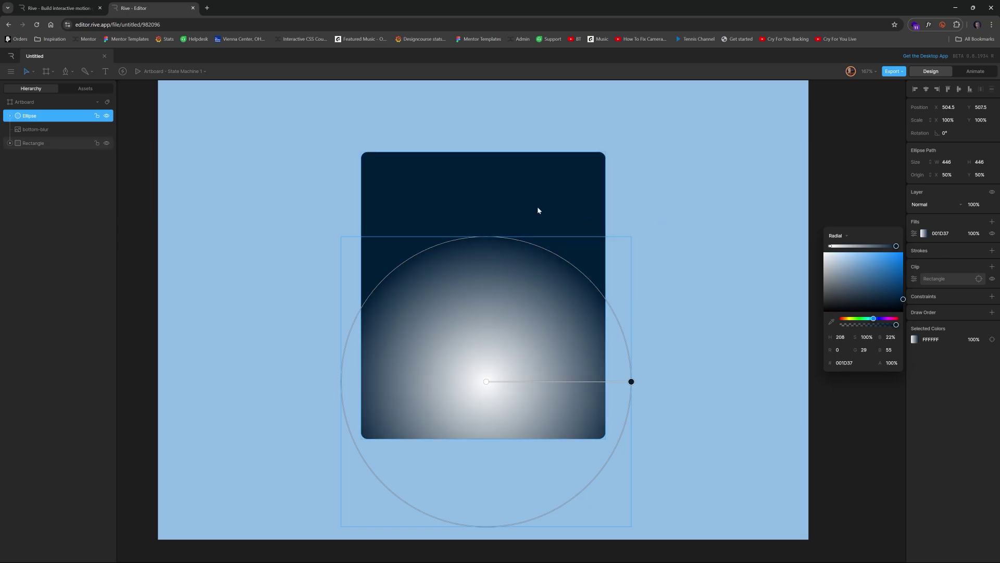
left_click(699, 203)
left_click(543, 324)
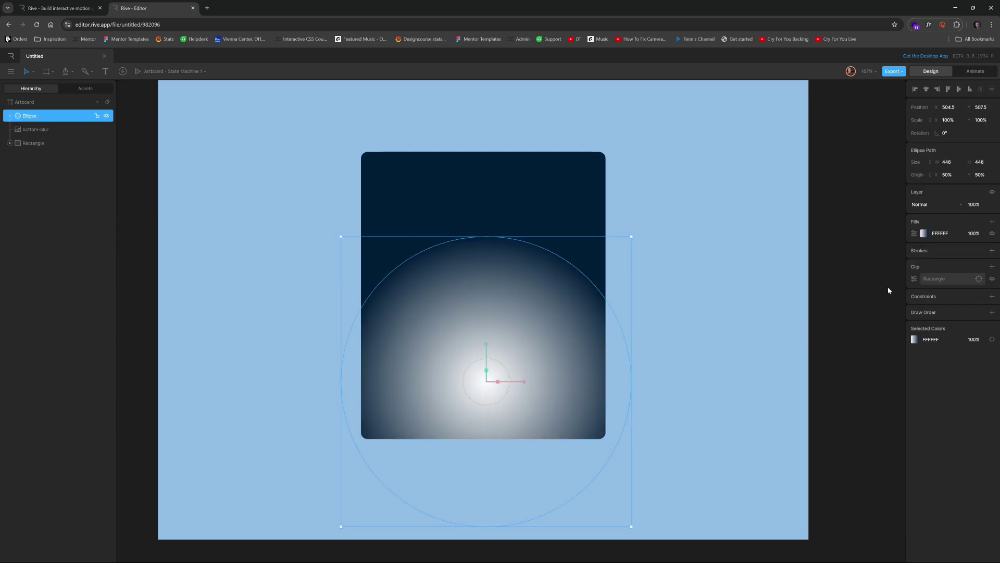
Set the ellipse's blend mode to Overlay and deselect it
left_click(924, 234)
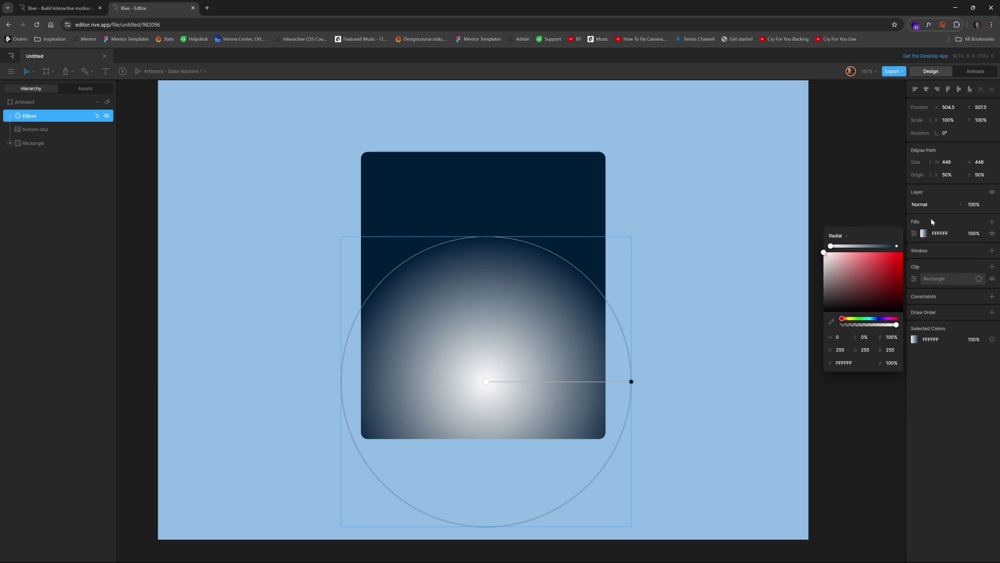
left_click(935, 204)
left_click(935, 204)
left_click(926, 313)
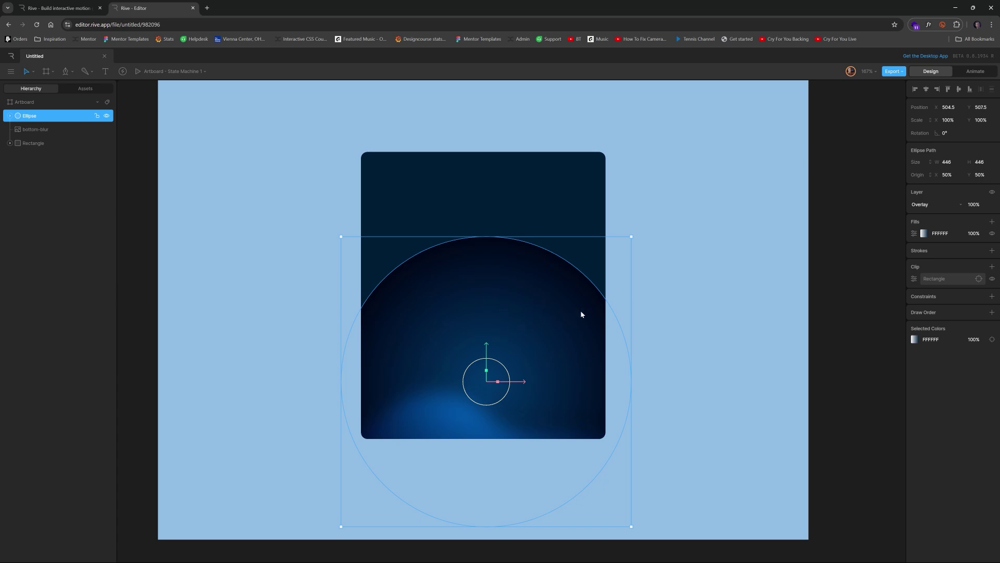
left_click(680, 297)
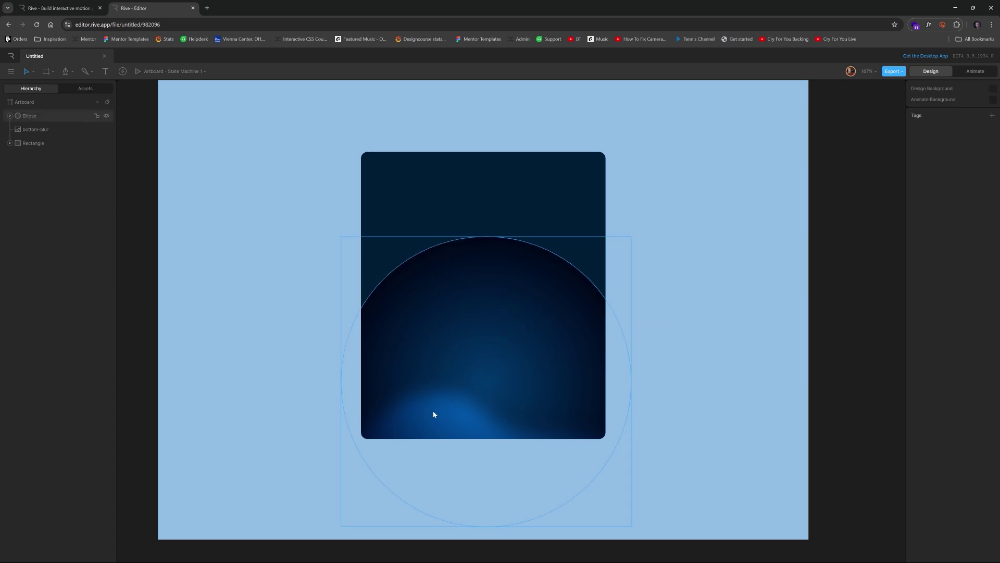
Hide the ellipse in the artboard
mouse_move(477, 351)
left_mouse_down()
mouse_move(558, 275)
mouse_move(500, 293)
mouse_move(422, 384)
mouse_move(449, 404)
mouse_move(451, 359)
mouse_move(424, 397)
mouse_move(396, 381)
mouse_move(420, 359)
mouse_move(465, 349)
left_mouse_up()
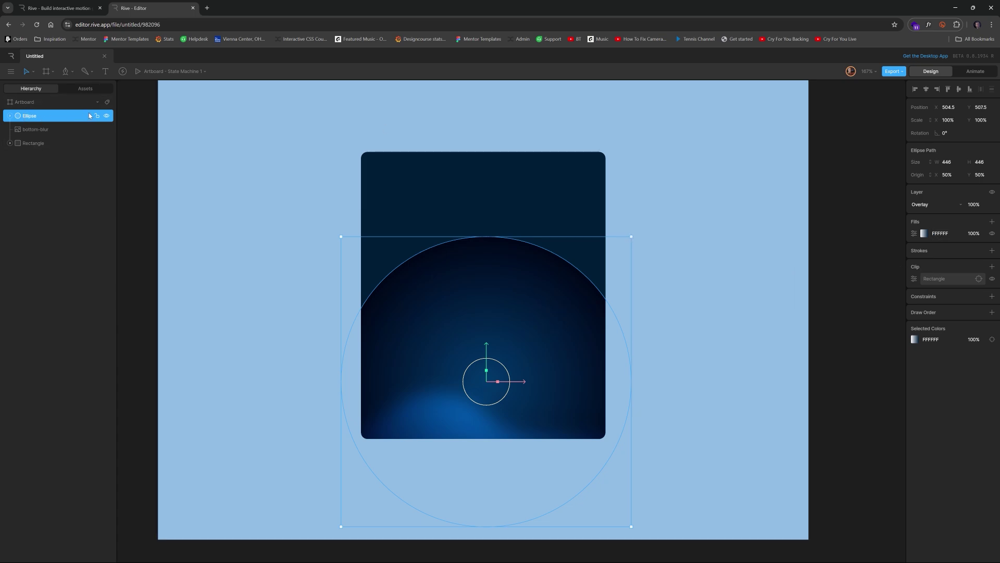
left_click(106, 116)
left_click(146, 207)
Switch to animation mode, rename Timeline 1 as Idle and key the bottom-blur image's X position at frame 0
left_click(433, 427)
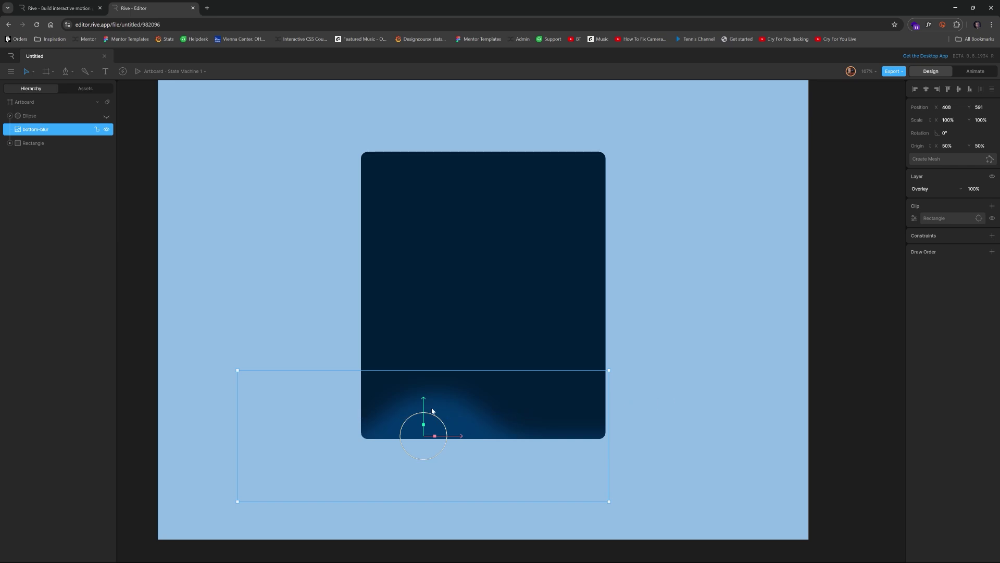
left_click(977, 73)
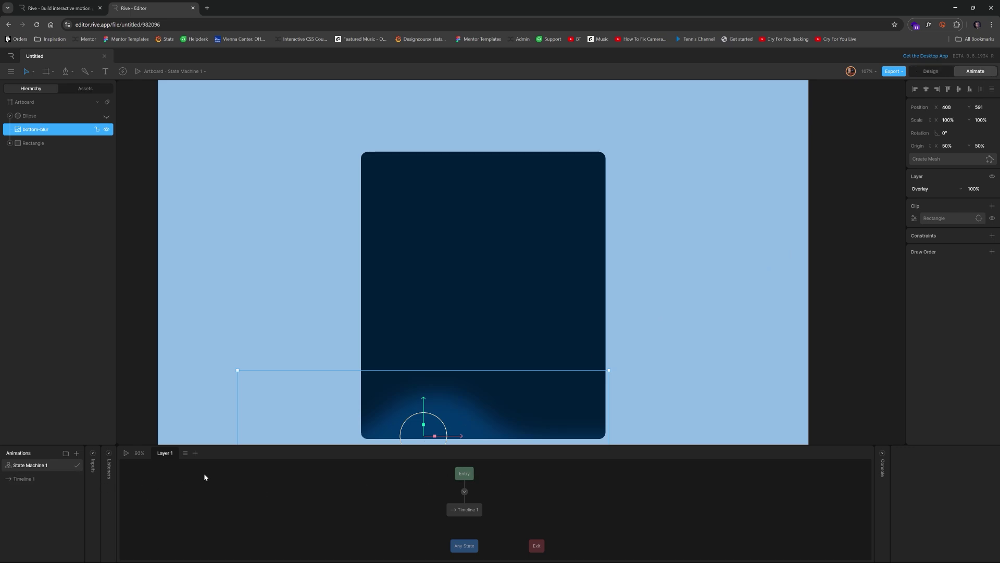
scroll(277, 321, "down", 5)
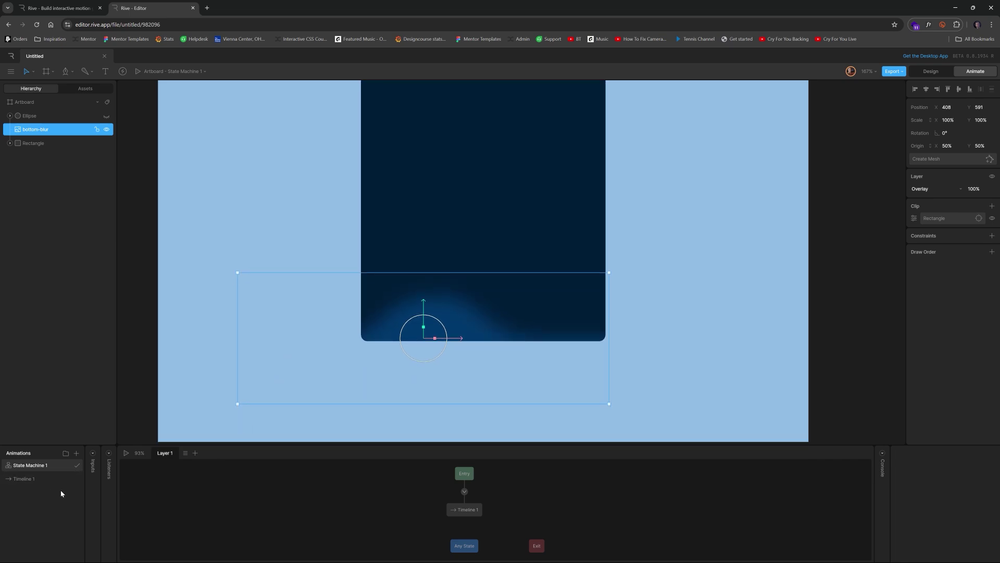
left_click(24, 479)
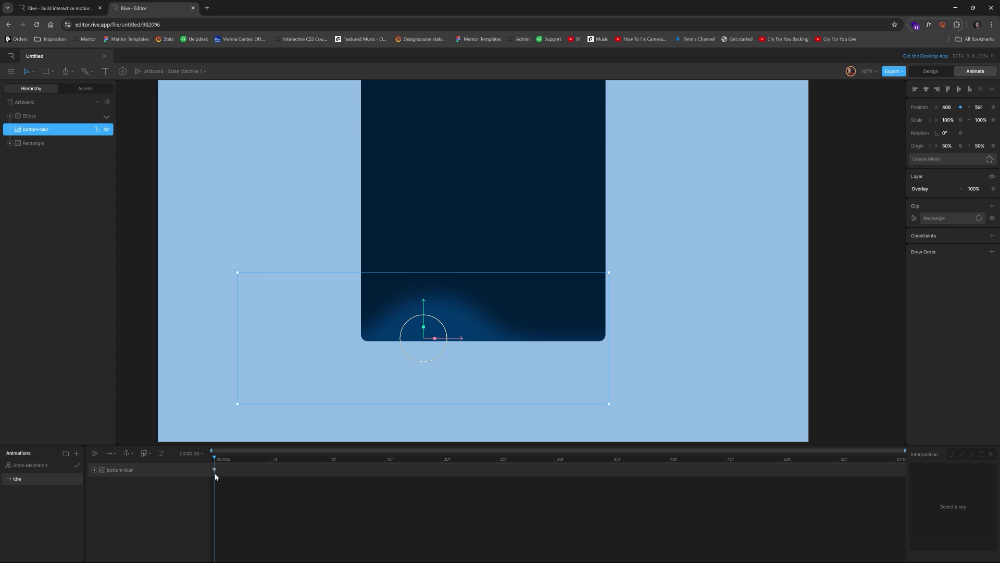
Expand the bottom-blur keyframes and, at frame 24, move the image horizontally to X 591.5
left_click(95, 471)
left_click_drag(350, 412, 463, 423)
left_click_drag(297, 465, 487, 460)
left_click_drag(462, 337, 584, 337)
scroll(568, 400, "down", 1)
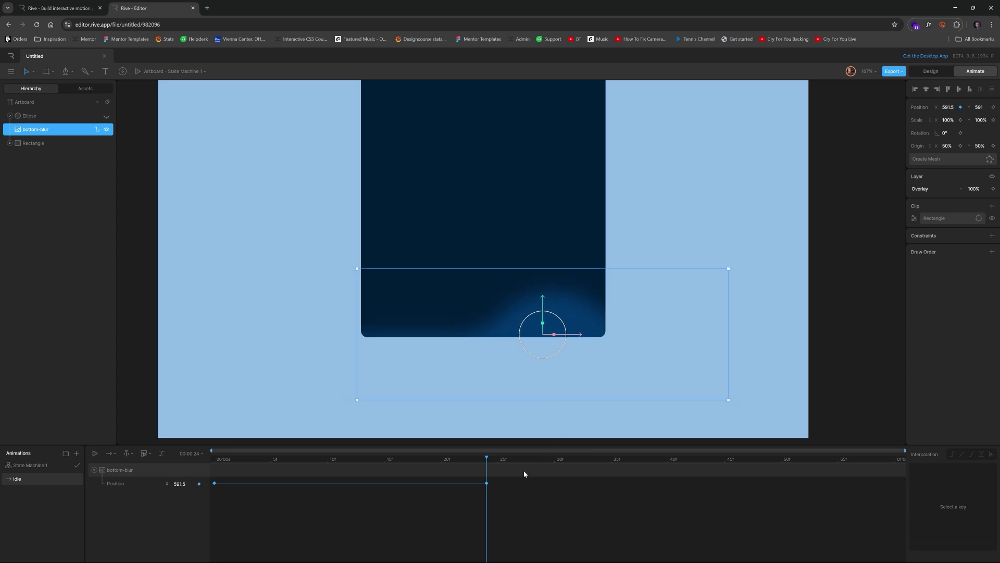
Copy the bottom-blur position keyframe from frame 24 to frame 28 to hold the hill in place
left_click(487, 484)
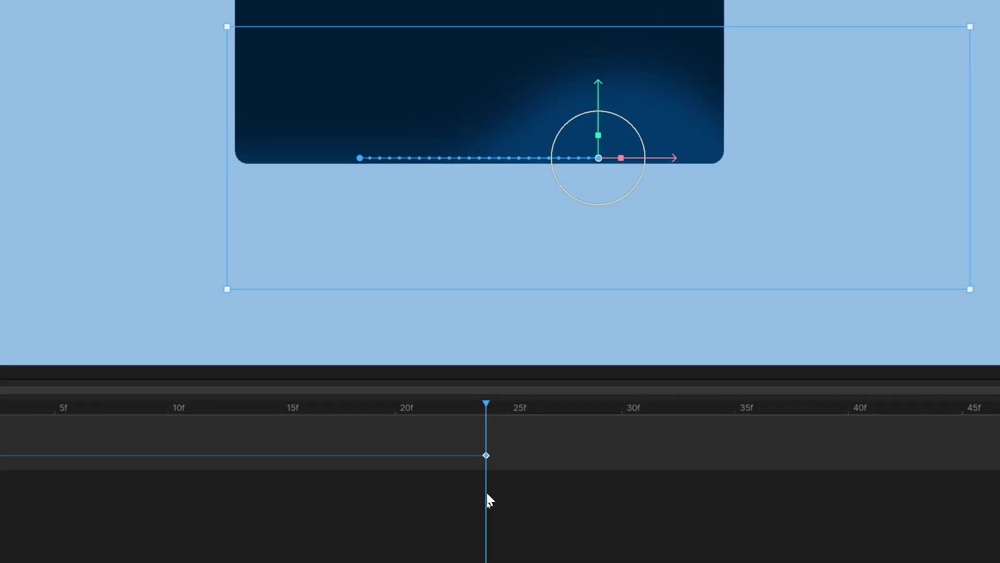
left_click(532, 458)
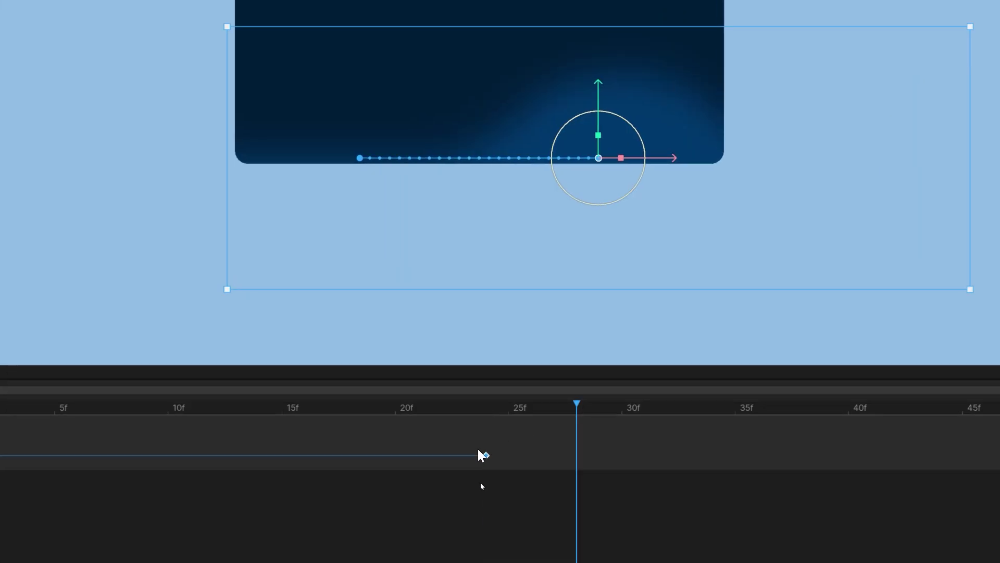
key("ctrl+c")
key("ctrl+v")
left_click(486, 456)
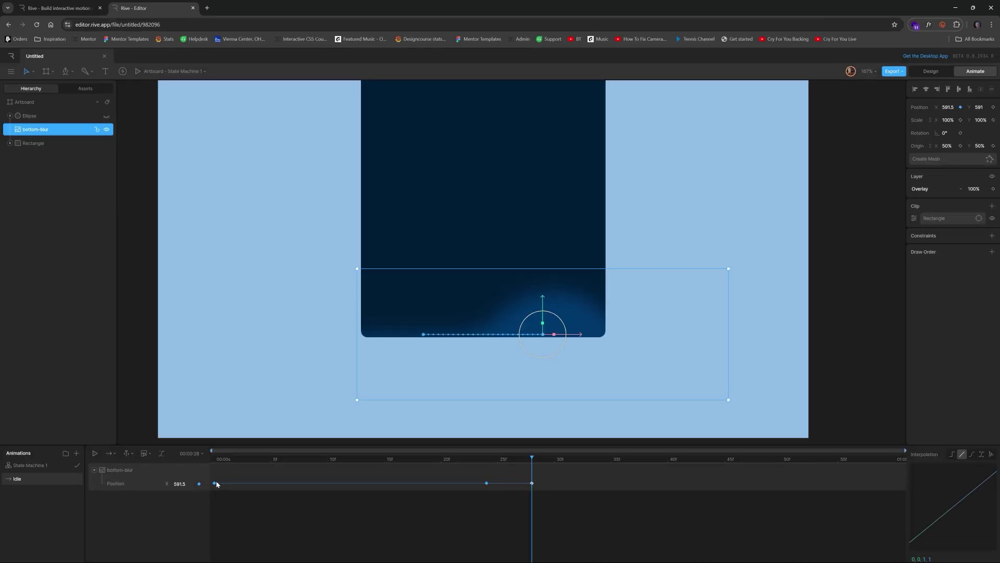
Copy the starting position keyframe, X 408, to the one-second end of the Idle timeline
left_click(215, 484)
left_click_drag(547, 463, 910, 457)
key("ctrl+v")
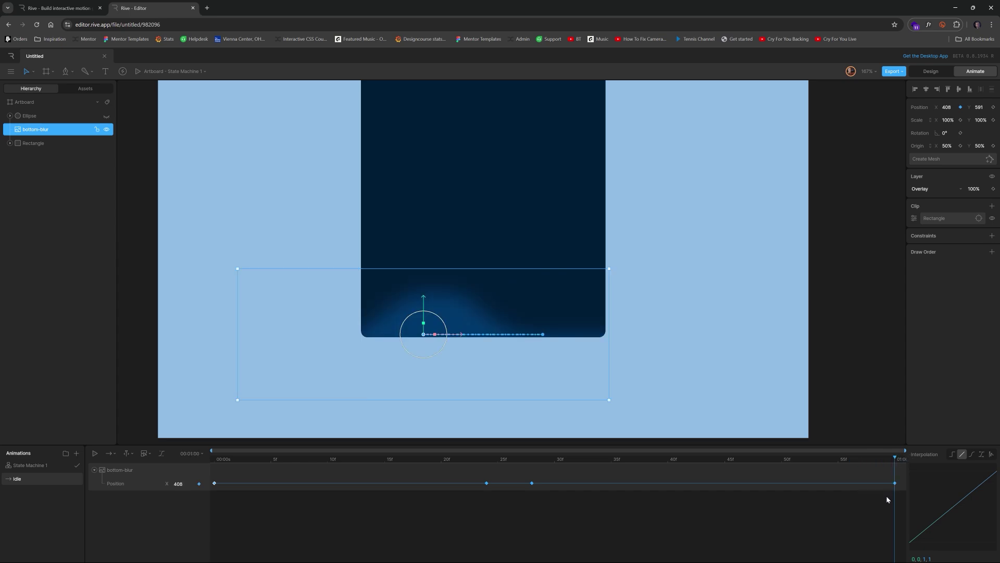
left_click(833, 382)
Set the Idle timeline to Loop and preview the hill's movement
key("space")
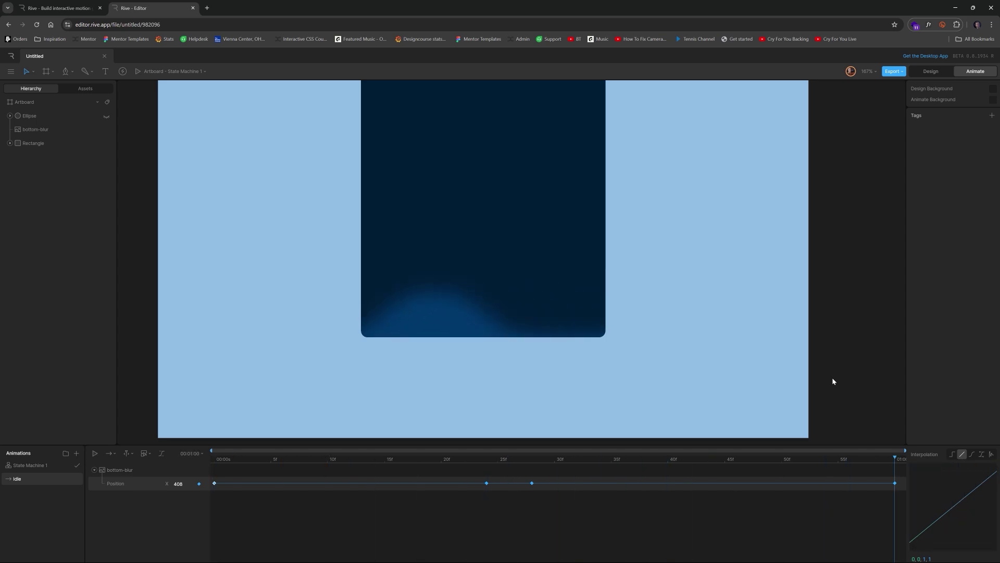
left_click(114, 455)
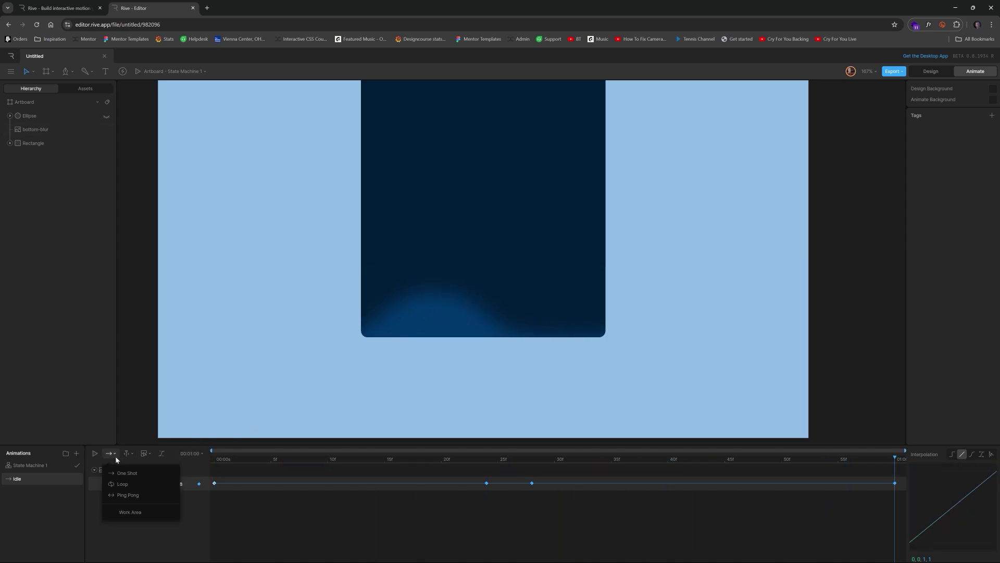
left_click(124, 488)
key("space")
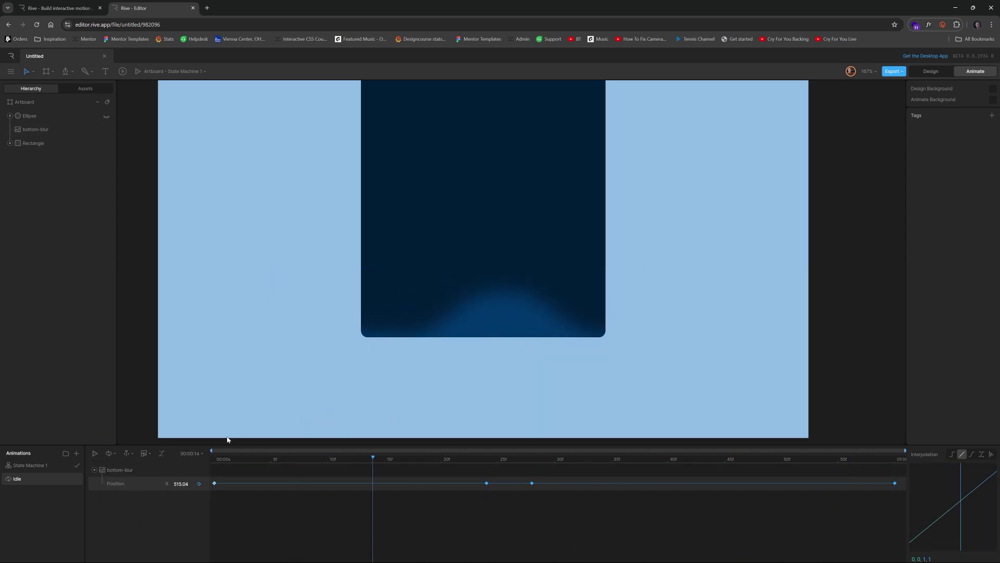
key("space")
Set the Idle timeline's playback speed to 0.15x and preview the slower hill movement
left_click(191, 453)
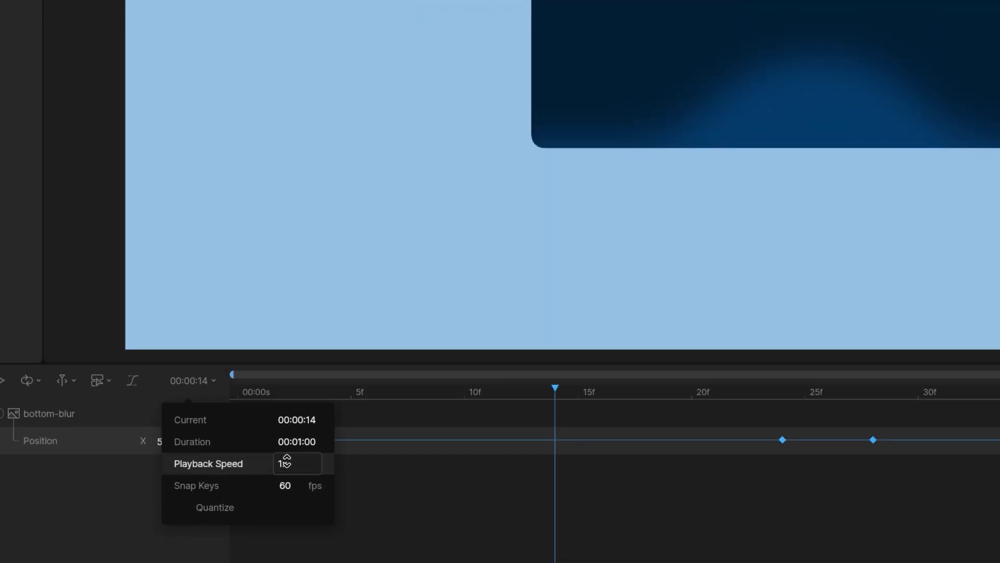
left_click(286, 462)
type("0.15")
key("Return")
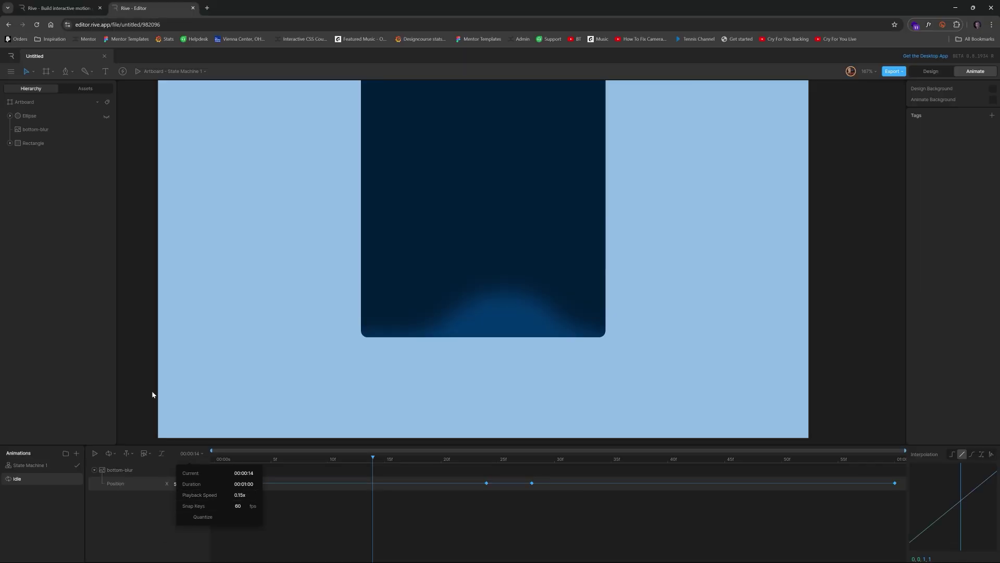
left_click(82, 259)
key("space")
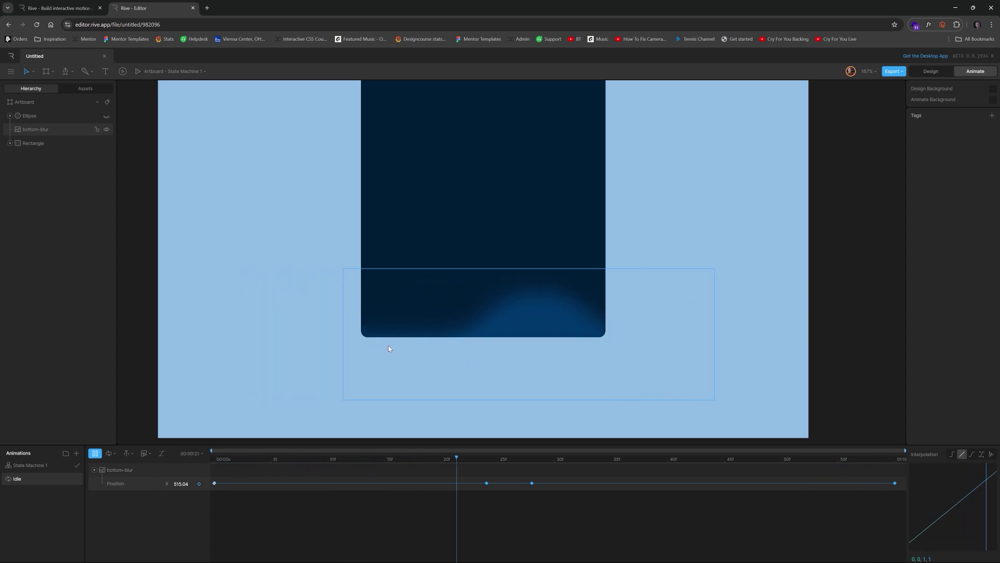
key("space")
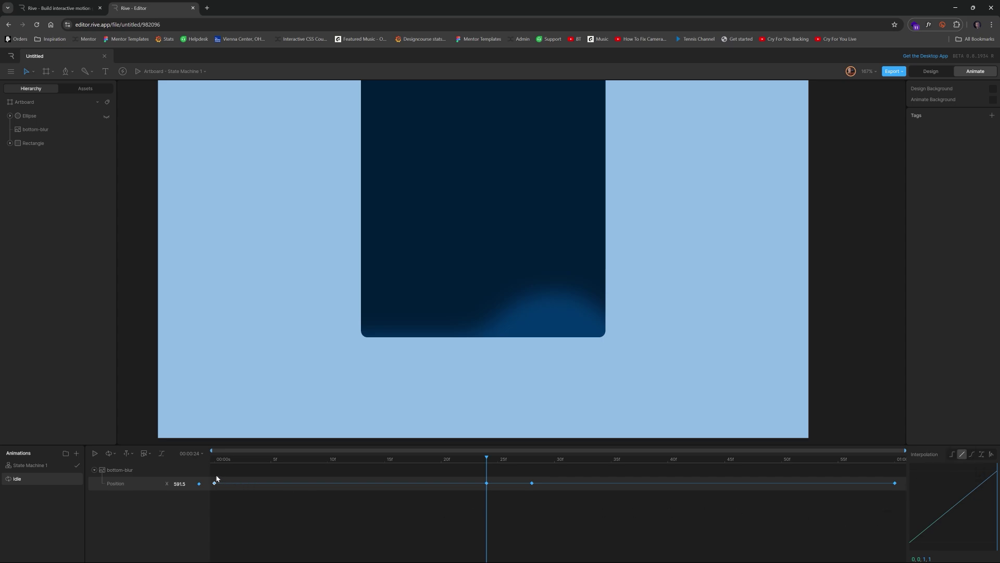
Apply cubic ease-in-out interpolation (.42, 0, .58, 1) to all bottom-blur position keyframes and preview the loop
left_click_drag(217, 478, 305, 483)
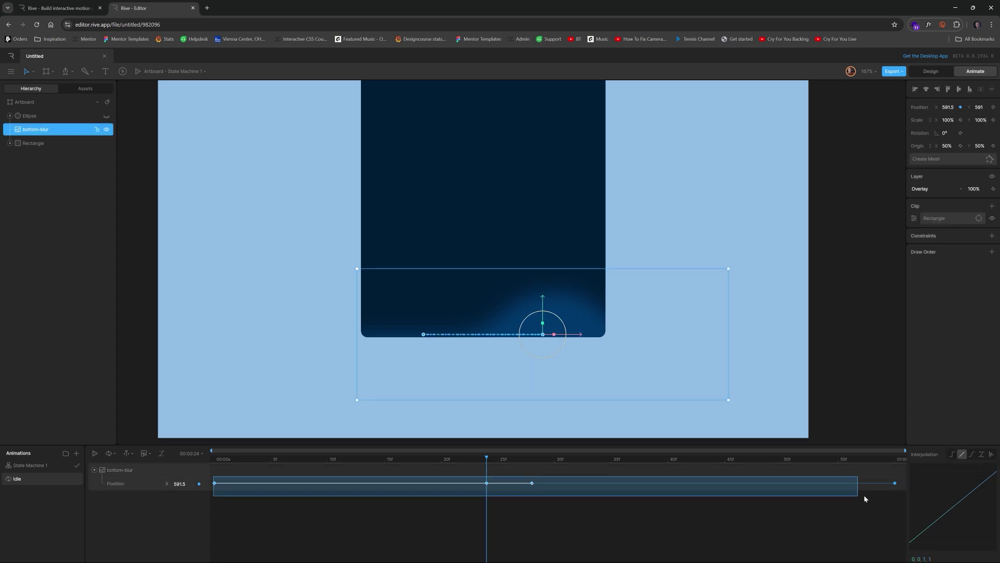
left_click(971, 455)
key("space")
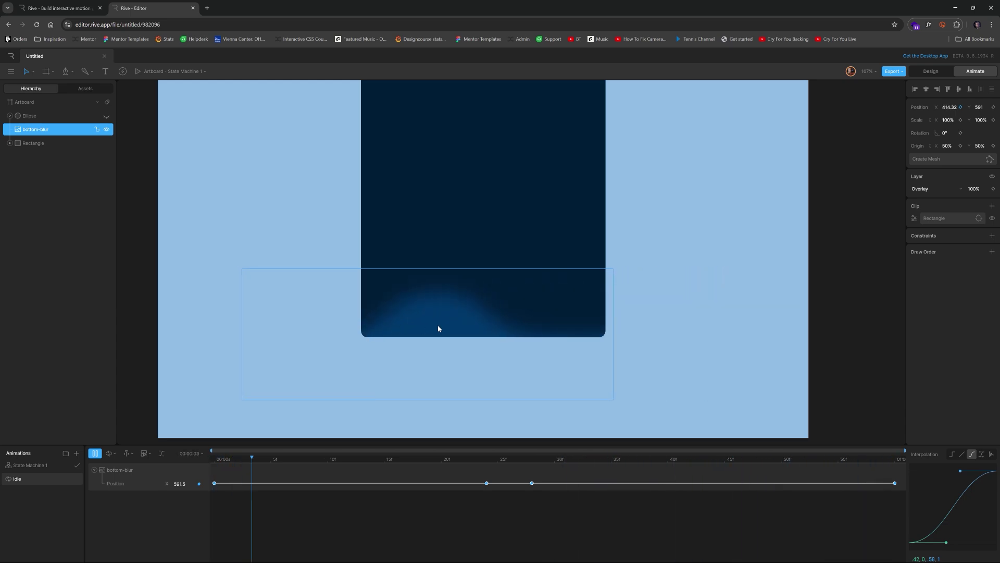
left_click(839, 309)
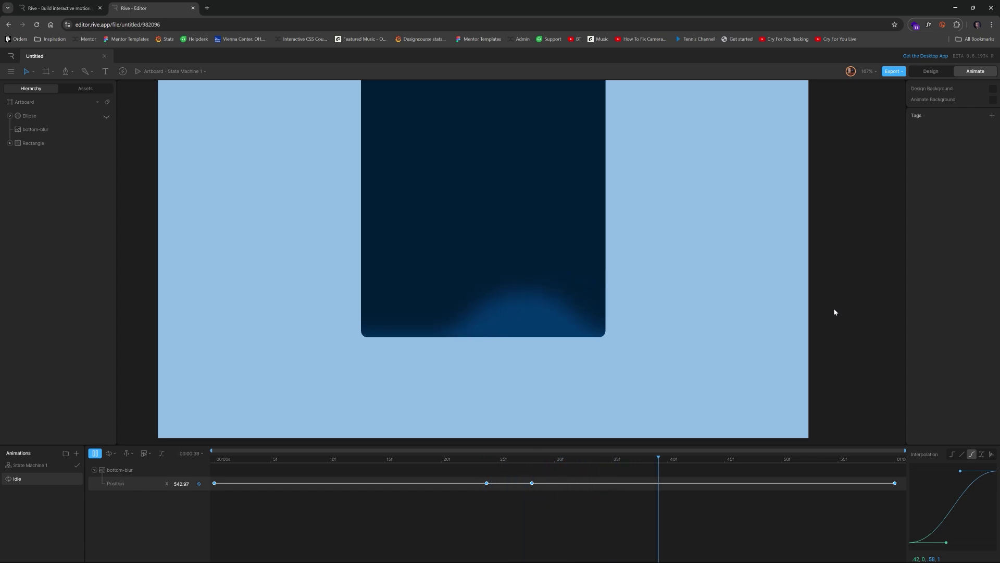
key("space")
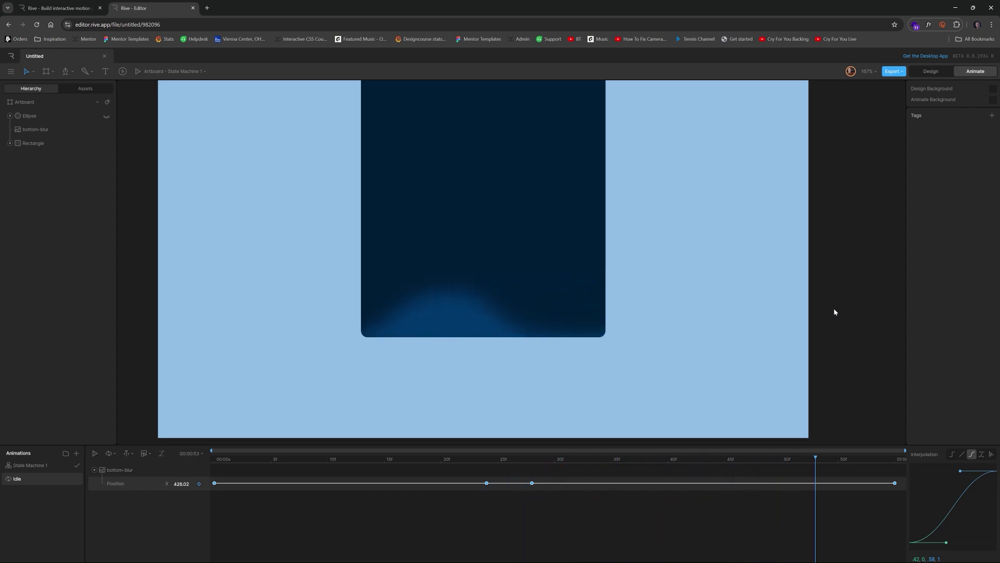
Try to duplicate the bottom-blur image in Design mode, and delete the copy
left_click(936, 73)
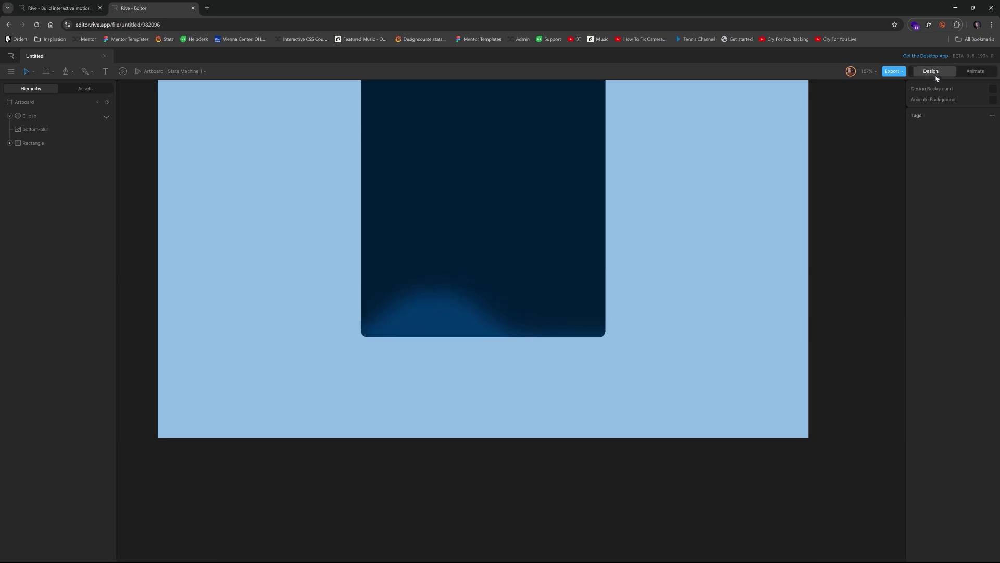
left_click(36, 132)
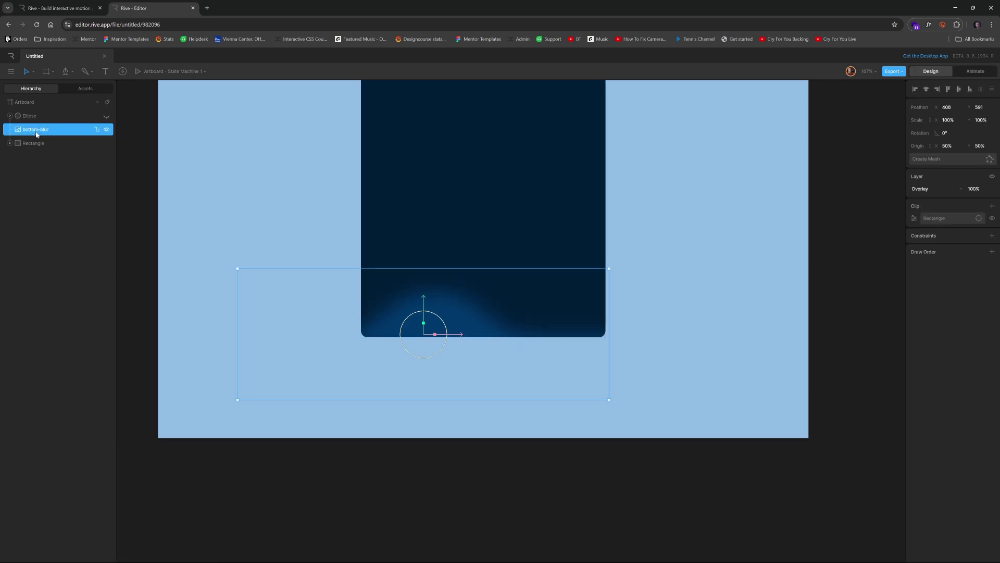
key("ctrl+d")
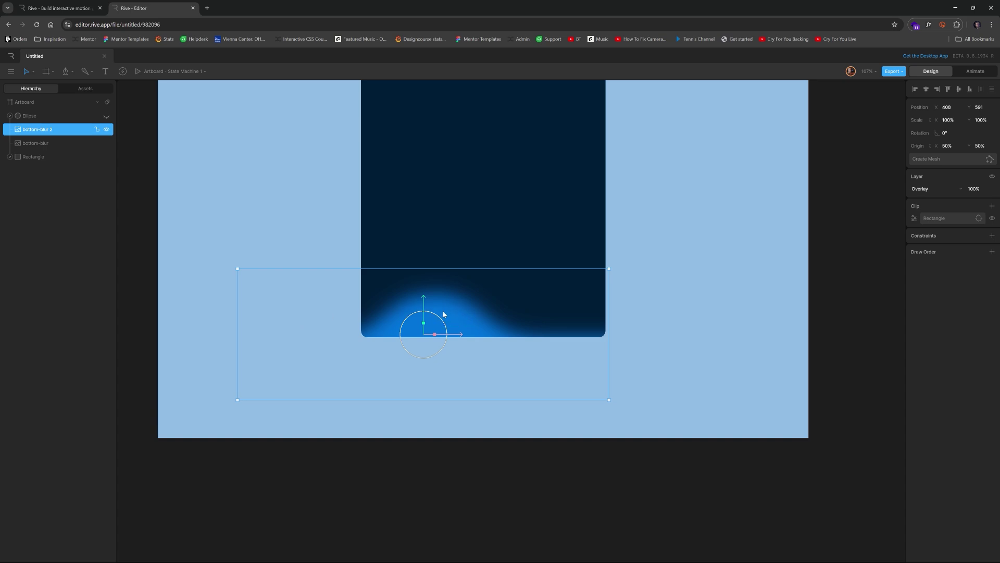
left_click(972, 72)
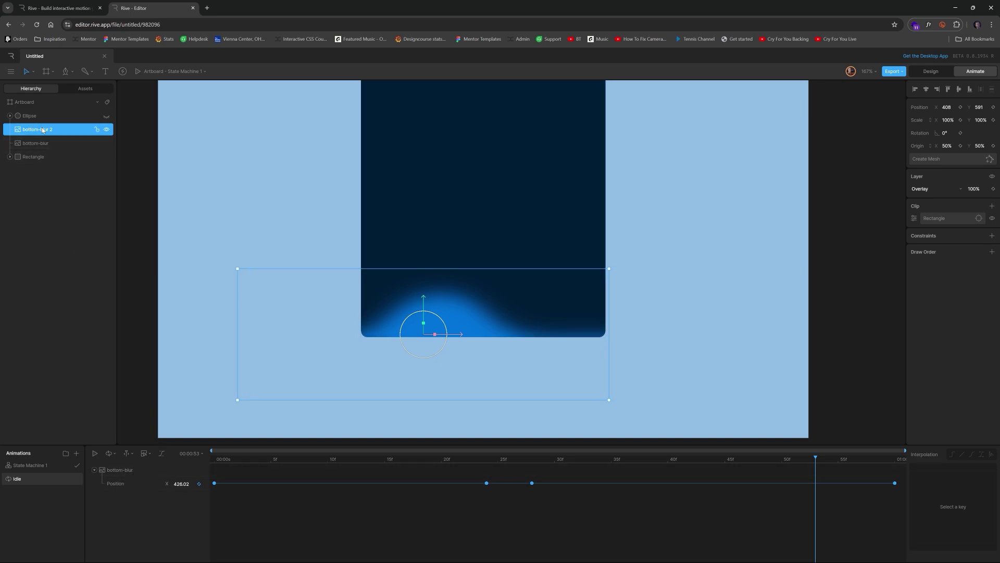
key("Delete")
left_click(115, 471)
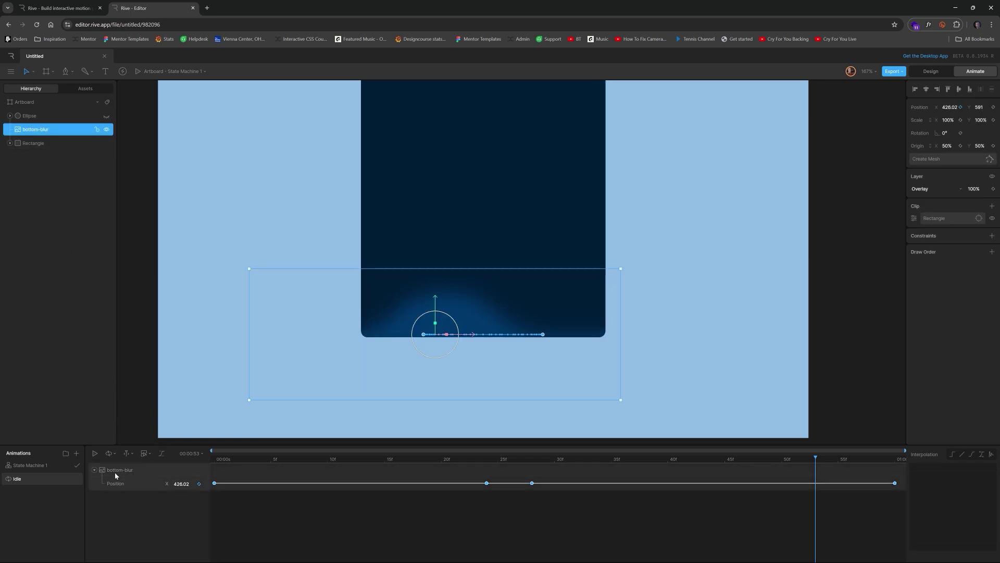
key("ctrl+v")
key("ctrl+z")
Duplicate the bottom-blur image together with its keyframes in Animate mode and preview both layers
left_click(40, 130)
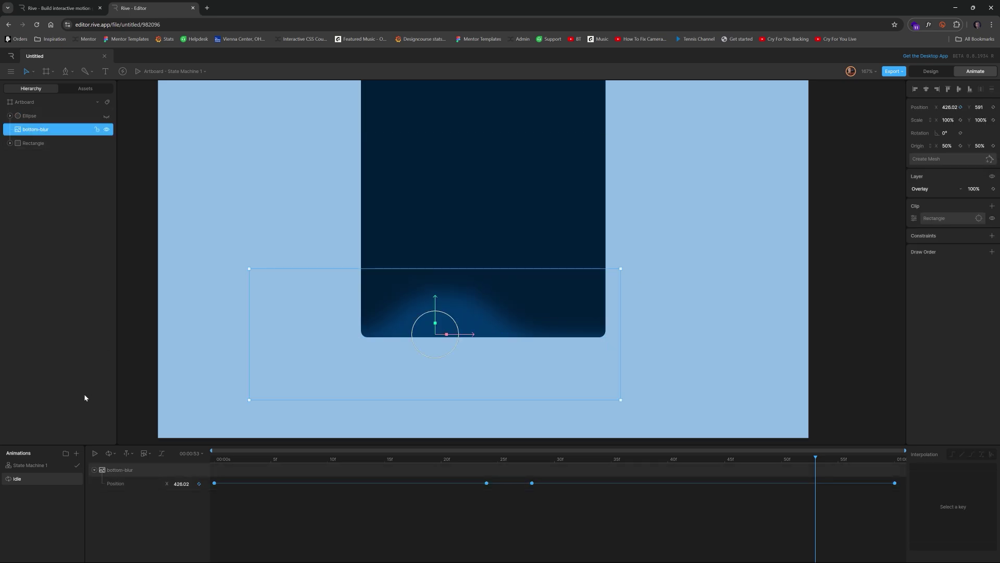
left_click(114, 471)
left_click(95, 470)
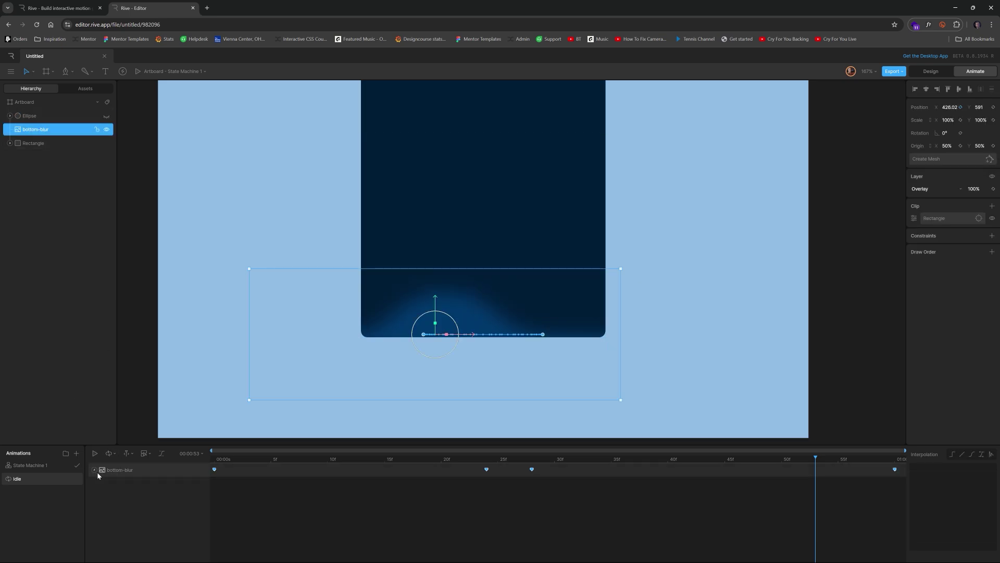
key("ctrl+d")
left_click(36, 130)
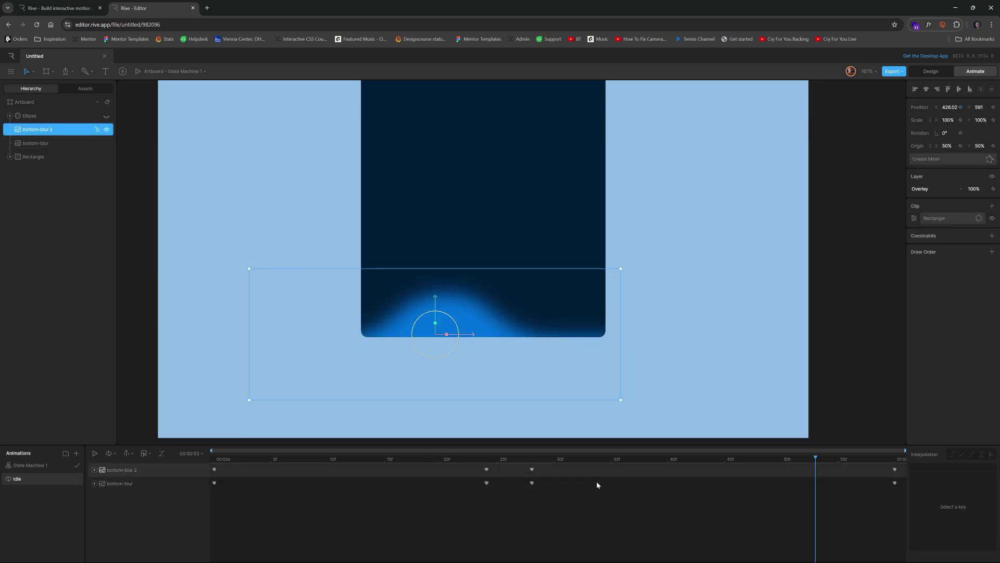
key("space")
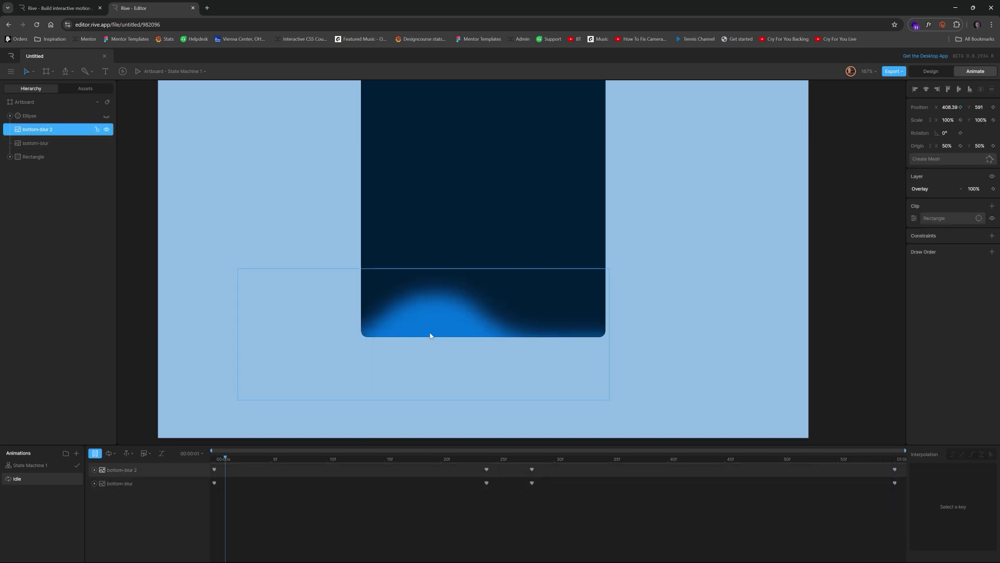
key("space")
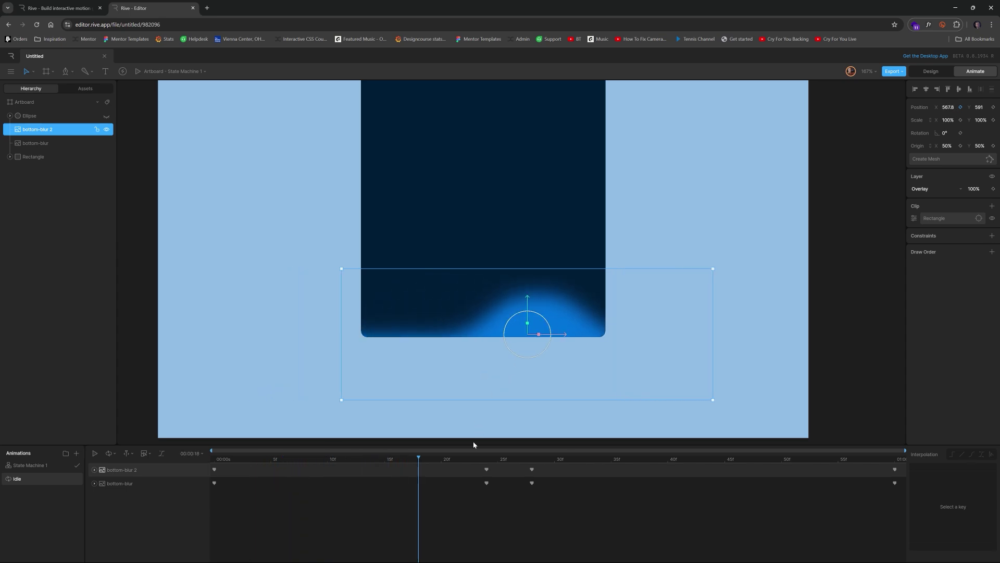
In Design mode, squash bottom-blur 2 to a vertical scale of 53% and preview the Idle animation
left_click_drag(422, 461, 207, 462)
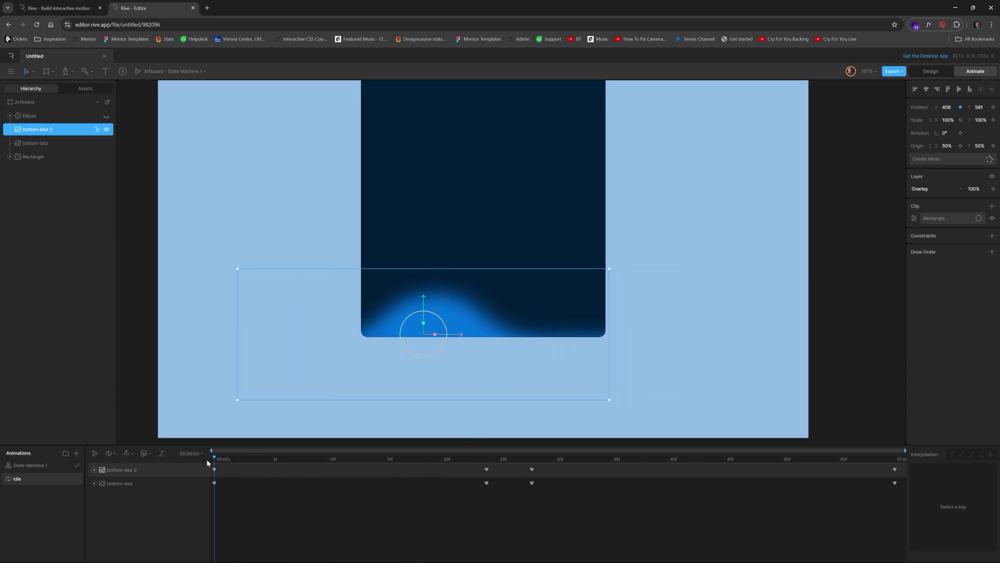
left_click(935, 74)
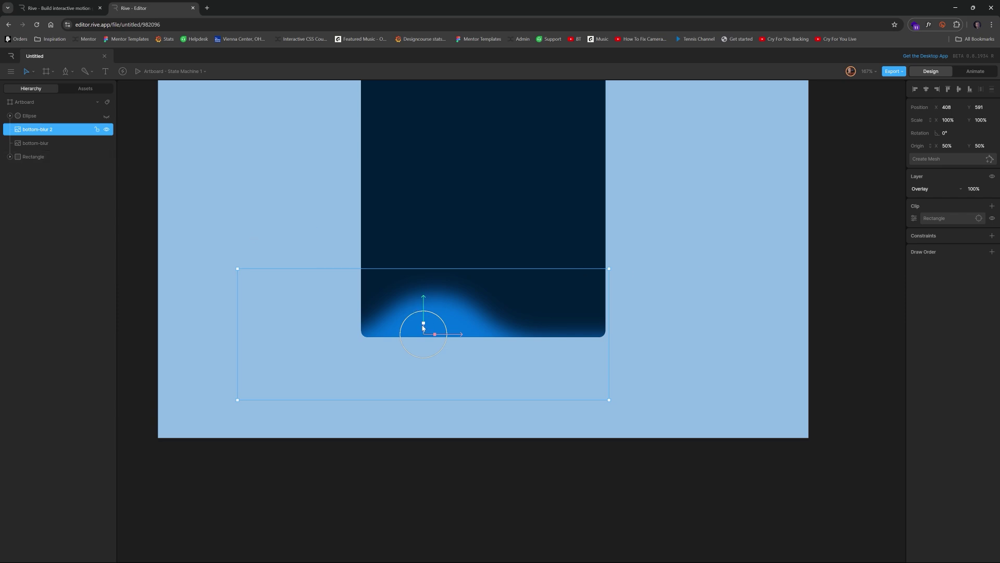
left_click_drag(423, 327, 427, 360)
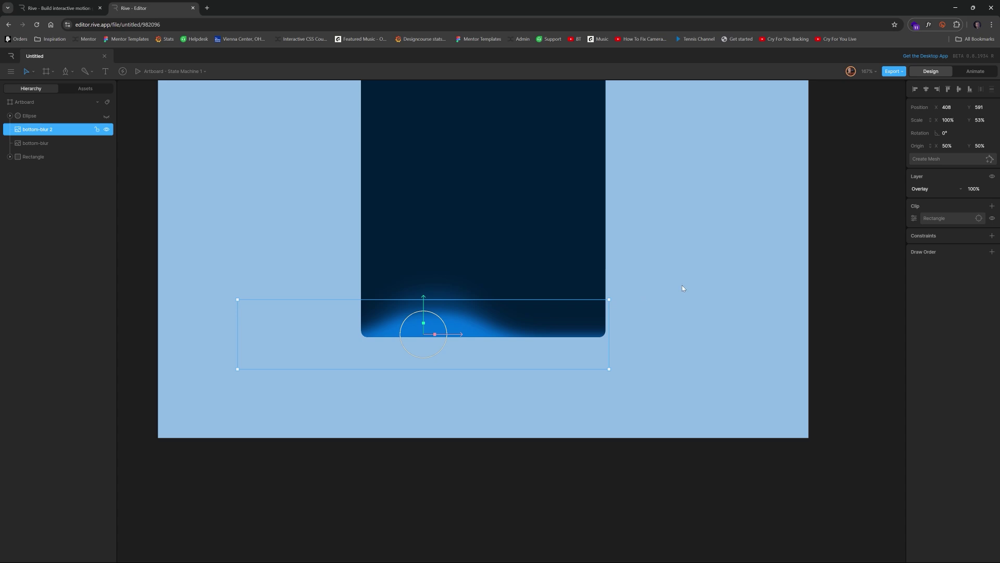
left_click(968, 74)
key("space")
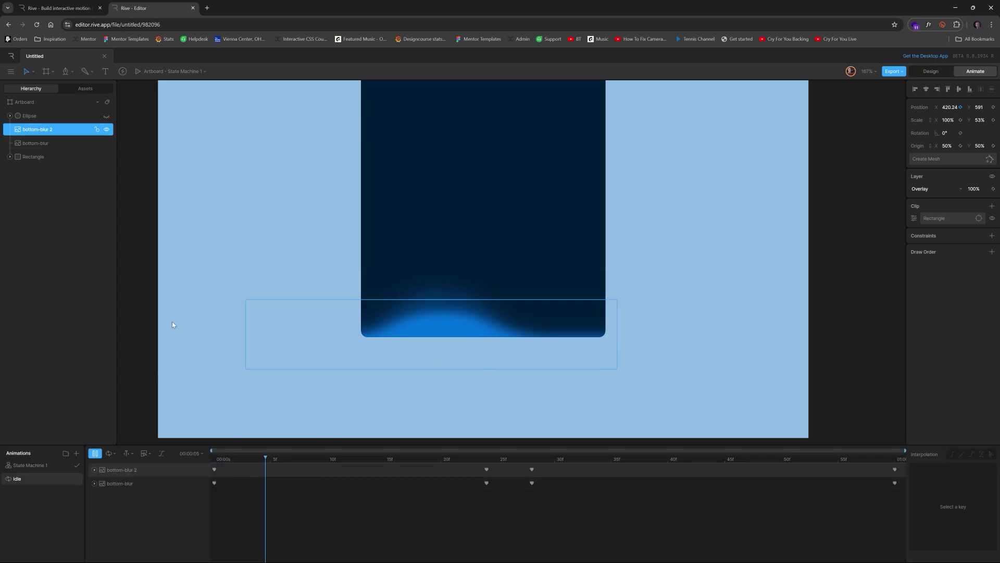
left_click(173, 316)
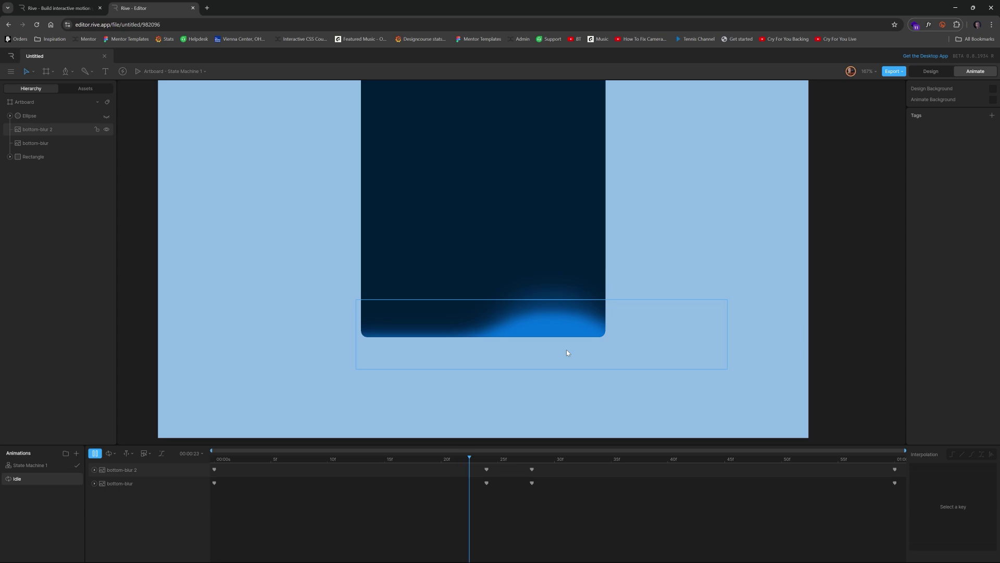
key("space")
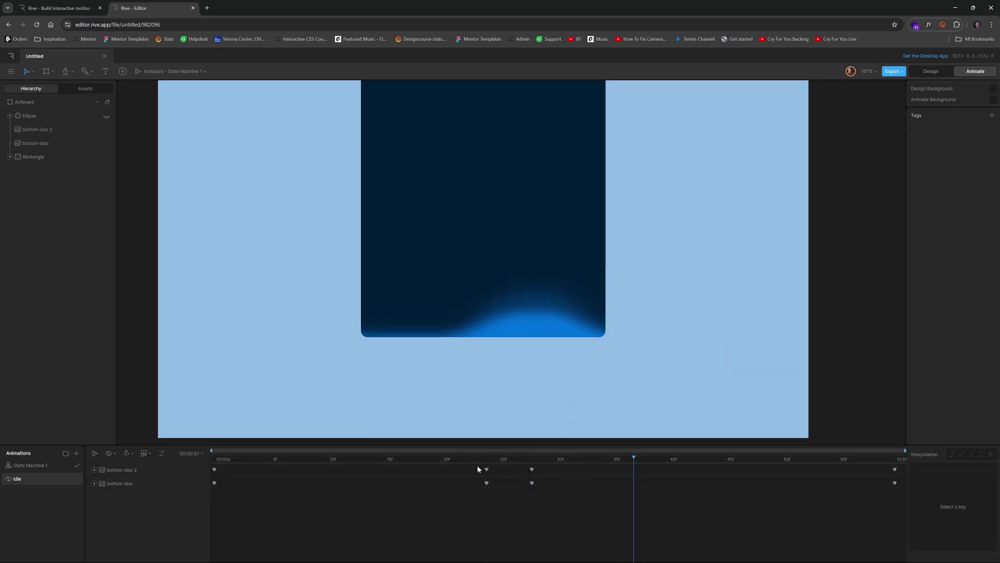
Shift the two middle keyframes of bottom-blur 2 to frames 31 and 35 and preview the offset timing
left_click_drag(471, 466, 617, 471)
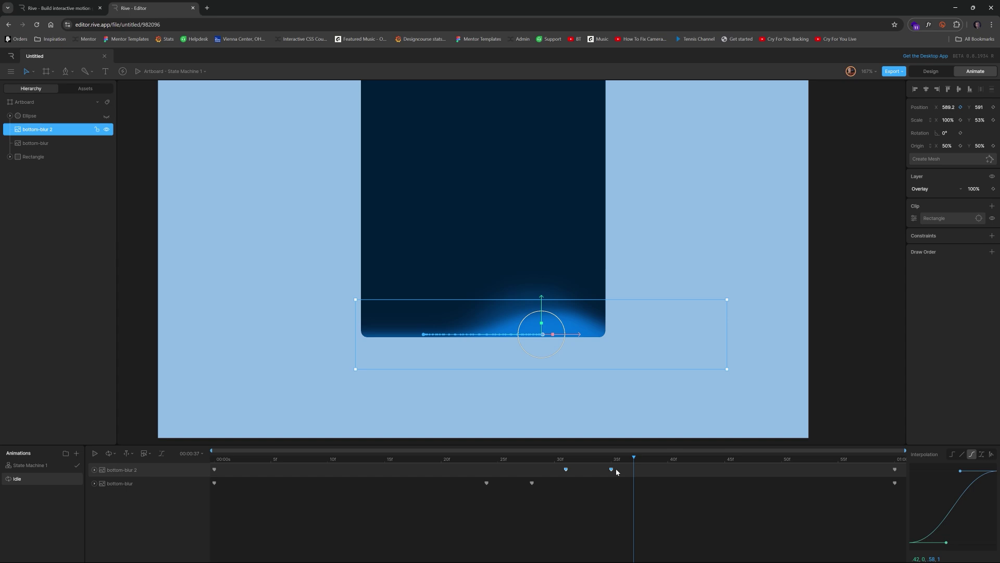
left_click(183, 372)
key("space")
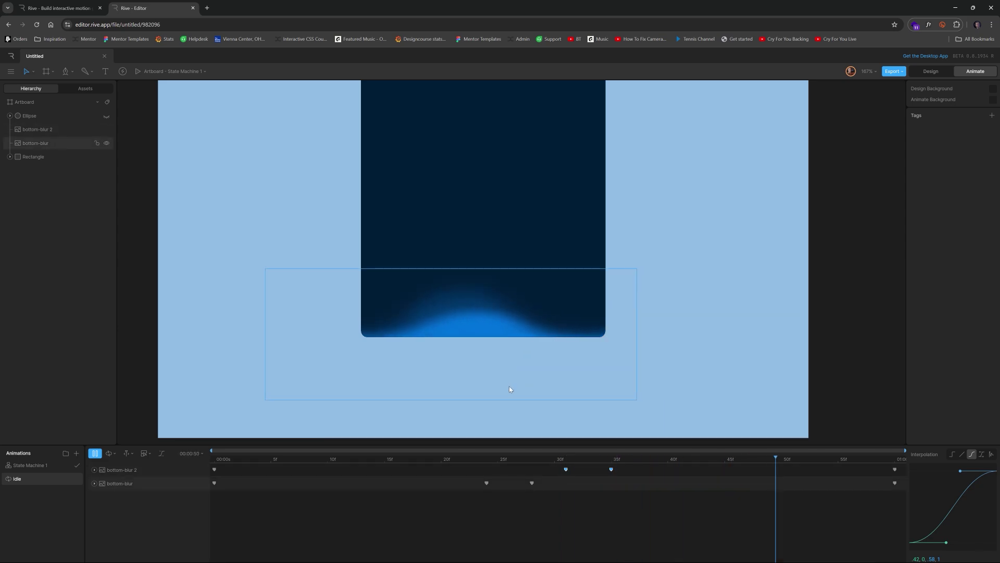
key("space")
At frame 31, move bottom-blur 2 horizontally to X 530.5
left_click_drag(587, 460, 566, 459)
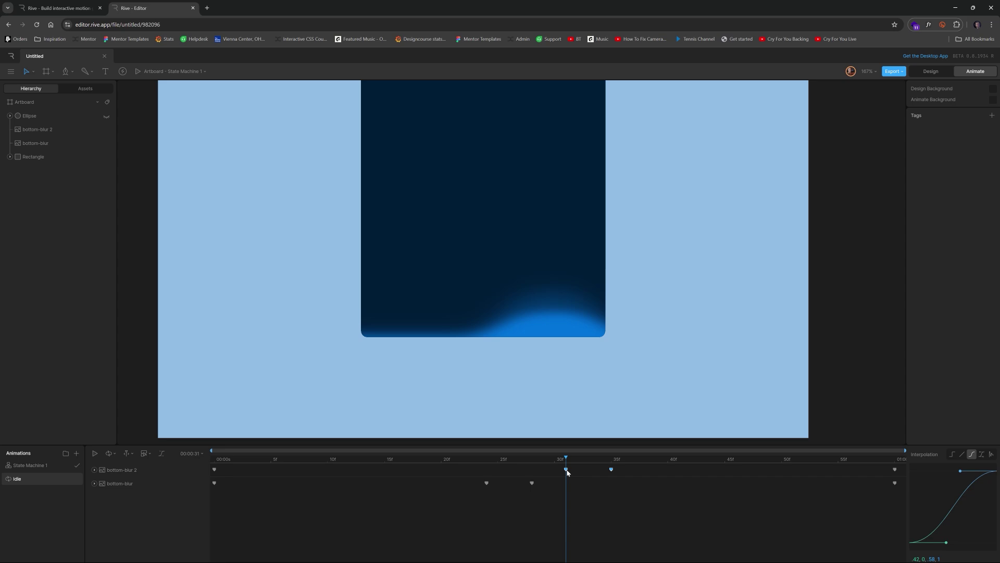
left_click(566, 470)
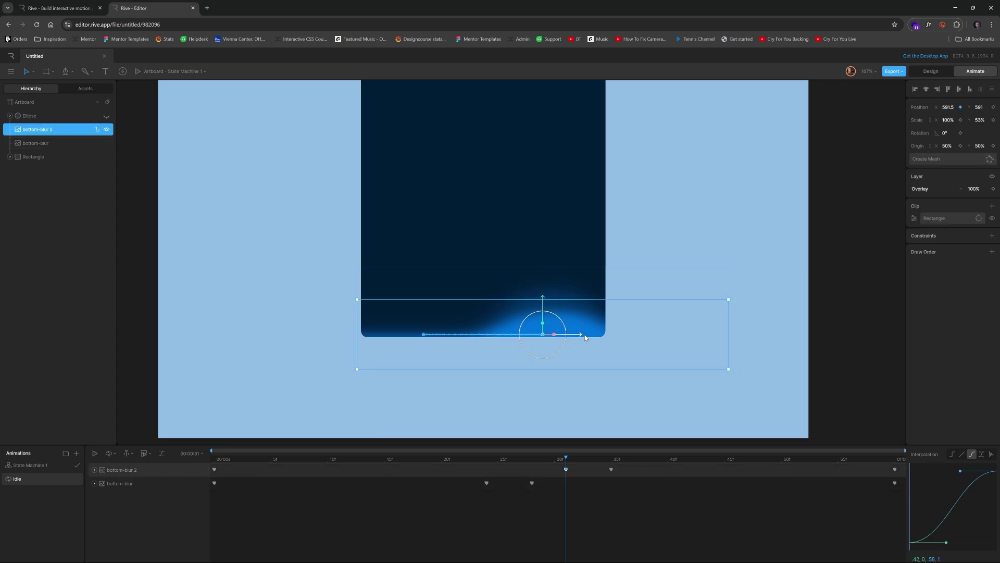
left_click_drag(581, 336, 540, 339)
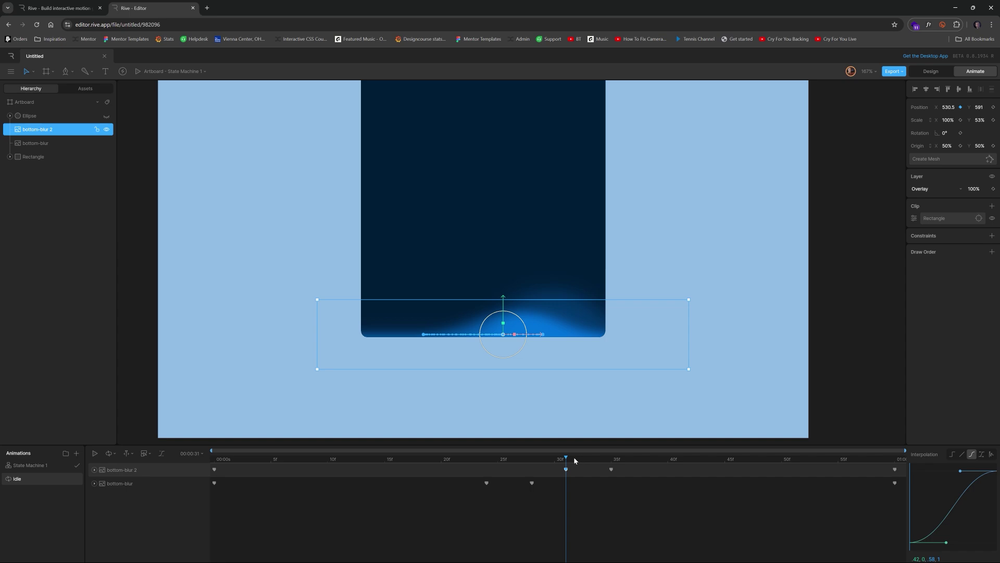
Replace bottom-blur 2's frame 35 keyframe with a copy of its frame 31 position, preview the motion and check the end keyframe
left_click(612, 462)
left_click(613, 472)
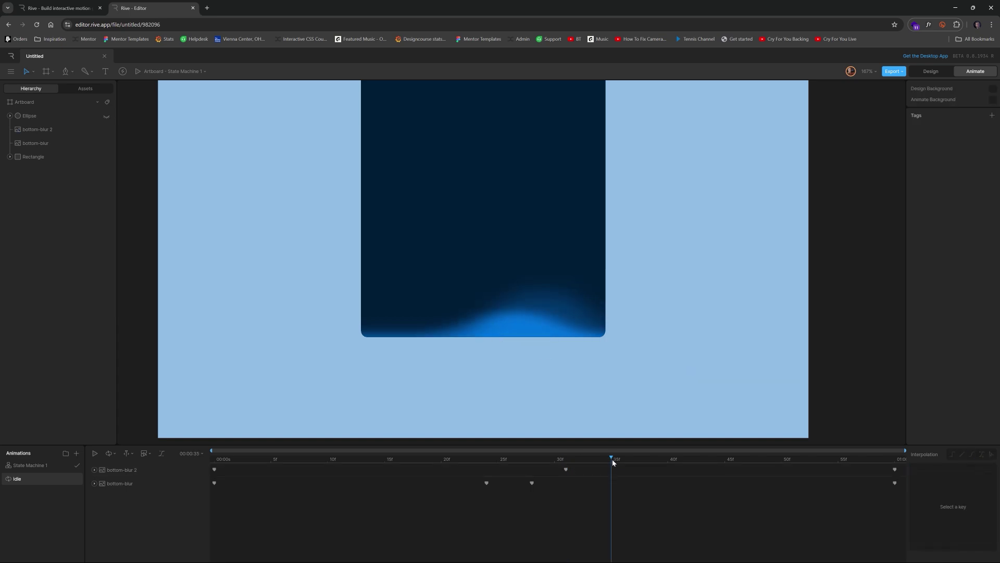
key("space")
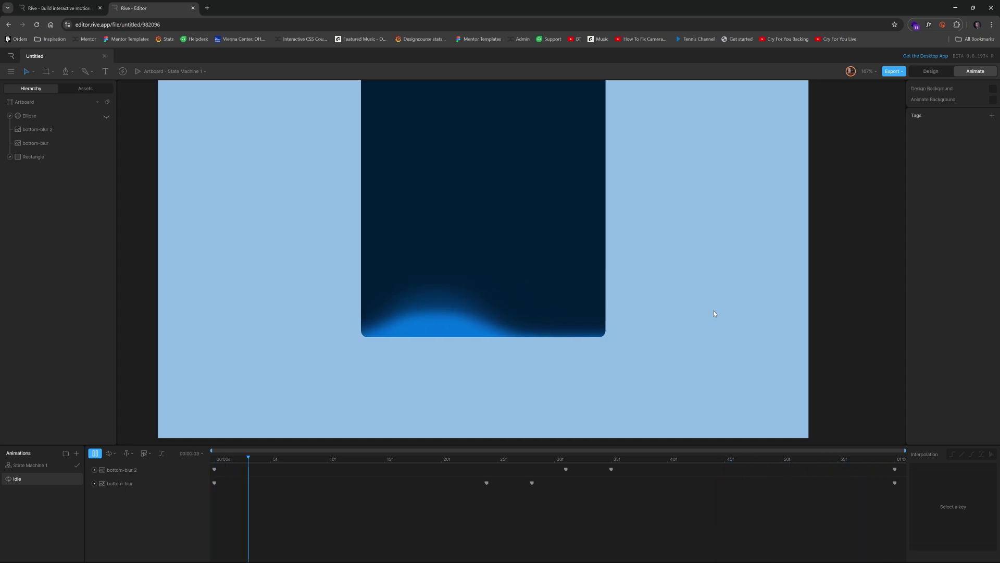
key("space")
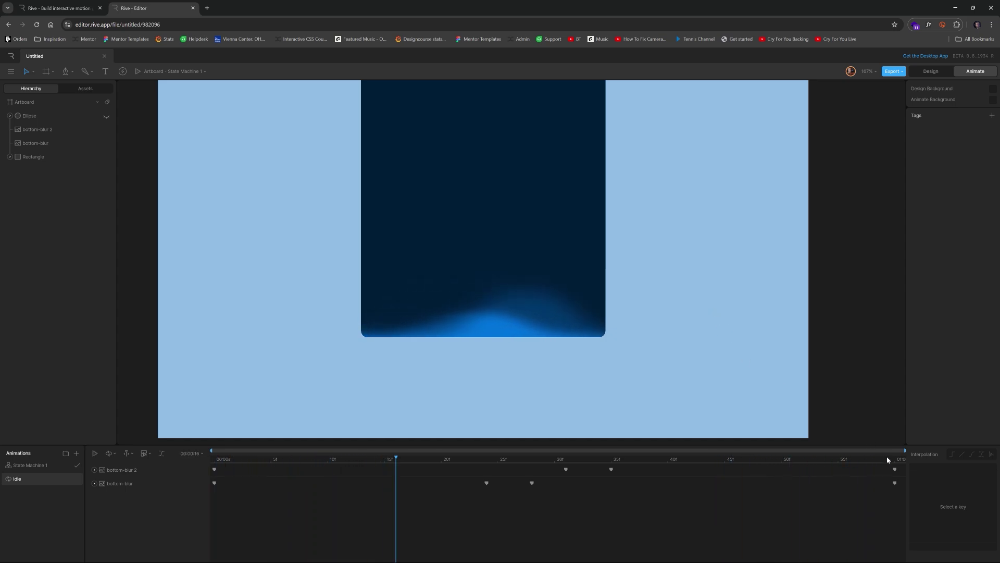
left_click(895, 470)
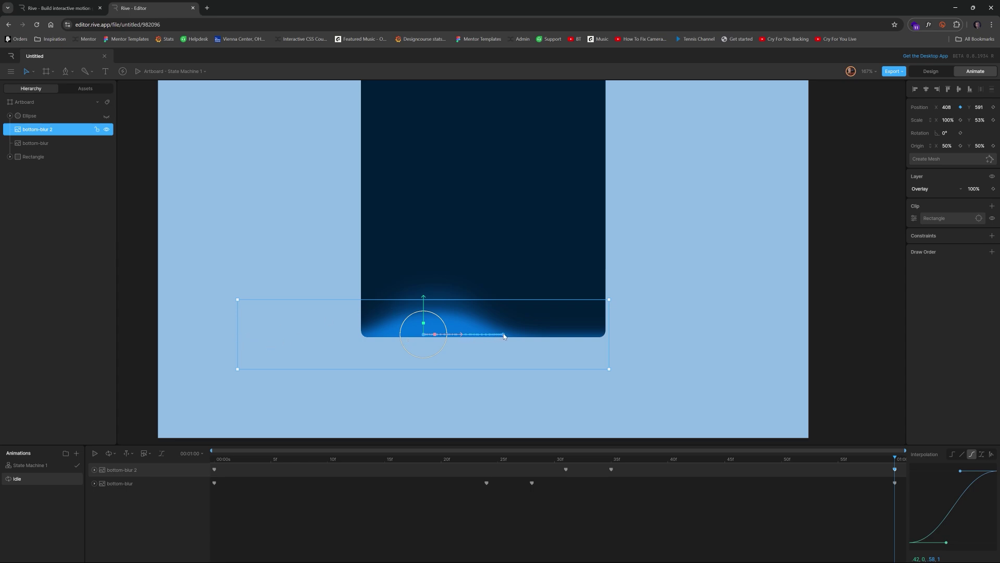
left_click(781, 265)
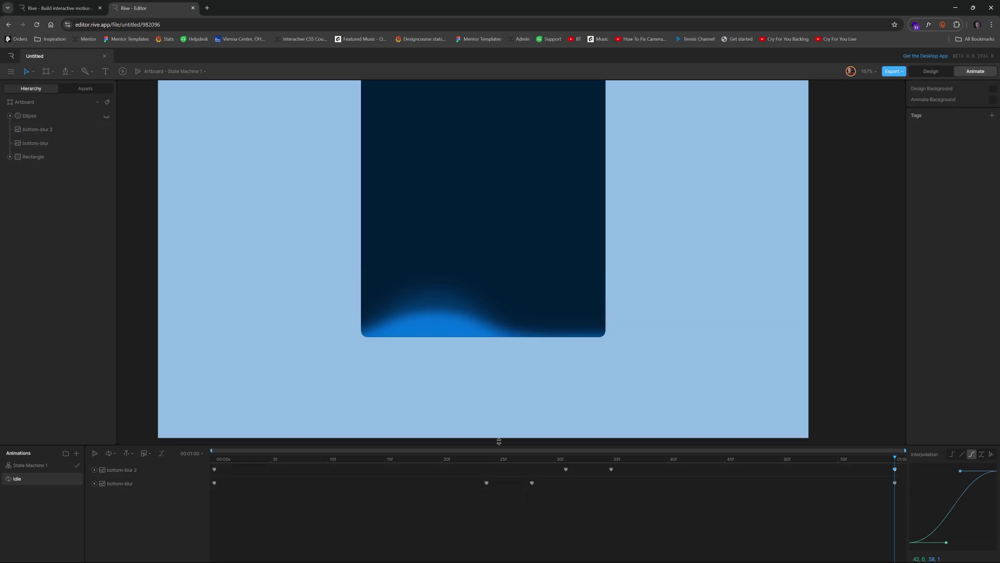
In Design mode, place the blob image asset over the middle of the dark card
left_click(85, 89)
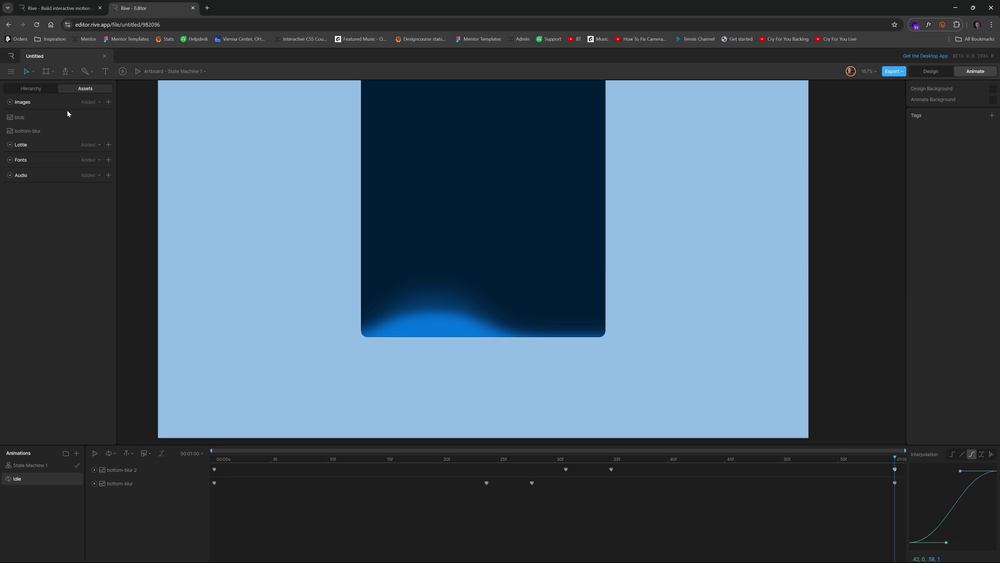
left_click(931, 71)
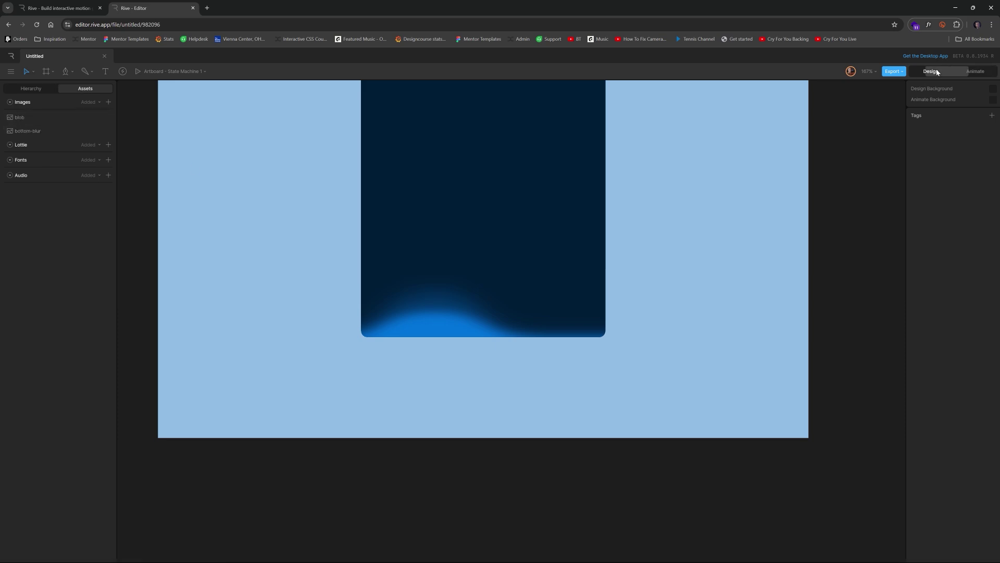
left_click_drag(490, 172, 489, 271)
left_click_drag(21, 118, 527, 318)
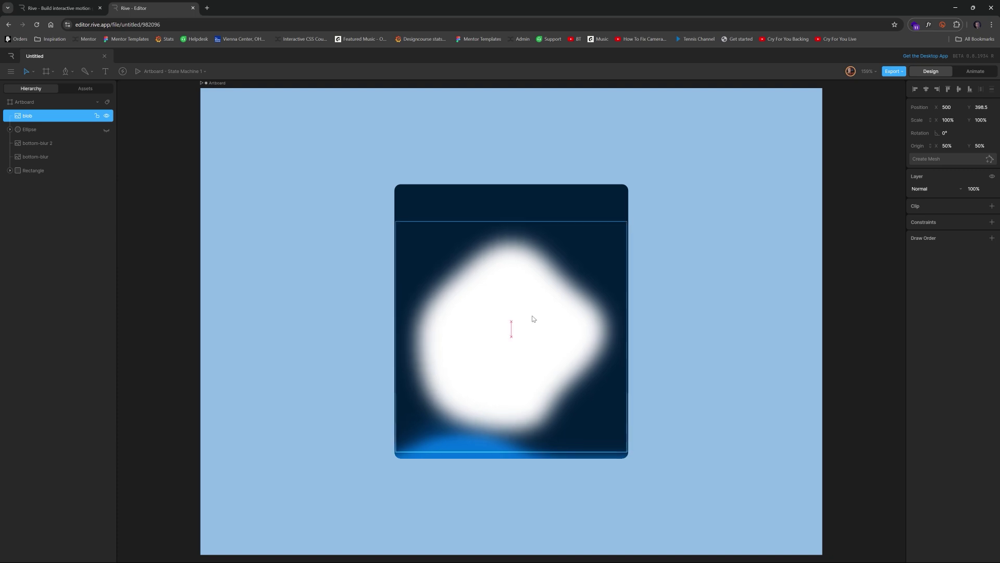
Clip the blob to the Rectangle and move it down to the card's lower edge at X 500, Y 692.5
left_click(992, 205)
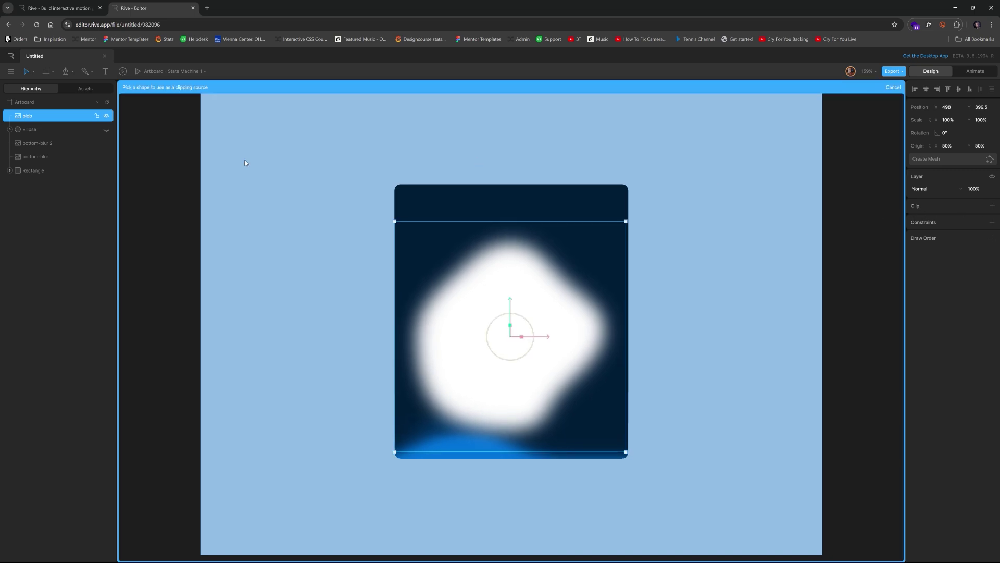
left_click(33, 170)
left_click_drag(539, 304, 517, 440)
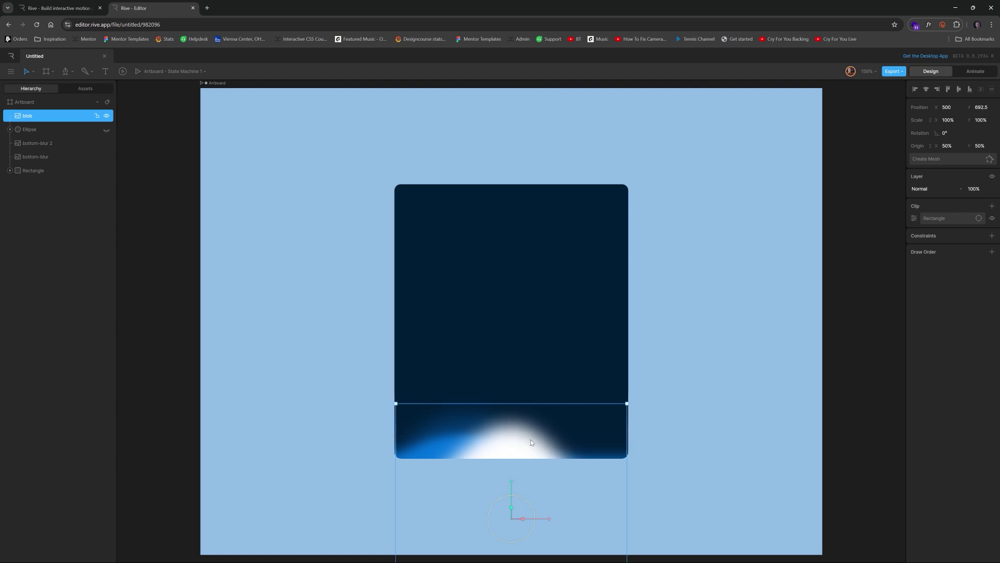
Set the blob's blend mode to Overlay and raise it slightly to X 501.5, Y 677.5
left_click(941, 190)
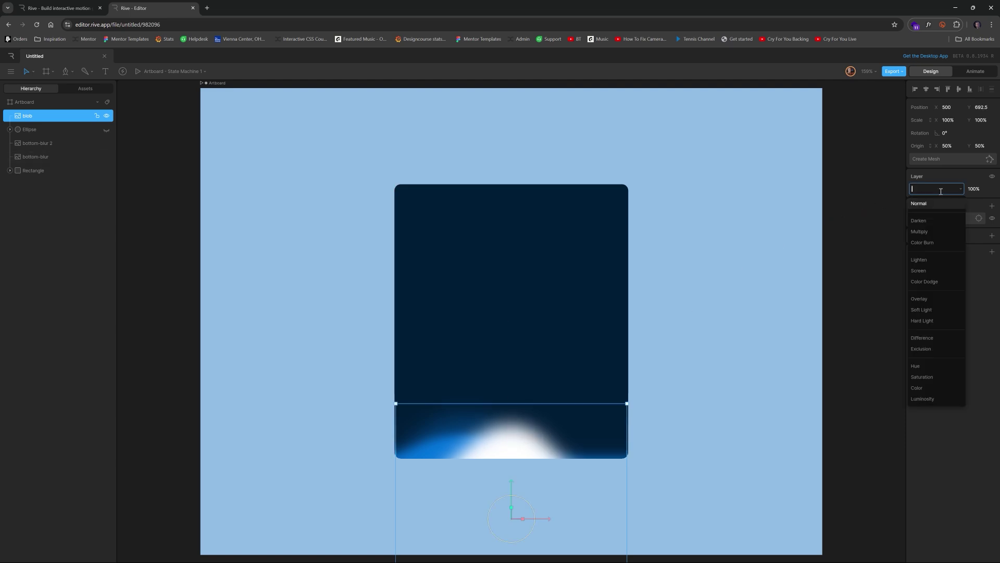
left_click(929, 298)
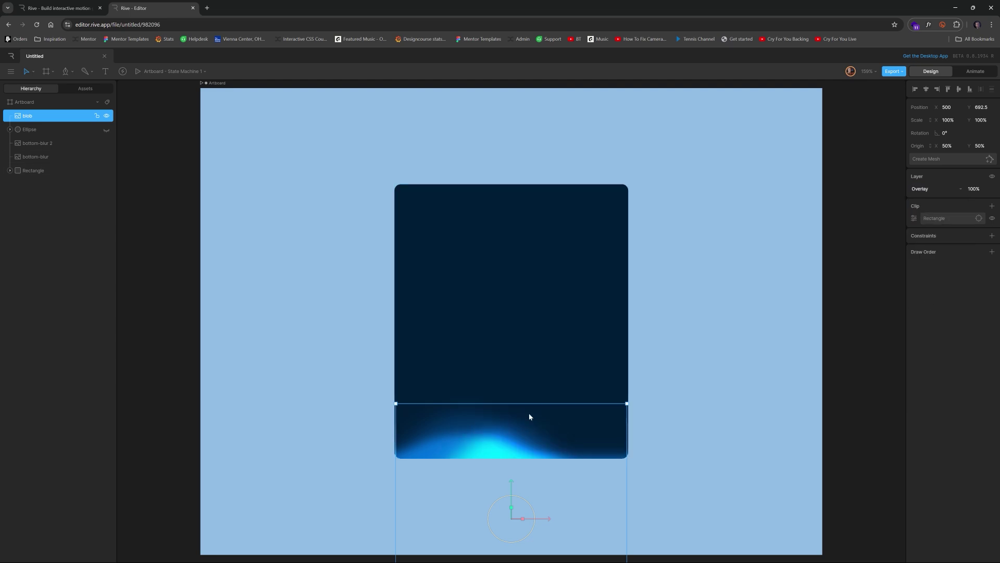
mouse_move(523, 436)
left_mouse_down()
mouse_move(533, 353)
mouse_move(524, 427)
left_mouse_up()
scroll(524, 426, "down", 5)
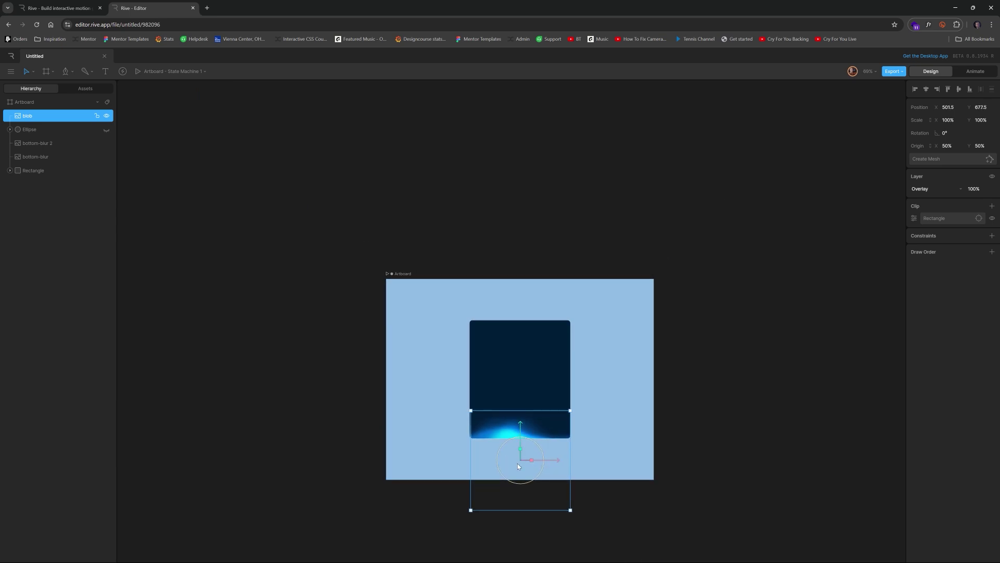
scroll(519, 461, "up", 6)
Return to Animate mode and set the Idle timeline's playhead to frame 0 for the blob
left_click(975, 70)
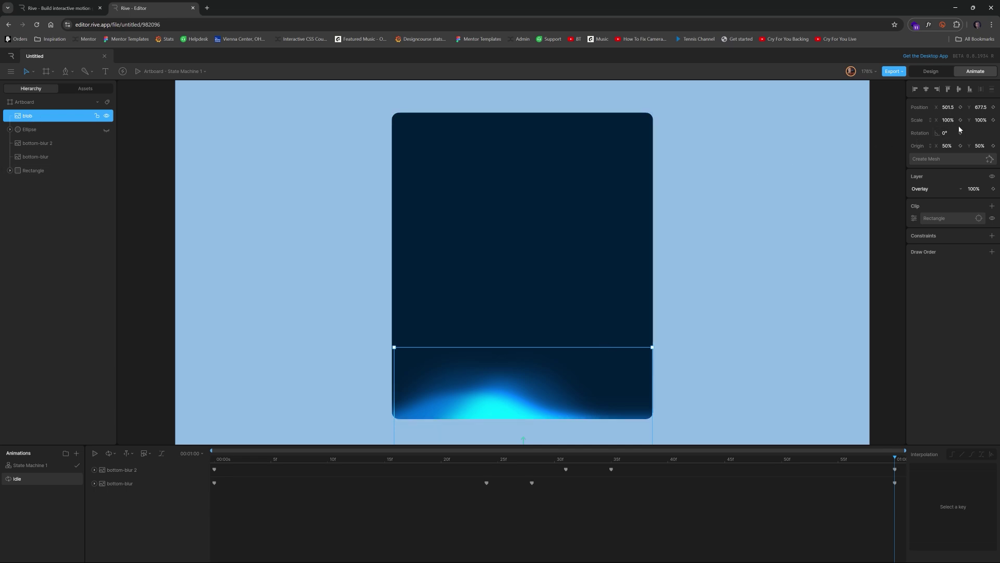
left_click(213, 461)
left_click(219, 462)
left_click(217, 461)
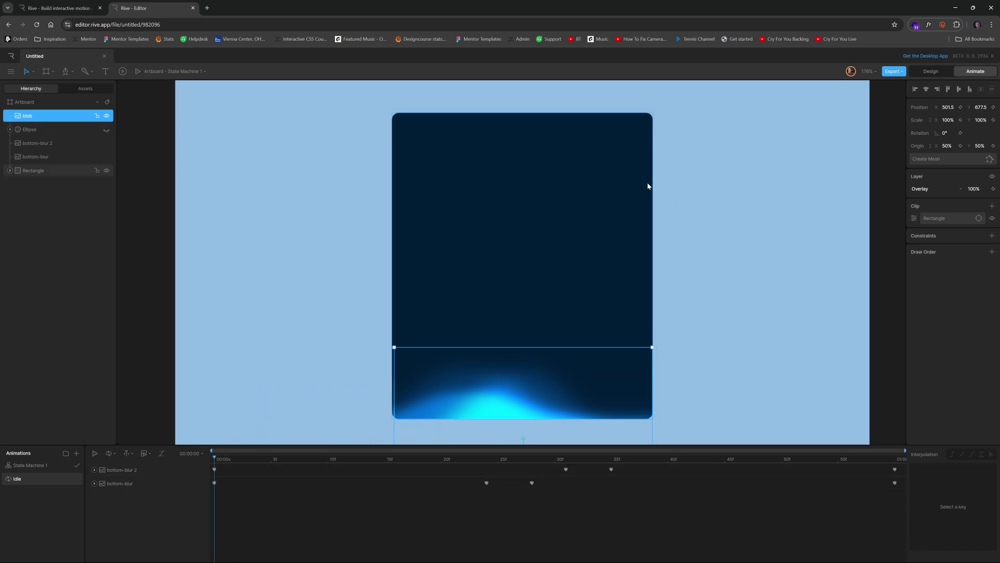
Keyframe the blob's rotation in the Idle animation from its current angle at frame 0 to 360° at 00:01:00
left_click(962, 133)
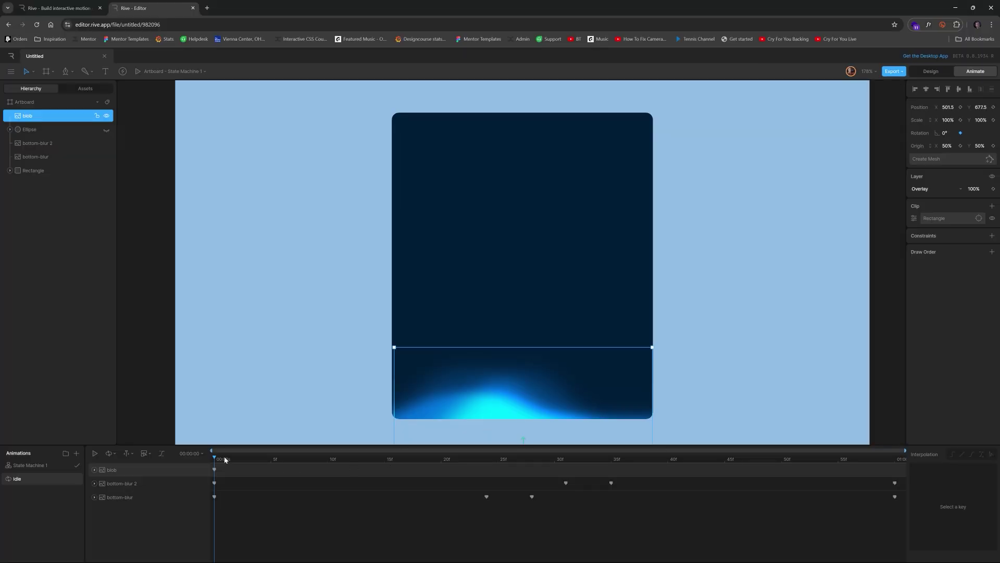
left_click_drag(226, 459, 896, 456)
left_click(948, 133)
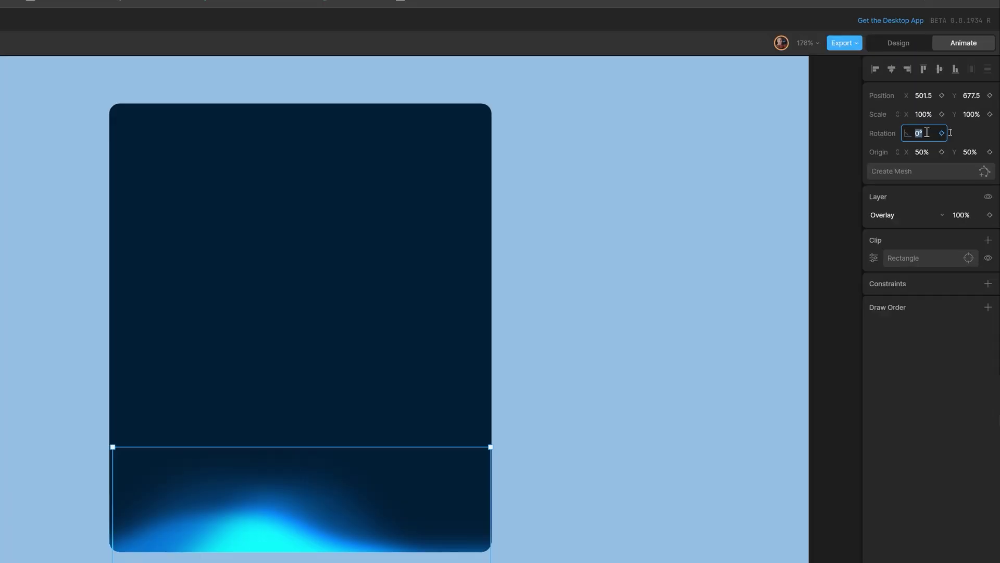
type("360")
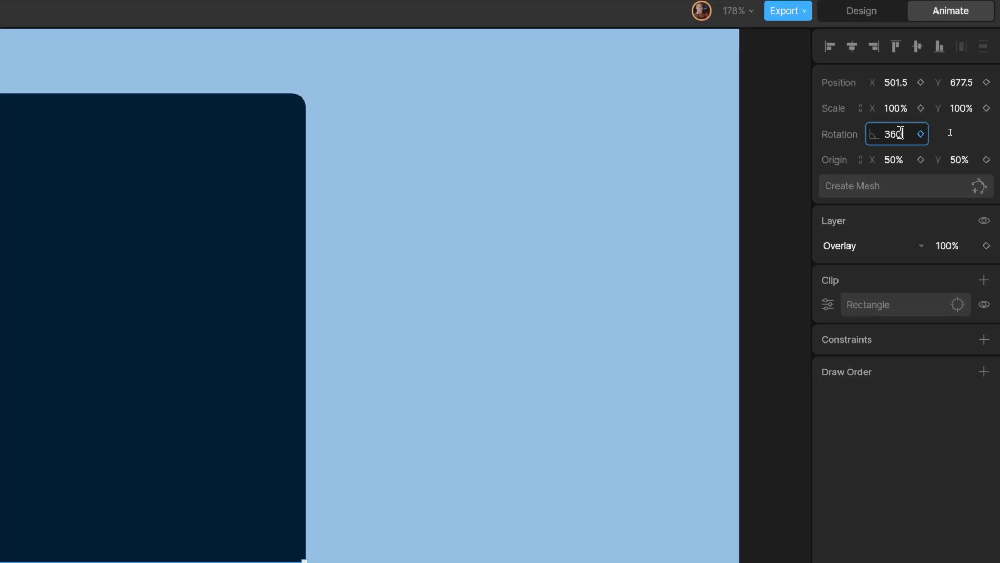
key("Return")
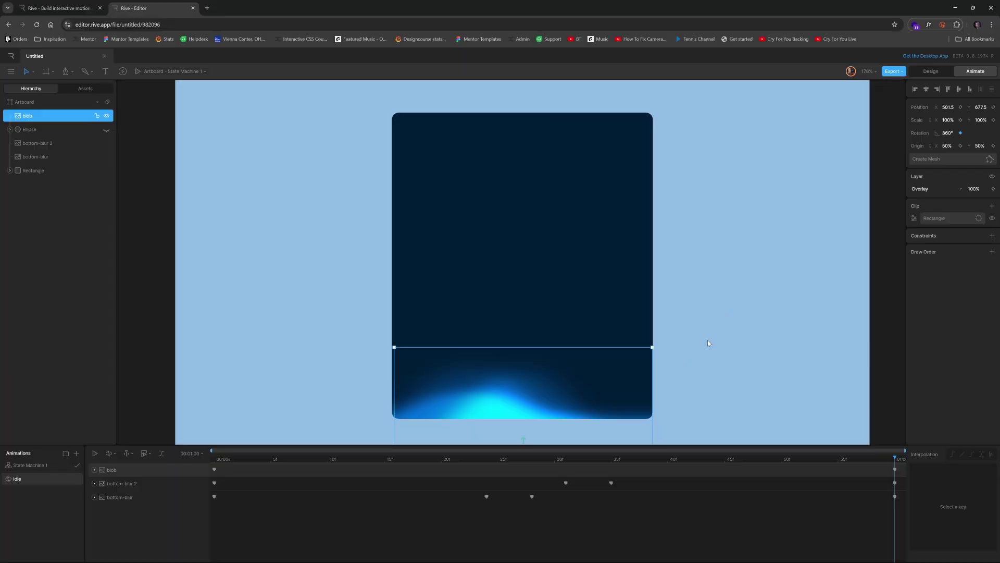
Play the Idle animation from the beginning to check the rotating blob
left_click(707, 340)
left_click_drag(330, 461, 218, 462)
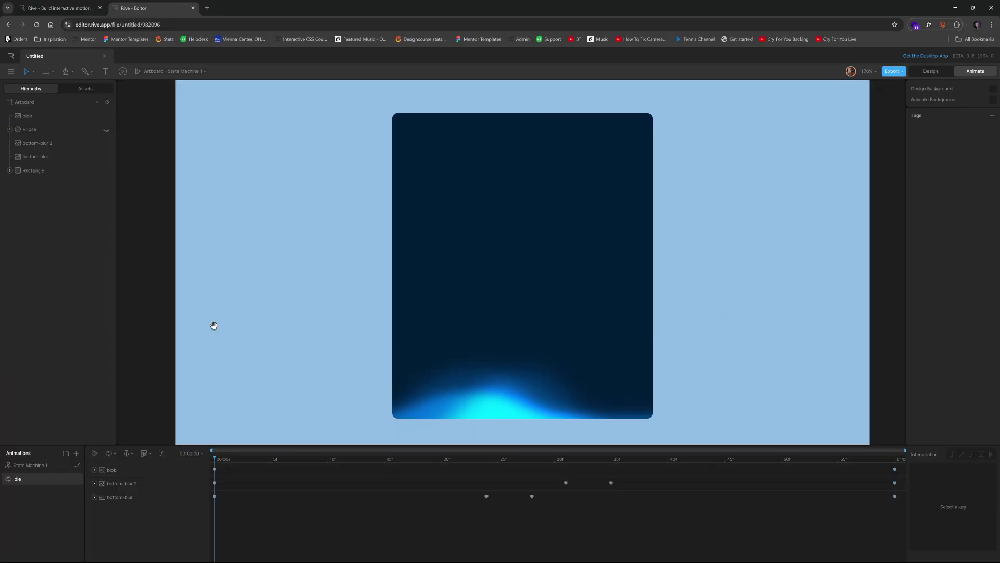
key("space")
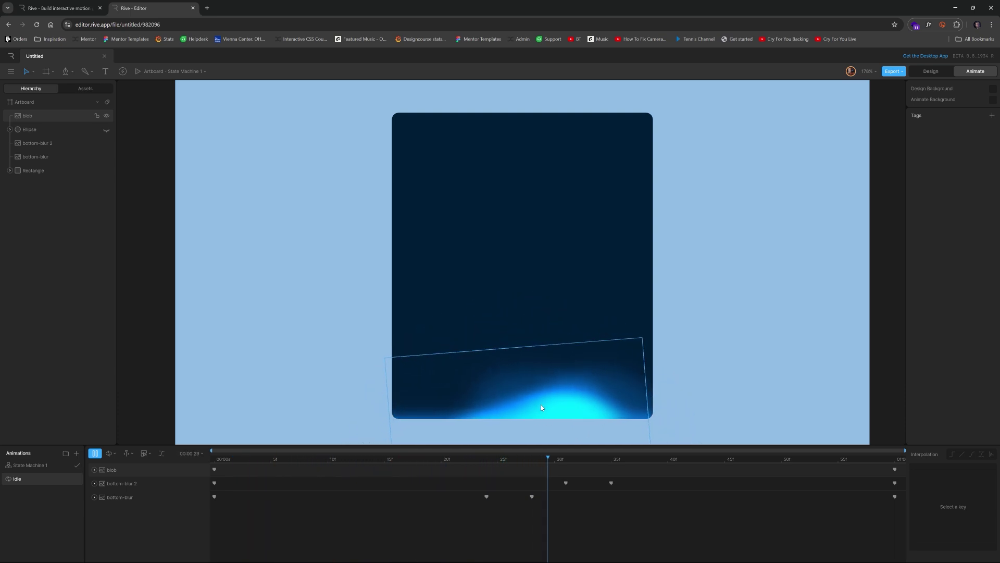
key("space")
Return to the start of the animation and change the blob's blend mode to Hard Light, trying Darken first
left_click(112, 470)
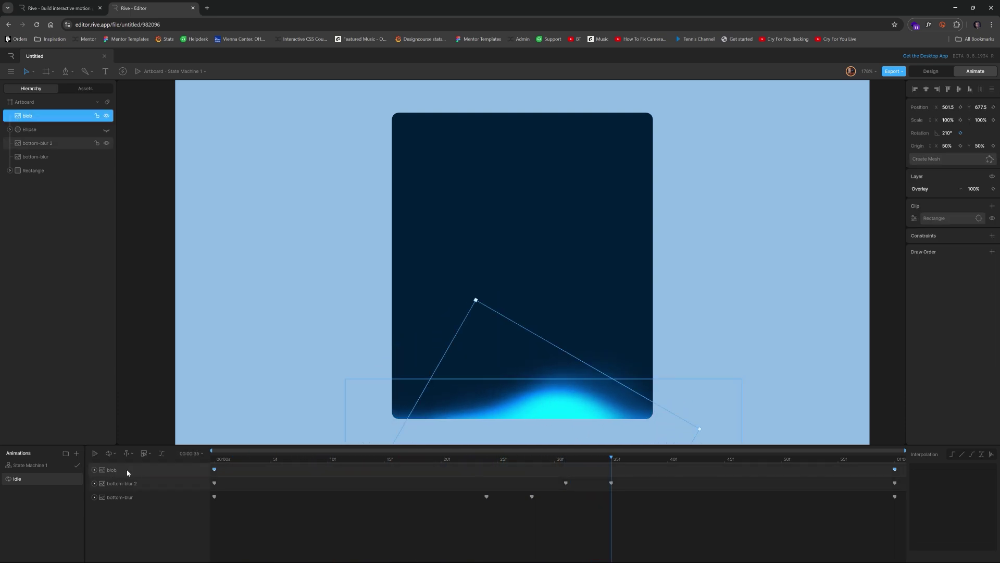
key("Home")
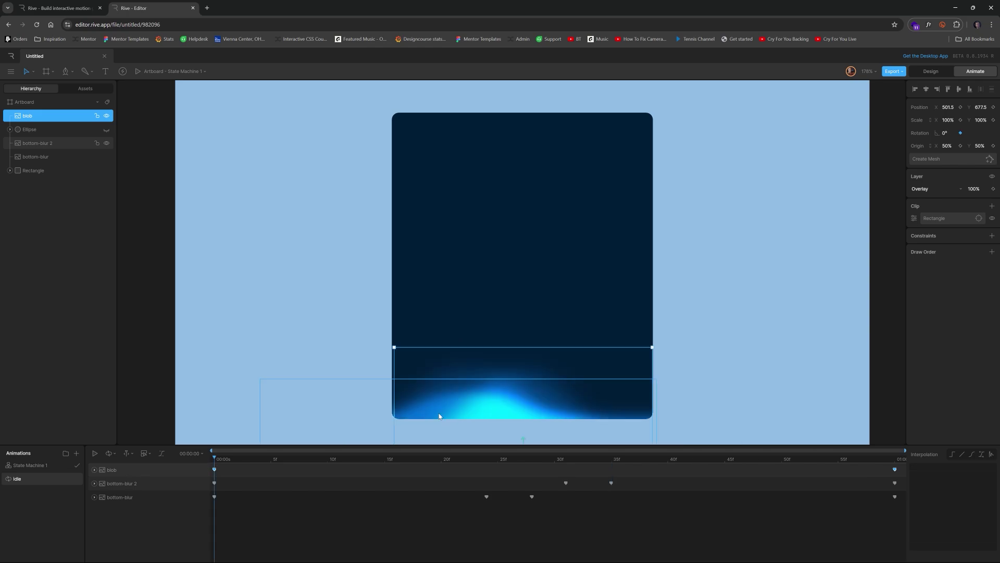
left_click(934, 188)
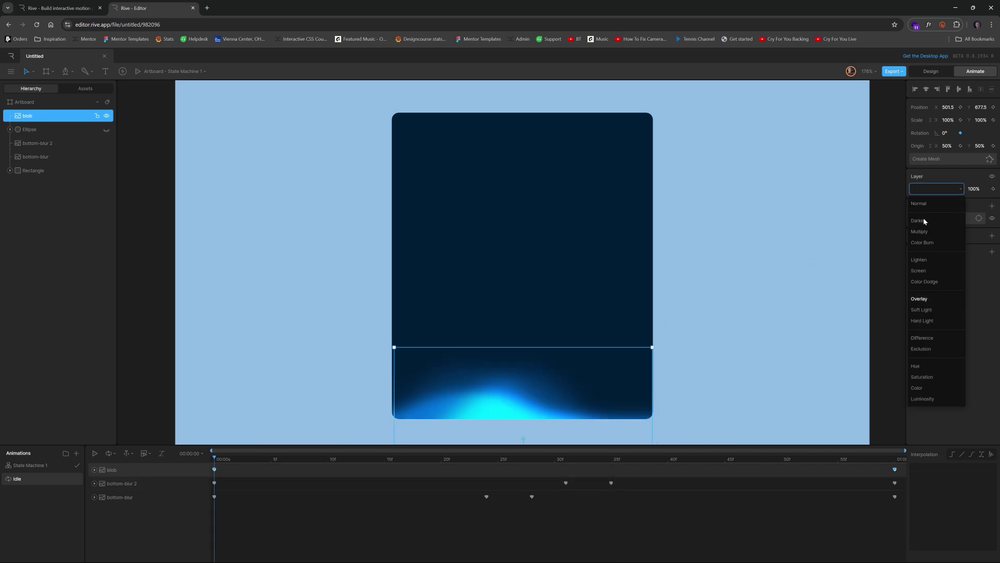
left_click(925, 221)
left_click(932, 188)
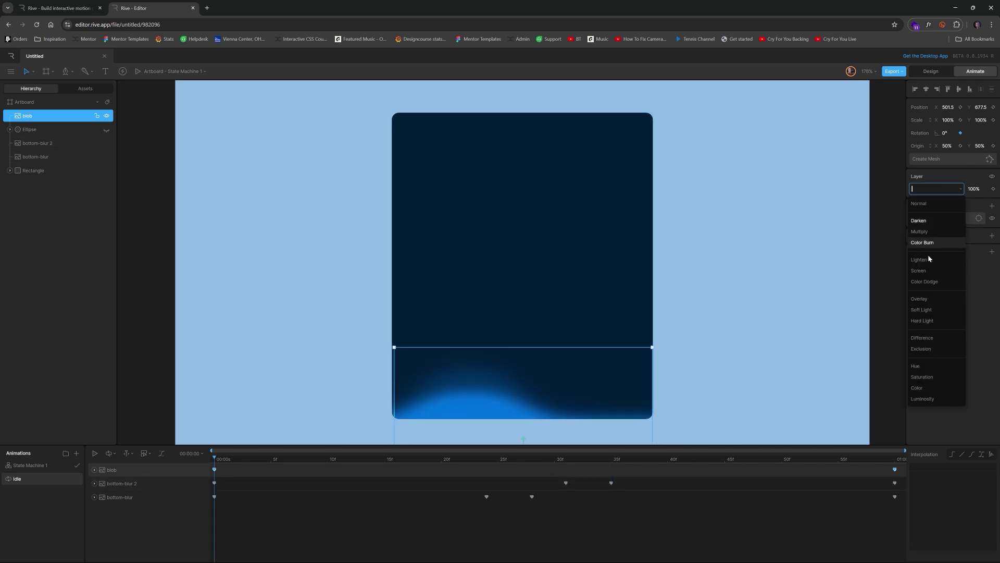
left_click(922, 321)
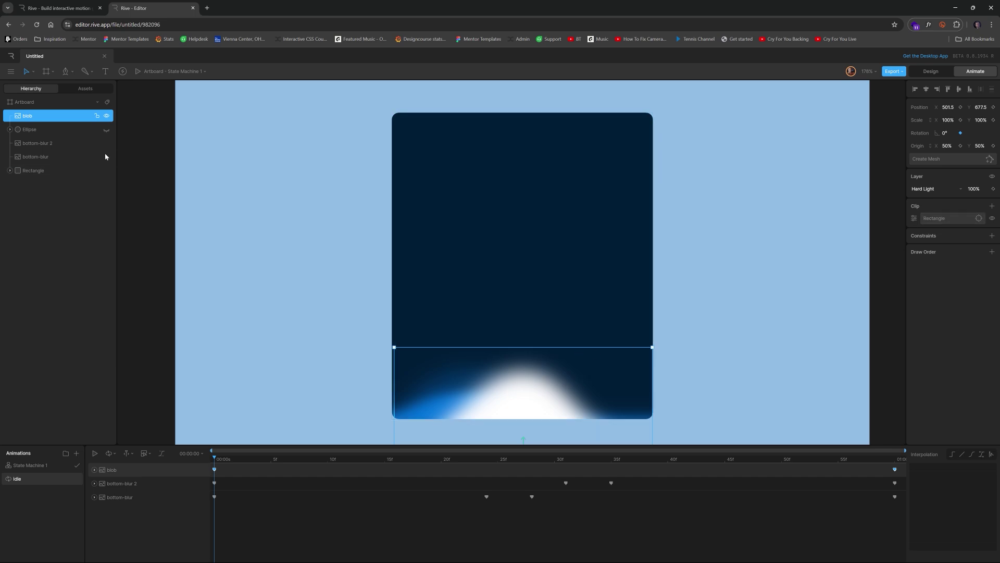
Make the Ellipse layer visible and move it above blob in the layer order
left_click(107, 129)
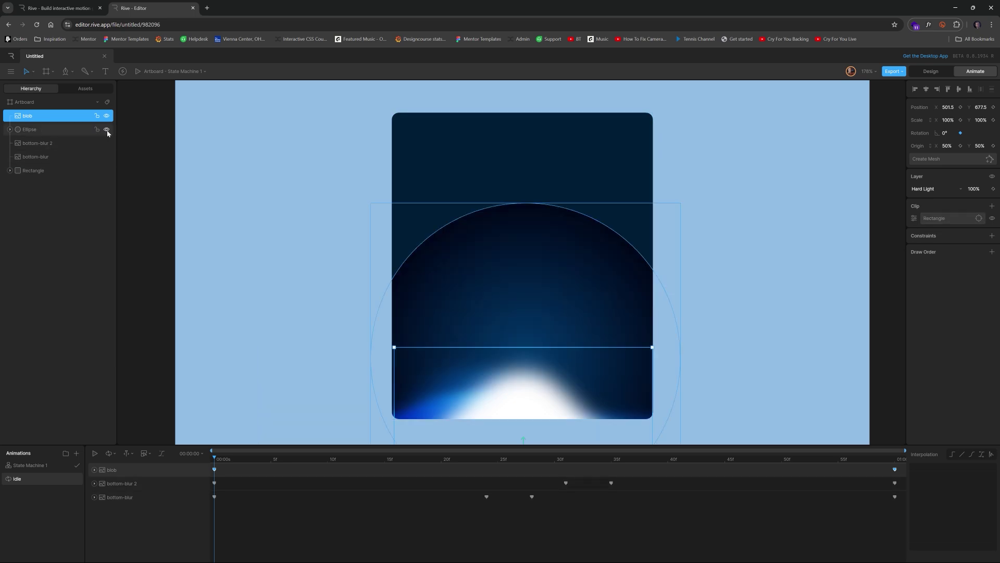
left_click_drag(30, 130, 32, 113)
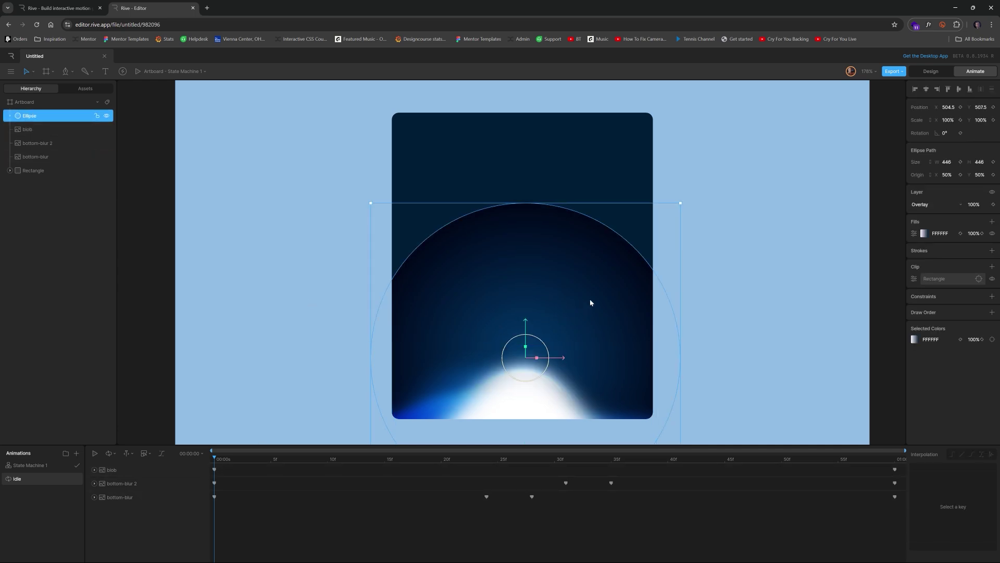
left_click(925, 233)
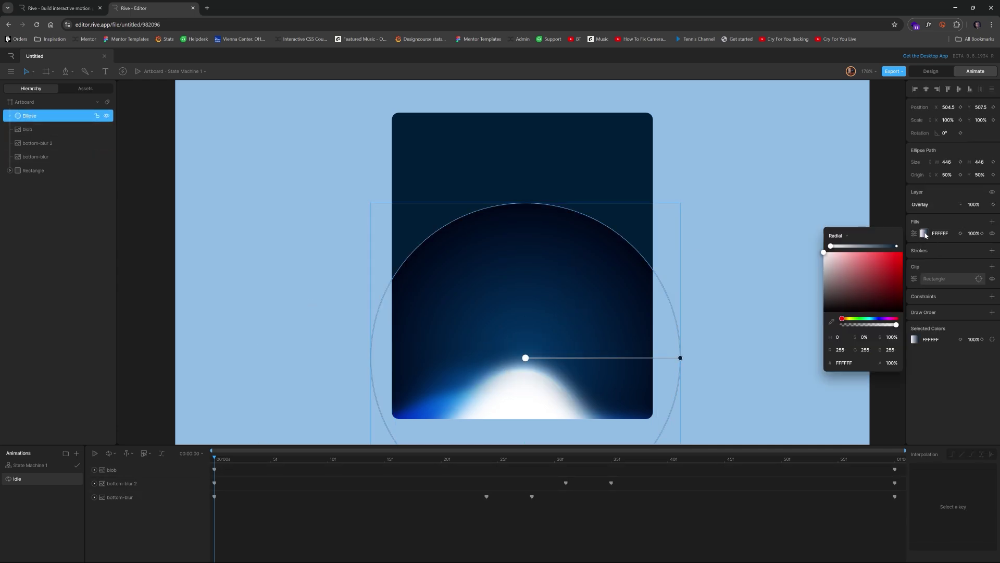
left_click(924, 234)
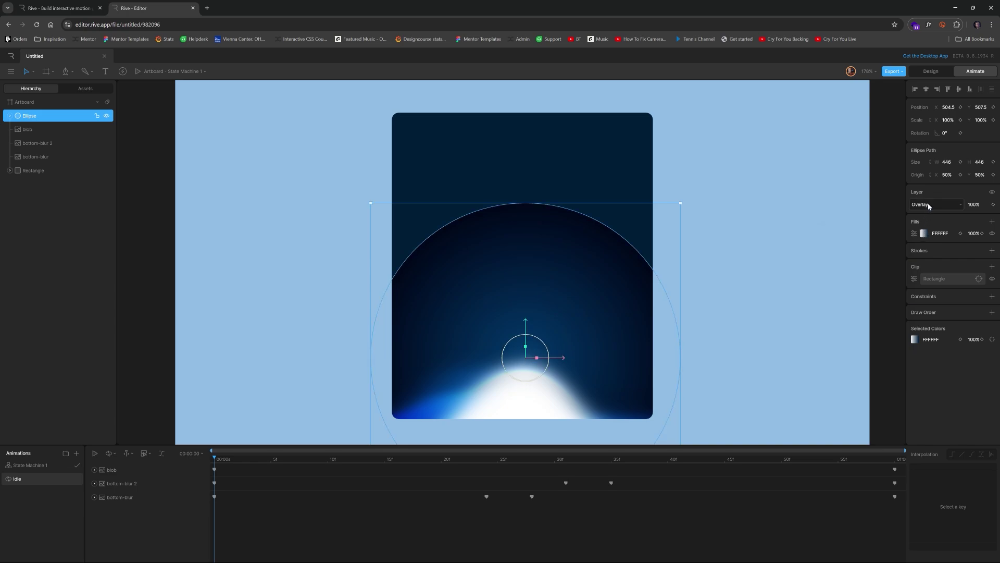
Try the Darken, Multiply, Lighten and Screen blend modes on the ellipse
left_click(929, 207)
left_click(927, 233)
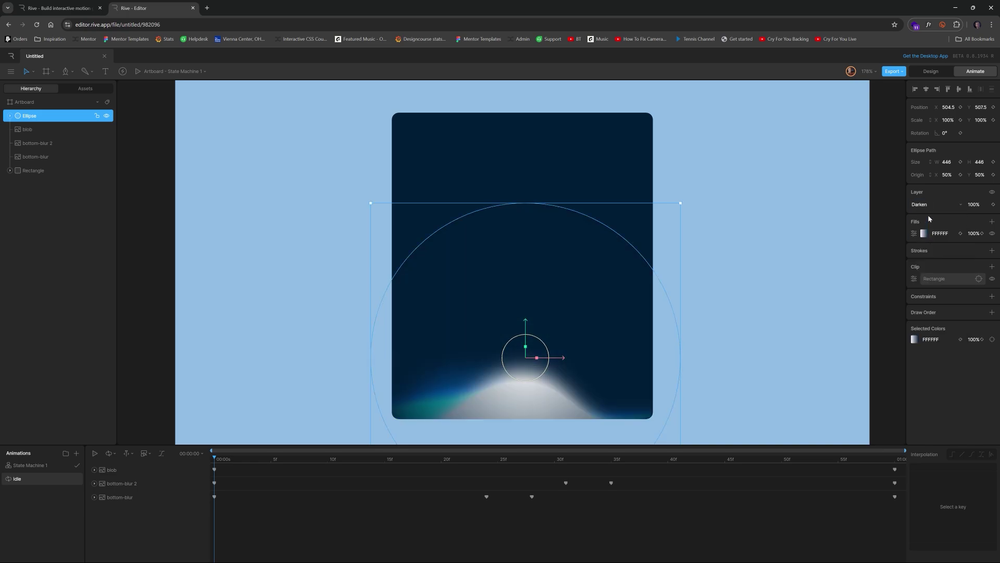
left_click(926, 204)
left_click(931, 231)
left_click(932, 205)
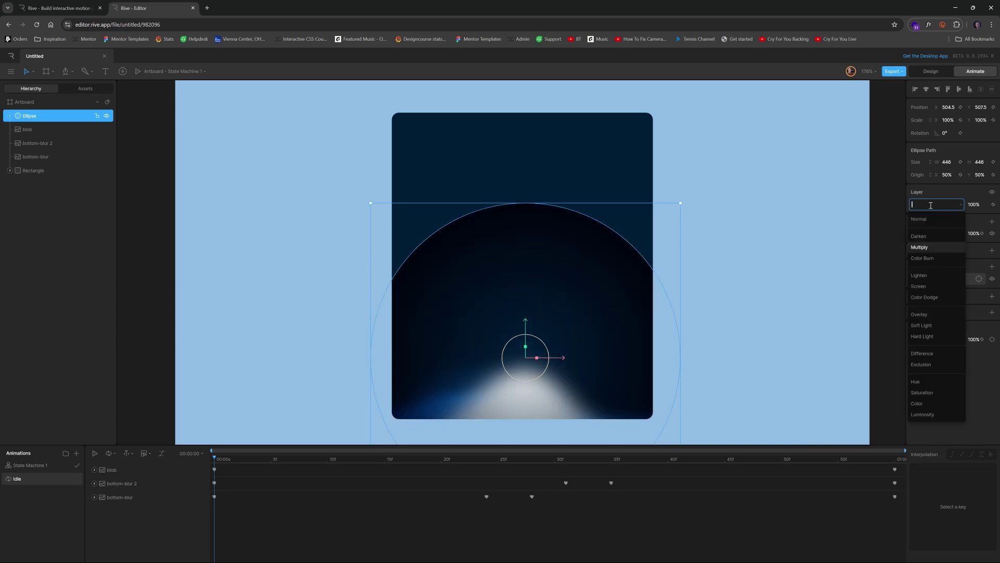
left_click(927, 256)
left_click(932, 205)
left_click(934, 238)
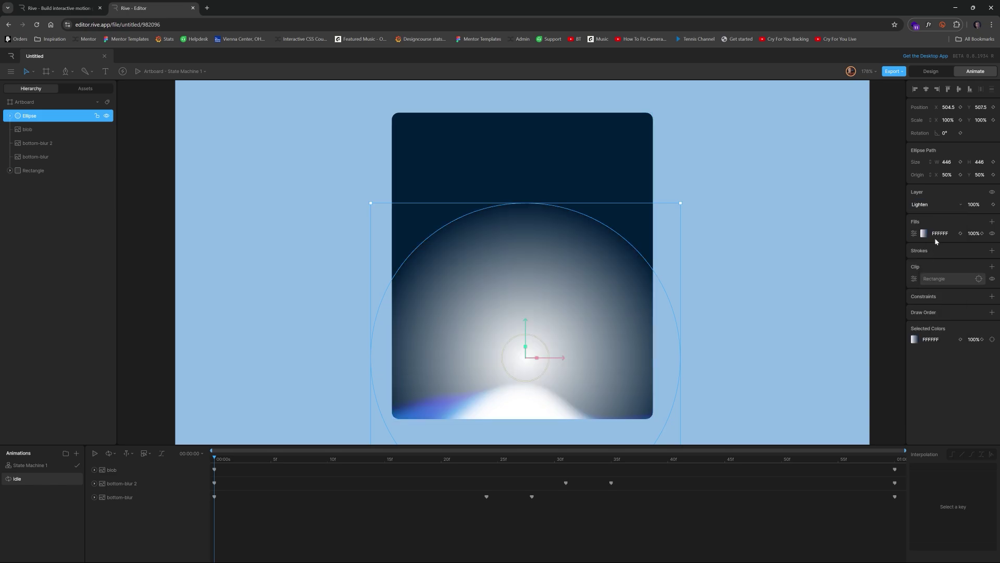
left_click(930, 208)
left_click(922, 286)
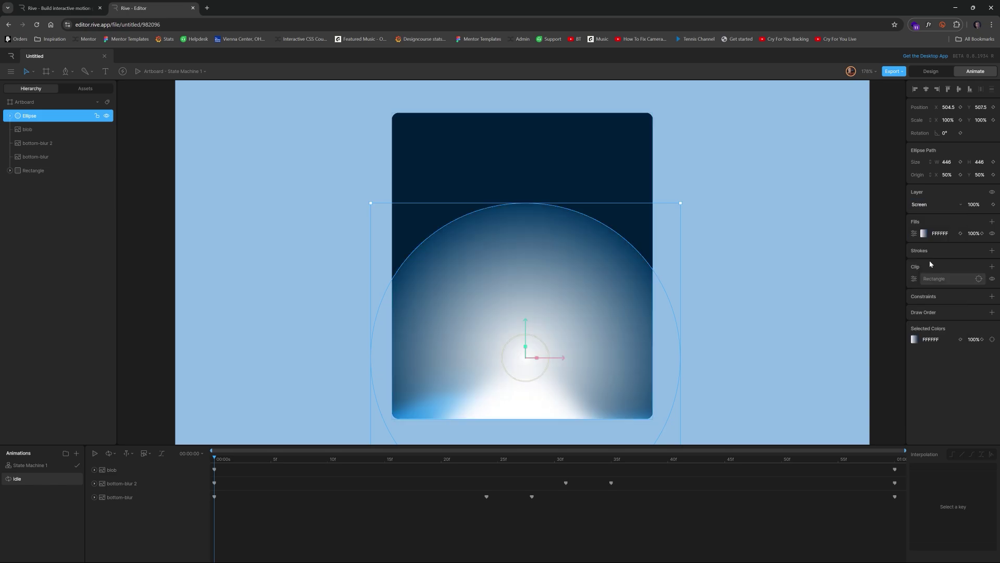
Set the ellipse's blend mode to Color Dodge
left_click(929, 205)
left_click(925, 297)
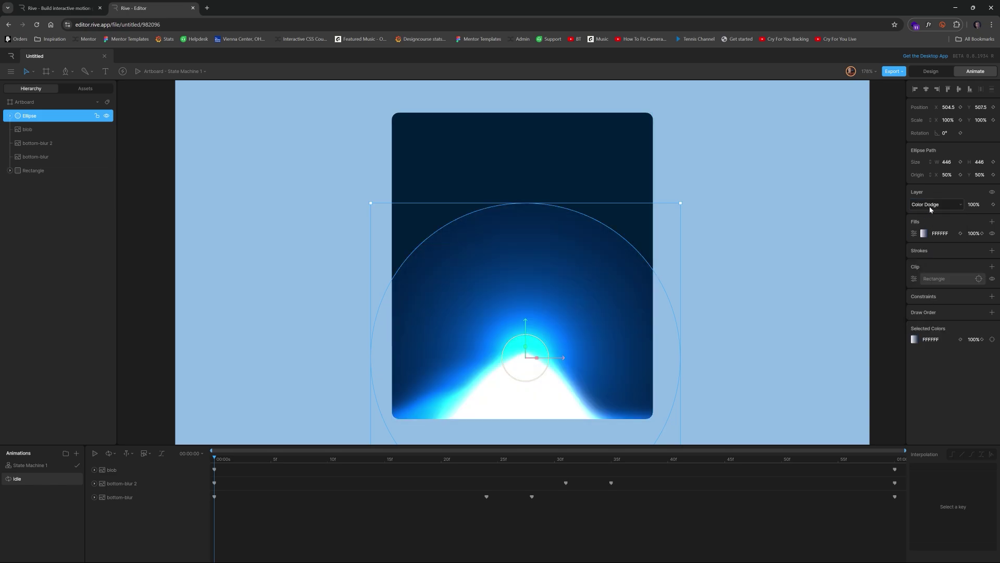
left_click(771, 249)
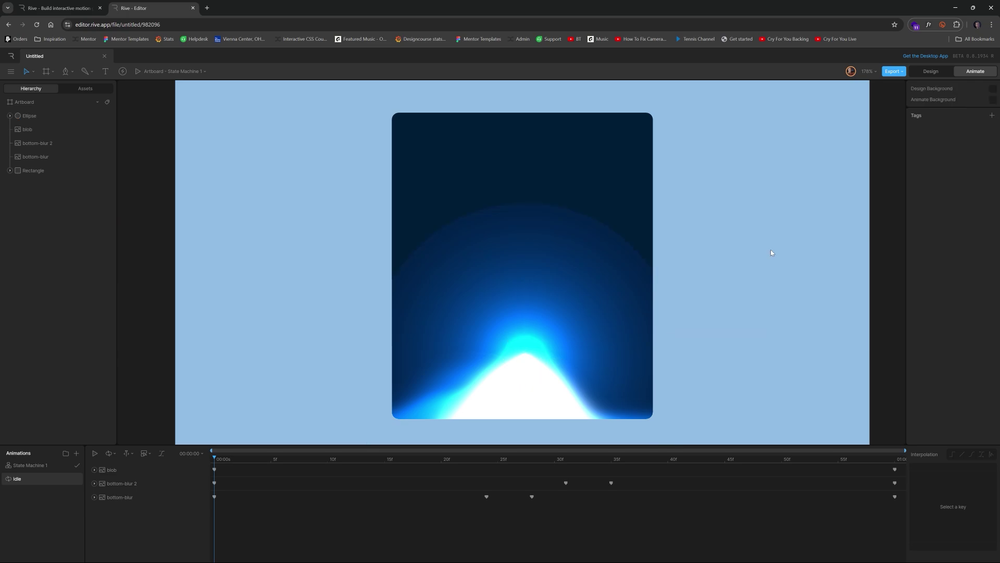
Enlarge the ellipse to about 790 by 790, centred vertically at about Y 492.5, and play the animation
left_click(585, 271)
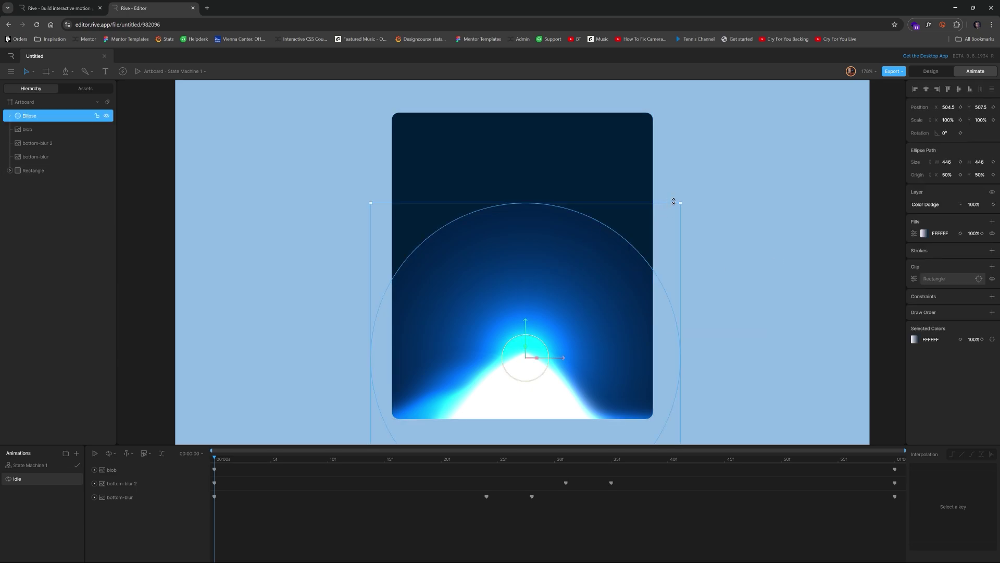
left_click_drag(683, 201, 767, 82)
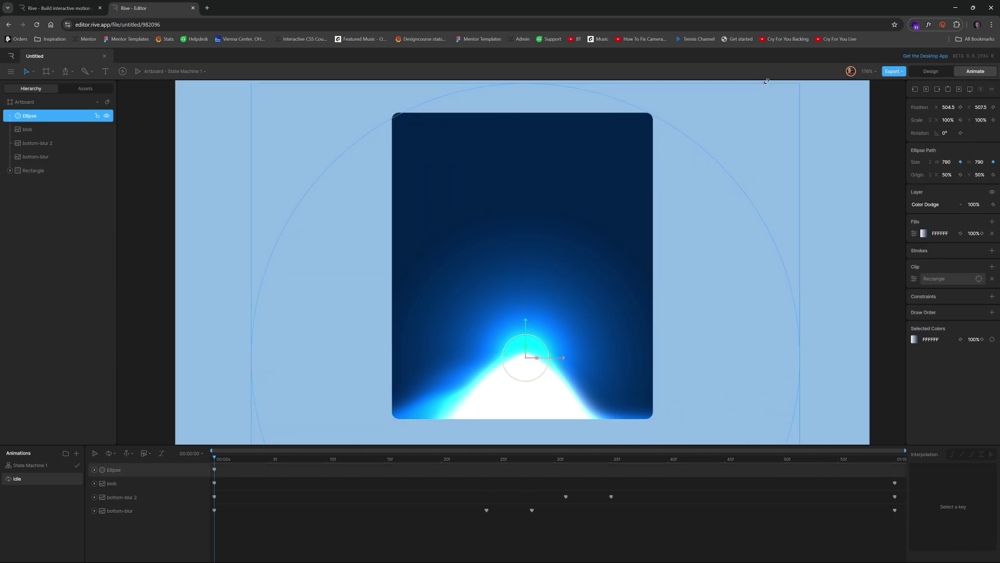
left_click_drag(688, 170, 691, 161)
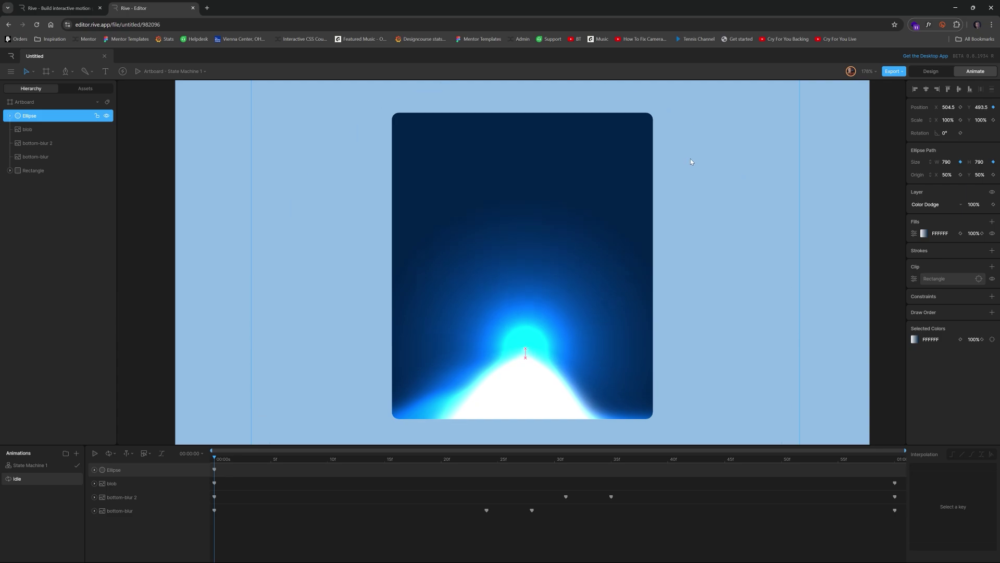
left_click_drag(682, 230, 685, 177)
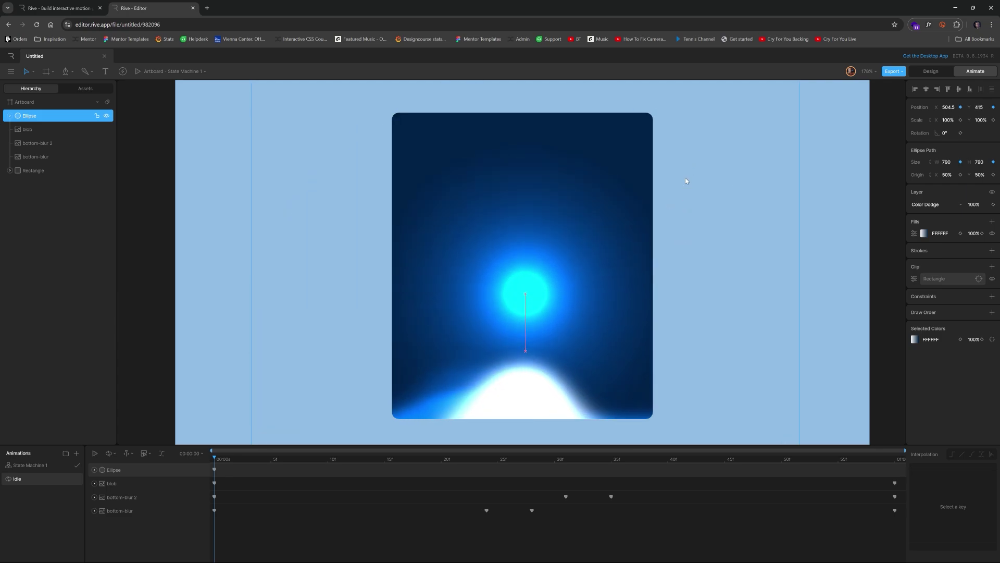
scroll(686, 181, "down", 3)
key("space")
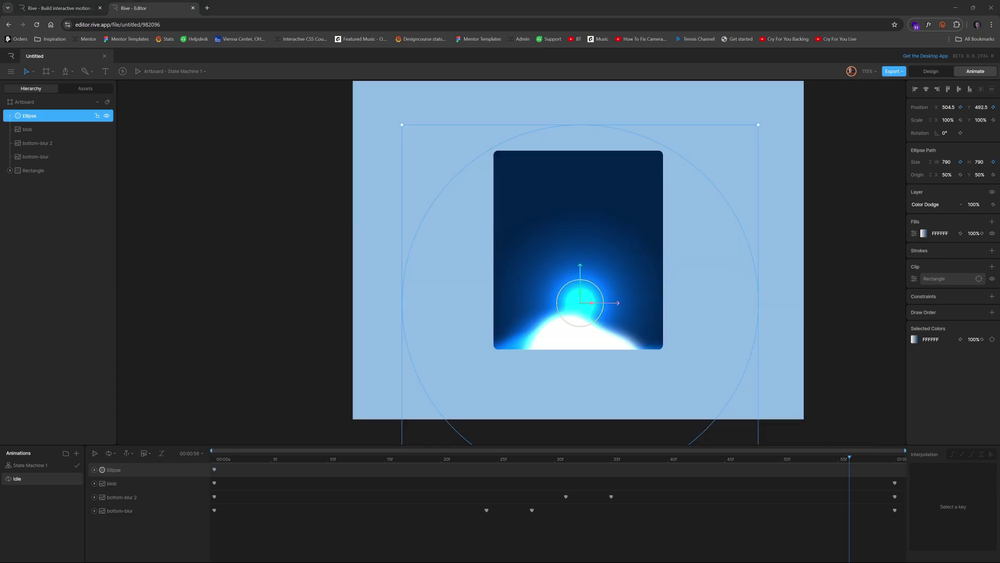
Set the inner colour stop of the ellipse's radial gradient fill to blue 0088FF
left_click(923, 234)
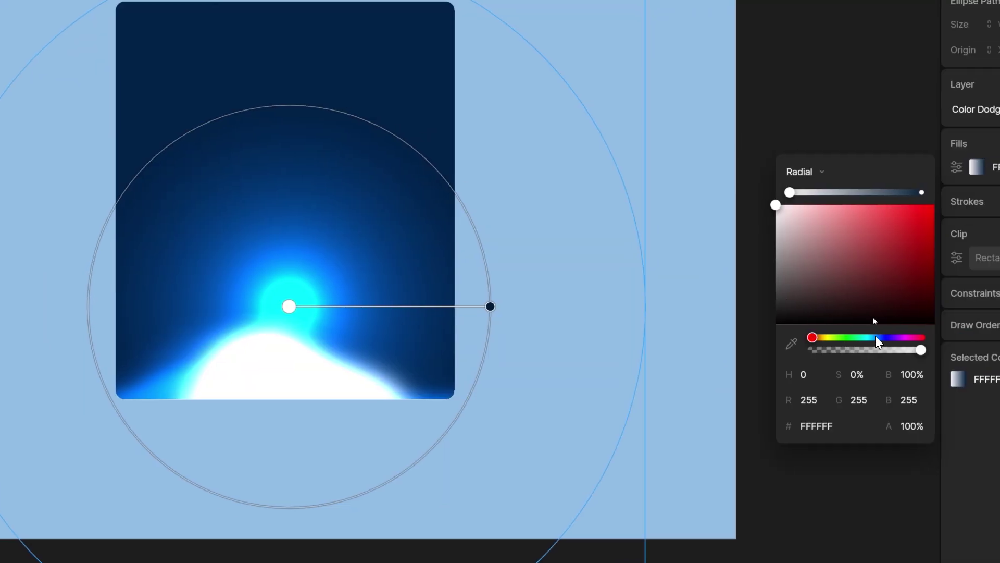
left_click(875, 336)
left_click_drag(918, 255, 881, 204)
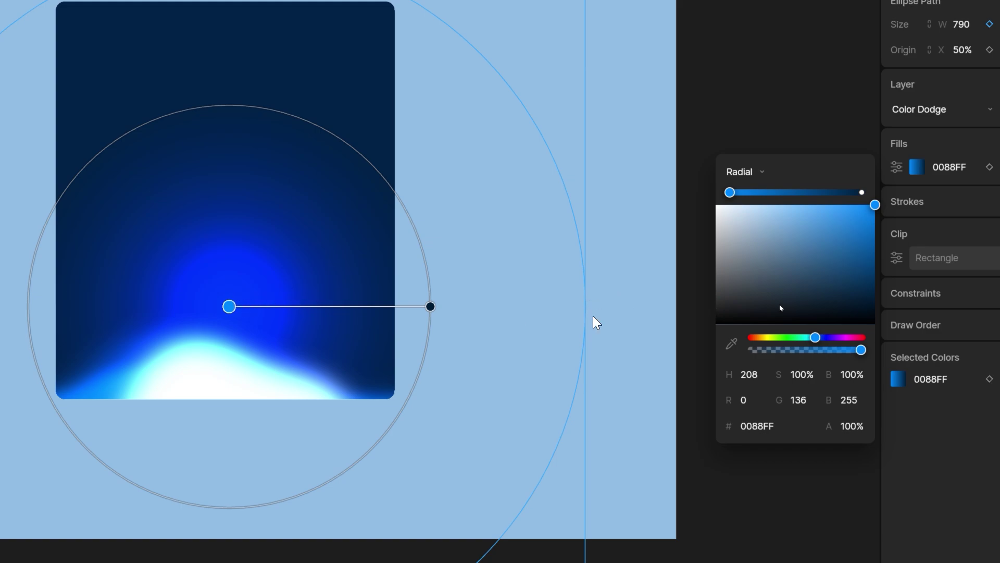
Set the outer stop of the ellipse's radial gradient to blue 0082F7 with 0% opacity
left_click(862, 192)
left_click_drag(866, 214, 884, 209)
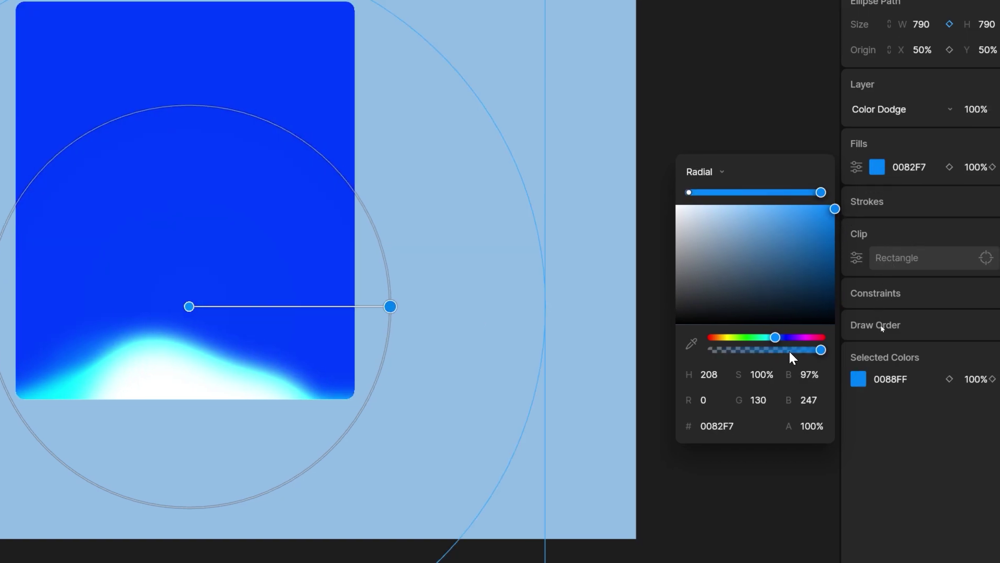
left_click_drag(821, 349, 683, 355)
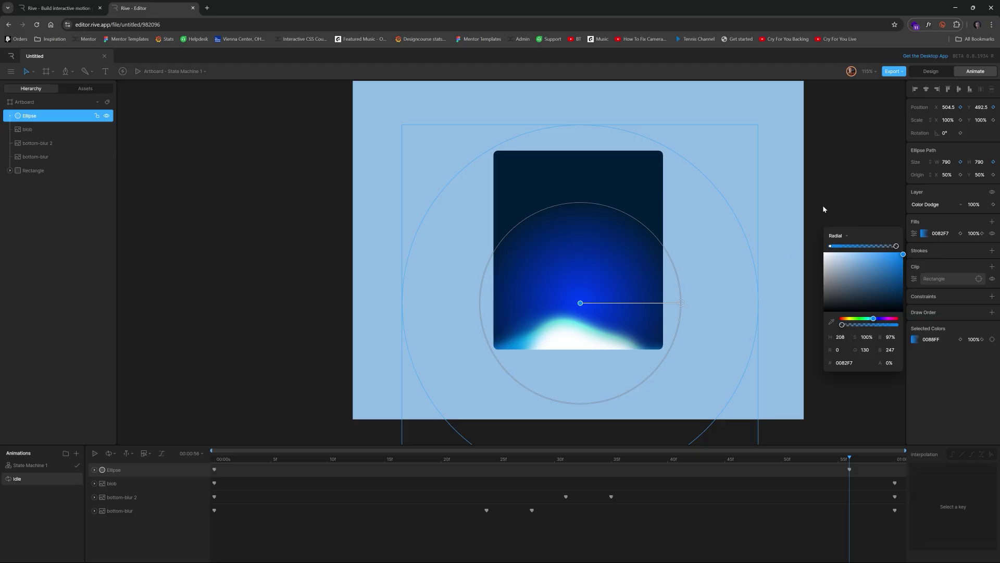
left_click(824, 209)
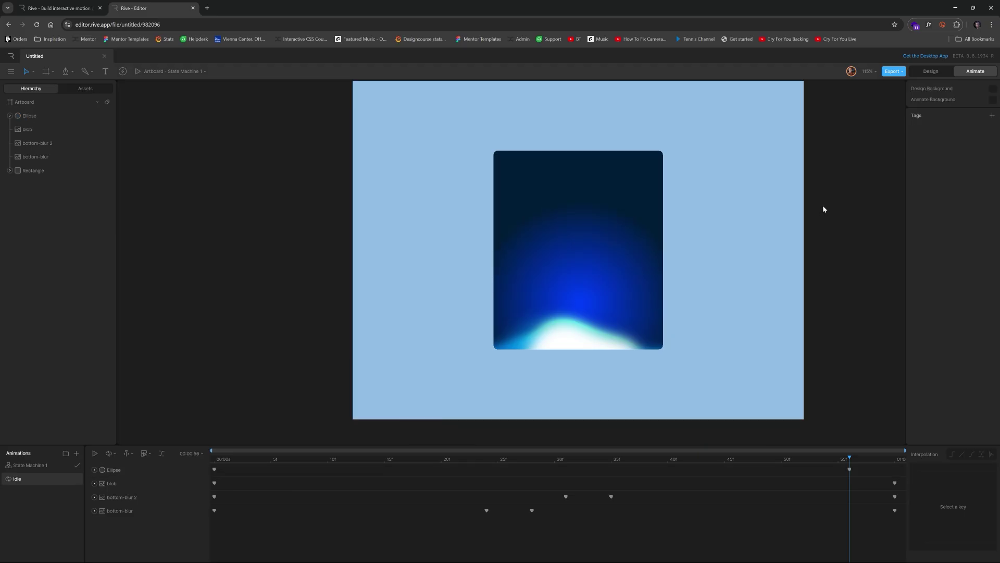
Move the ellipse down so its glow sits behind the blob at the card's lower edge, at about Y 589.5
left_click(653, 264)
left_click_drag(580, 268, 580, 329)
left_click(428, 189)
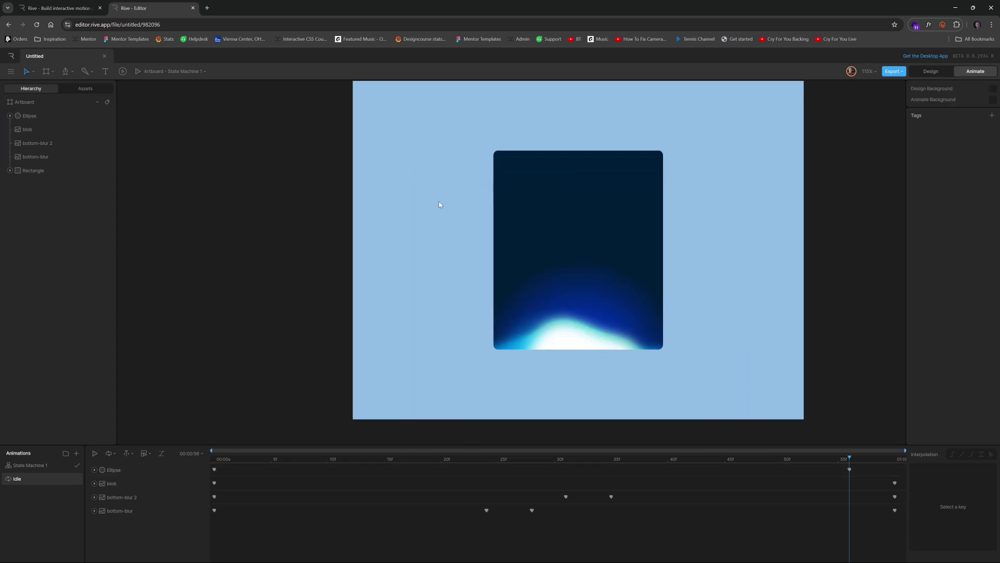
left_click(580, 284)
left_click_drag(593, 285, 592, 271)
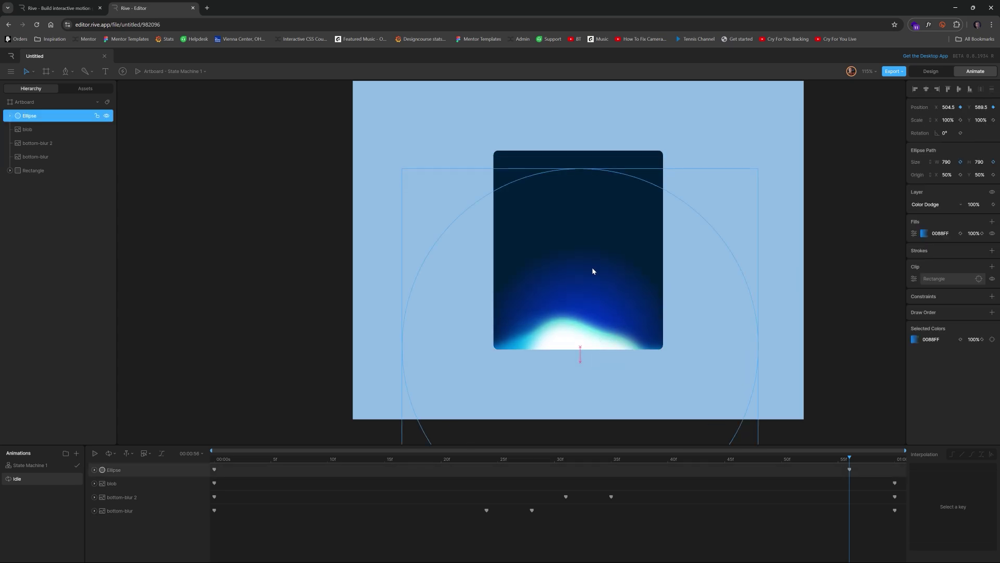
left_click(817, 216)
scroll(710, 232, "up", 2)
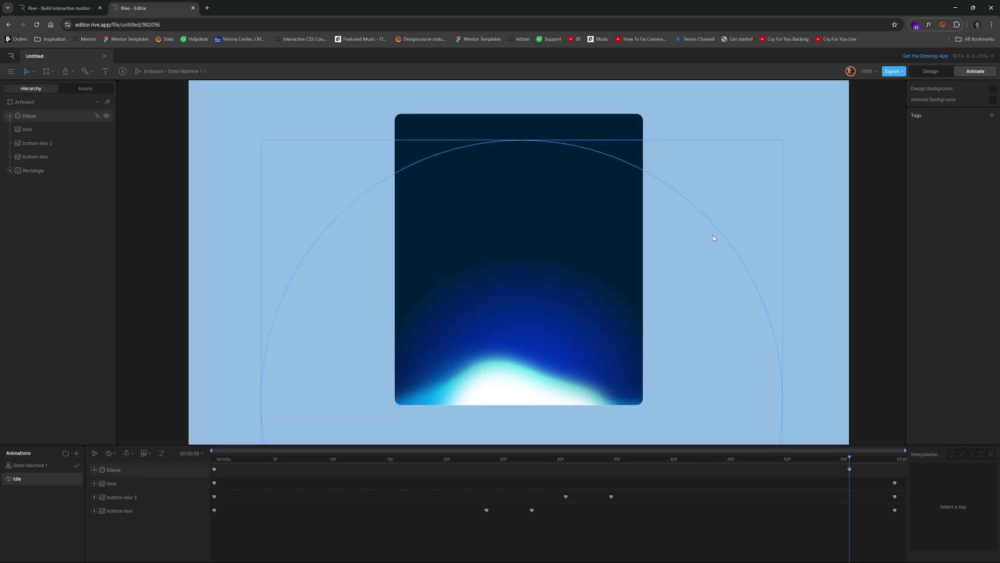
scroll(664, 264, "down", 1)
scroll(656, 267, "up", 1)
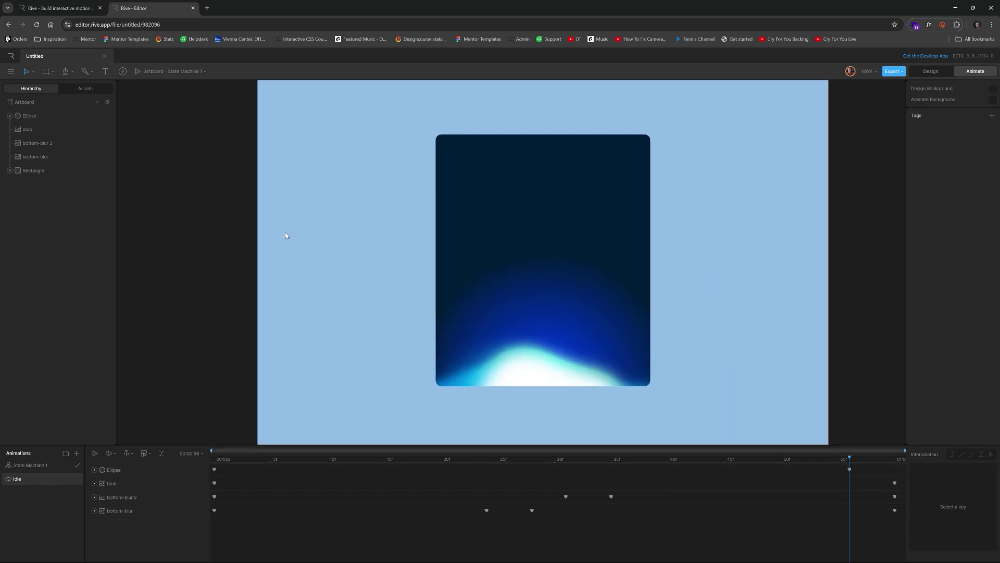
Check the blend mode options of the blob image and play back the Idle animation
left_click(37, 135)
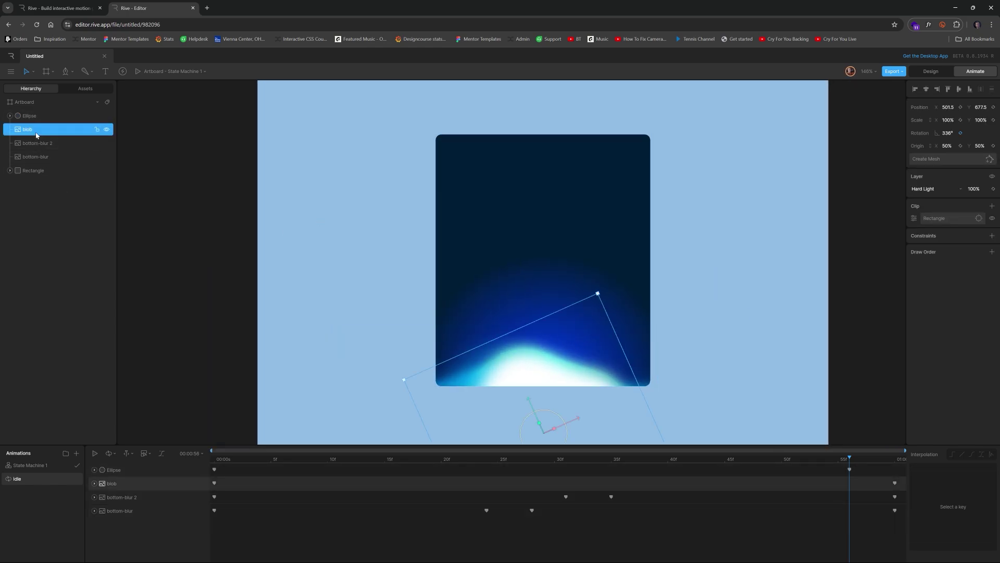
left_click(918, 188)
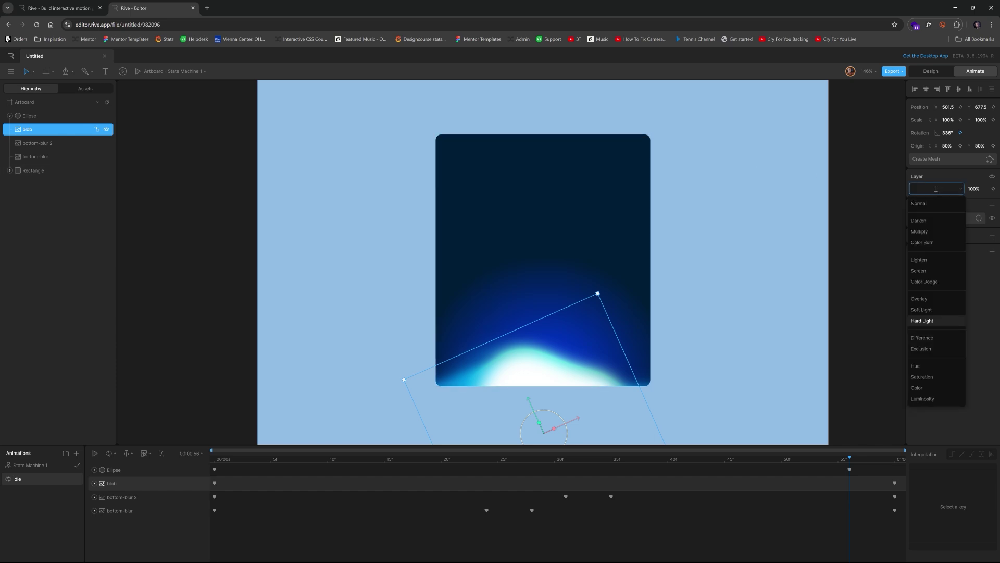
left_click(941, 179)
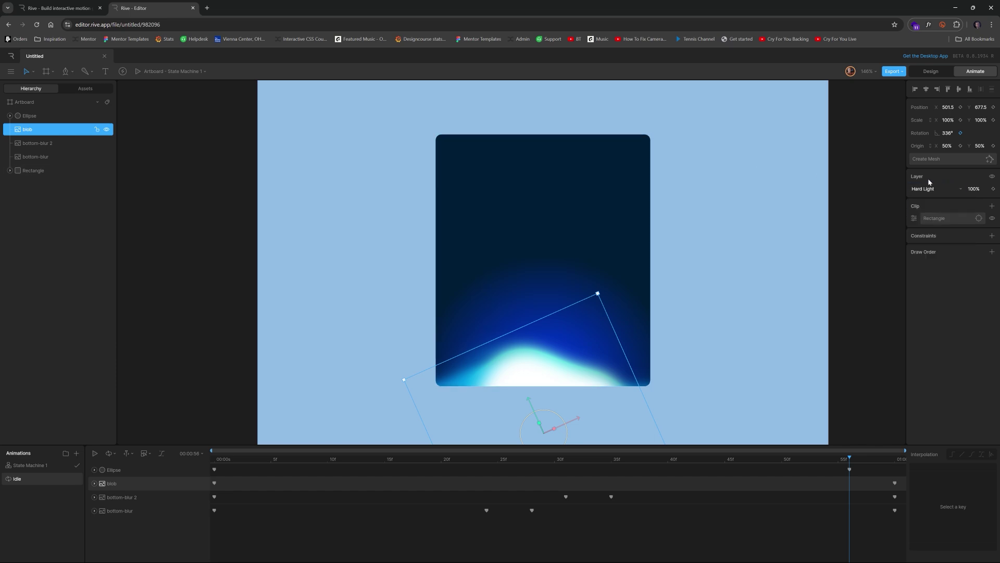
left_click(844, 213)
key("space")
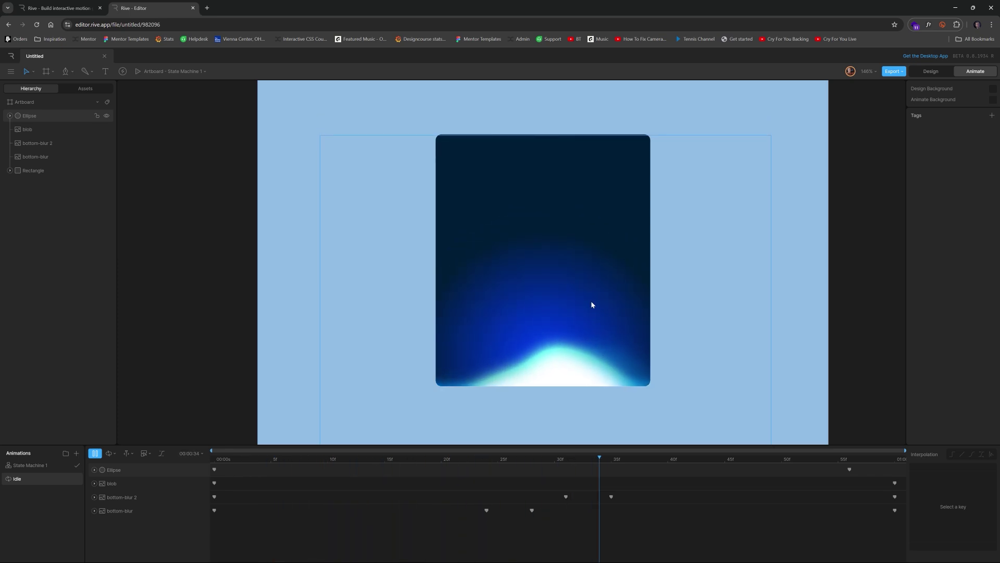
key("space")
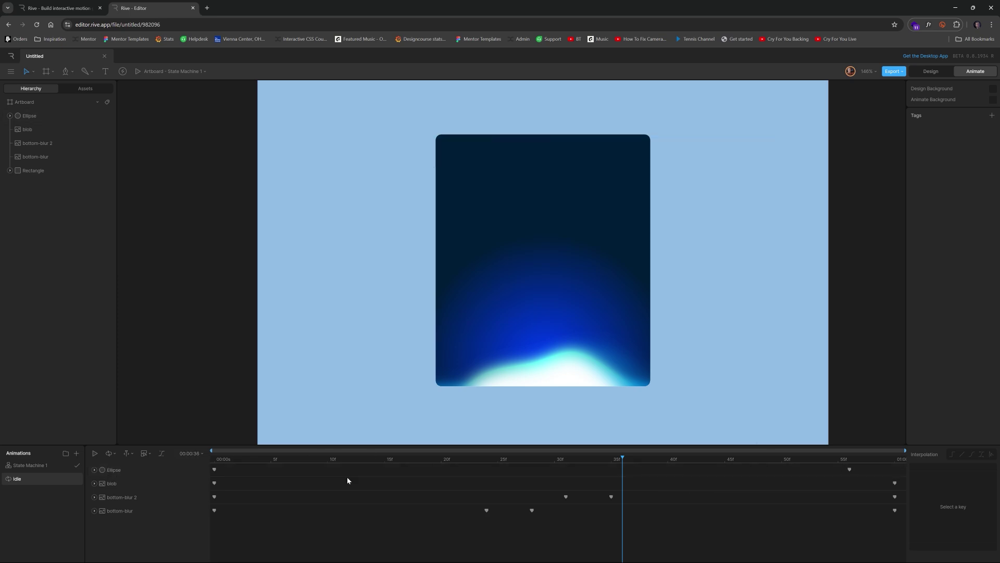
Delete the Ellipse's keyframes at the start and near the end of the Idle timeline
left_click(216, 471)
left_click(222, 472)
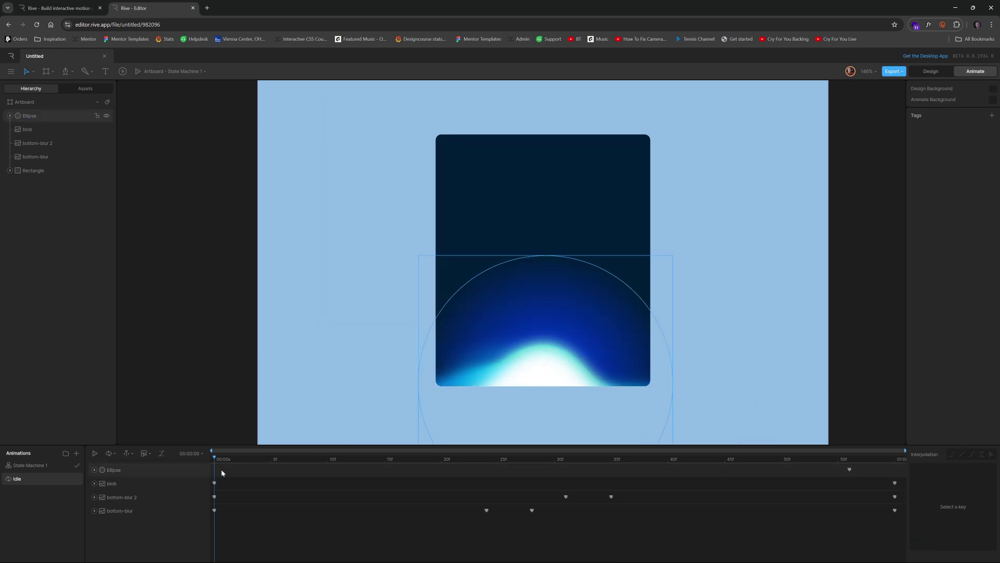
left_click(850, 469)
key("Delete")
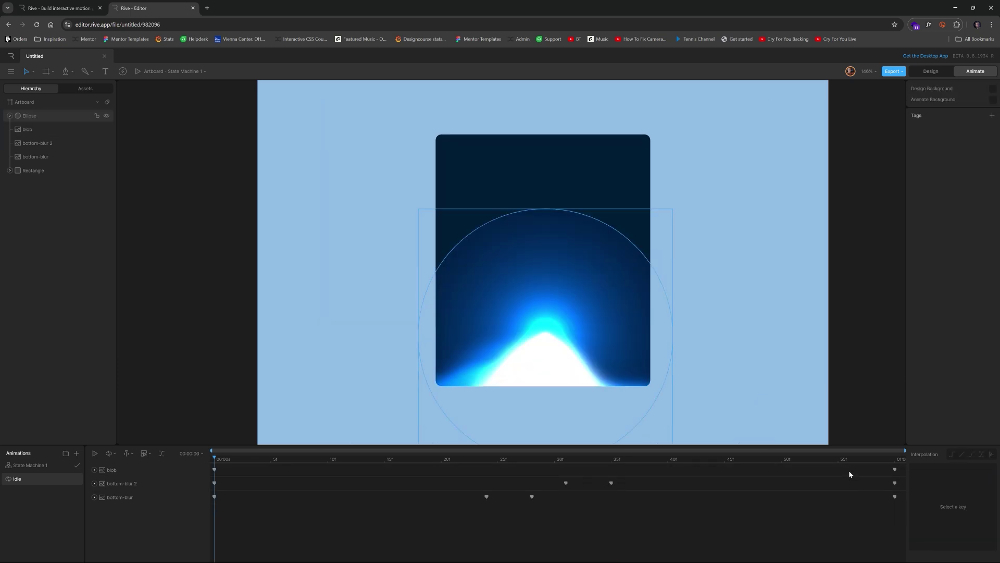
left_click(796, 317)
In Design mode, set the inner stop of the ellipse's radial gradient fill to blue 0079FF
left_click(931, 71)
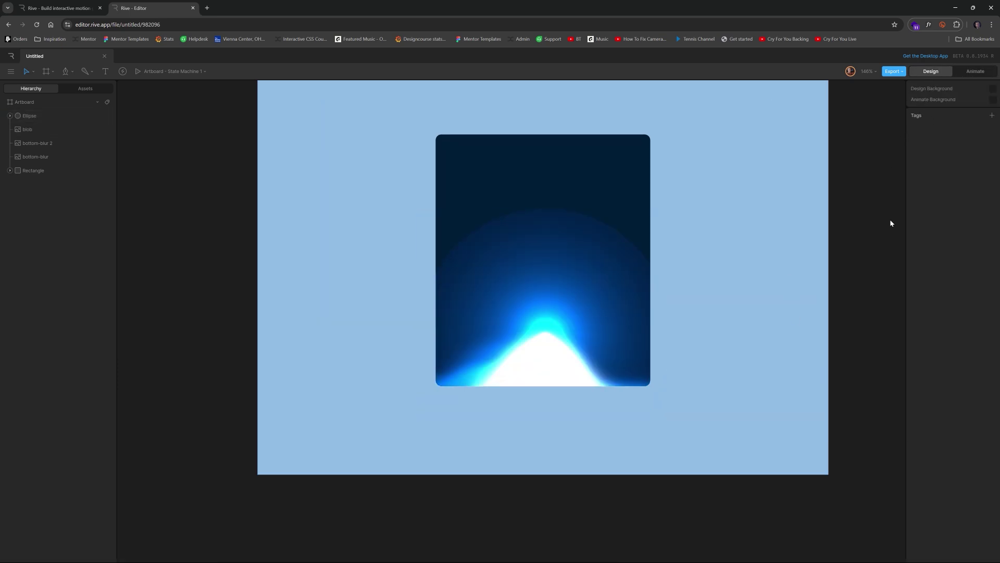
left_click(521, 245)
left_click(923, 233)
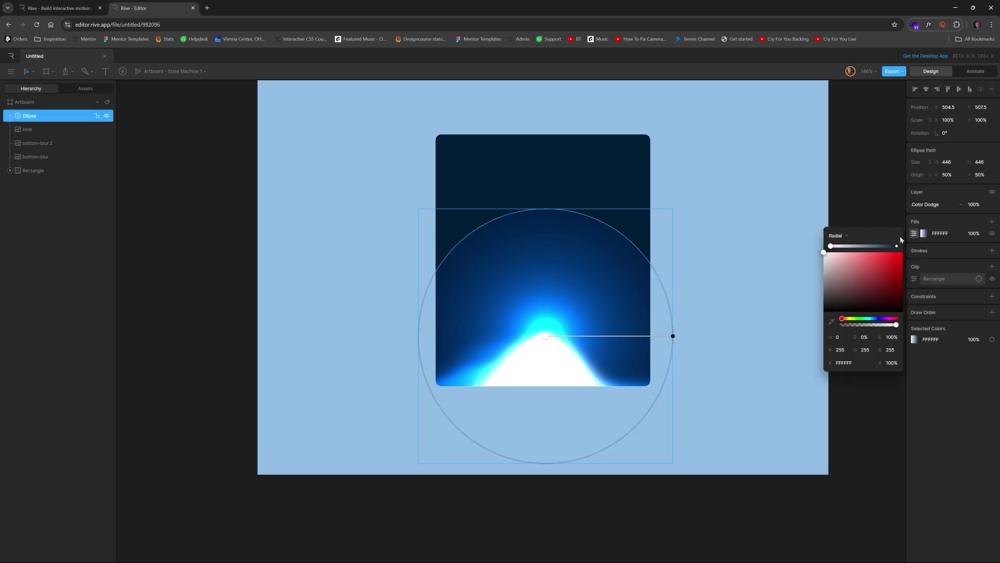
left_click(874, 319)
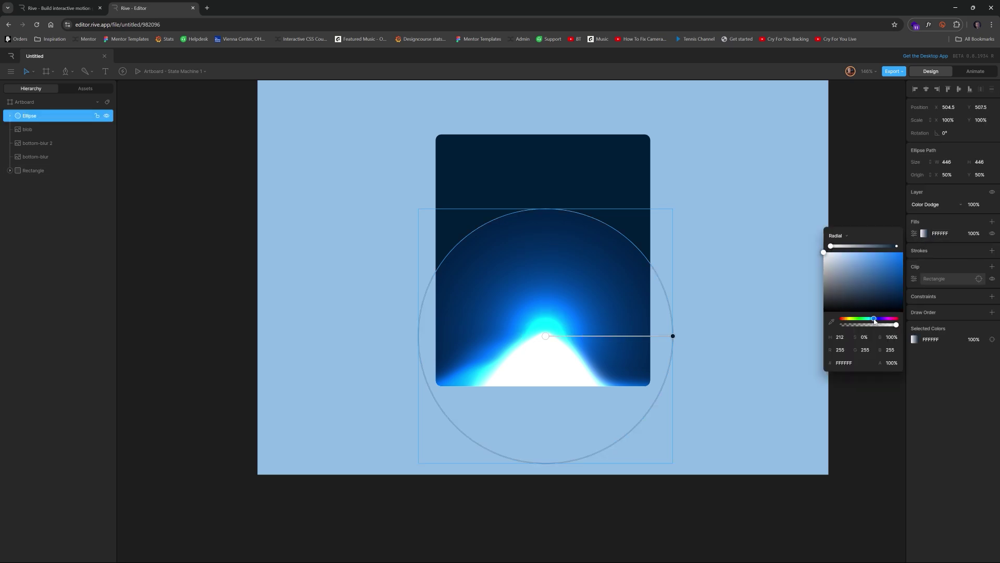
left_click(901, 253)
Set the outer stop of the ellipse's radial gradient to blue 0086FF with 0% opacity
left_click(897, 246)
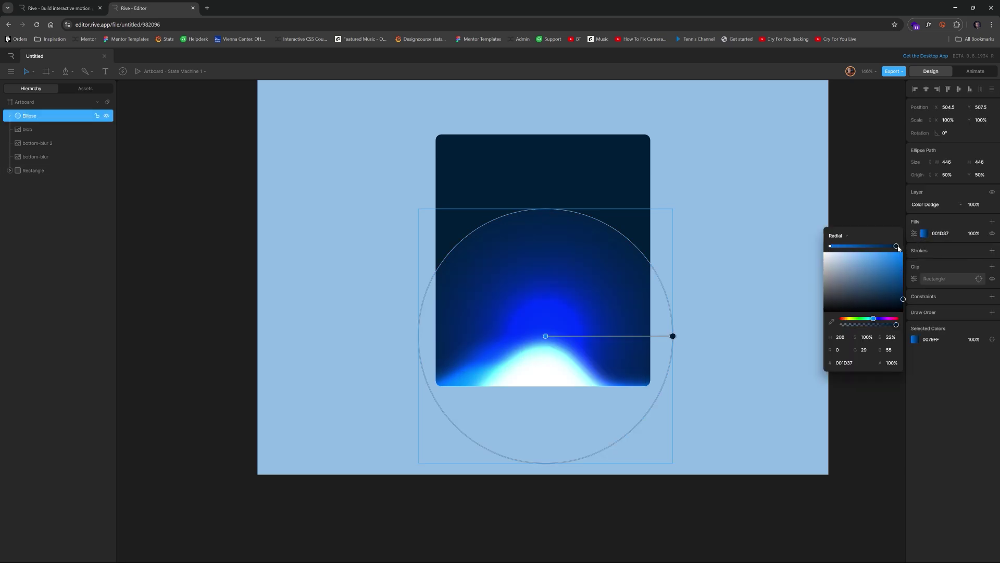
left_click(901, 253)
left_click_drag(891, 328, 796, 330)
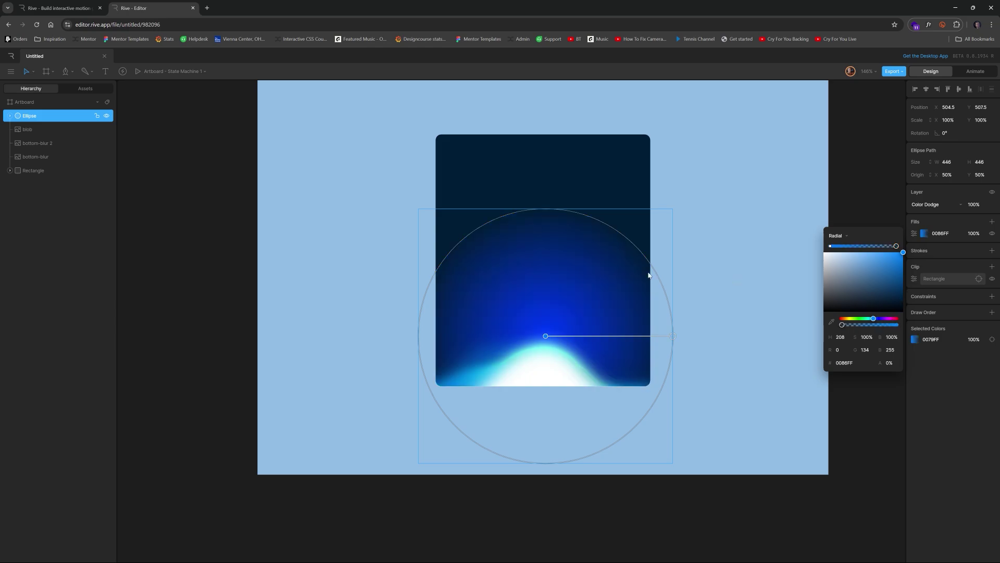
Move the ellipse down to about Y 568.5 so its glow sits at the card's lower edge
left_click(831, 246)
left_click_drag(545, 278, 543, 315)
left_click(869, 214)
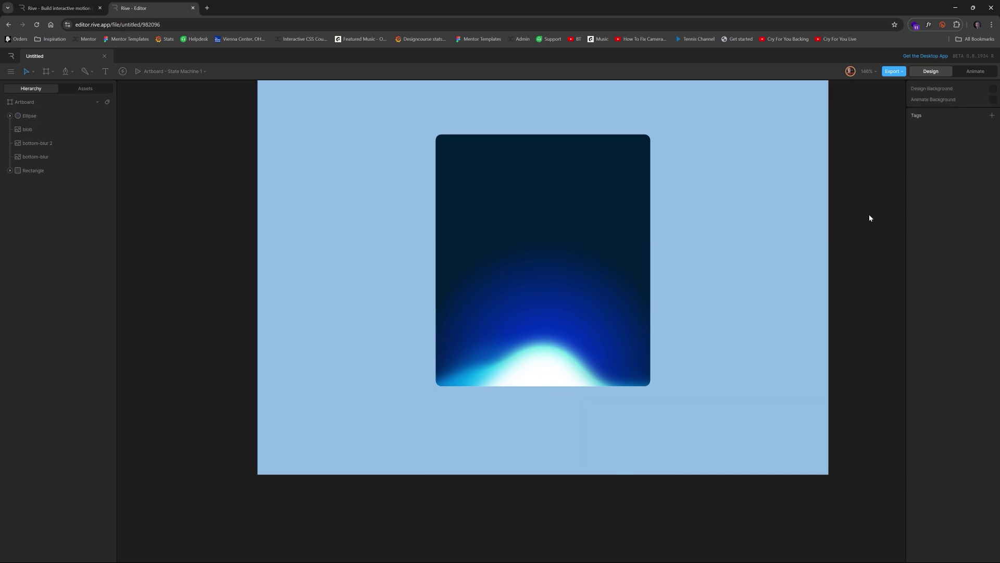
Try to enlarge the ellipse around its centre to about 924 by 924
scroll(771, 276, "down", 1)
scroll(749, 283, "down", 3)
left_click(627, 272)
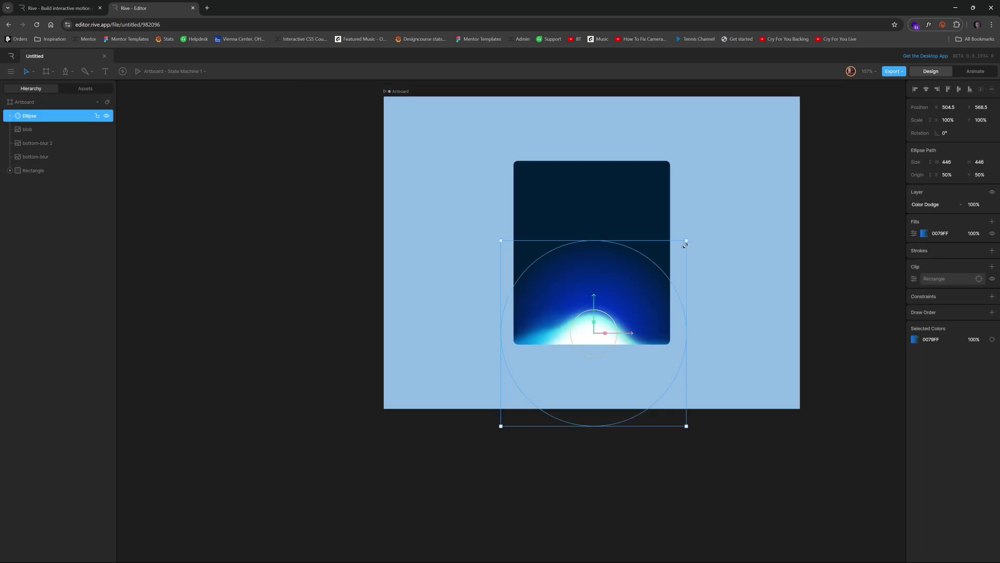
left_click_drag(689, 238, 785, 137)
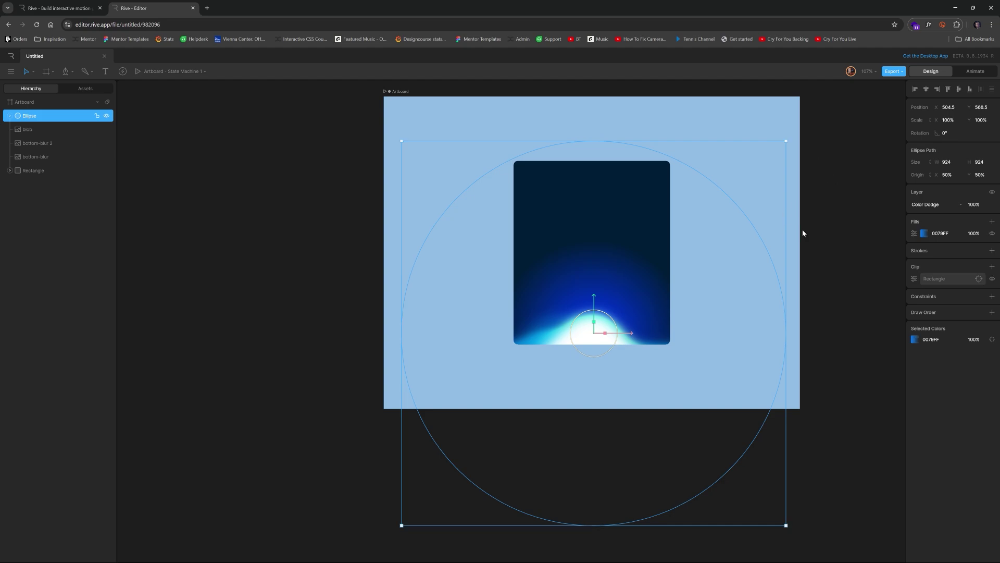
key("ctrl+z")
left_click(843, 229)
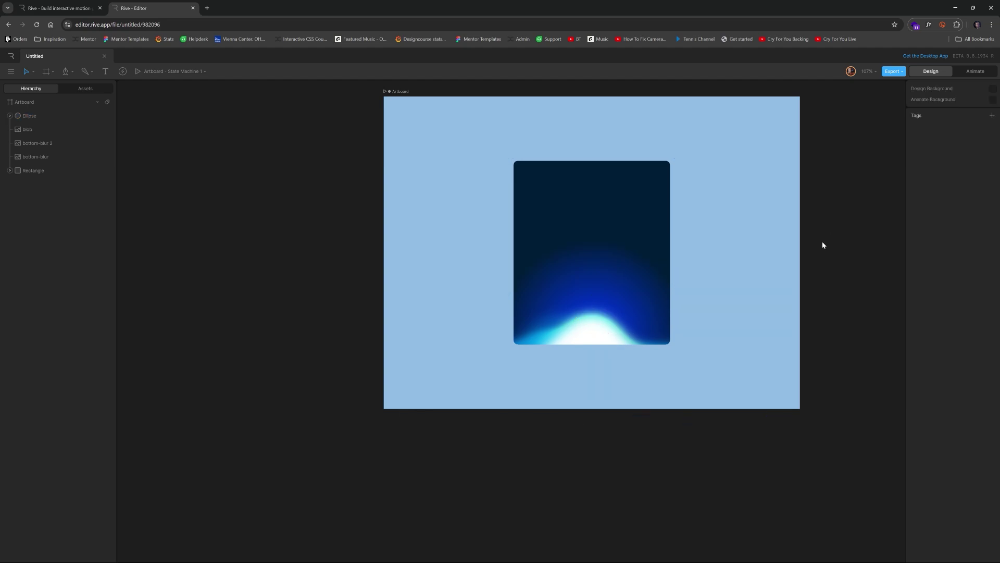
Enlarge the ellipse around its centre to about 927 by 927 and extend its radial gradient almost to the ellipse's edge
scroll(699, 217, "up", 5)
scroll(671, 229, "down", 5)
left_click(596, 274)
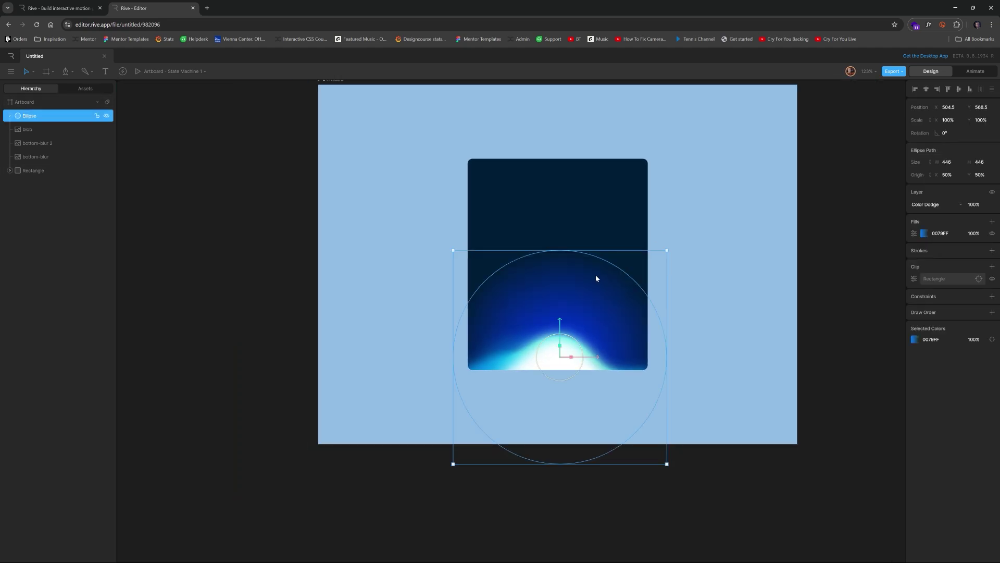
left_click_drag(666, 251, 781, 135)
left_click(925, 234)
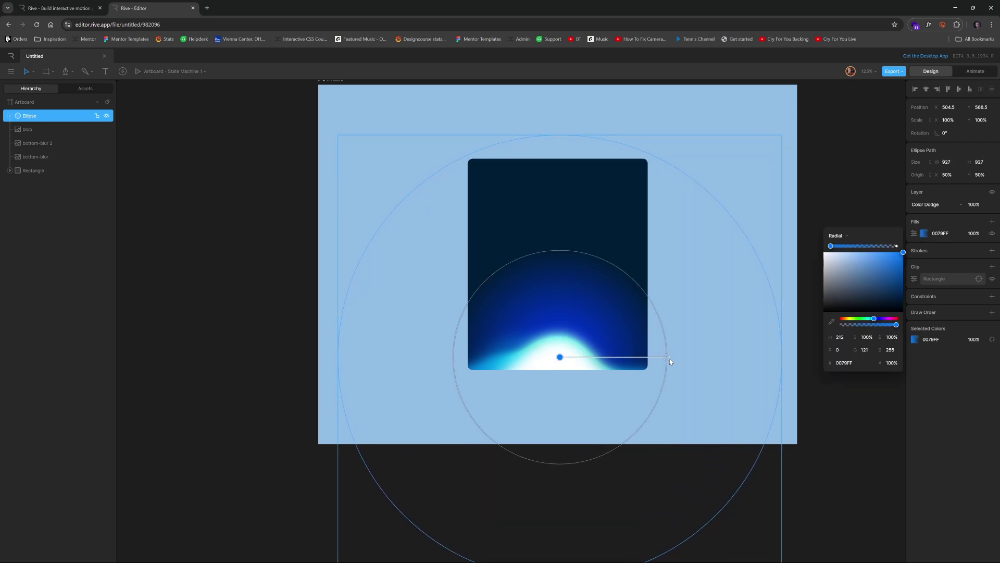
left_click_drag(668, 357, 777, 344)
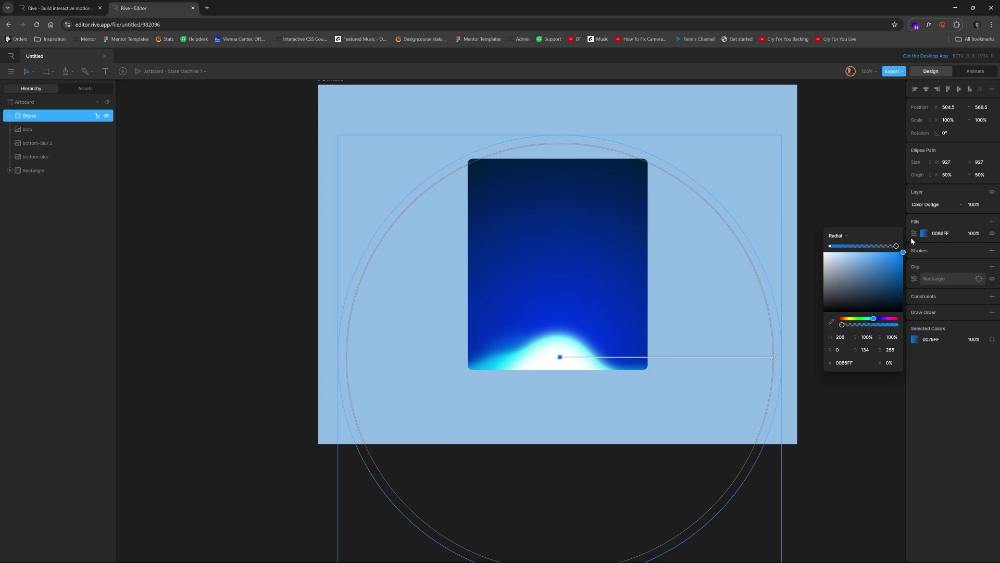
Darken the inner stop of the ellipse's radial gradient to blue 005CC2
left_click(829, 245)
mouse_move(901, 255)
left_mouse_down()
mouse_move(921, 279)
mouse_move(917, 260)
mouse_move(882, 275)
mouse_move(902, 268)
left_mouse_up()
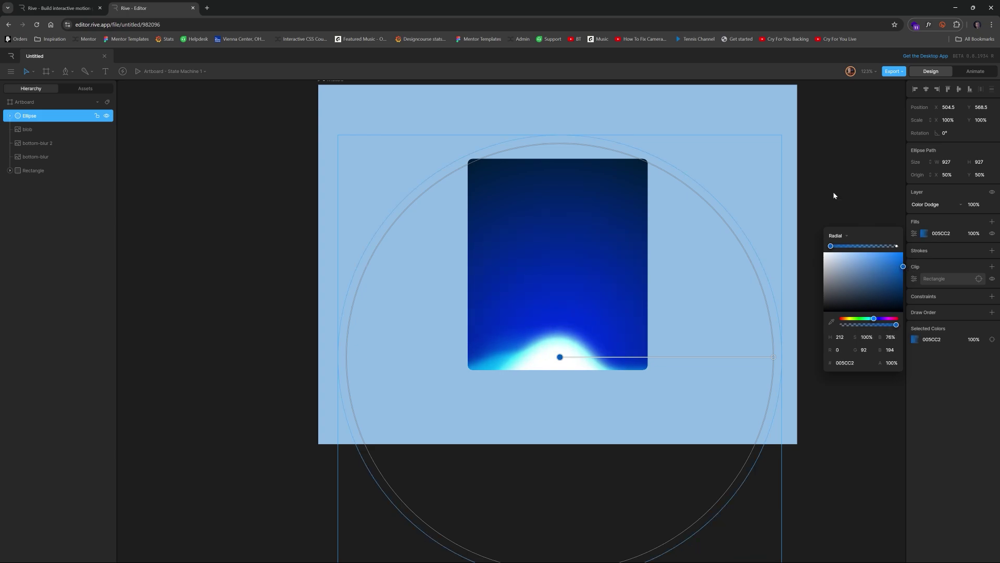
left_click(821, 182)
Move the blob image straight down to about Y 711 so less of it shows above the card's lower edge
scroll(801, 235, "down", 3)
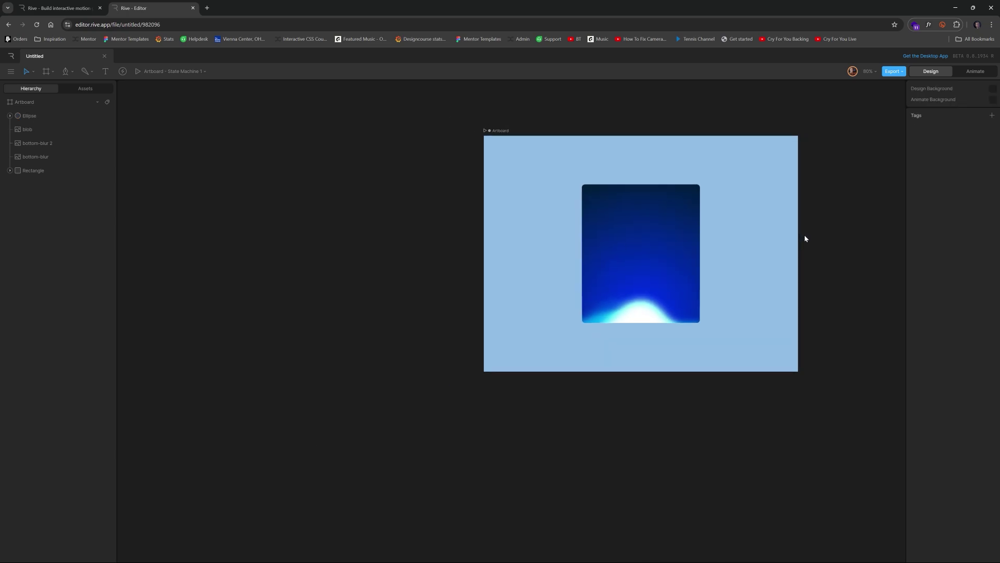
scroll(811, 233, "up", 4)
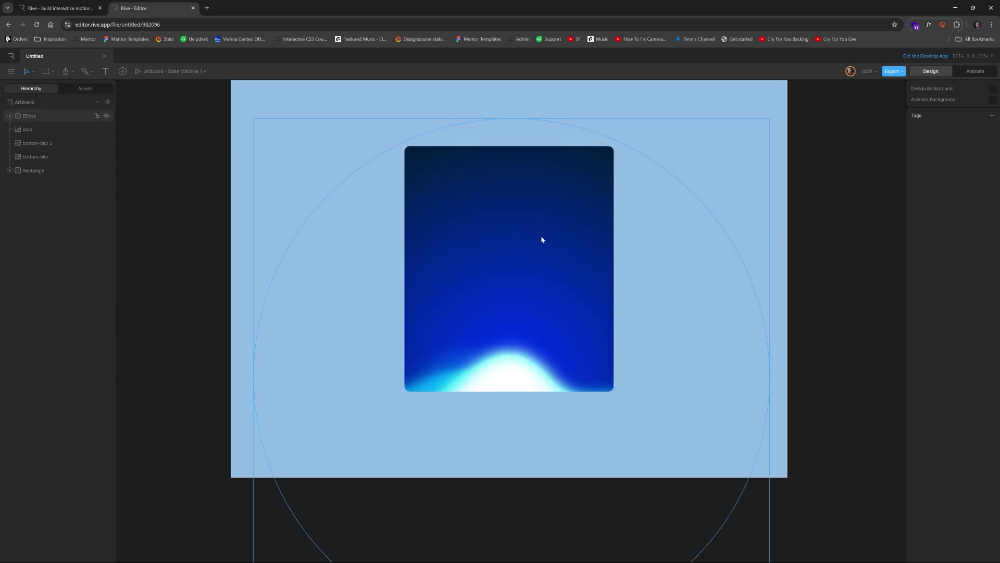
scroll(527, 282, "up", 1)
left_click(41, 133)
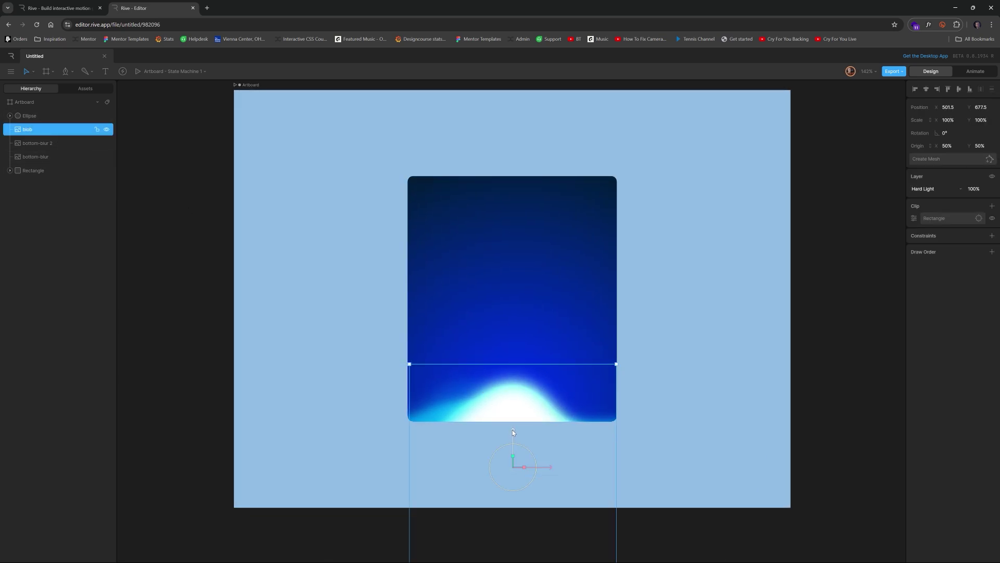
left_click_drag(513, 431, 513, 451)
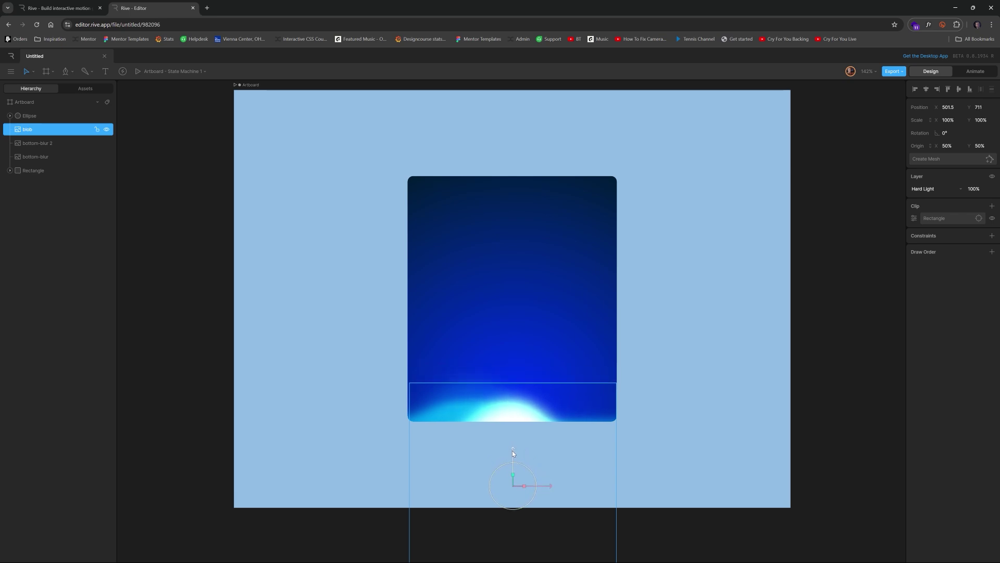
Switch to Animate mode and play back the Idle animation to review the lowered blob
left_click(975, 71)
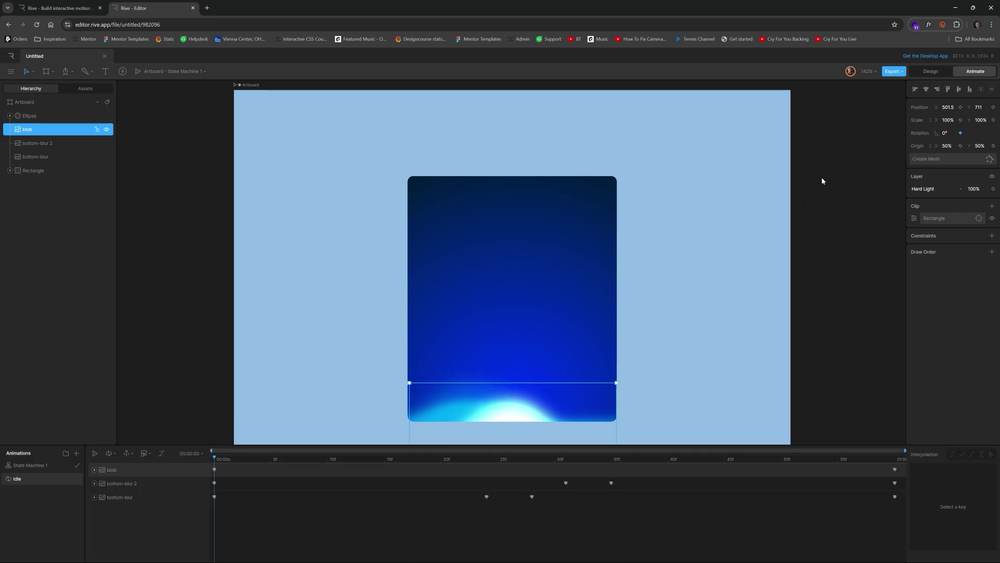
left_click(223, 322)
scroll(218, 315, "down", 2)
left_click_drag(208, 315, 272, 255)
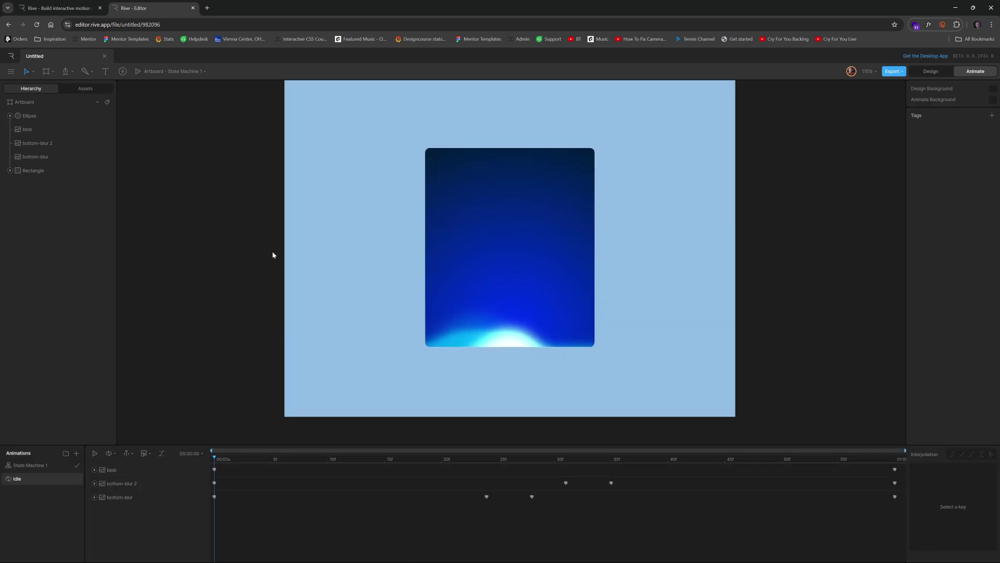
key("space")
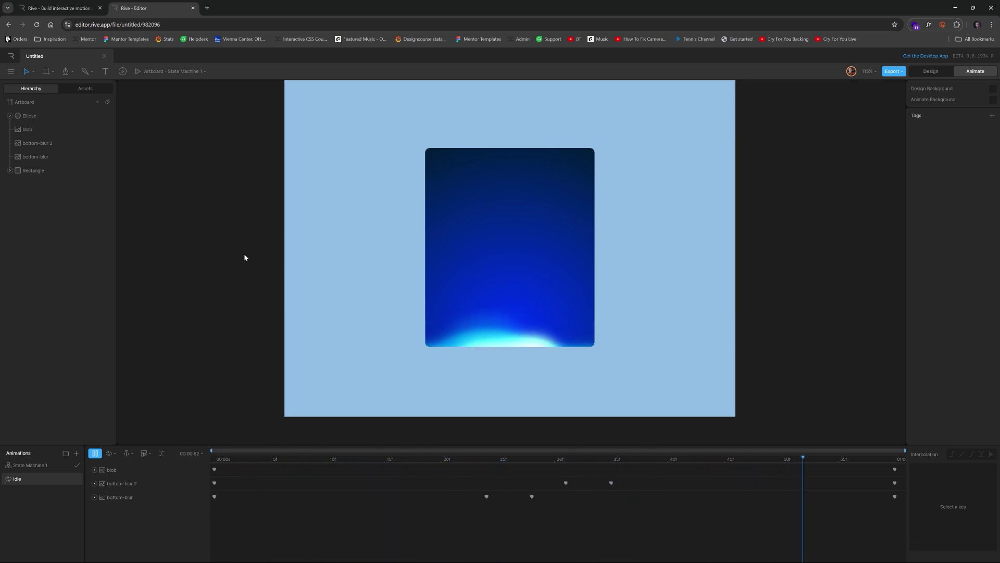
key("space")
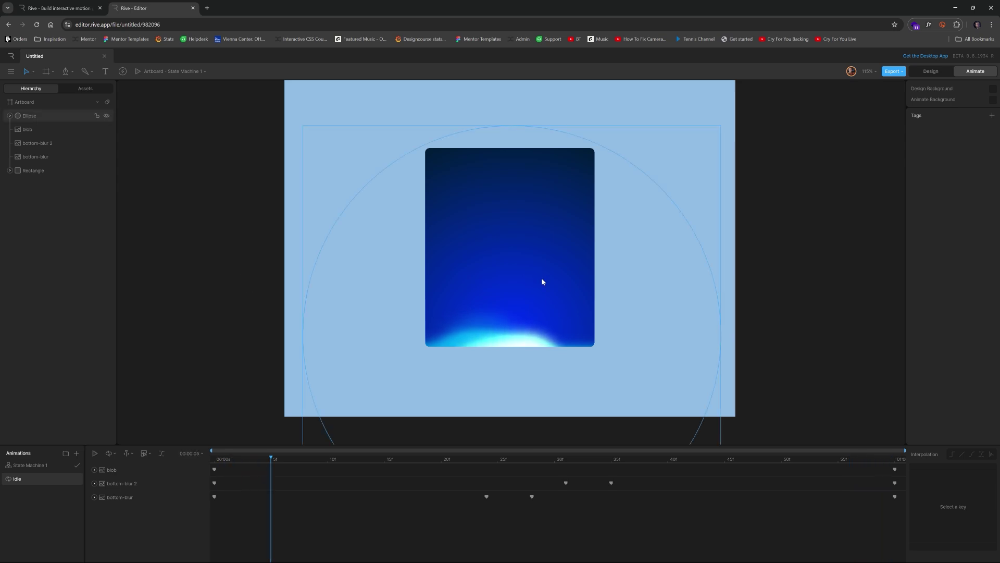
Return to Design mode and change the ellipse's blend mode to Overlay
left_click(931, 71)
left_click(507, 266)
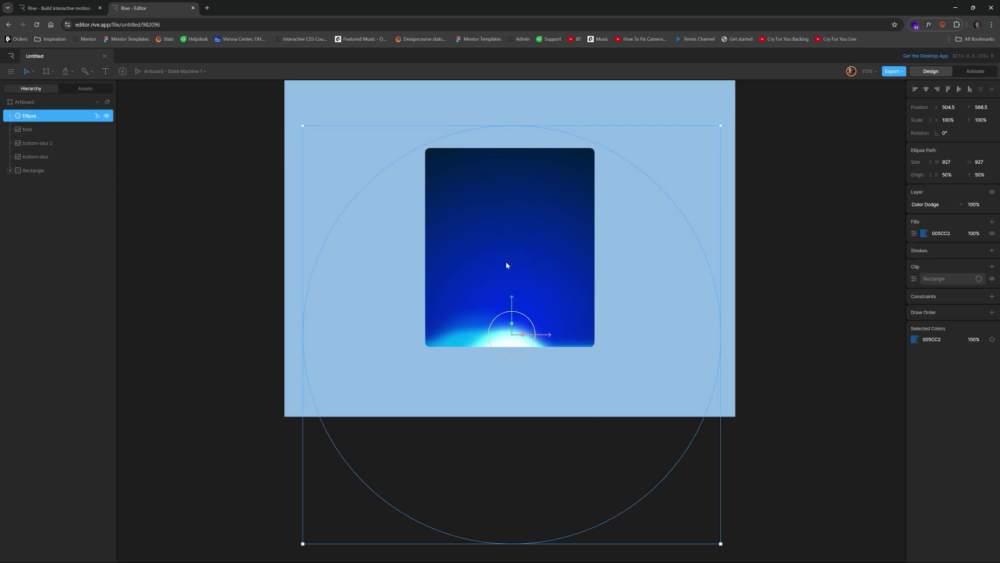
left_click(924, 233)
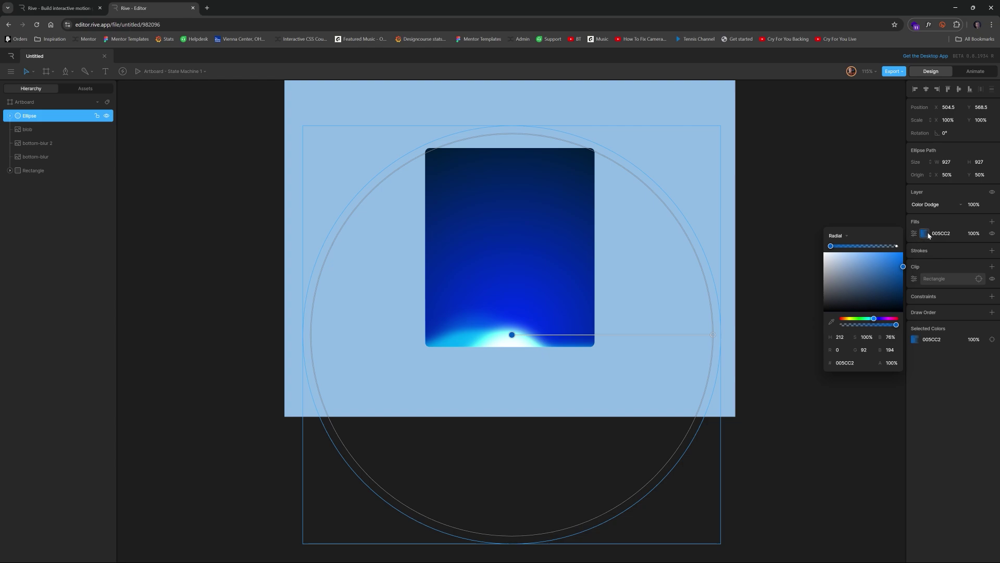
left_click(936, 204)
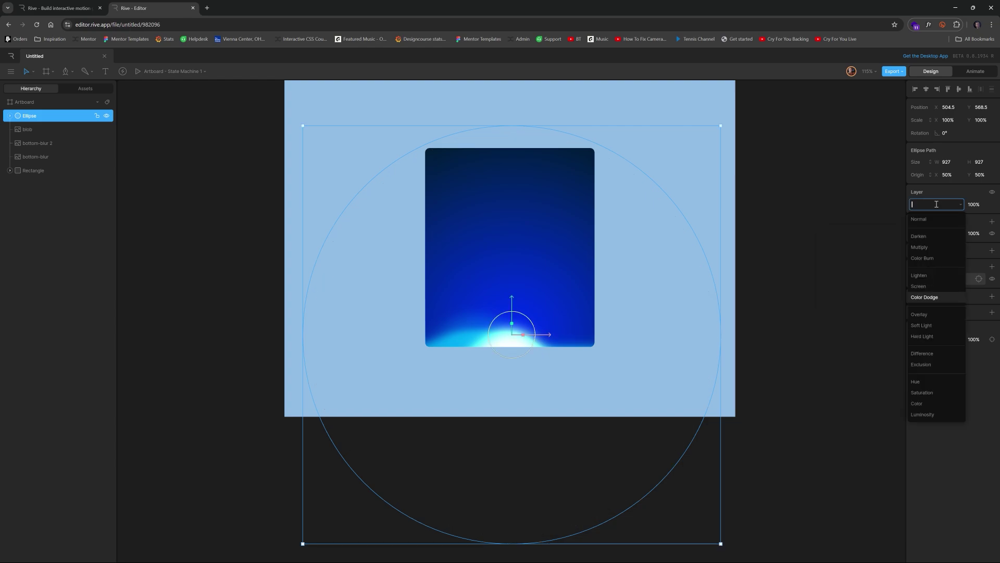
left_click(930, 316)
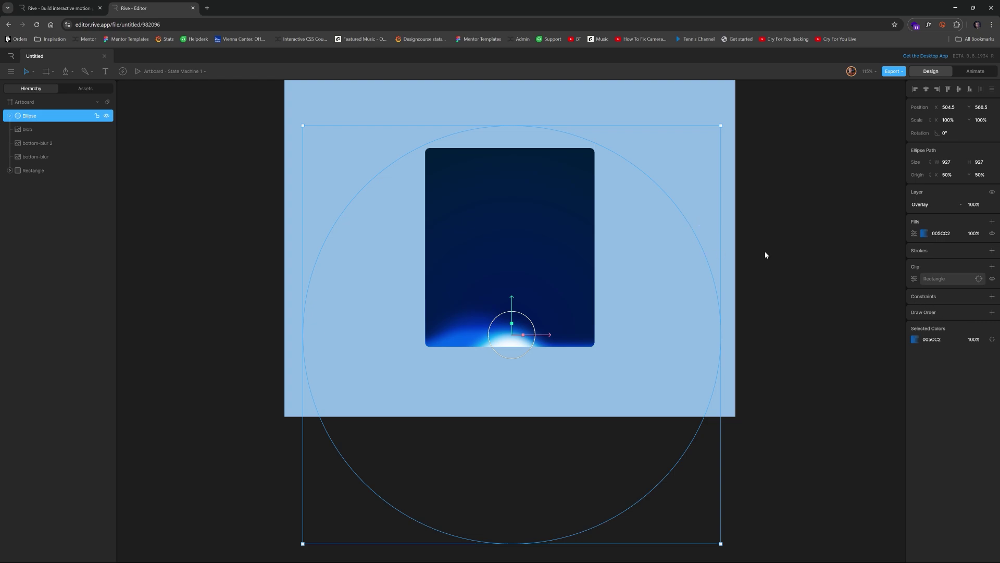
Brighten the inner stop of the ellipse's radial gradient to blue 0B7FFF
left_click(924, 233)
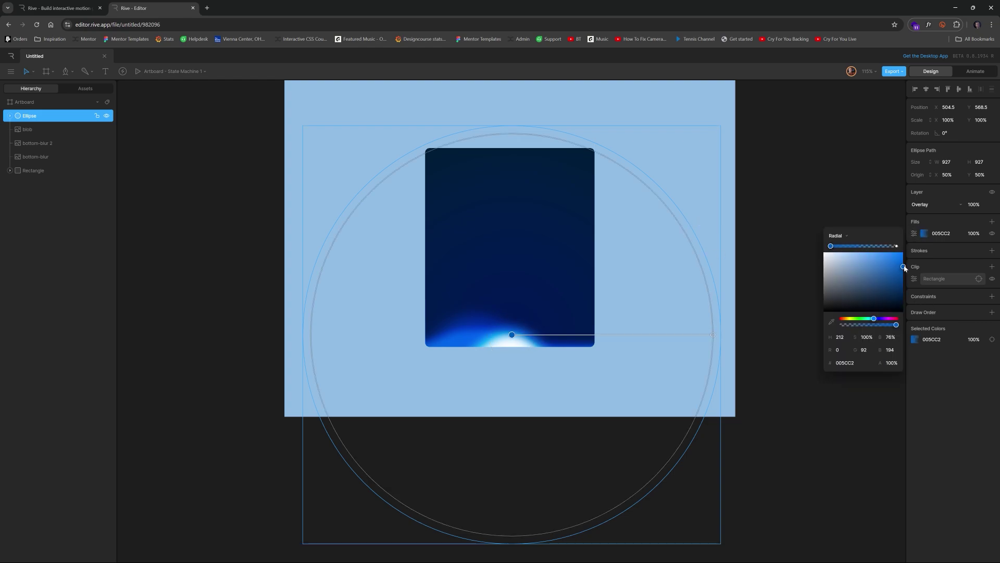
left_click_drag(904, 267, 899, 223)
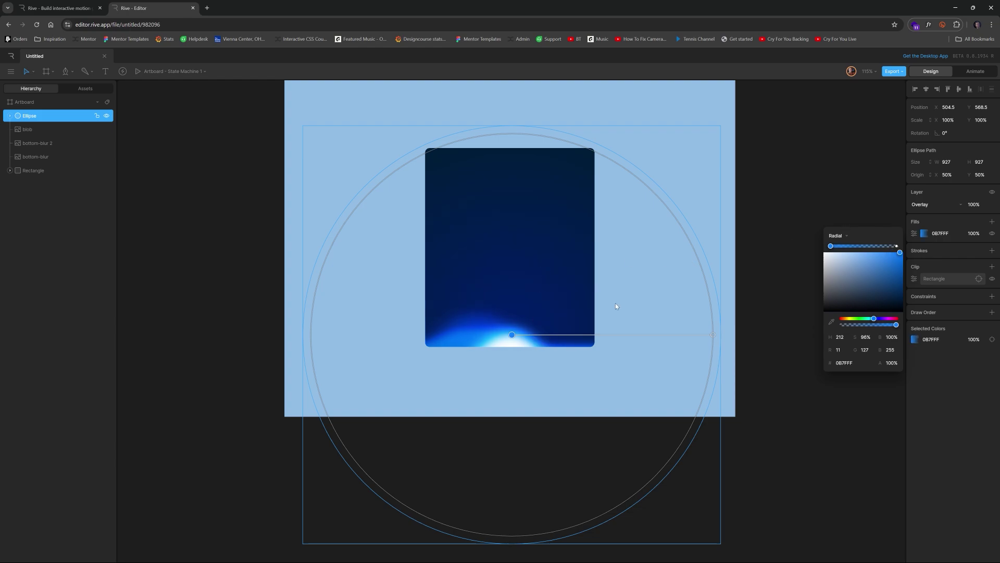
left_click(780, 200)
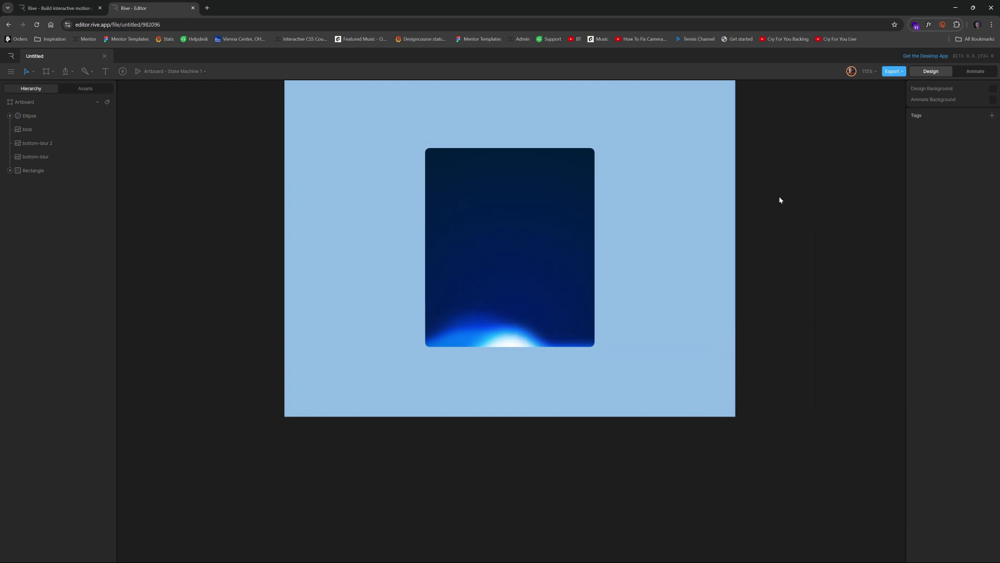
Play back the Idle animation in Animate mode to review the brightened glow up close and against the static design
left_click(976, 71)
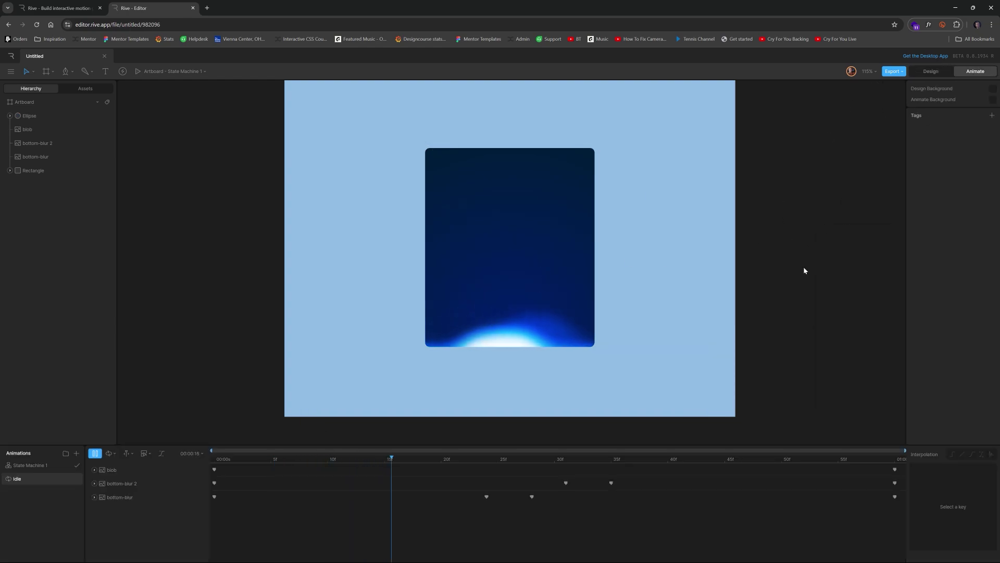
scroll(512, 351, "up", 5)
scroll(513, 358, "up", 3)
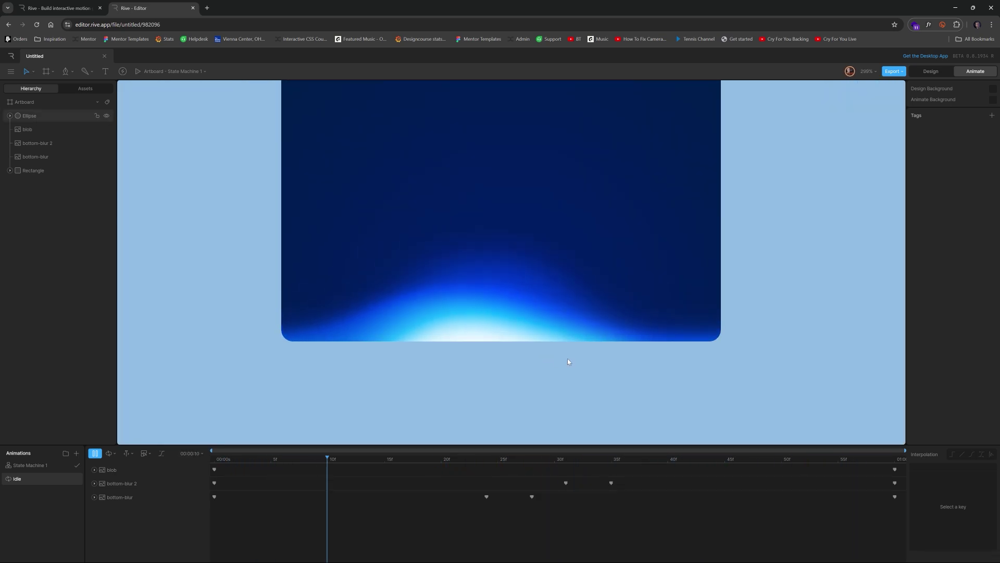
scroll(568, 360, "down", 8)
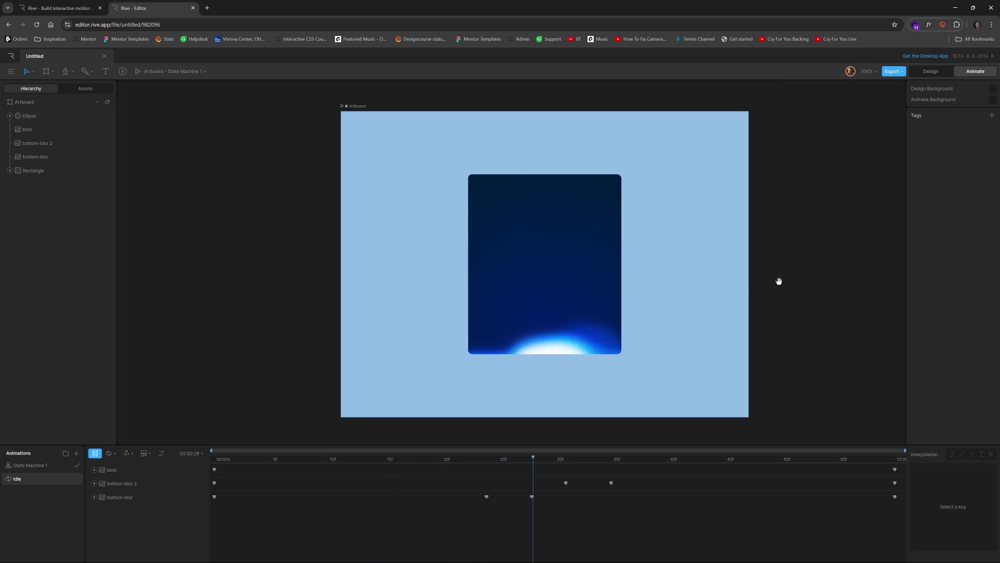
key("space")
scroll(729, 263, "right", 1)
scroll(620, 245, "up", 2)
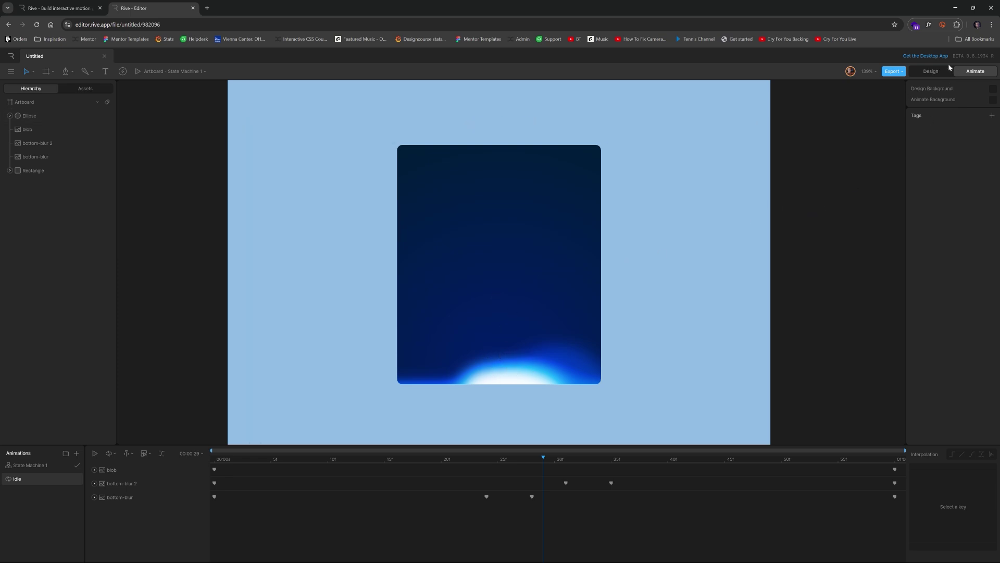
left_click(932, 71)
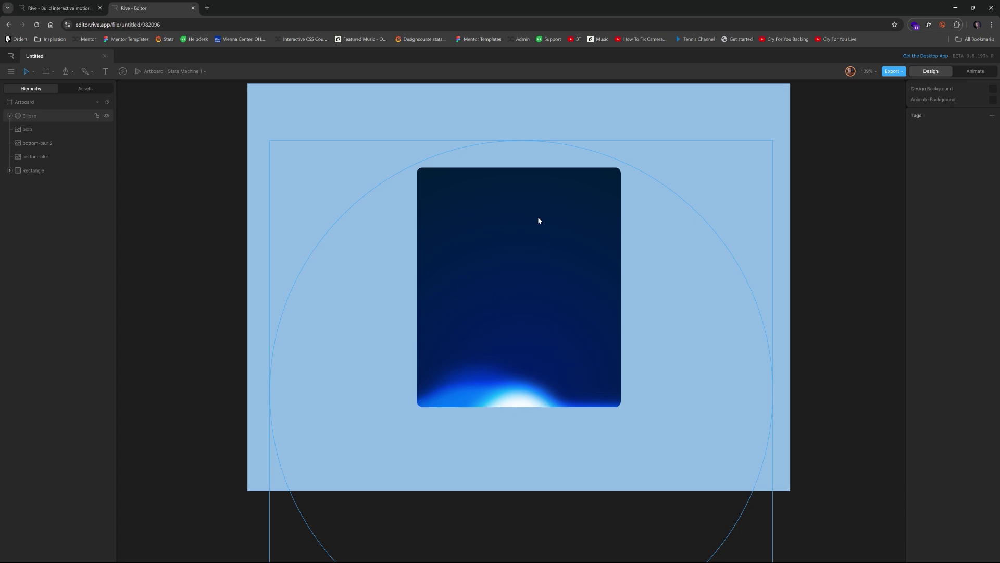
left_click(975, 71)
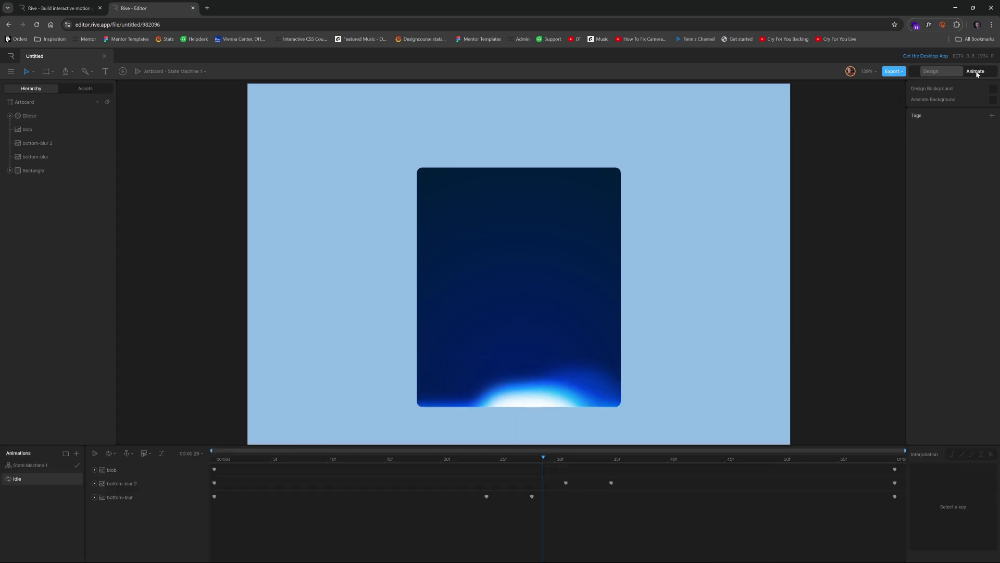
Duplicate the Idle animation and rename the copy Hover
left_click(25, 480)
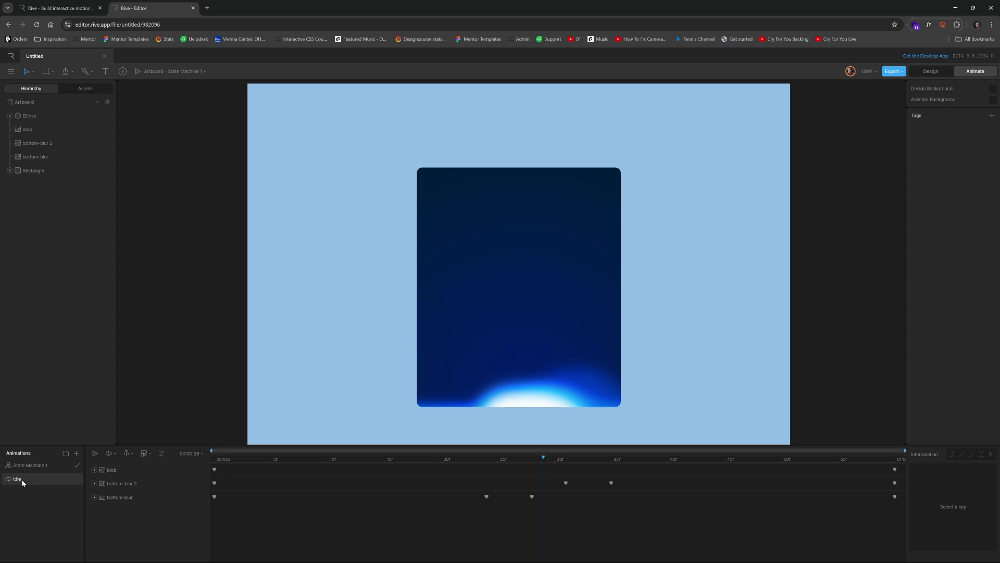
right_click(23, 482)
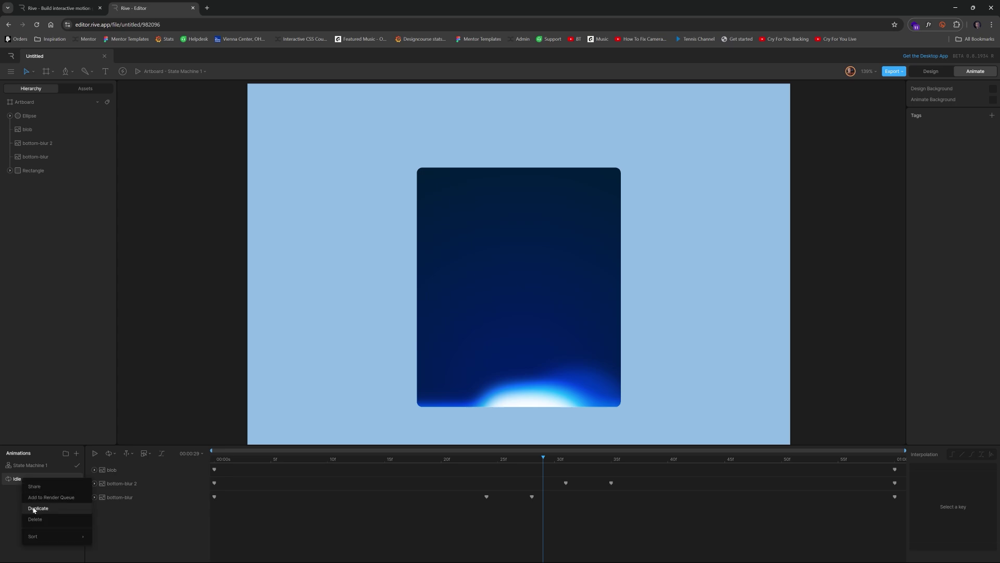
left_click(34, 508)
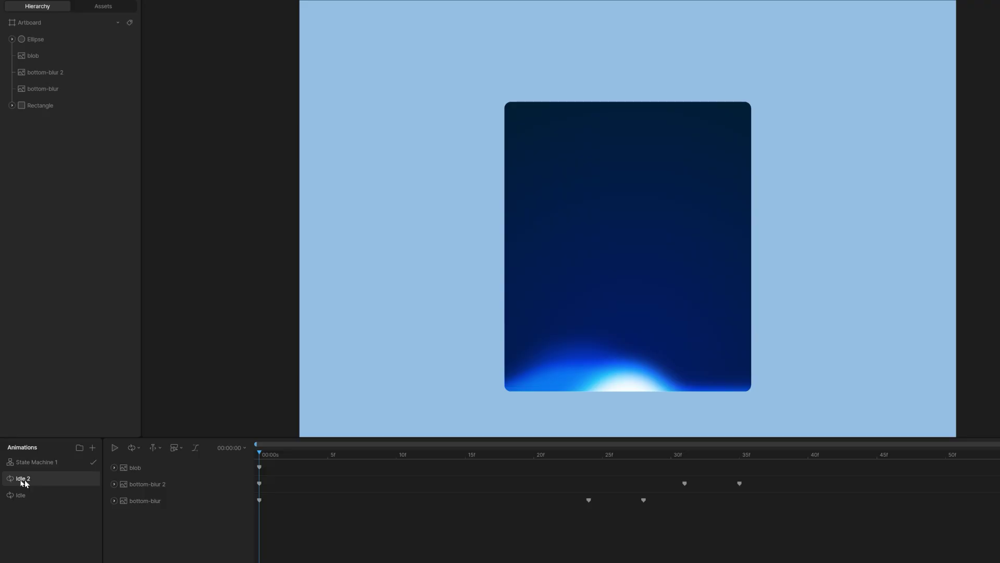
double_click(26, 480)
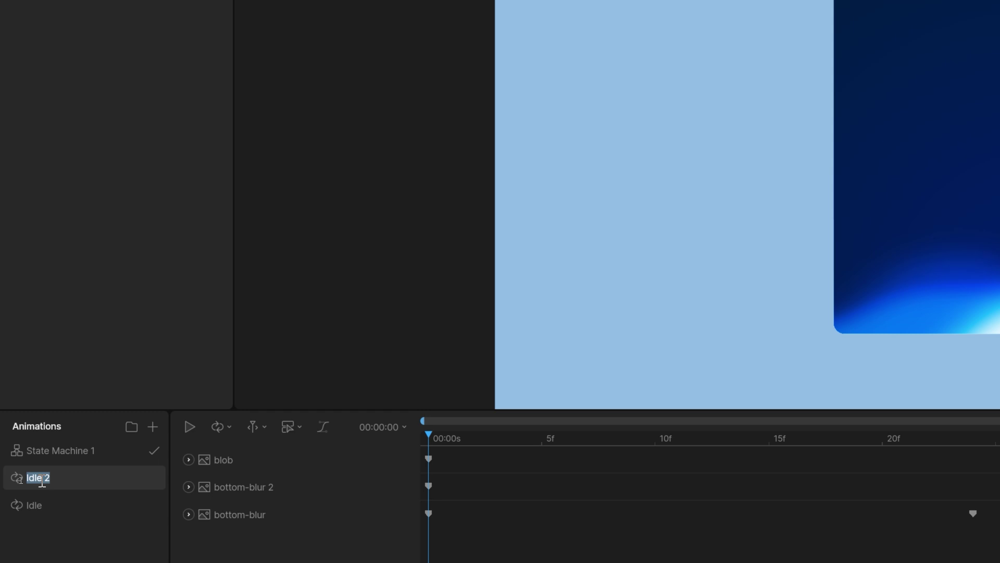
type("Hover")
key("Return")
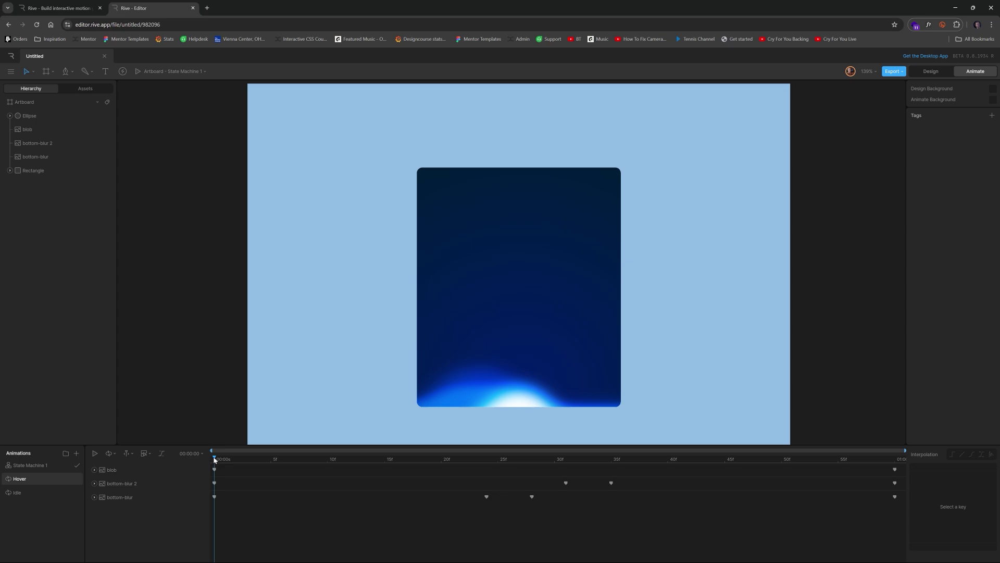
Raise the blob to Y 615 at the first frame of the Hover animation and compare it with Idle
left_click(121, 468)
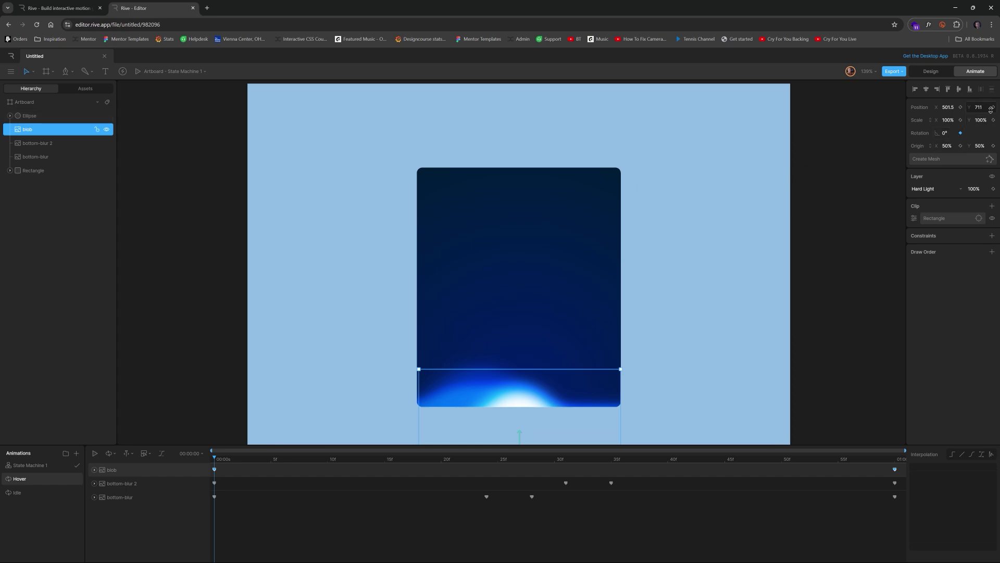
left_click_drag(990, 104, 986, 154)
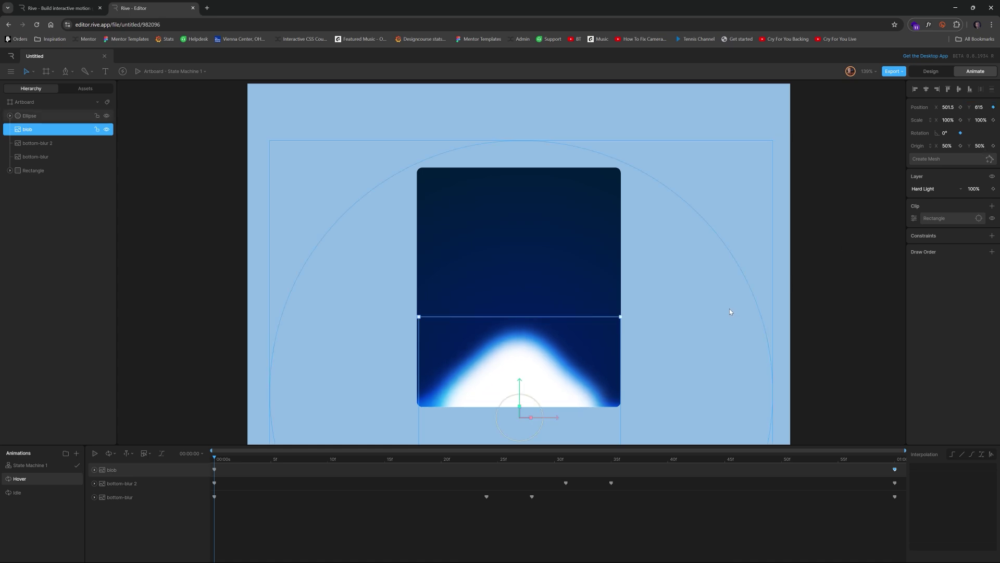
left_click_drag(433, 458, 212, 464)
left_click(29, 493)
left_click(26, 496)
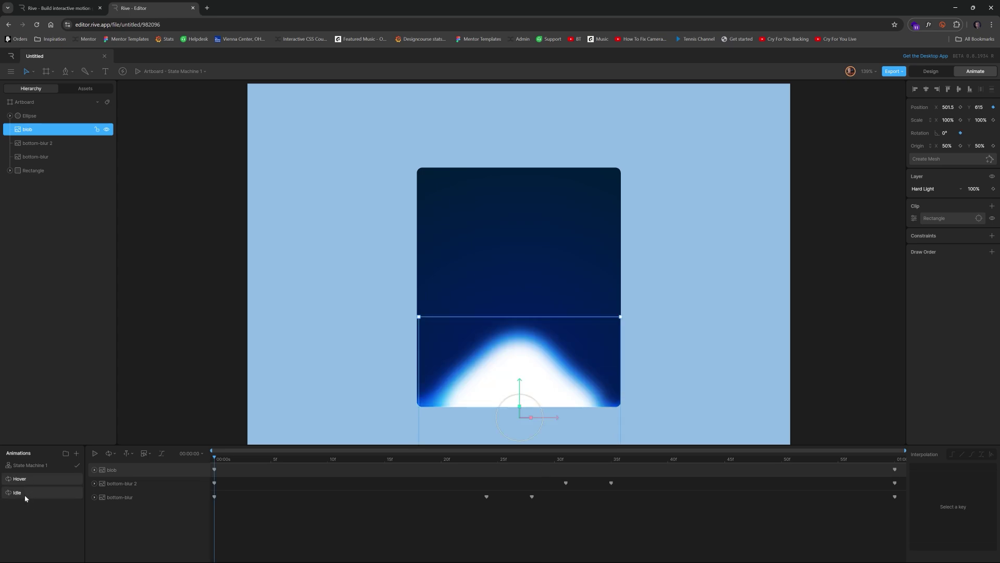
left_click(26, 496)
left_click(28, 479)
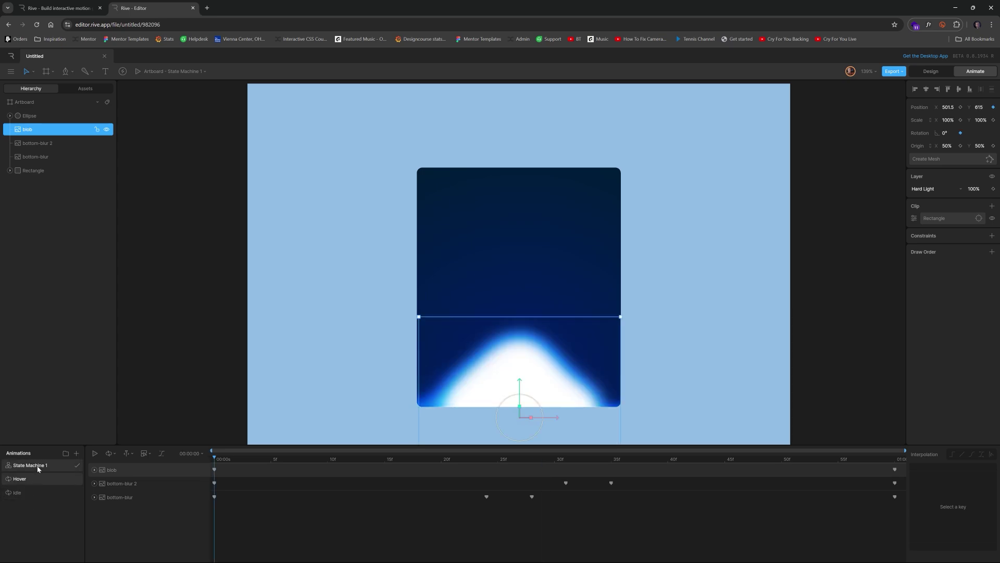
Open State Machine 1, expand its listeners and deselect the blob
left_click(38, 469)
left_click(92, 453)
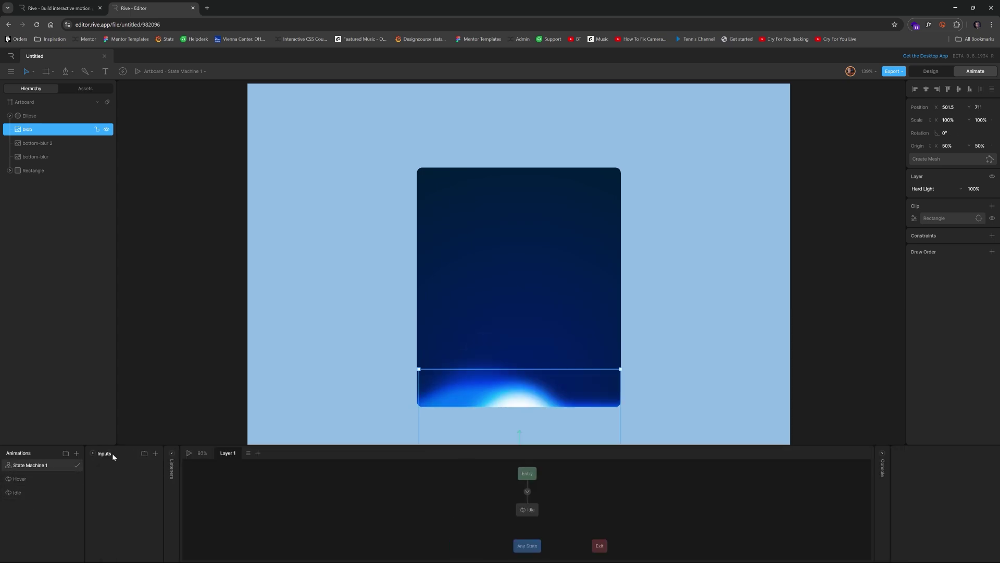
left_click(171, 453)
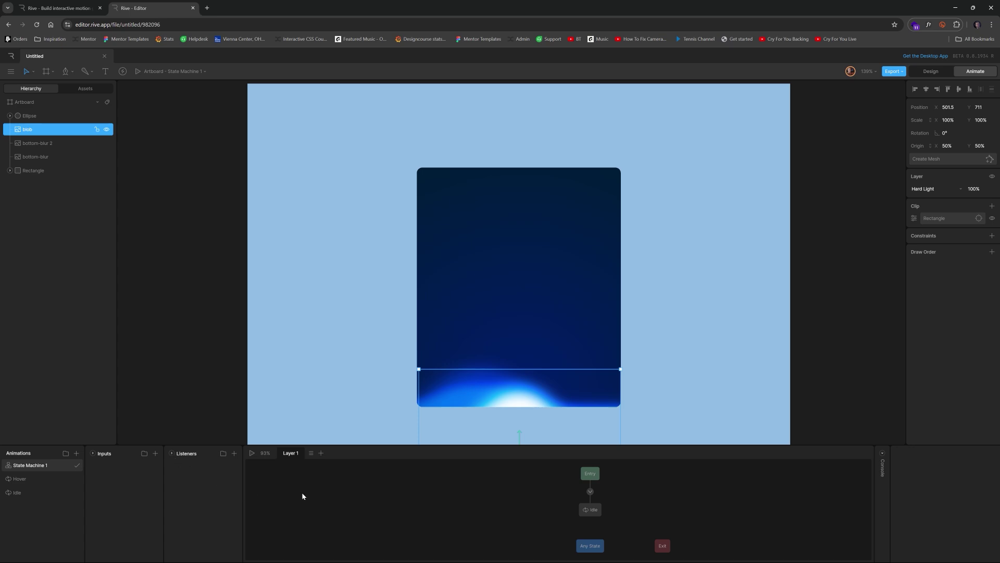
left_click(185, 371)
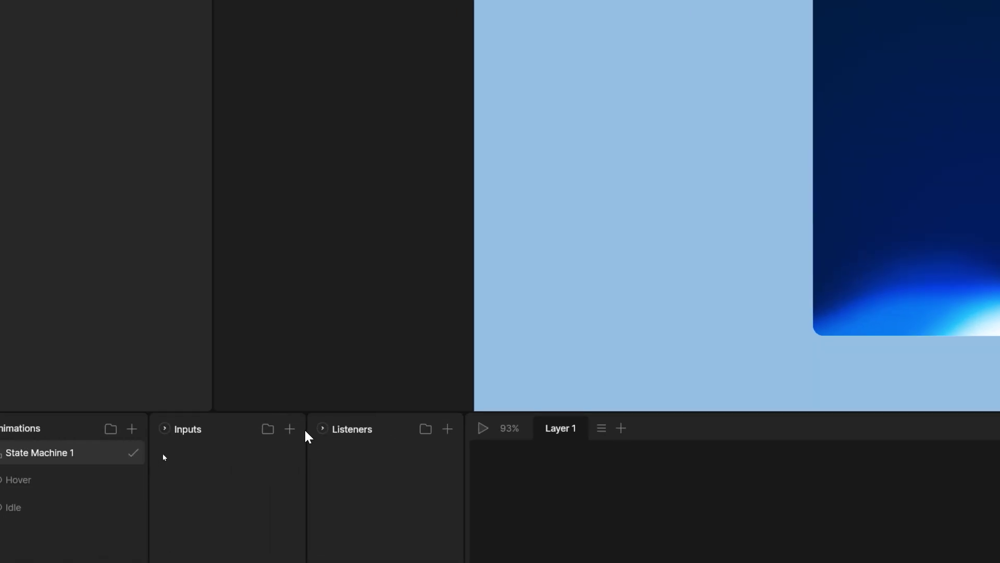
Add a boolean input to State Machine 1, name it Button_Hover and leave it off by default
left_click(156, 453)
left_click(308, 490)
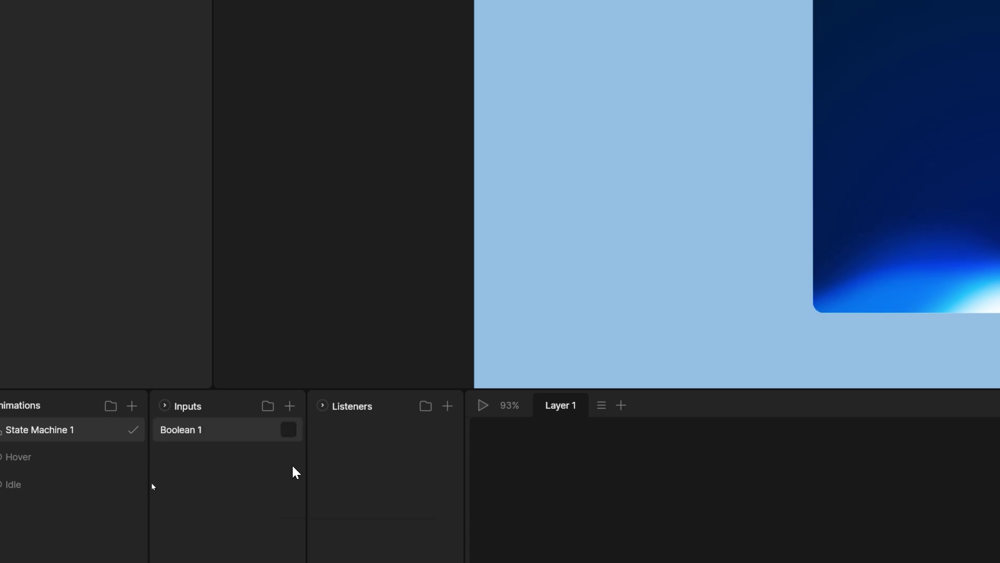
double_click(192, 432)
type("Btto")
key("BackSpace")
key("BackSpace")
key("BackSpace")
type("utton Ho")
key("BackSpace")
key("BackSpace")
type("Hover")
left_click(290, 432)
left_click(290, 430)
Add a listener to the state machine and name it Button Enter
left_click(442, 415)
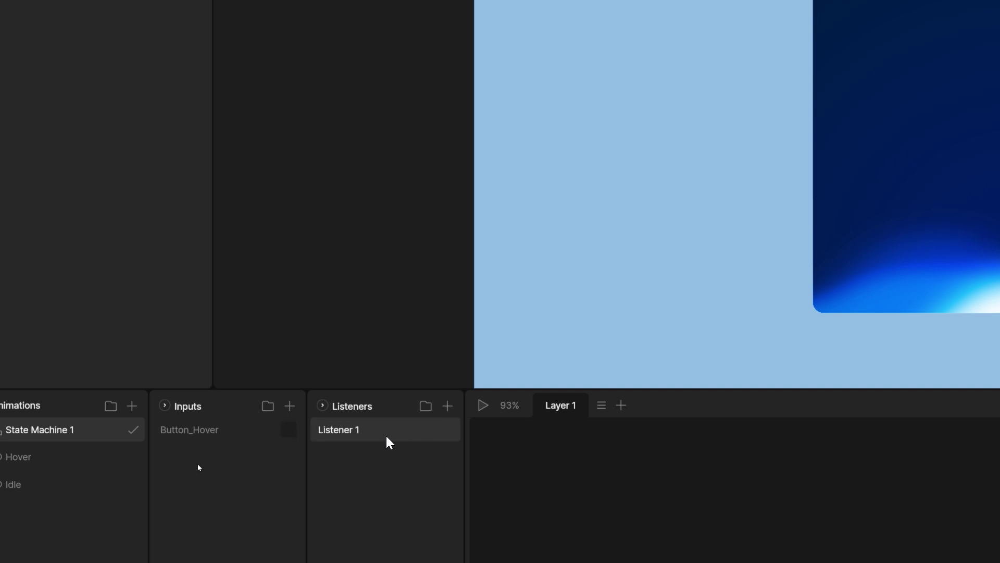
double_click(354, 437)
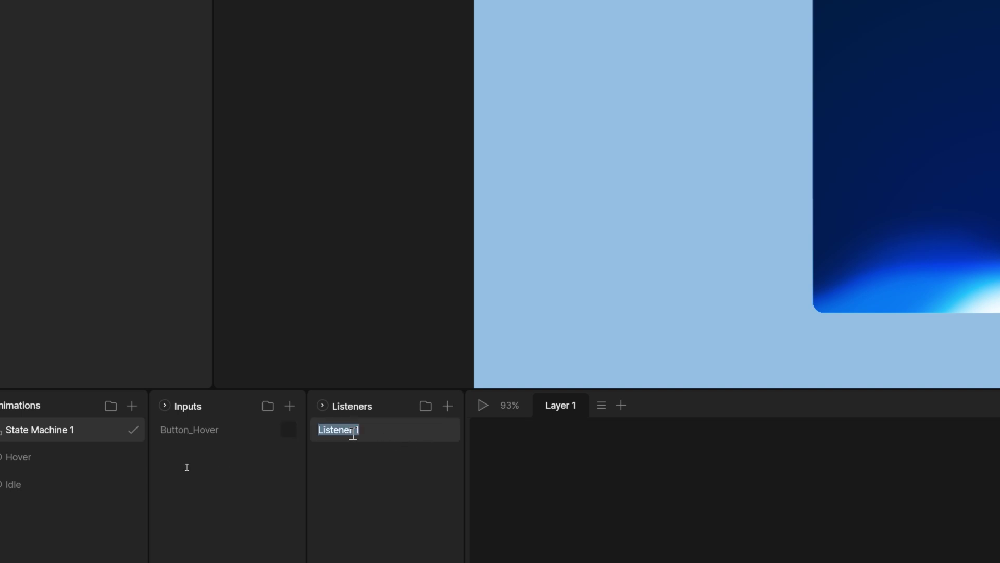
type("Button Enter")
key("Return")
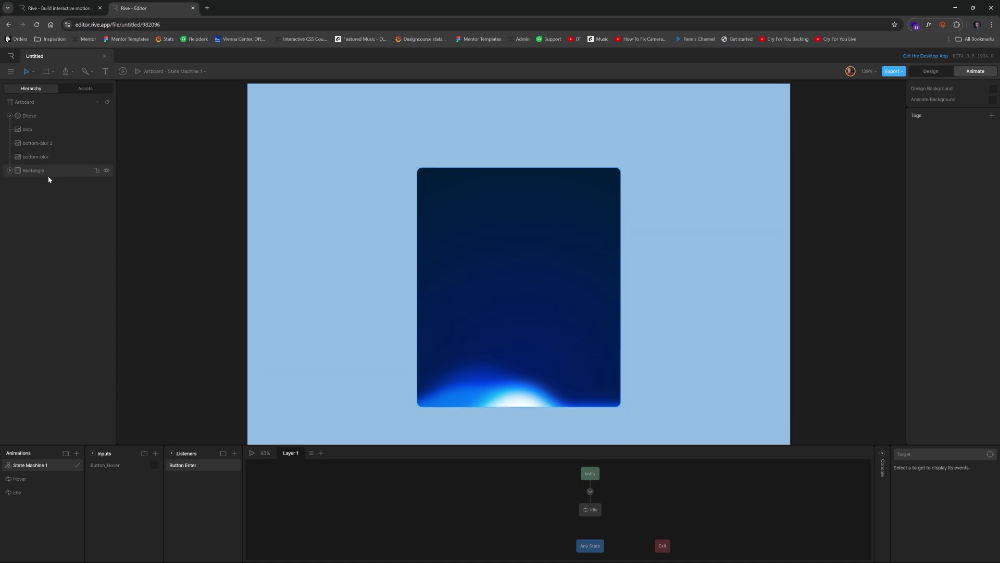
Target the Button Enter listener at Rectangle and make Pointer Enter set Button_Hover to true
left_click(989, 454)
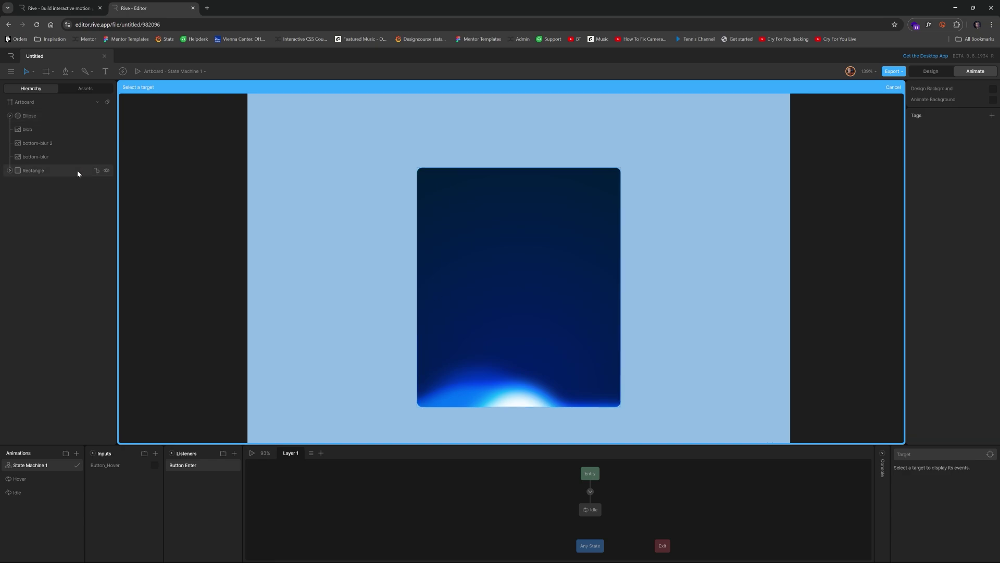
left_click(55, 172)
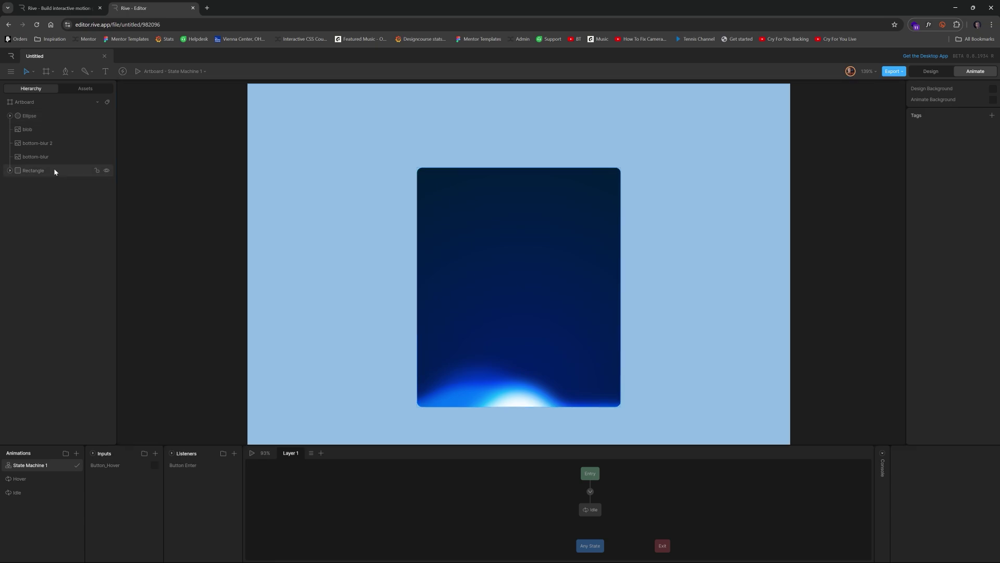
left_click(188, 466)
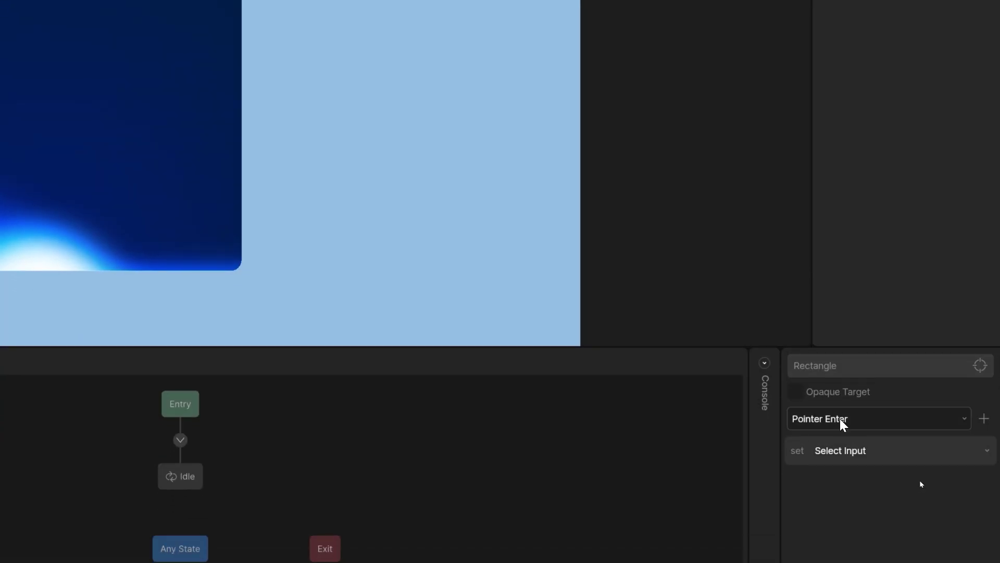
left_click(848, 450)
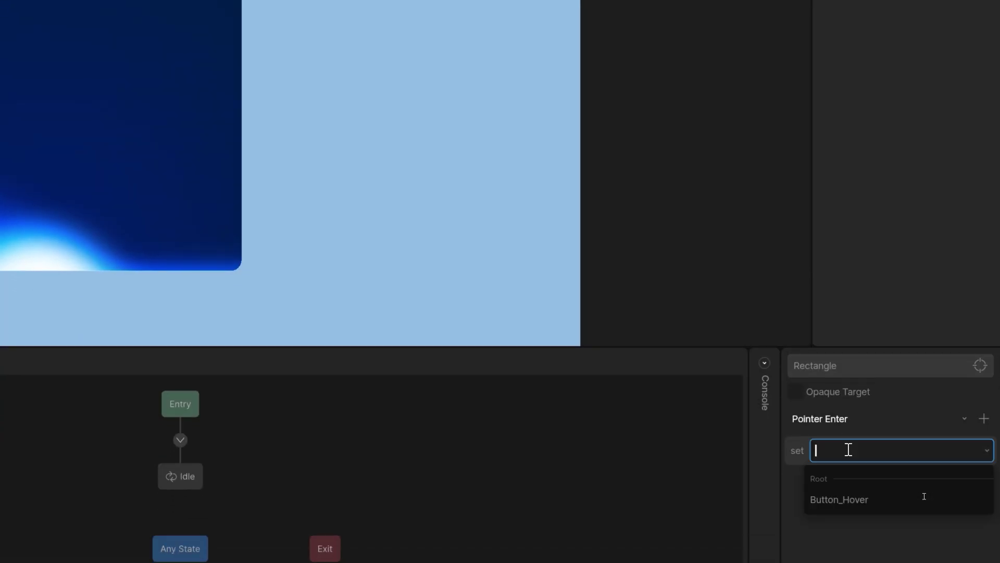
left_click(860, 493)
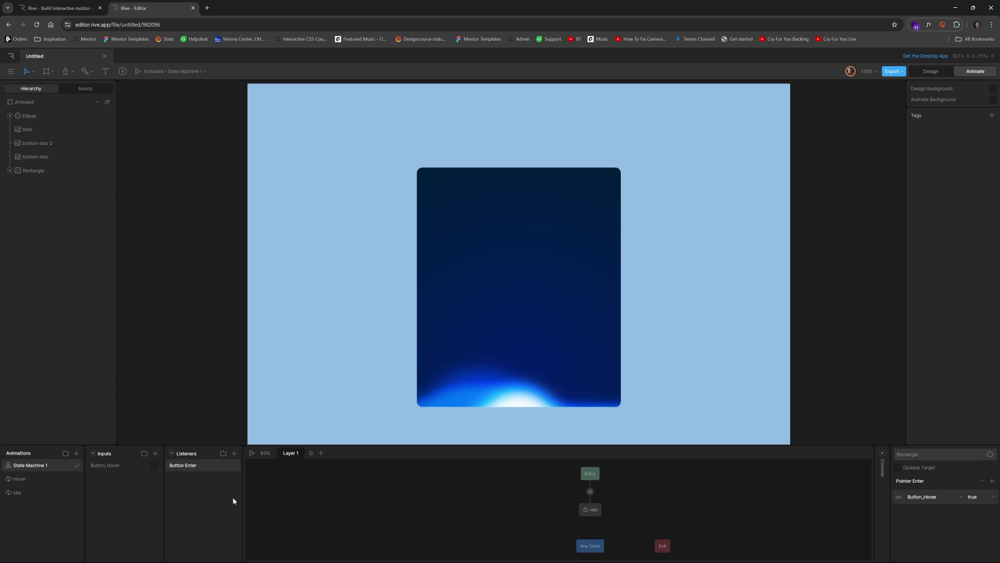
Duplicate the Button Enter listener as Button Exit and make it set Button_Hover to false
right_click(191, 468)
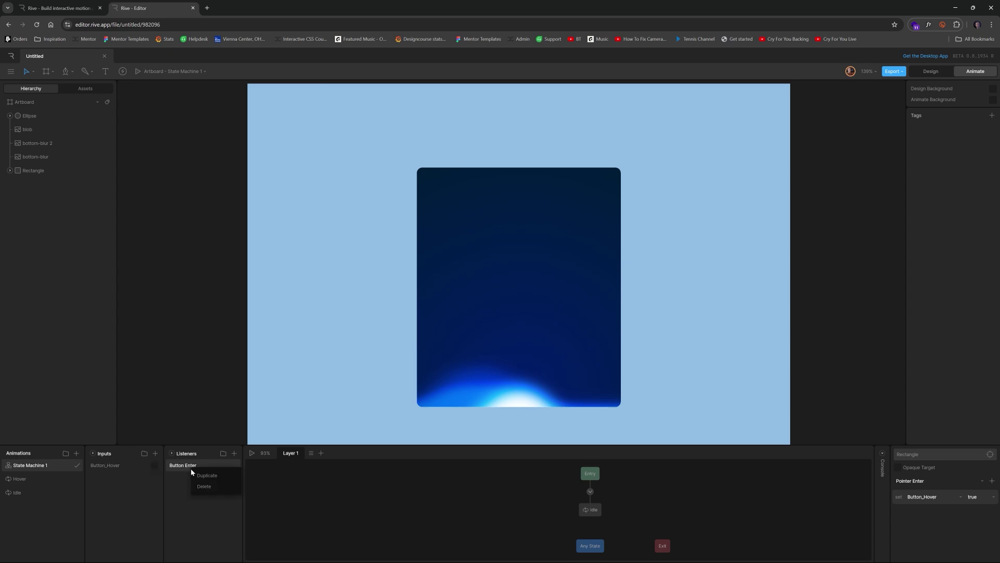
left_click(199, 478)
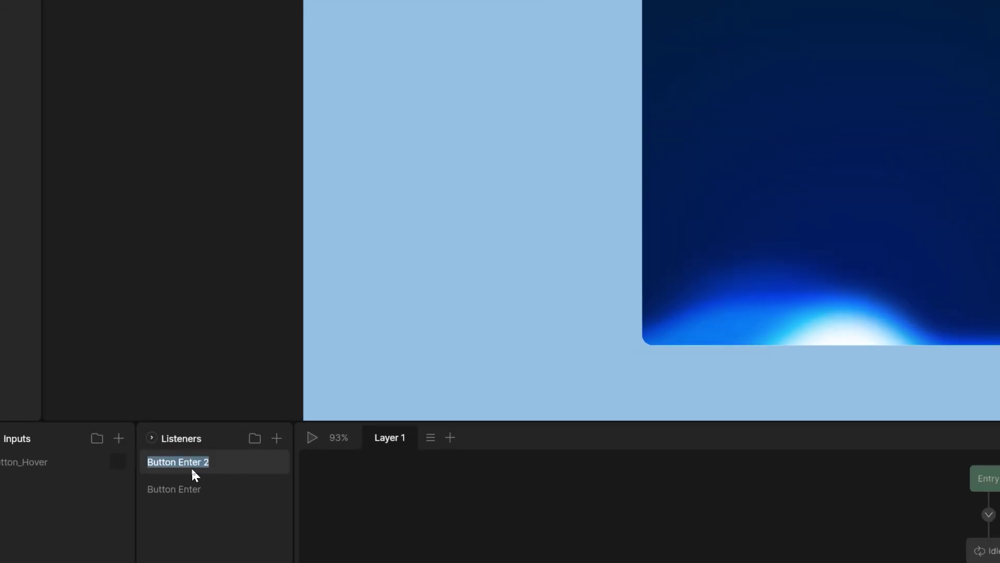
type("Butto")
key("Return")
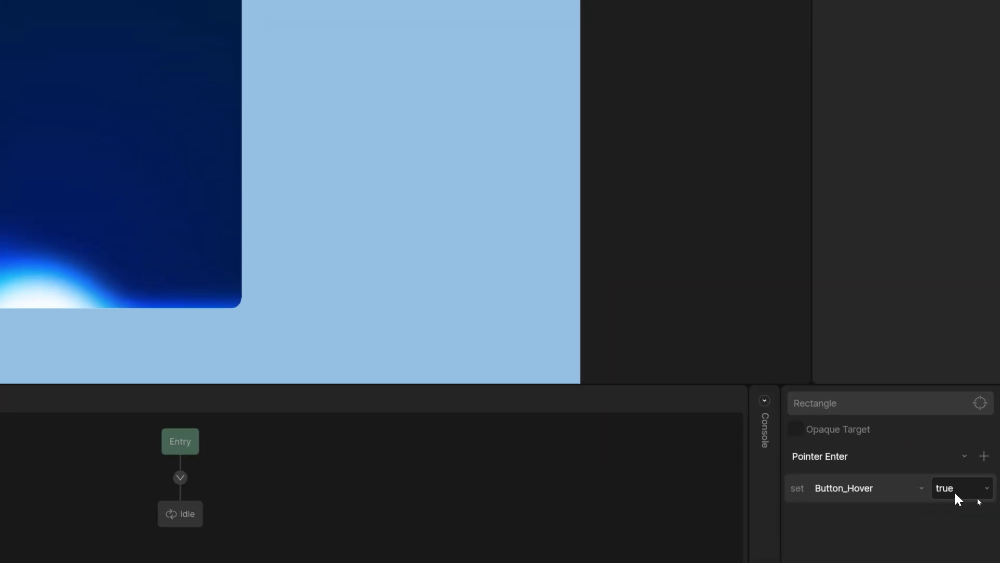
left_click(977, 499)
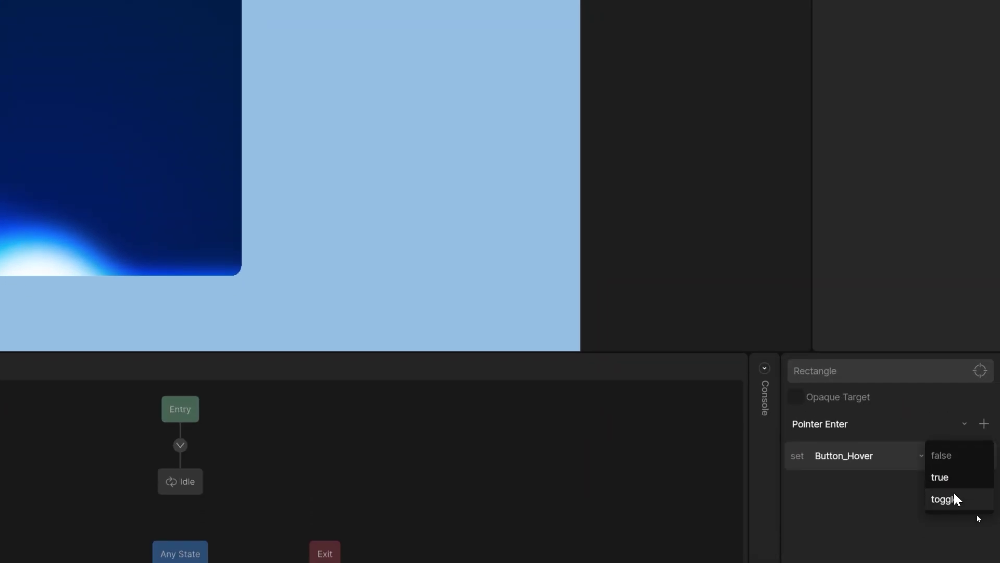
left_click(943, 455)
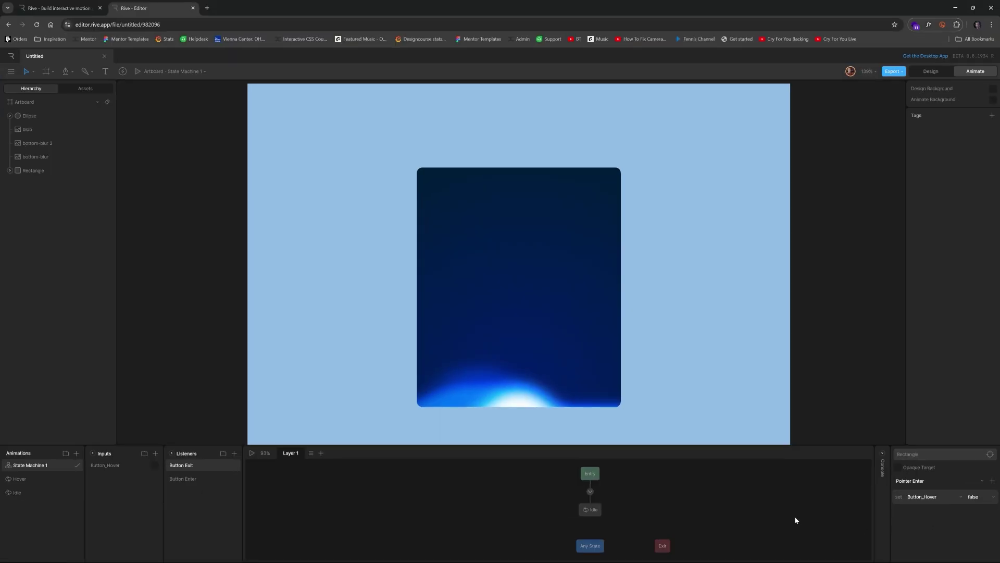
Preview the state machine briefly, stop it, and add the Hover animation as a state beside Idle
key("space")
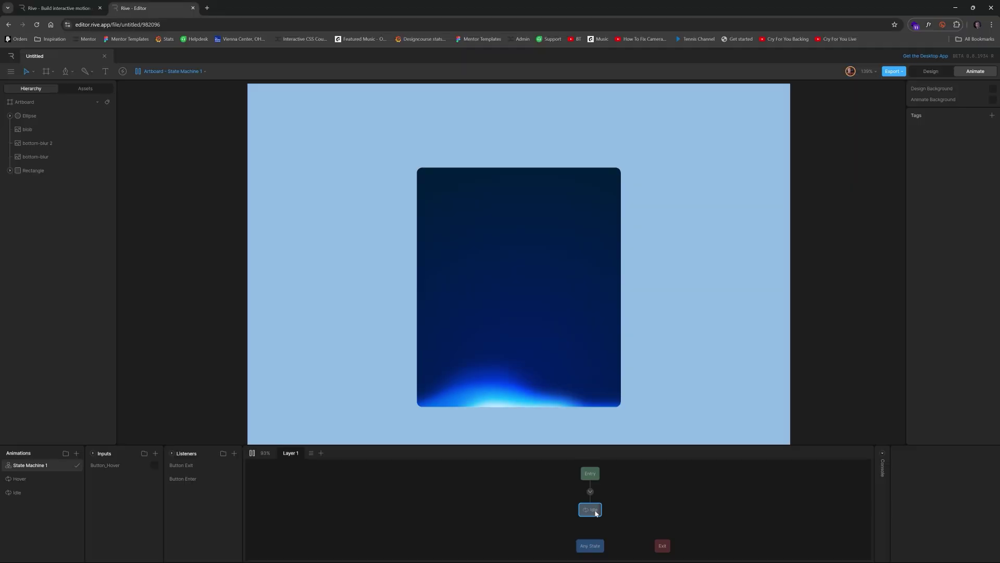
key("space")
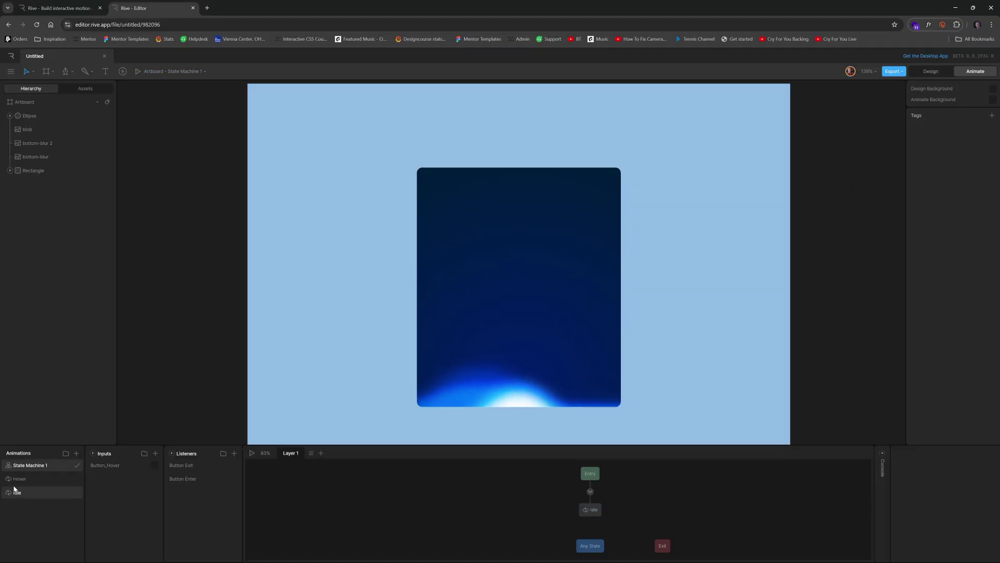
left_click_drag(23, 482, 646, 515)
scroll(648, 521, "up", 1)
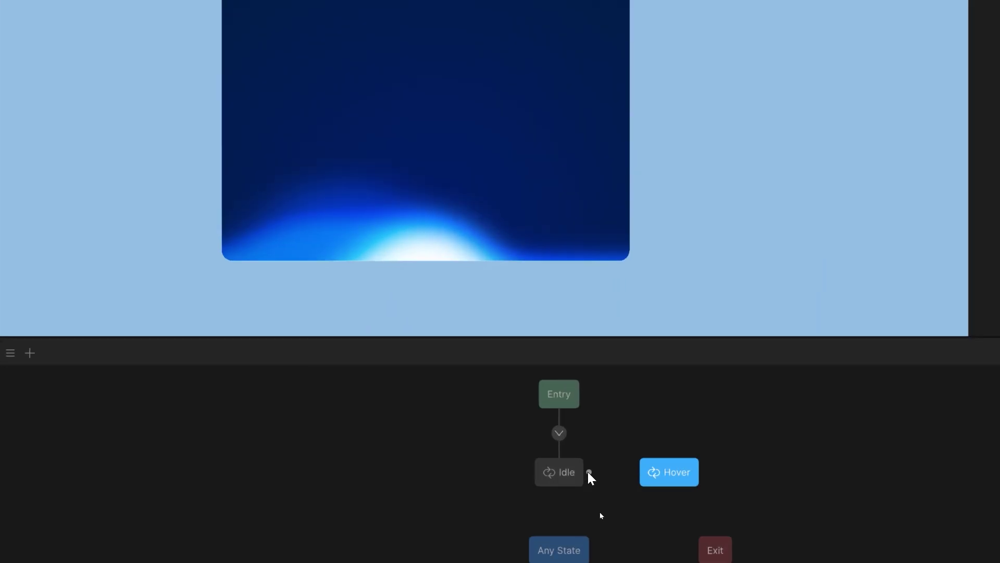
Connect the Idle state to the Hover state with a transition and set its duration to 200 ms
left_click_drag(587, 473, 652, 477)
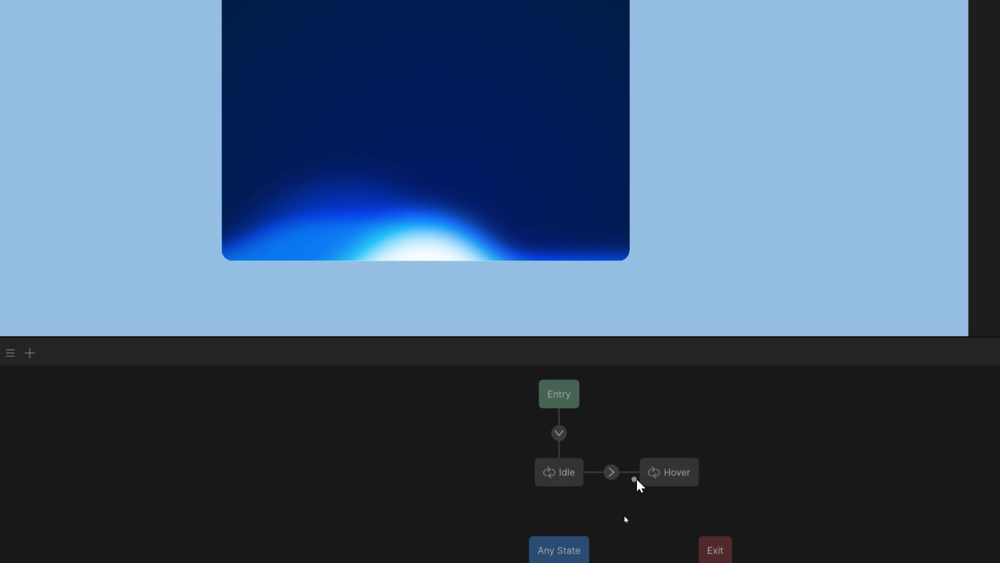
left_click(610, 474)
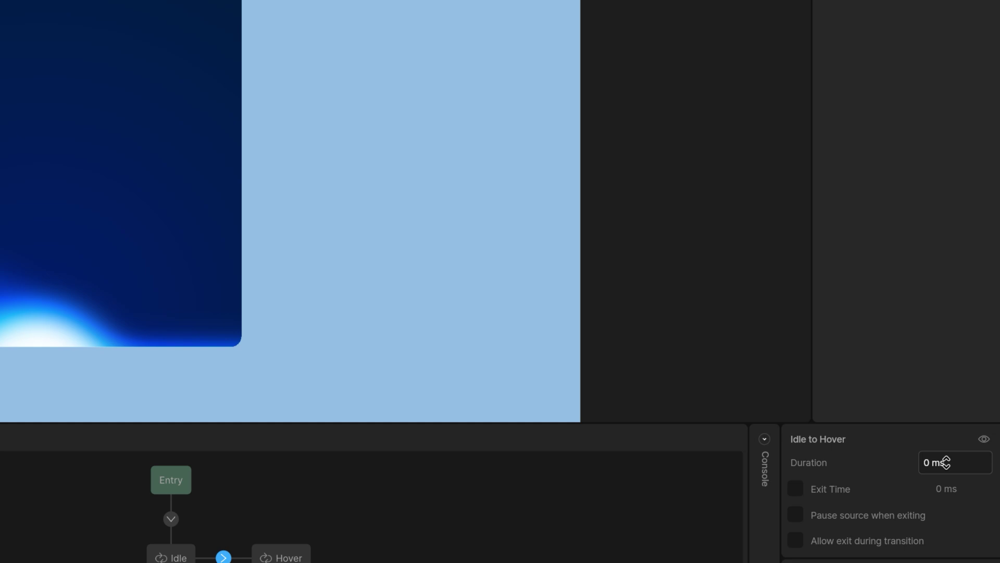
left_click(947, 463)
type("200ms")
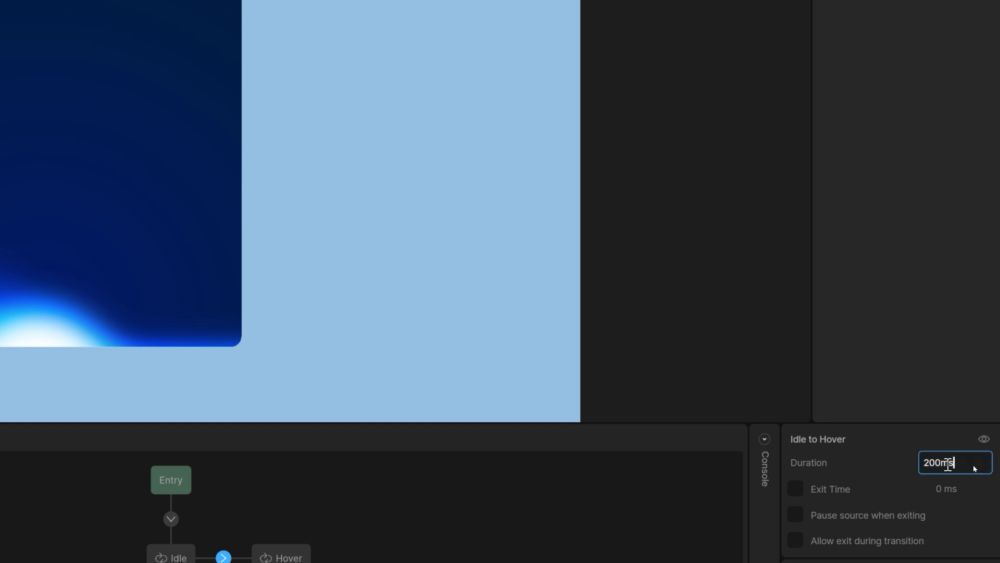
key("Return")
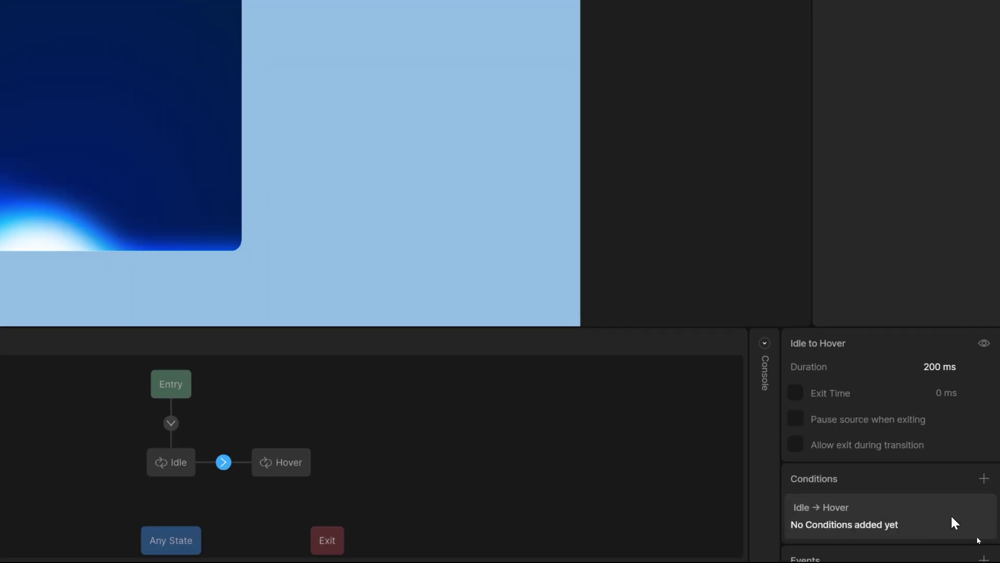
Add a condition to the Idle to Hover transition requiring Button_Hover to be true
left_click(983, 479)
left_click(931, 530)
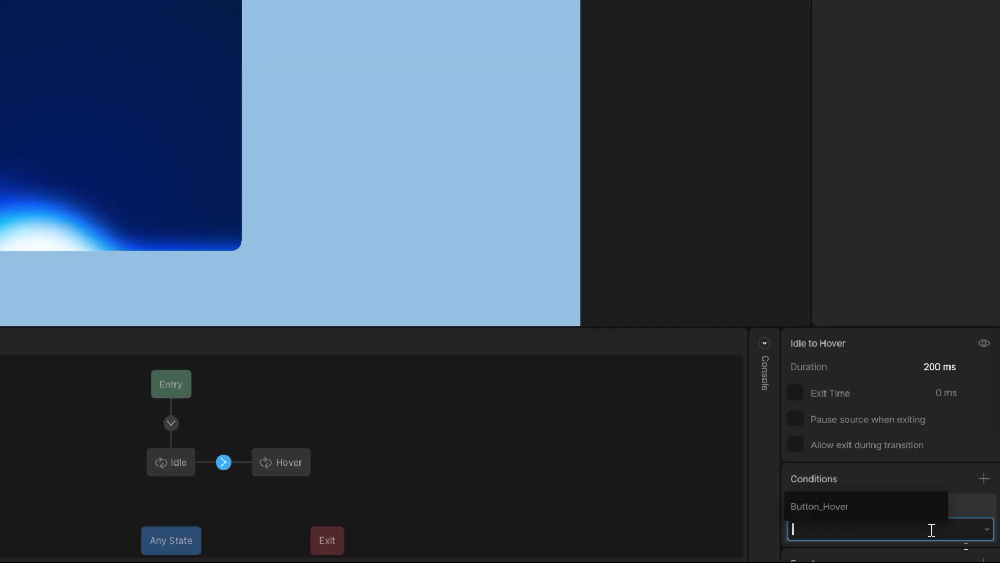
left_click(837, 506)
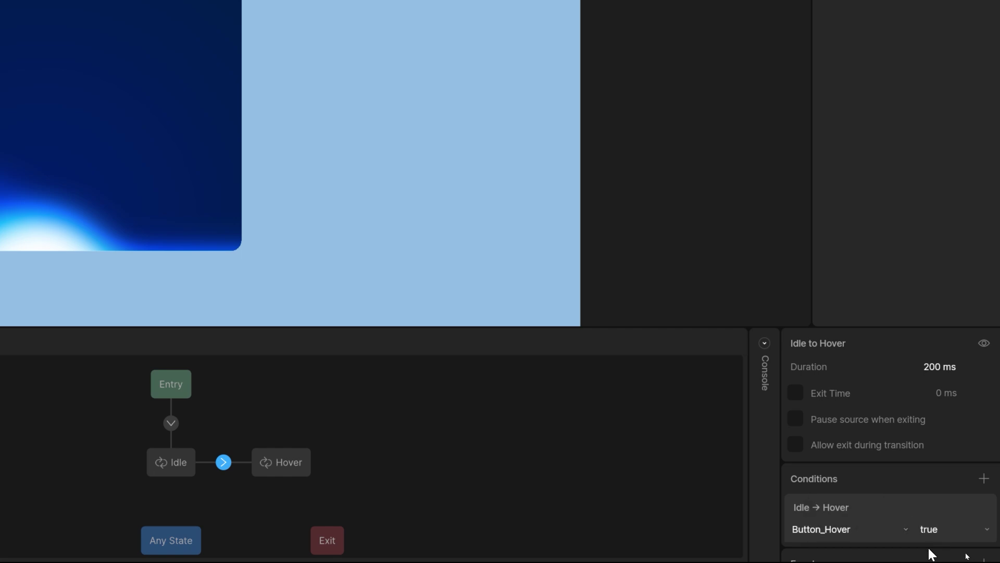
scroll(935, 534, "down", 5)
scroll(937, 516, "up", 5)
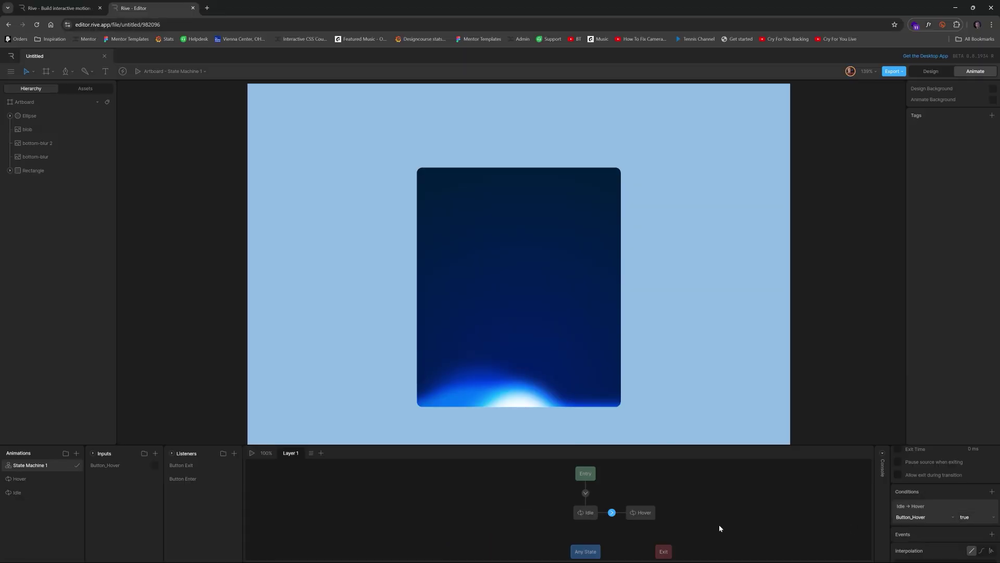
Play the state machine to test the Idle to Hover transition on the card, and stop the playback
left_click(367, 469)
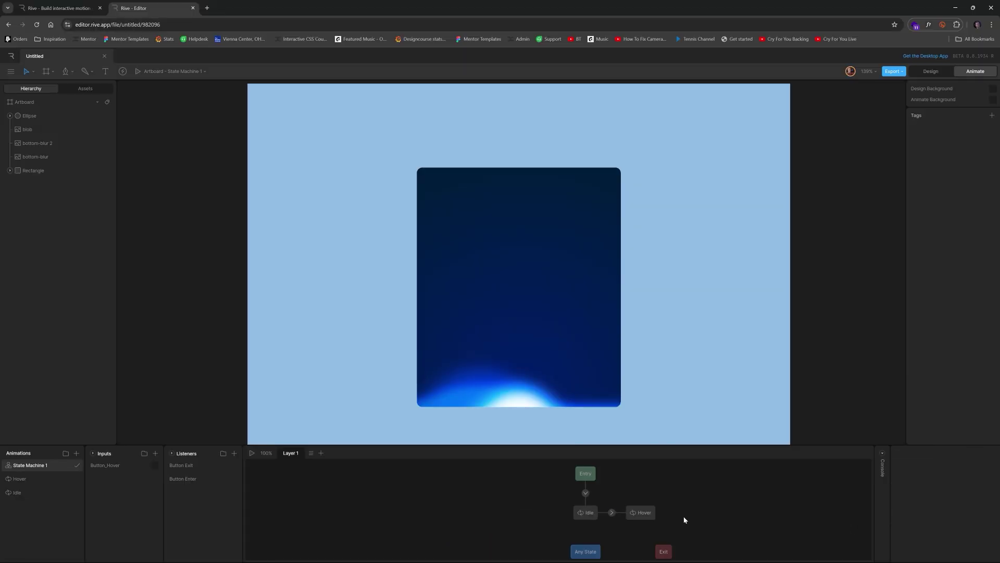
left_click(251, 453)
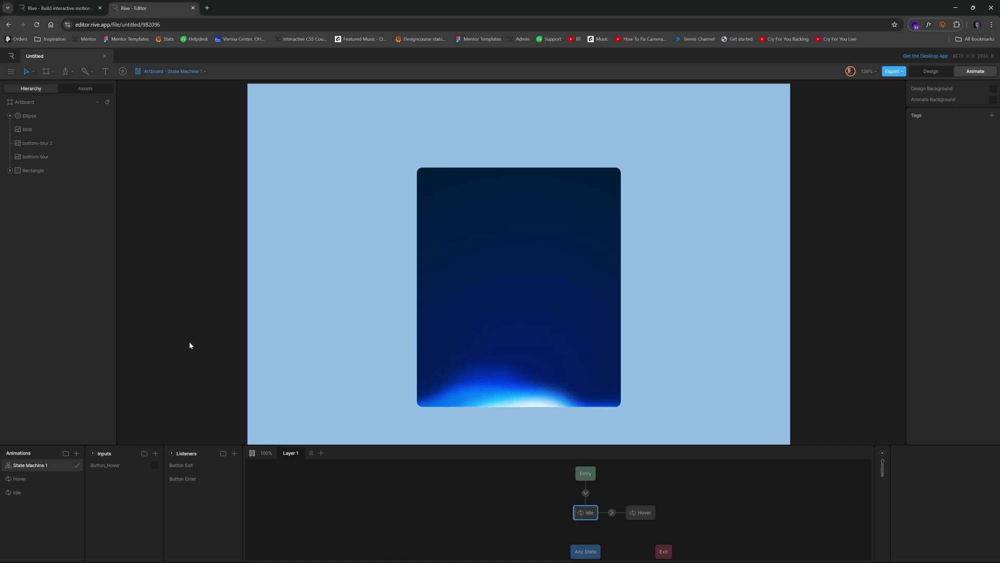
mouse_move(462, 284)
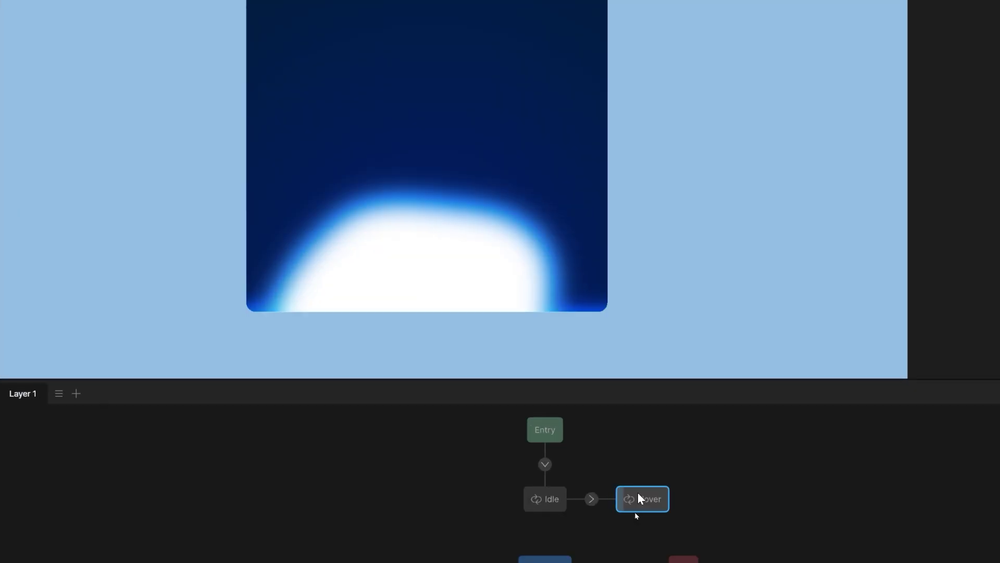
key("space")
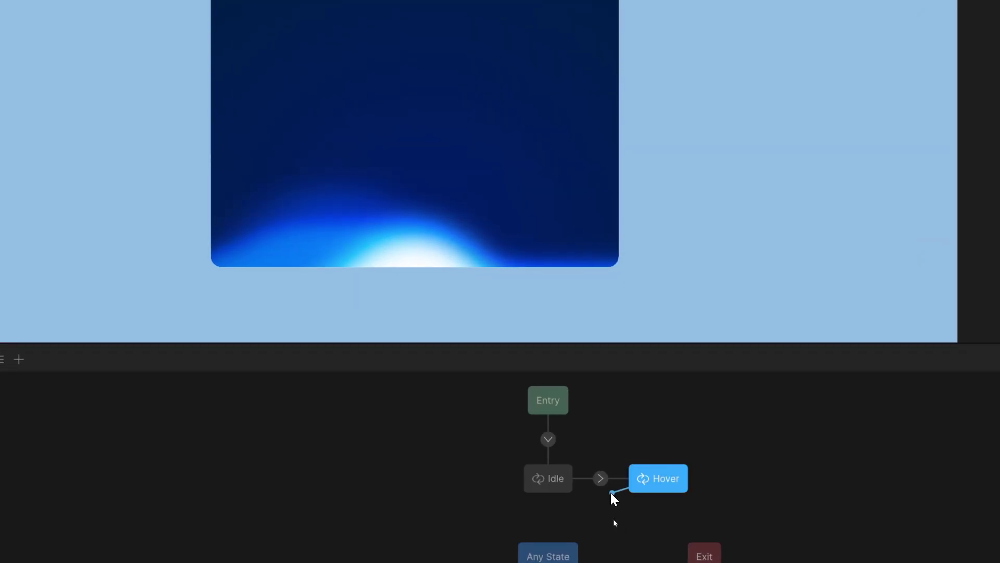
Create a 200 ms transition from Hover back to Idle with the condition that Button_Hover is false
left_click(590, 477)
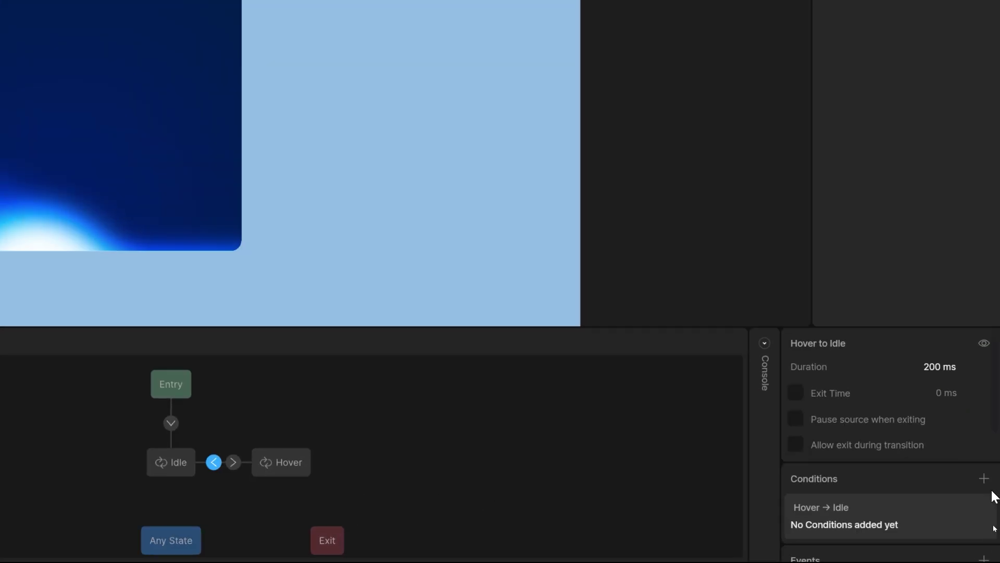
left_click(983, 479)
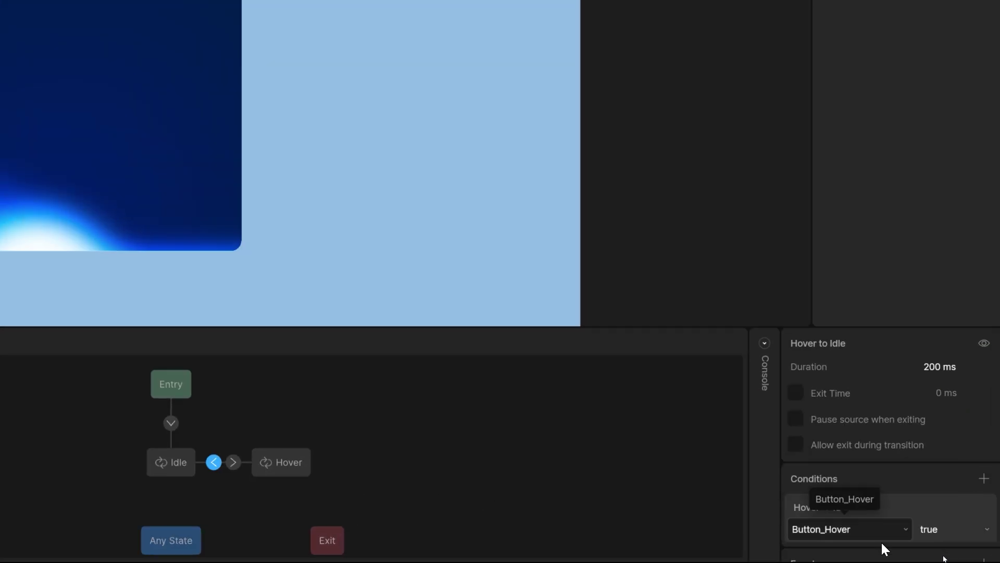
left_click(946, 530)
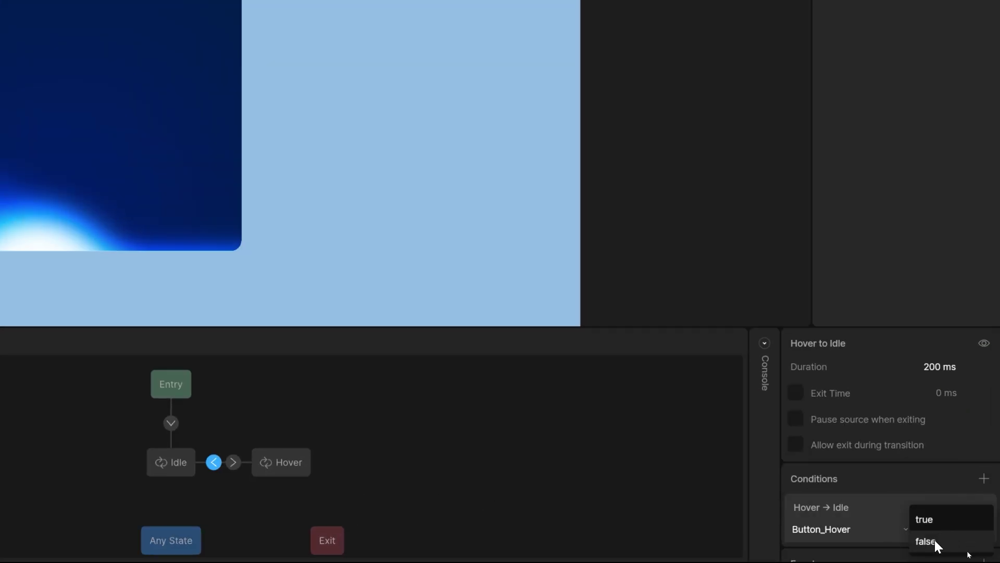
left_click(935, 540)
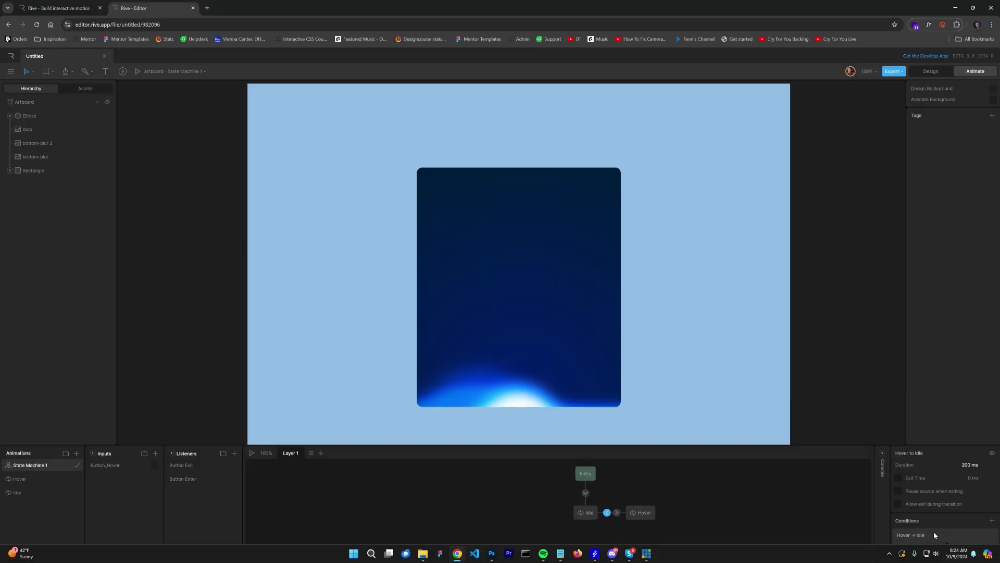
Preview whether the card returns to Idle when the pointer leaves it, and stop the playback
left_click(670, 499)
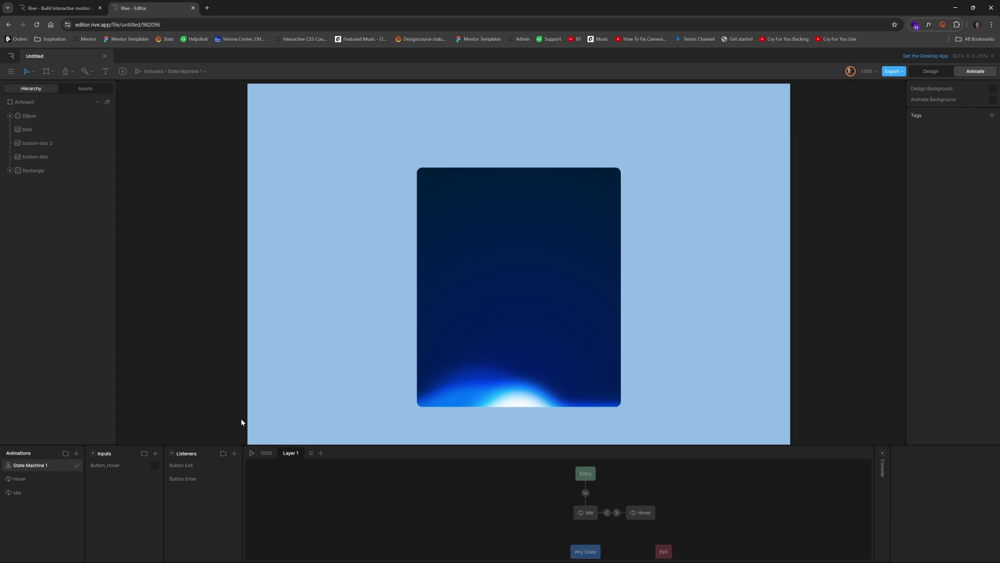
key("space")
mouse_move(482, 288)
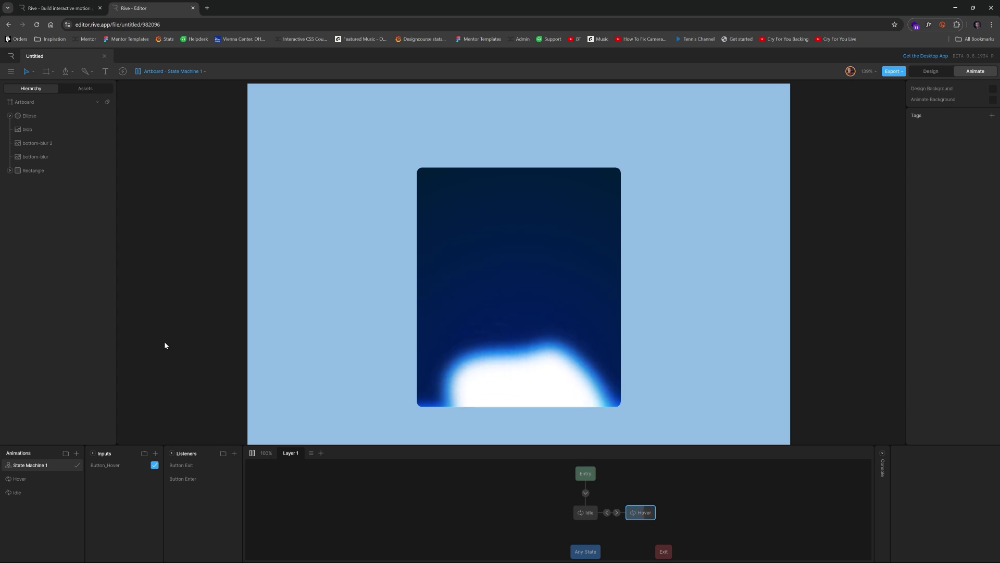
key("space")
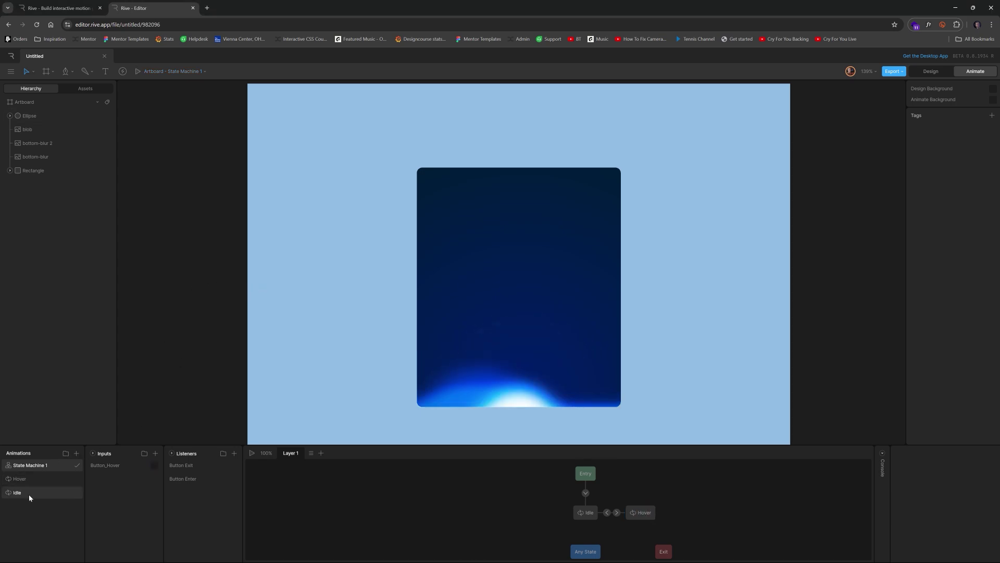
Compare the blob's position in the Hover and Idle animations and keyframe its Y position of 711 in Idle
left_click(20, 479)
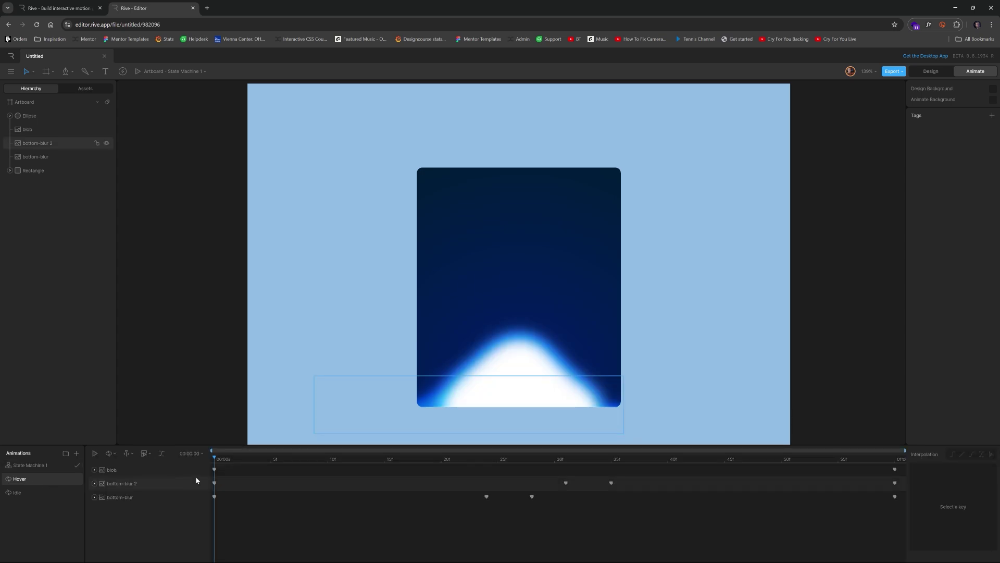
left_click(140, 469)
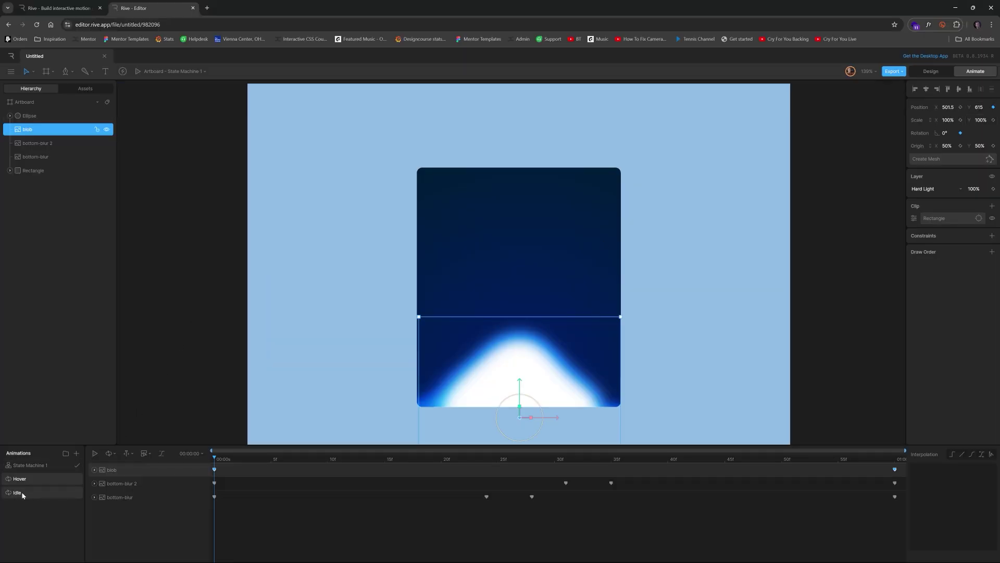
left_click(20, 492)
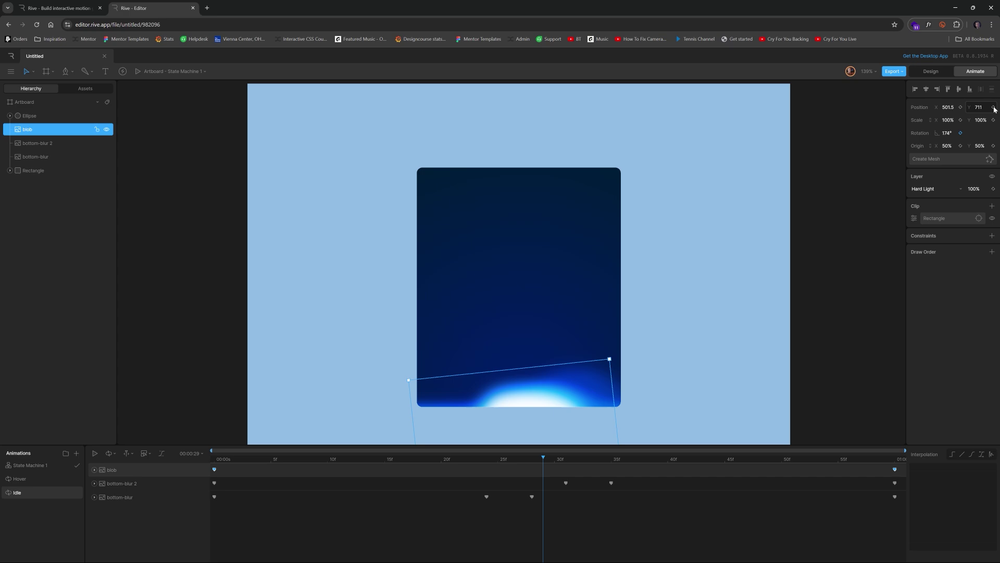
left_click(24, 482)
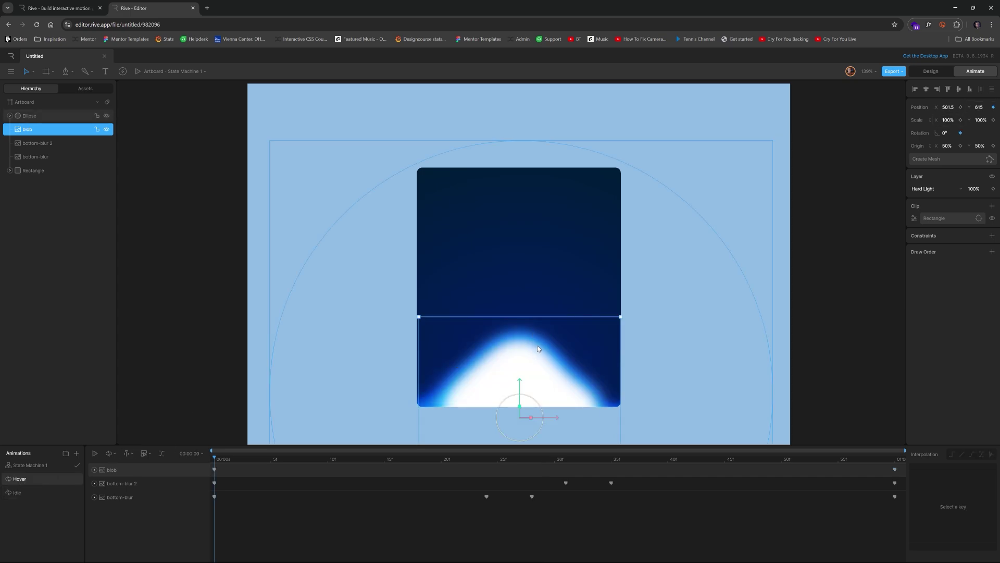
left_click(19, 494)
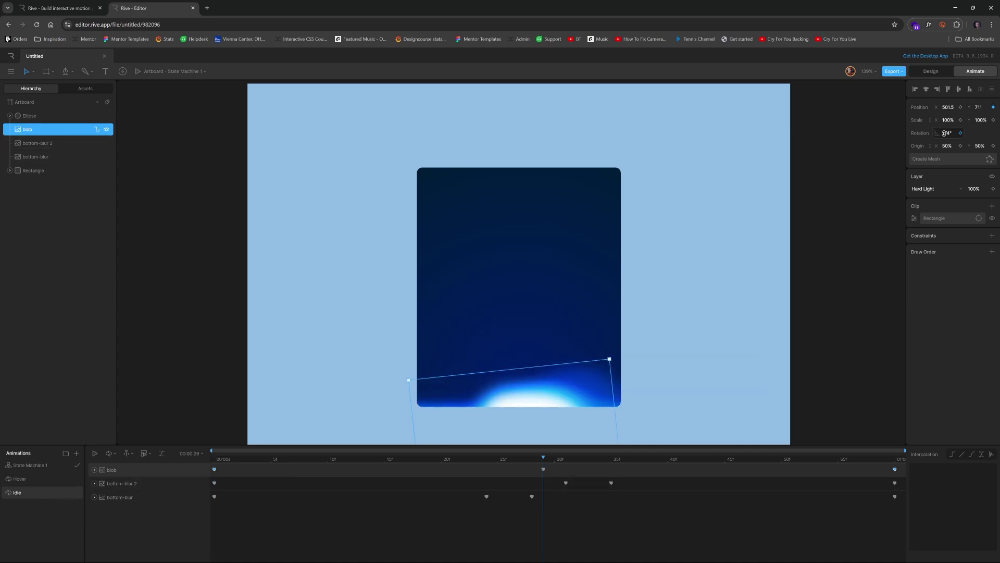
left_click(993, 107)
left_click(214, 458)
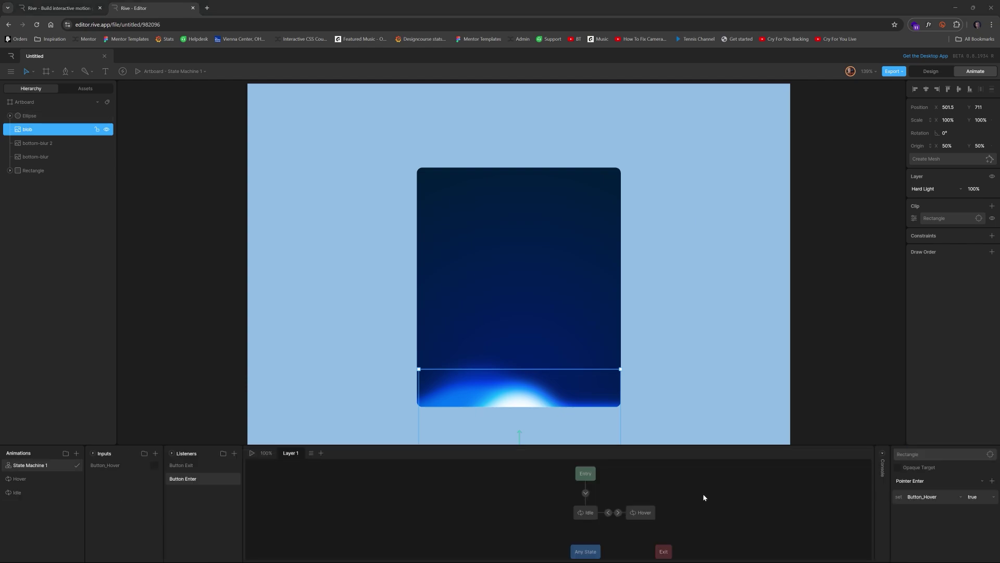
Change the Button Exit listener's trigger to Pointer Exit
left_click(704, 498)
left_click(198, 465)
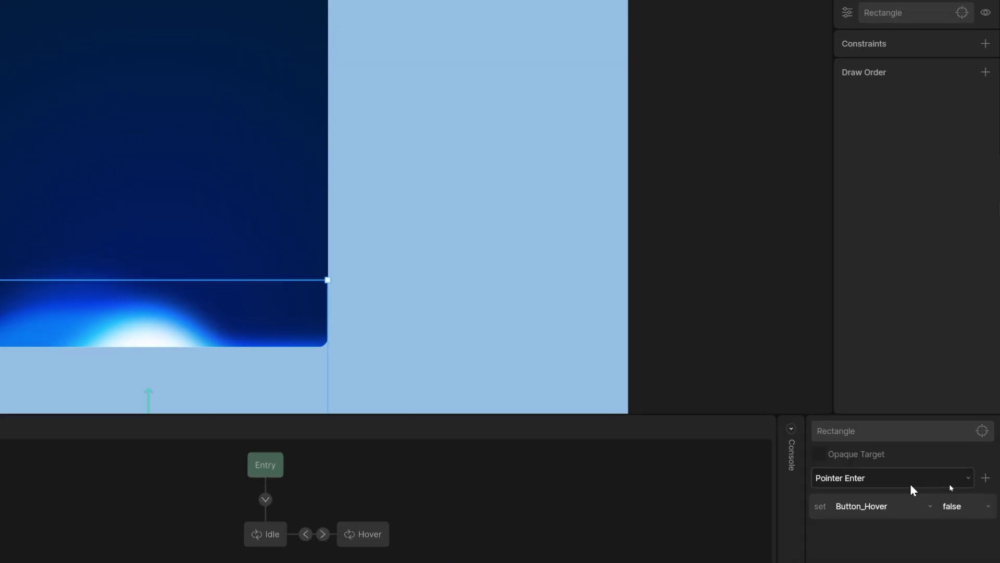
left_click(949, 483)
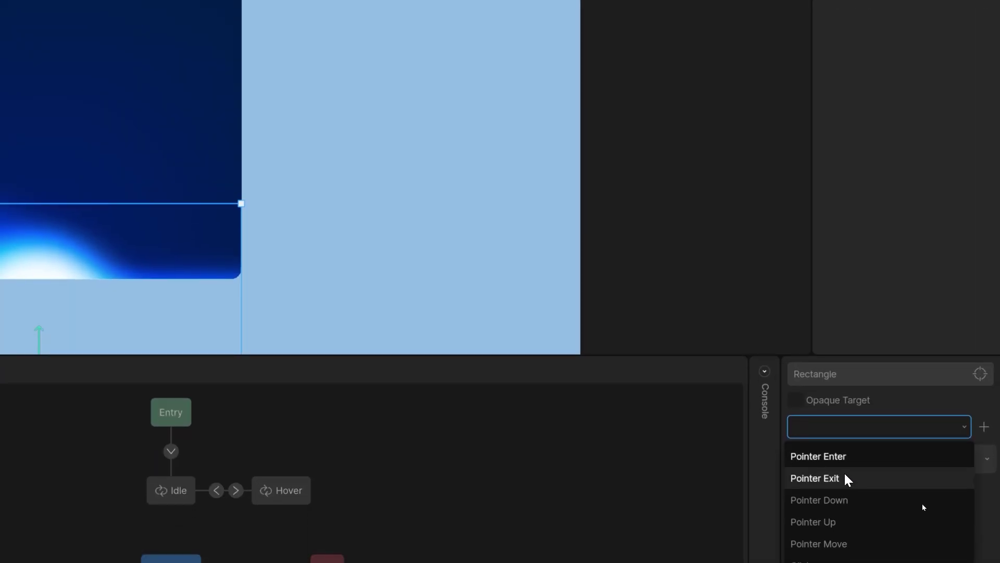
left_click(847, 478)
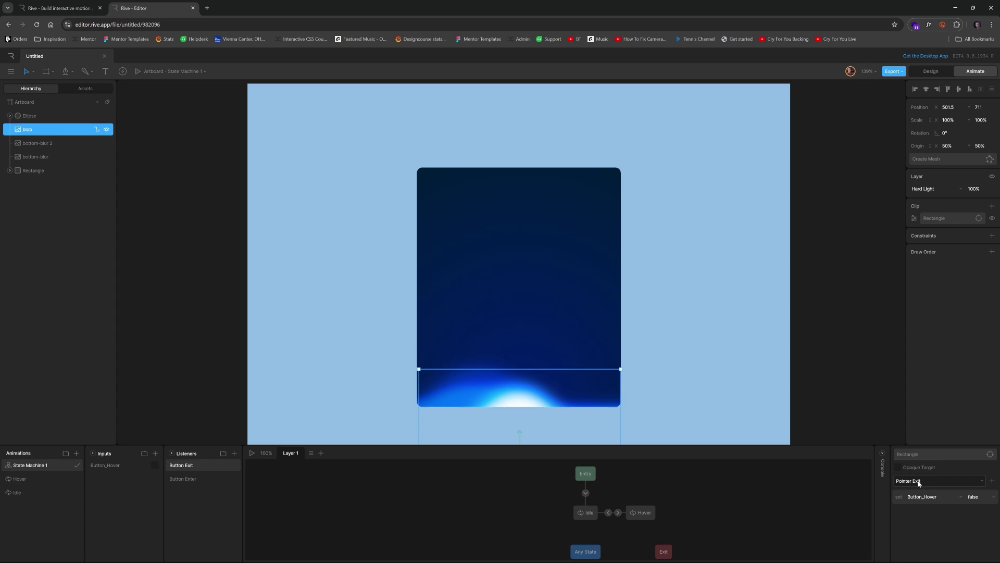
Play the state machine and move the pointer on and off the card to test both transitions
key("space")
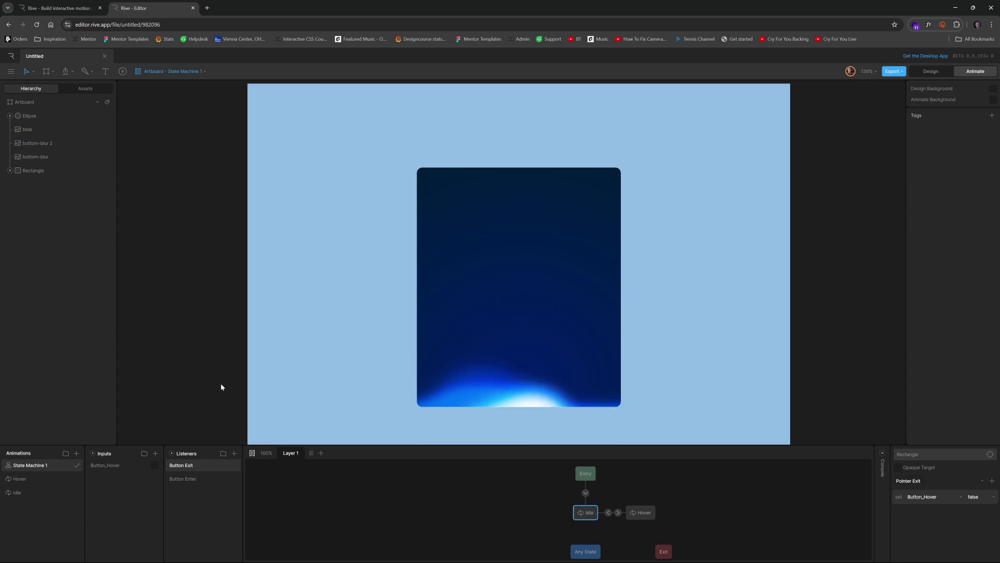
mouse_move(542, 292)
mouse_move(329, 290)
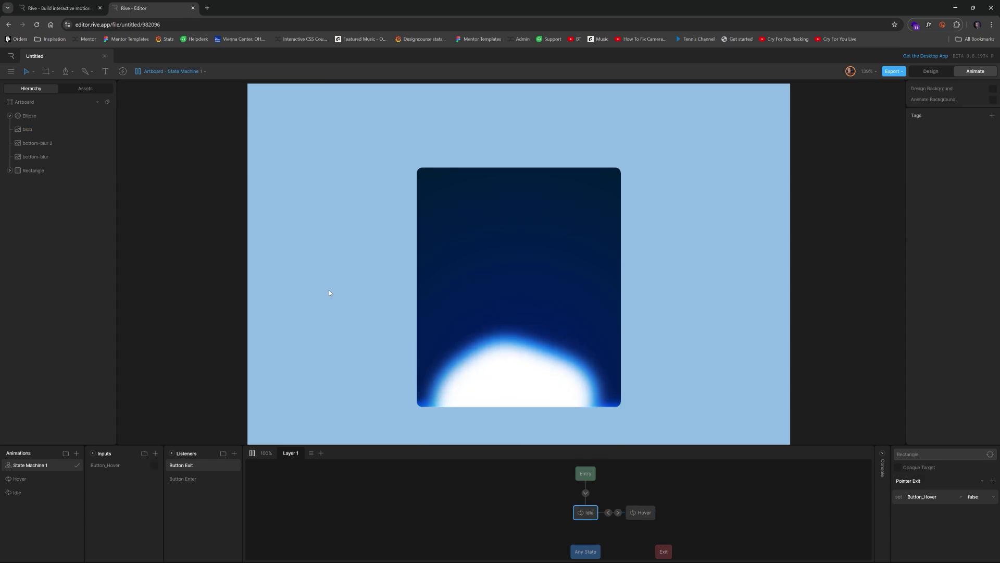
mouse_move(567, 252)
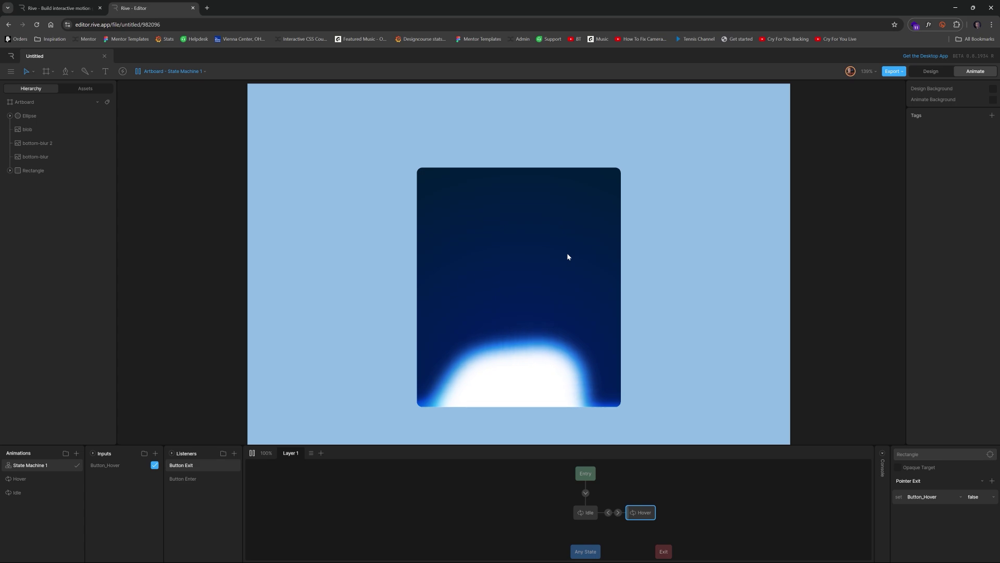
mouse_move(501, 318)
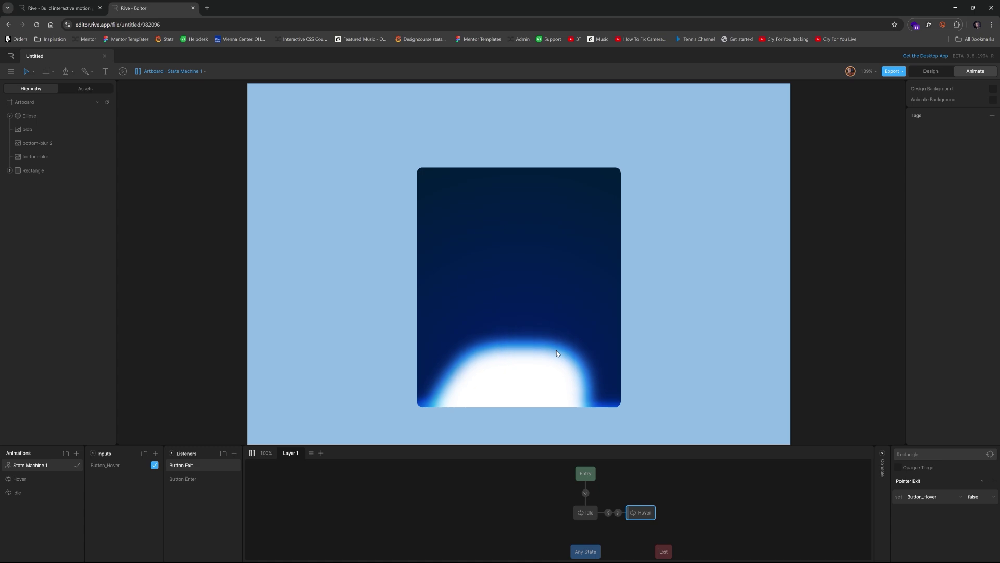
Set the interpolation of the Idle to Hover transition to Cubic
left_click(608, 513)
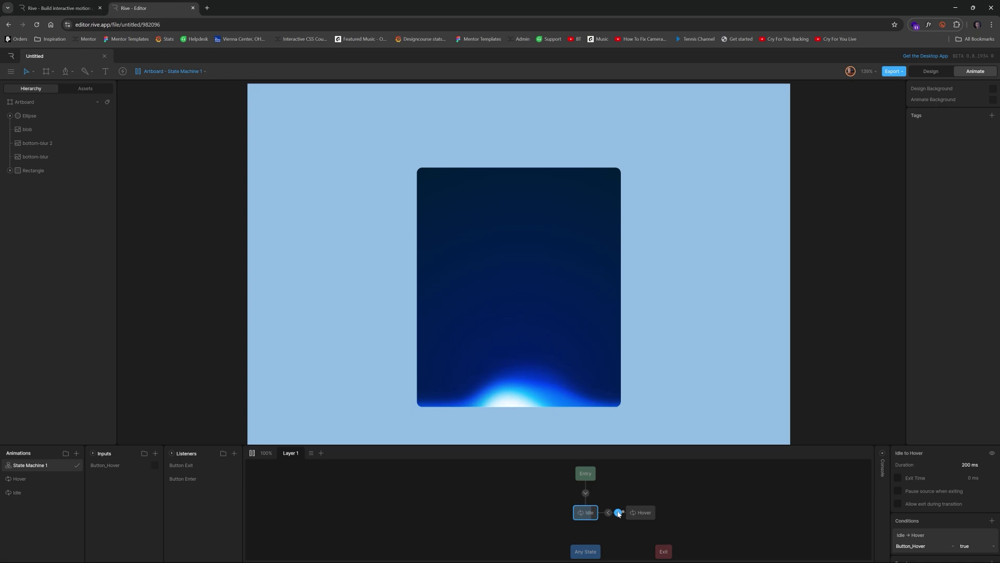
scroll(962, 500, "down", 2)
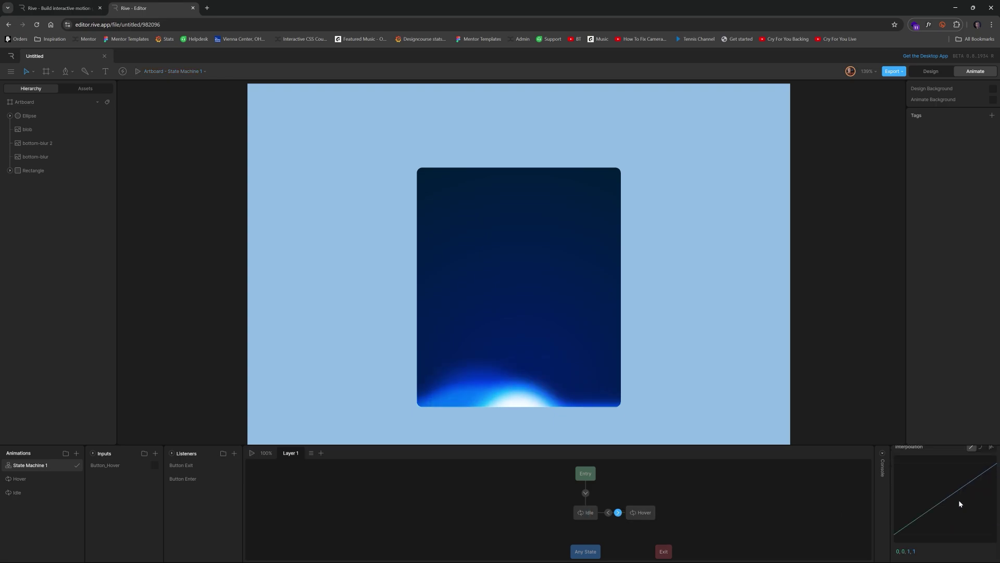
scroll(958, 499, "up", 2)
scroll(962, 506, "down", 2)
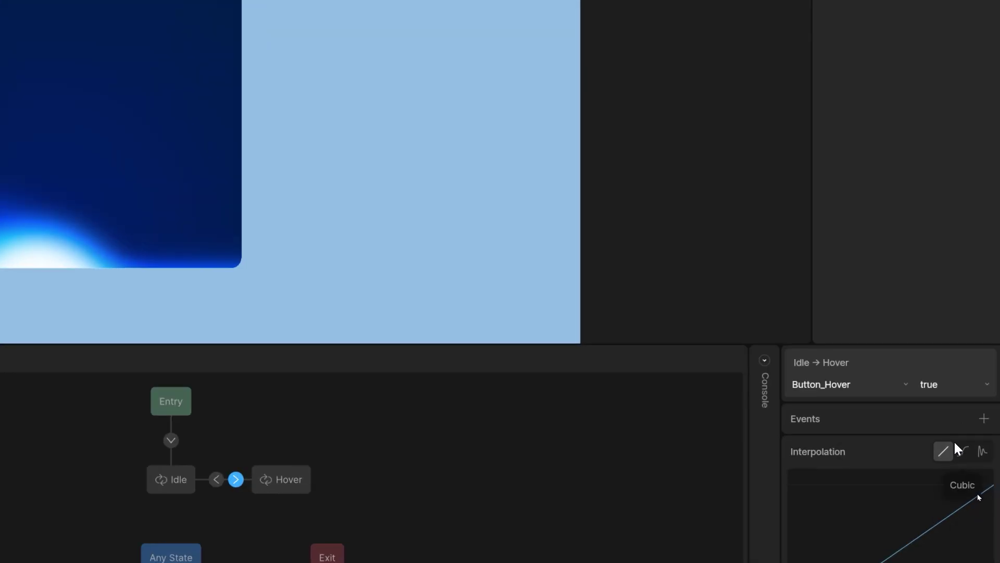
left_click(981, 498)
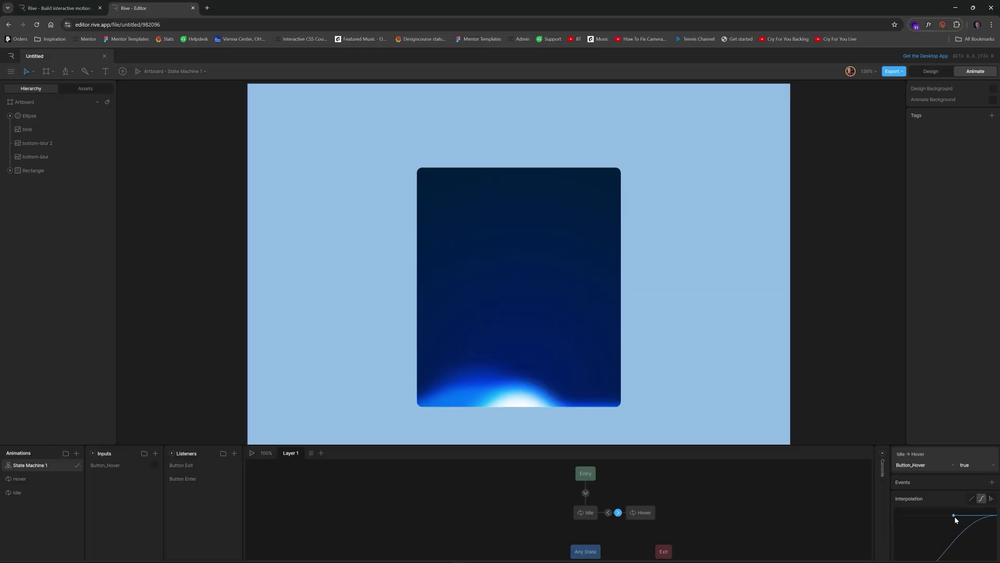
Adjust the Idle to Hover transition's easing curve to .81, 0, .31, 1
left_click_drag(578, 8, 575, 29)
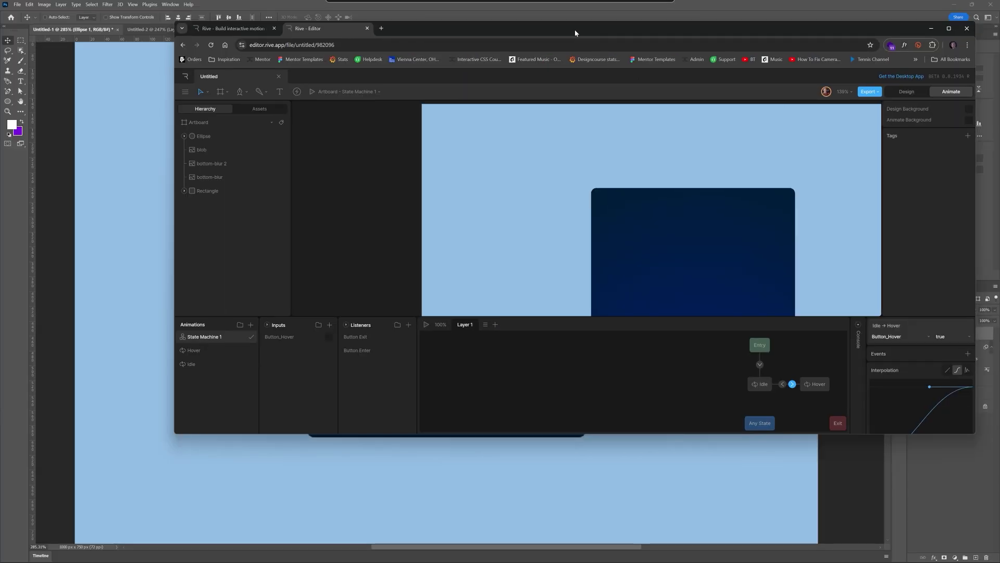
double_click(575, 29)
scroll(949, 523, "down", 2)
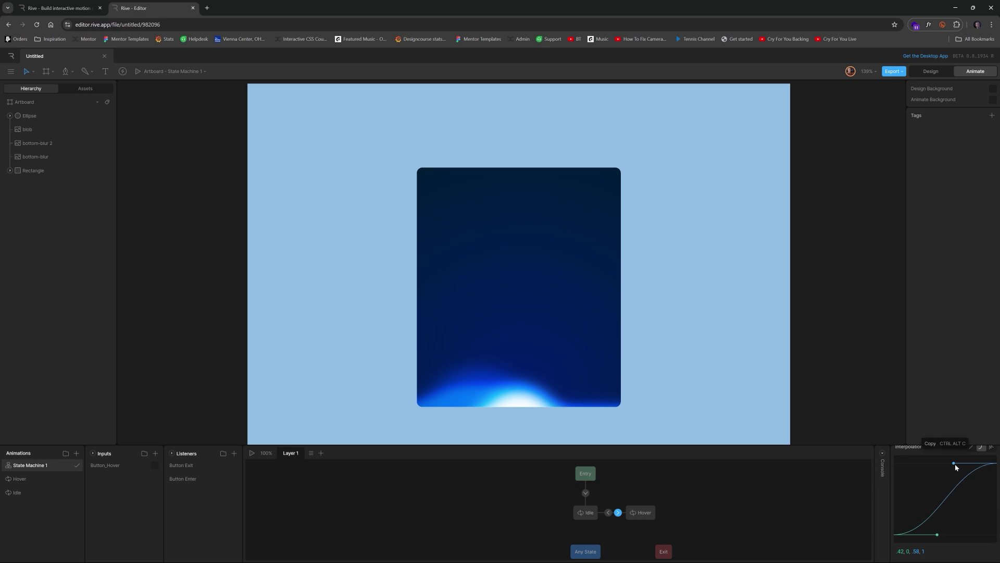
left_click_drag(954, 463, 926, 463)
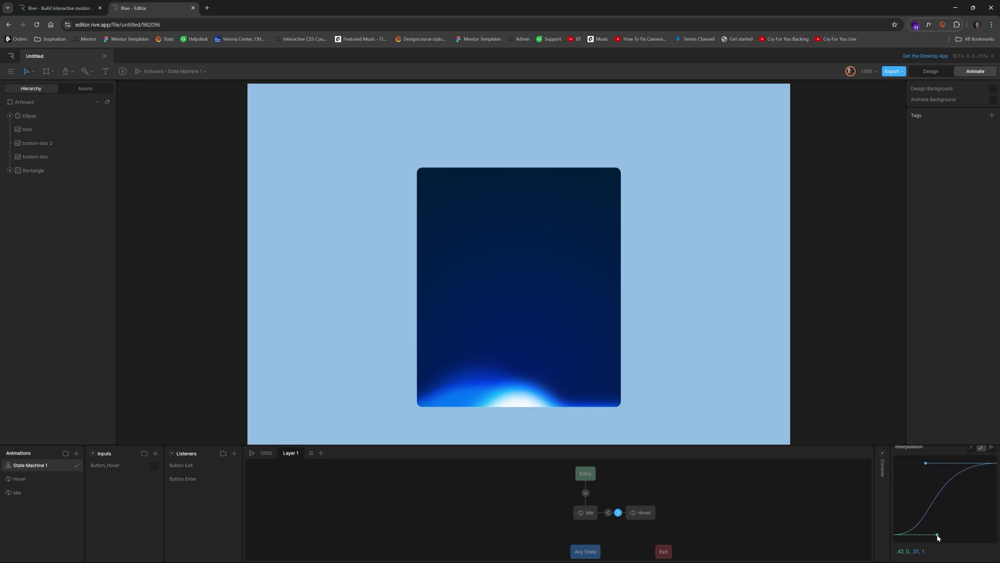
left_click_drag(938, 536, 956, 537)
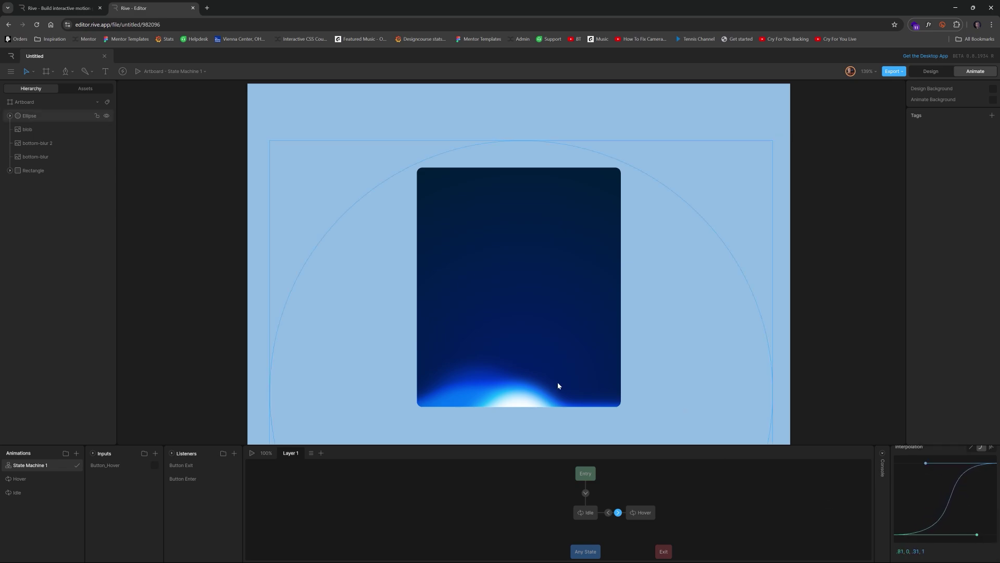
Set the Hover to Idle transition's interpolation to Cubic with curve values .75, 0, .28, 1, and play the state machine
left_click(609, 515)
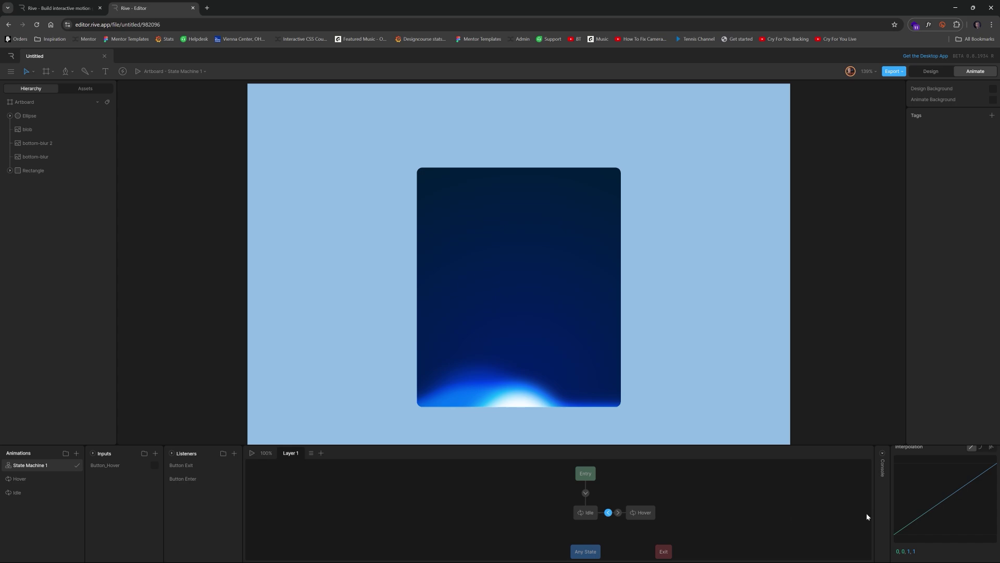
left_click(981, 448)
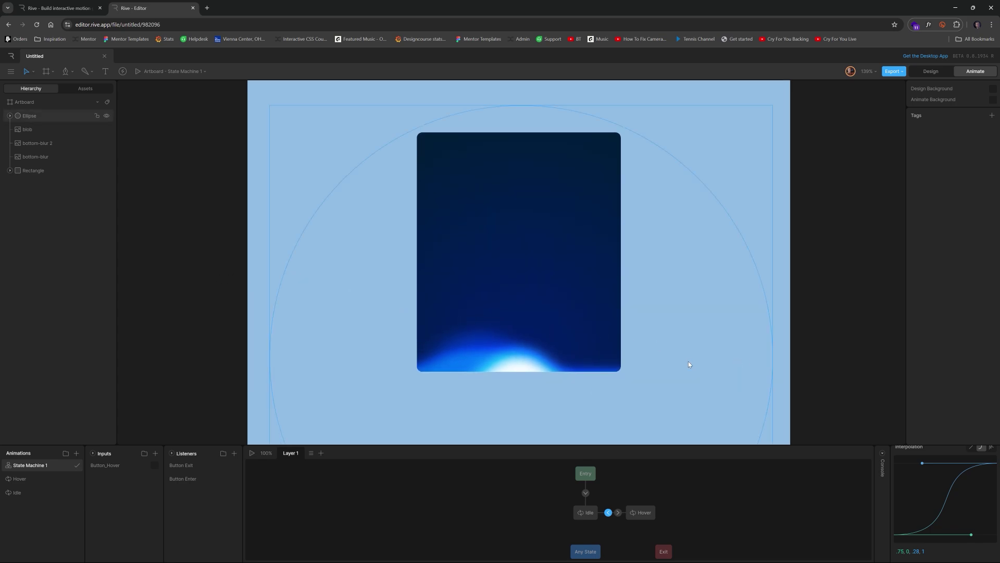
key("space")
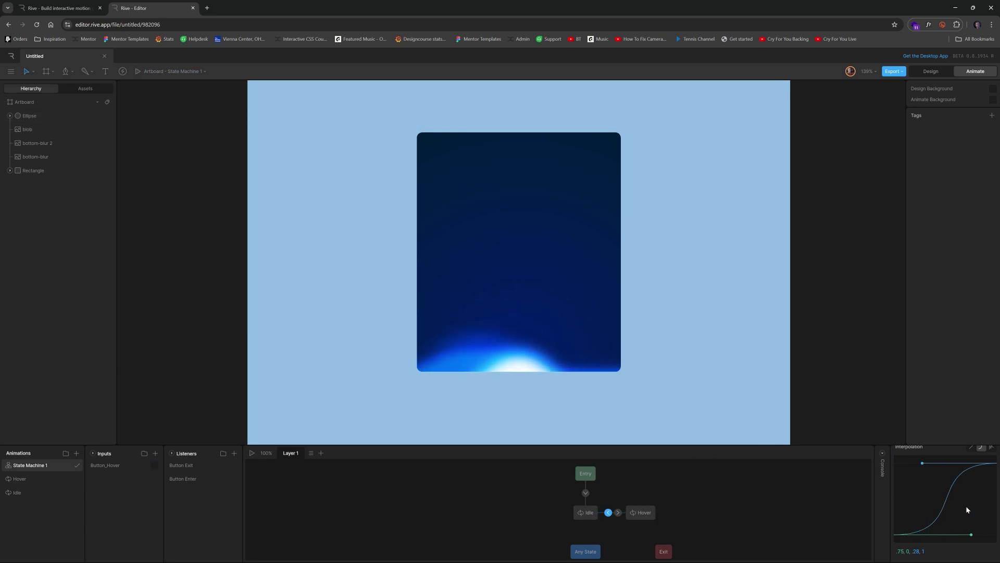
Set the duration of both the Hover to Idle and Idle to Hover transitions to 600 ms and preview the state machine
scroll(966, 506, "up", 3)
left_click(967, 465)
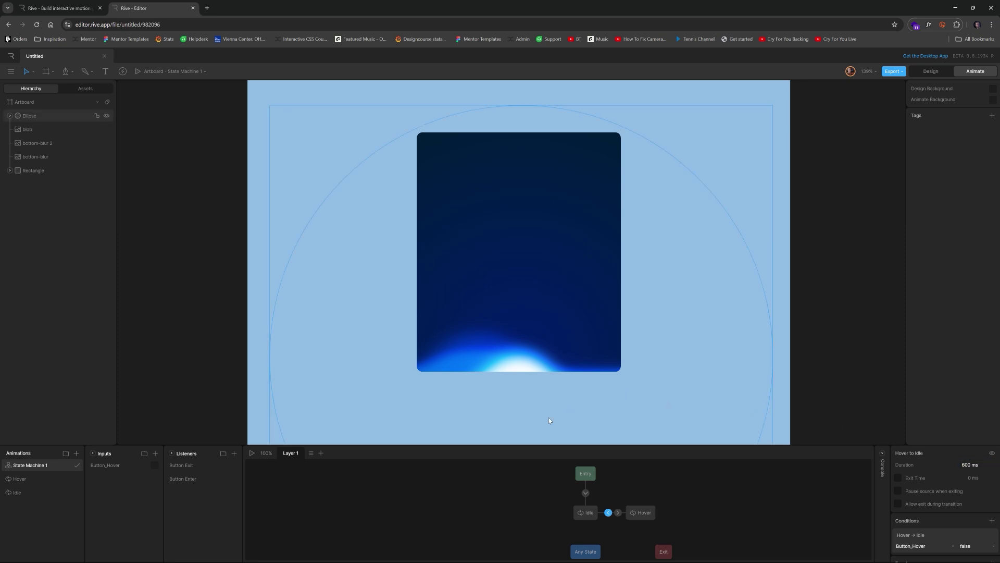
left_click(619, 513)
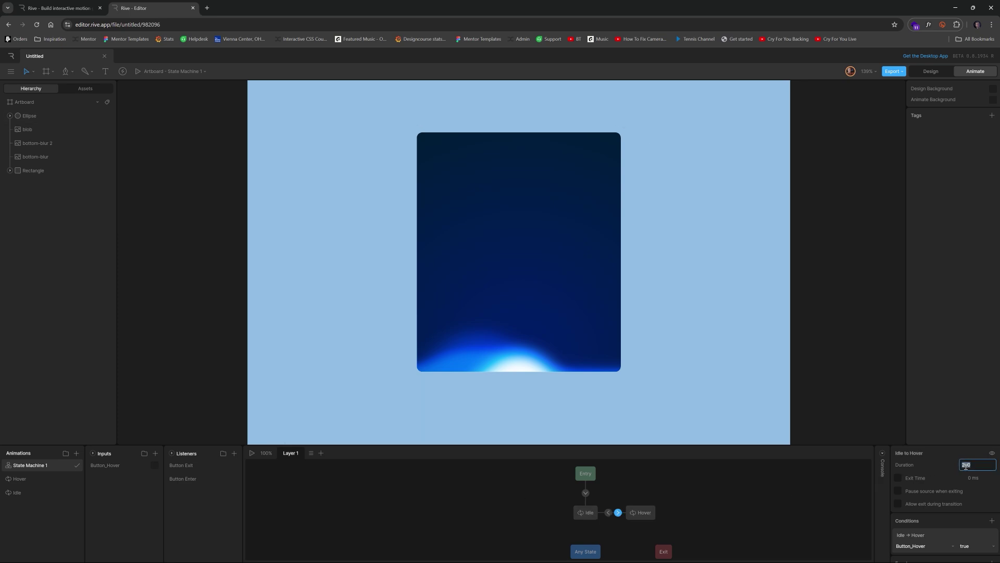
key("Return")
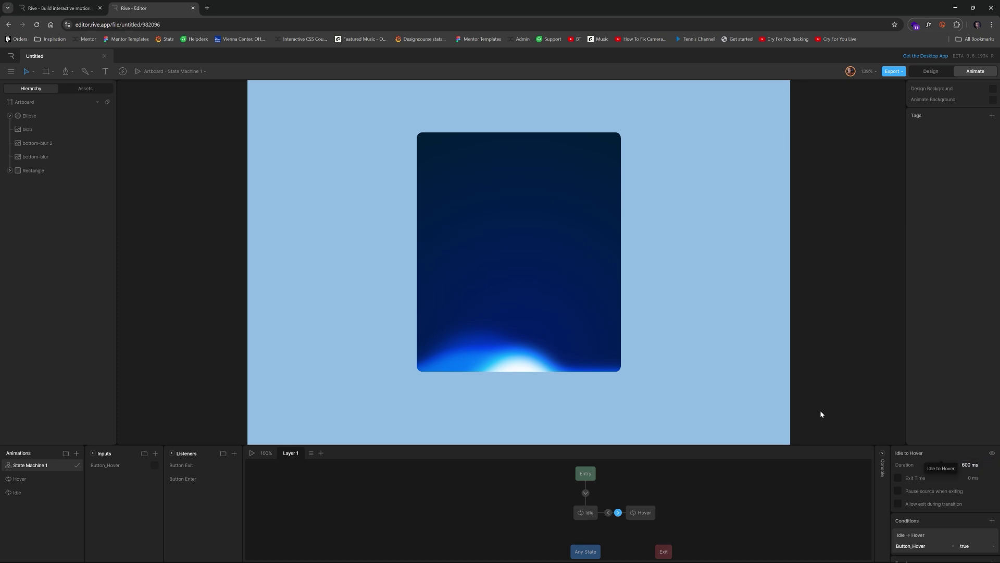
key("space")
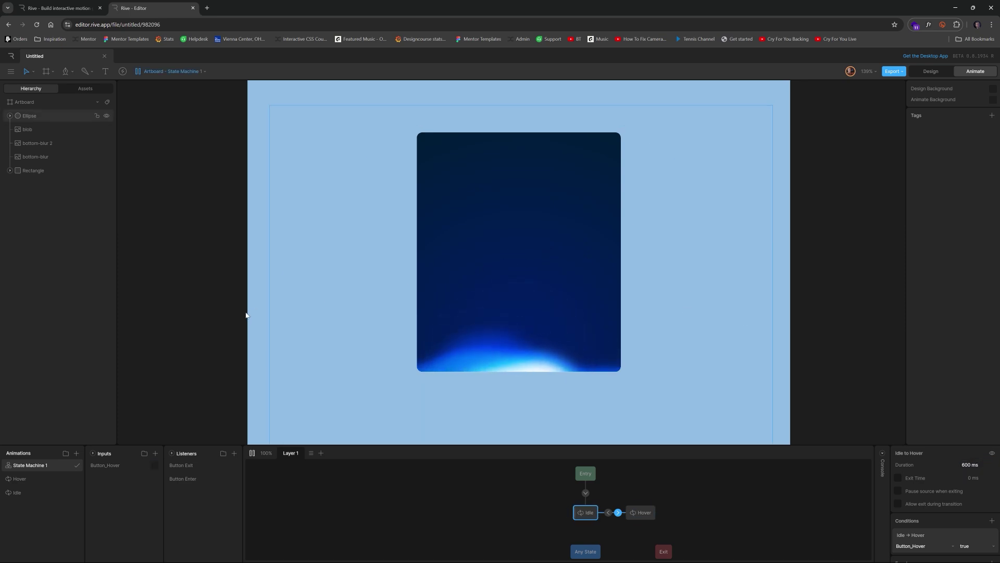
key("space")
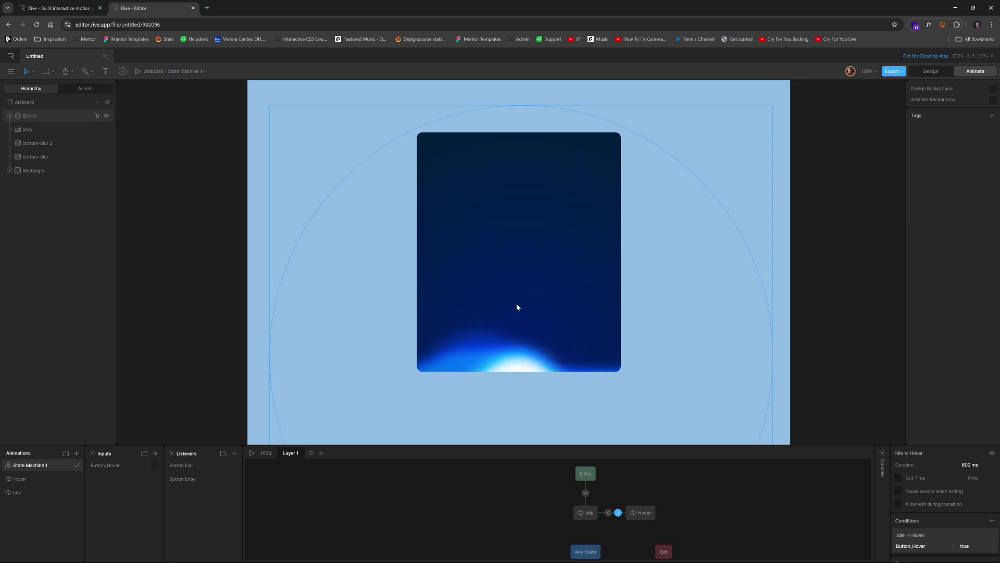
In the Hover animation, enlarge the blob at the first frame to about 162% horizontal and 118% vertical scale
left_click(26, 480)
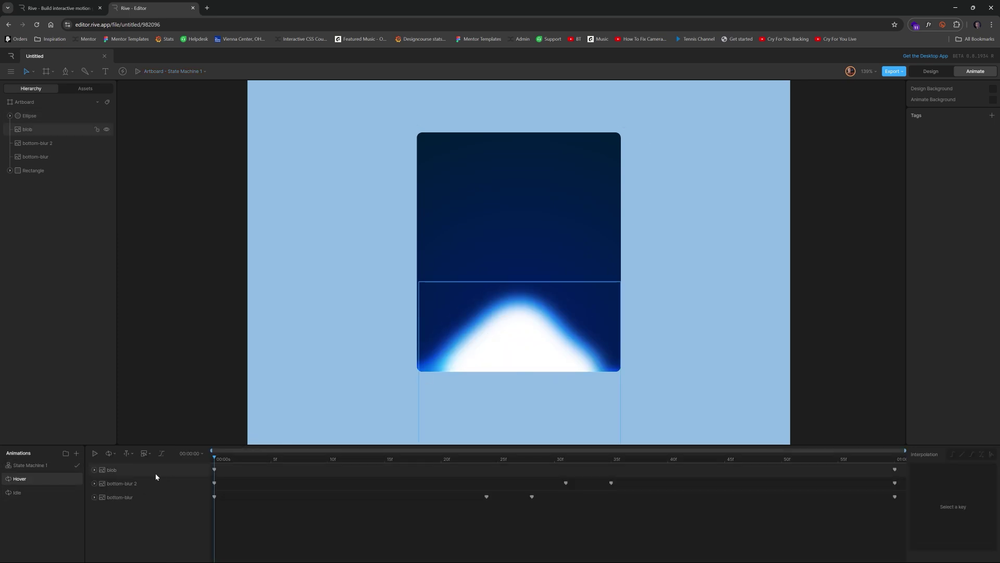
left_click(114, 471)
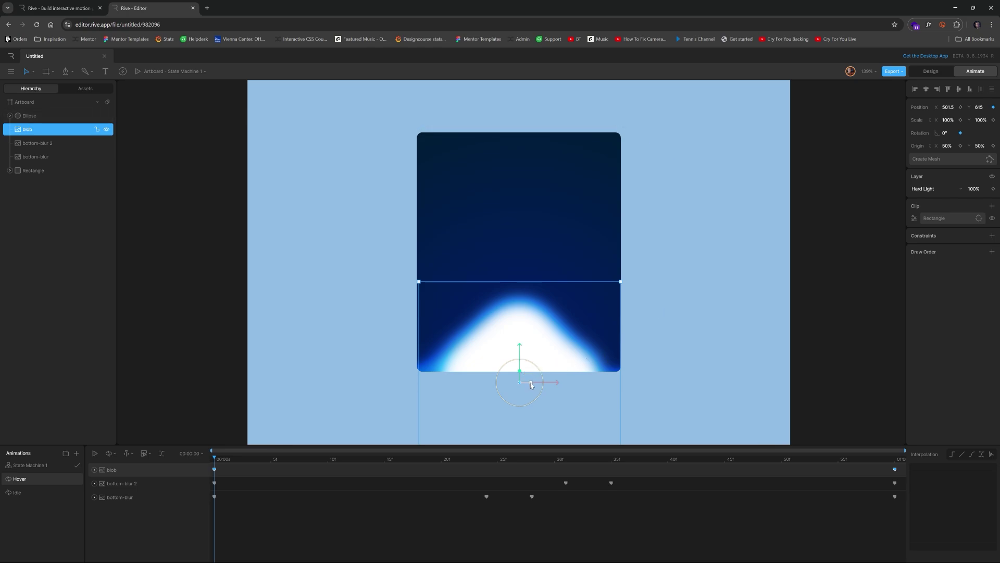
mouse_move(531, 384)
left_mouse_down()
mouse_move(562, 379)
mouse_move(522, 368)
mouse_move(525, 359)
mouse_move(546, 381)
left_mouse_up()
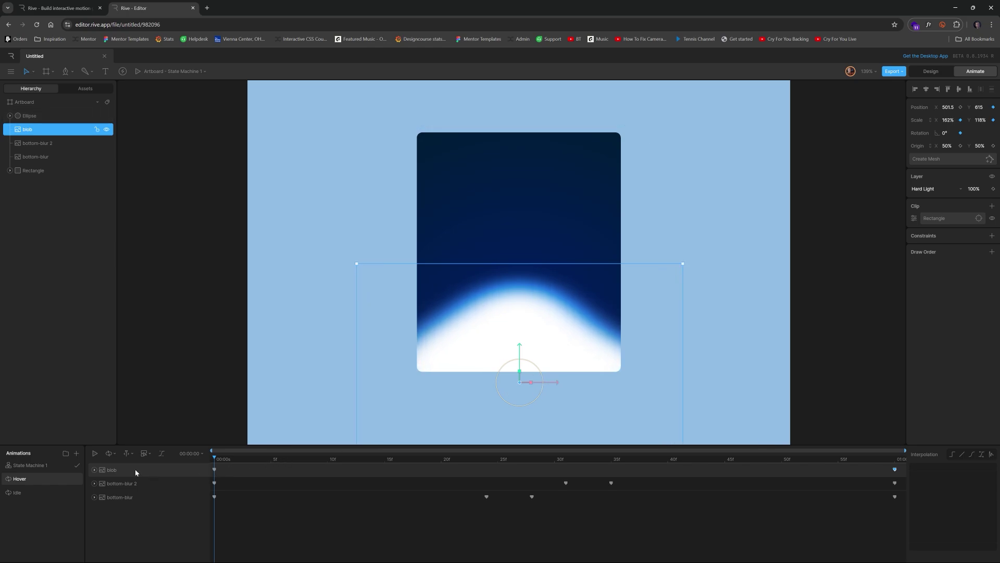
In the Idle animation, keyframe the blob's X and Y scale at 100% on the first frame
left_click(29, 493)
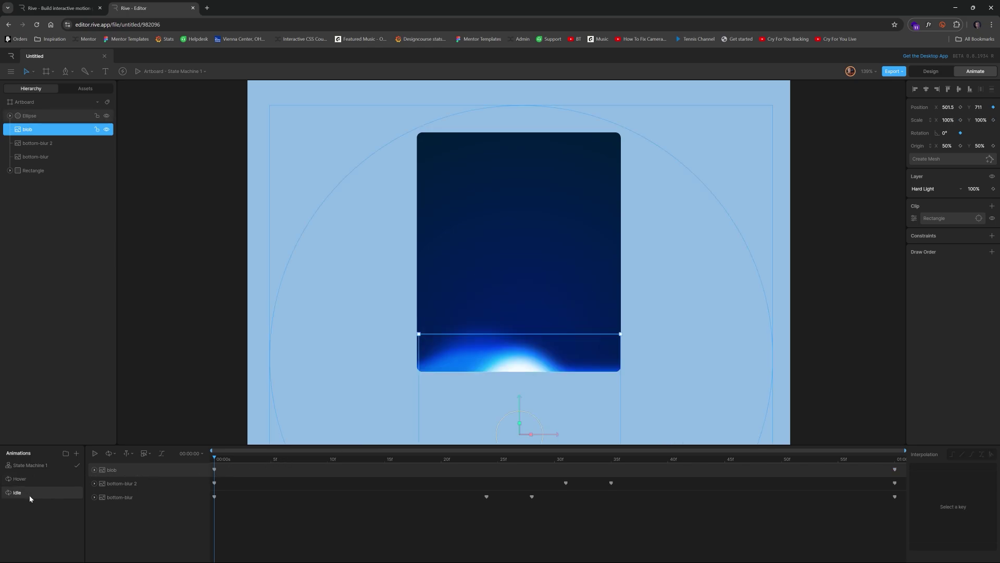
left_click(140, 474)
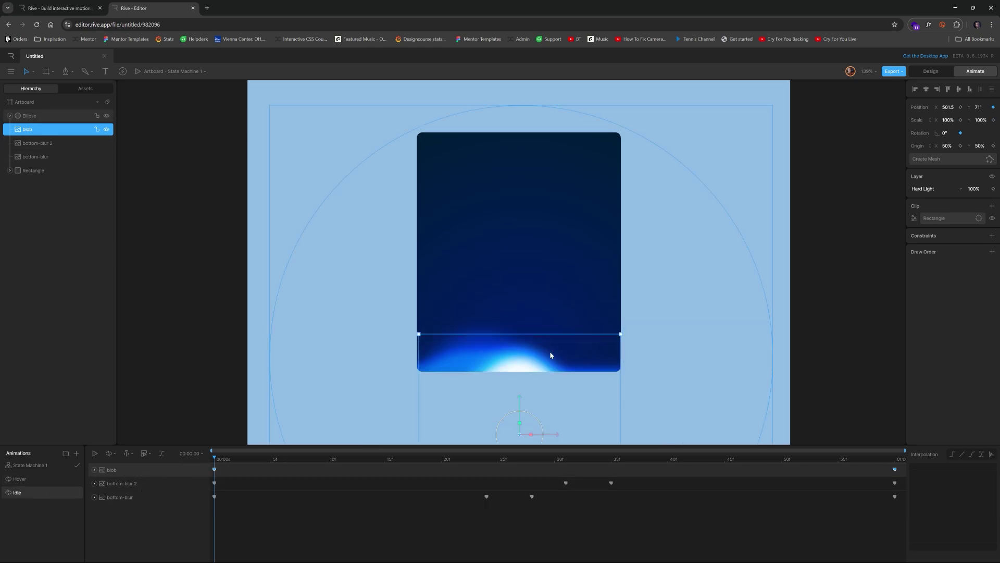
left_click(960, 120)
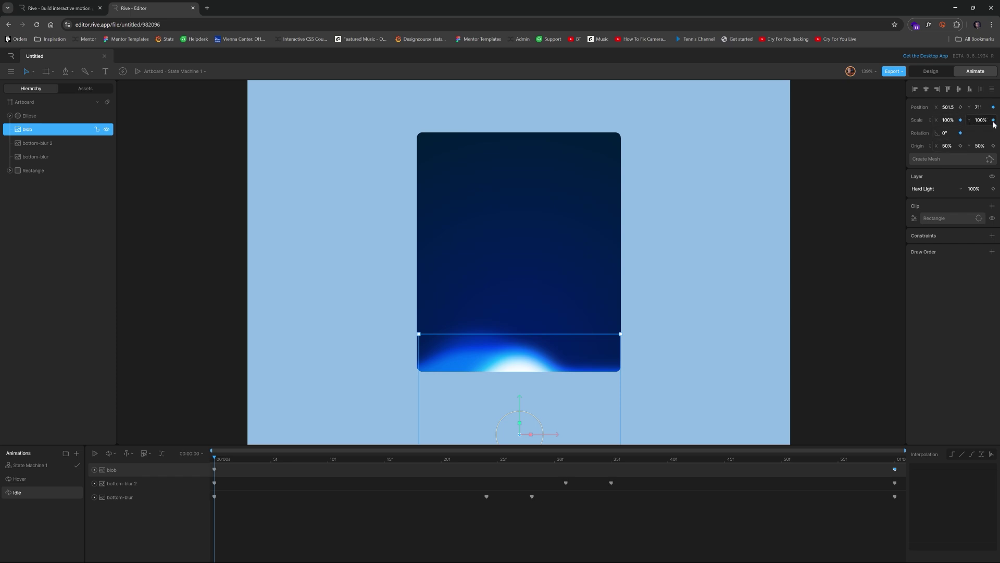
left_click(207, 392)
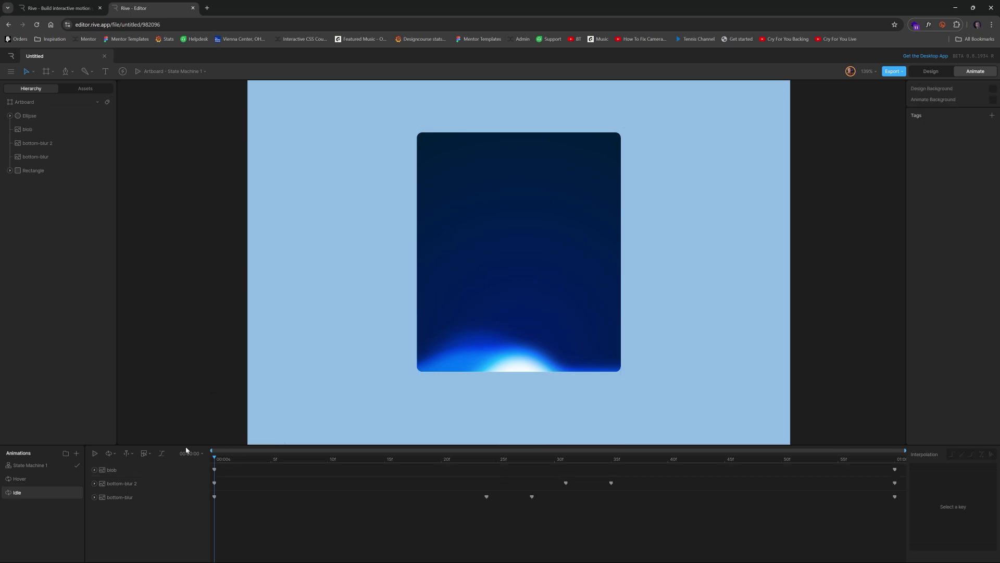
Play the state machine and move the pointer on and off the card to check the blob's scaling
left_click(30, 465)
mouse_move(549, 226)
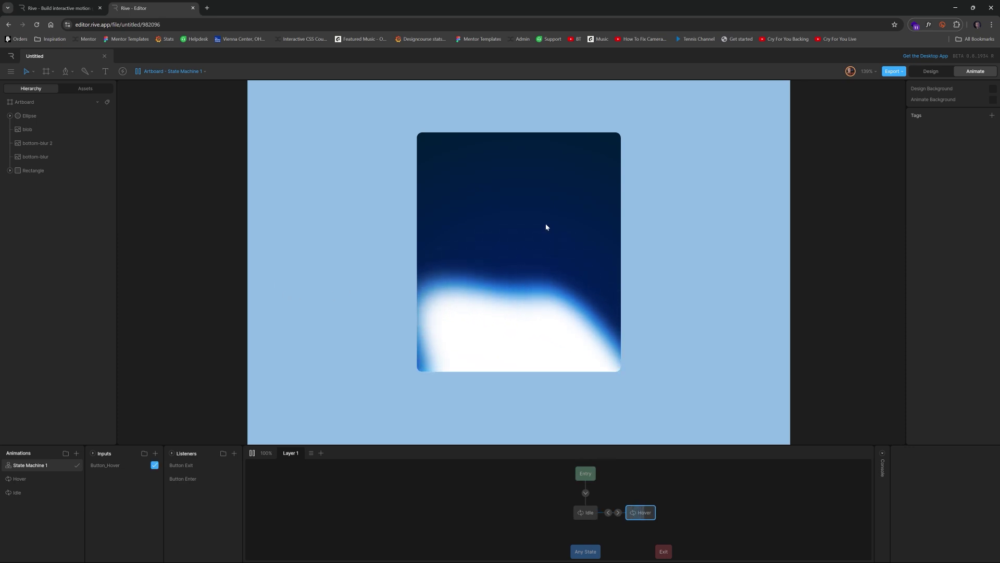
mouse_move(315, 321)
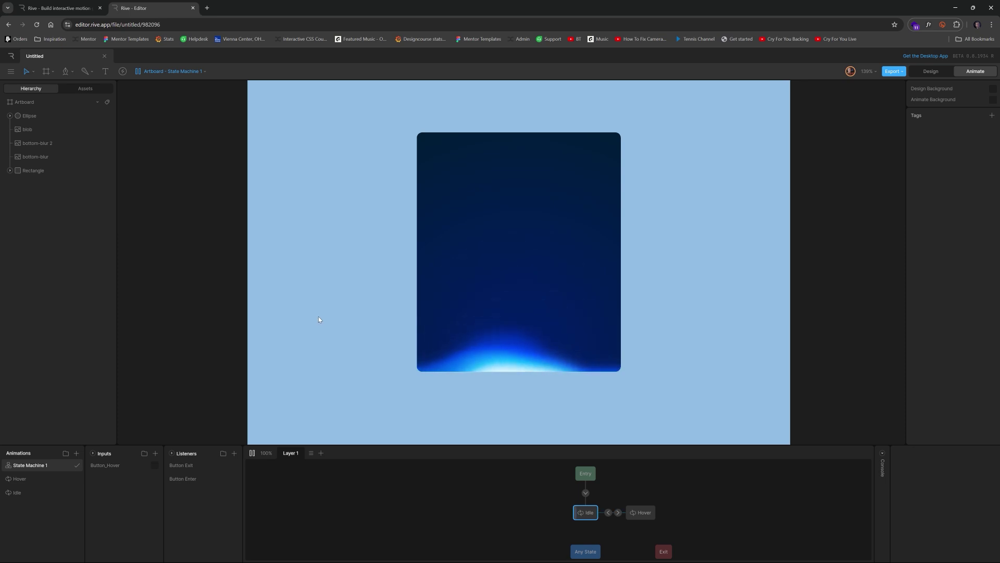
left_click(252, 453)
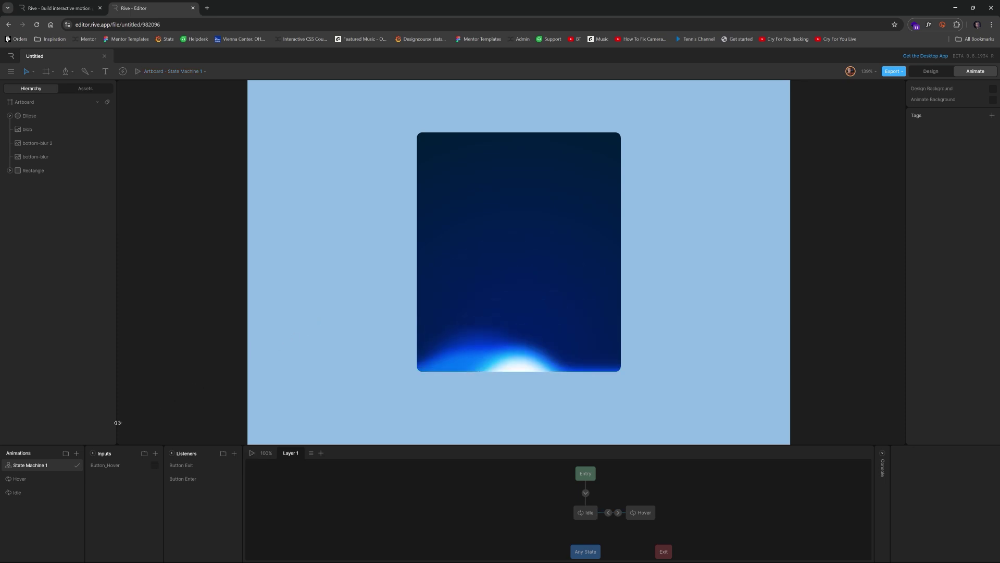
In the Hover animation, raise bottom-blur 2 to about Y 542 with 138% vertical scale, and raise bottom-blur to about Y 508.5
left_click(19, 480)
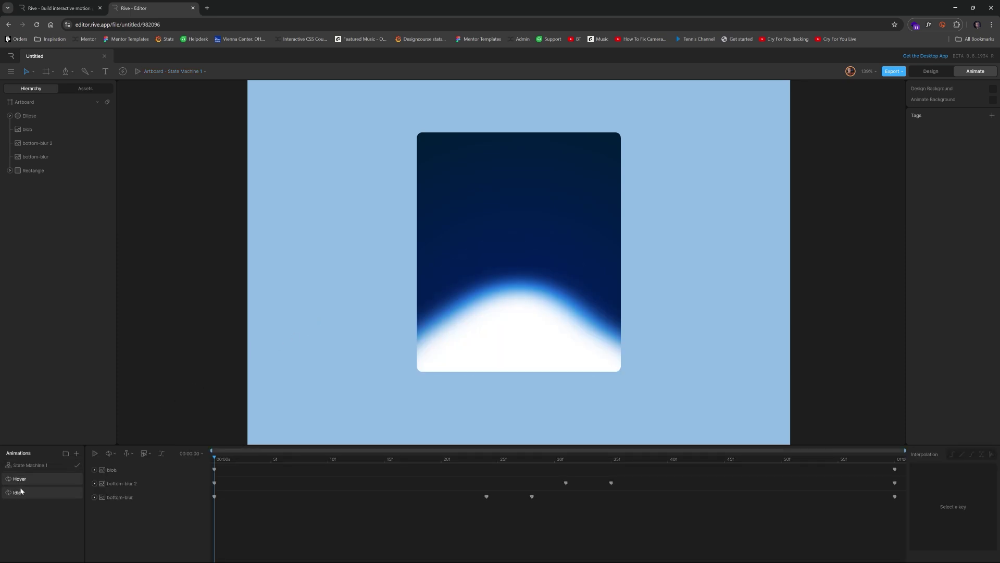
left_click(129, 487)
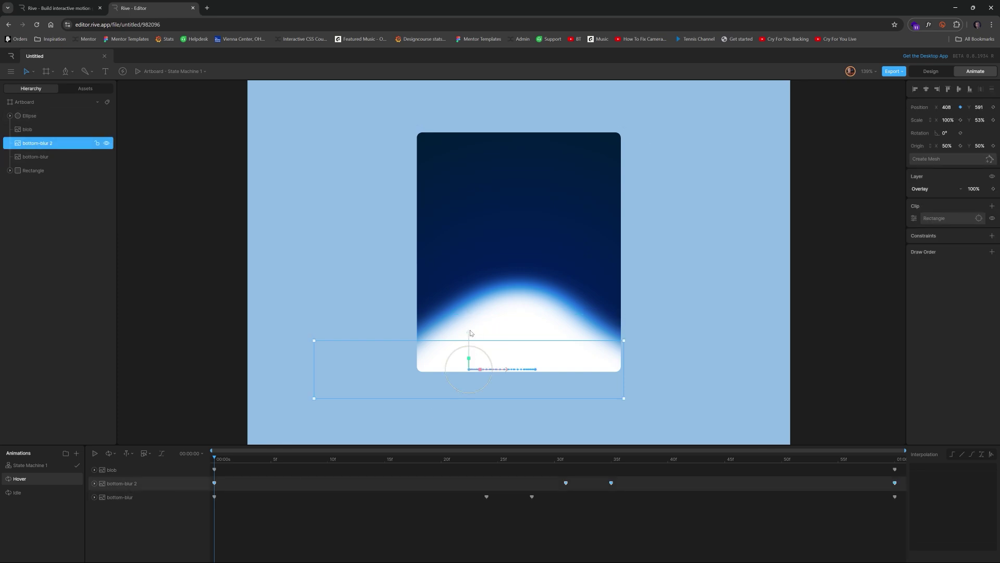
left_click_drag(470, 334, 473, 307)
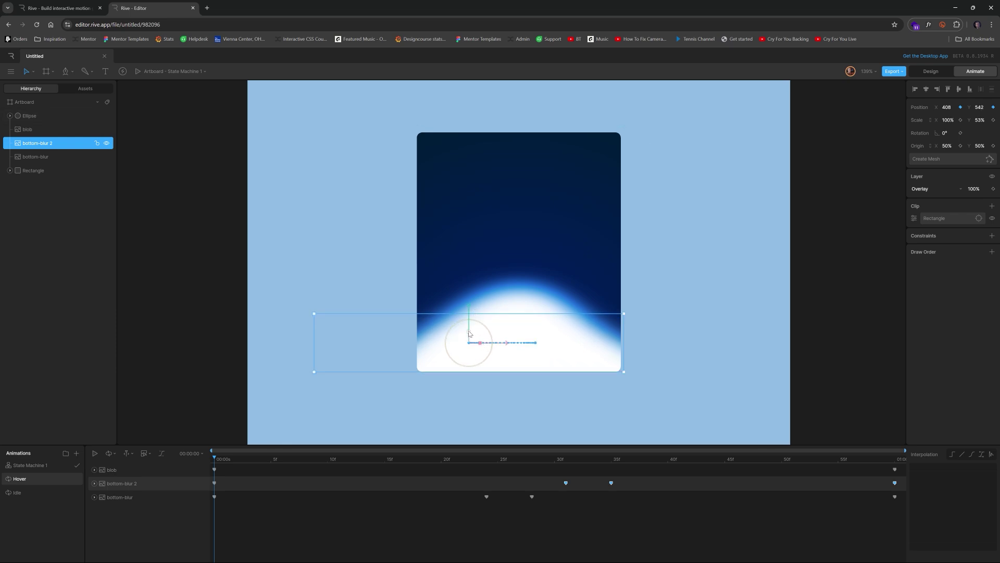
left_click_drag(470, 334, 475, 308)
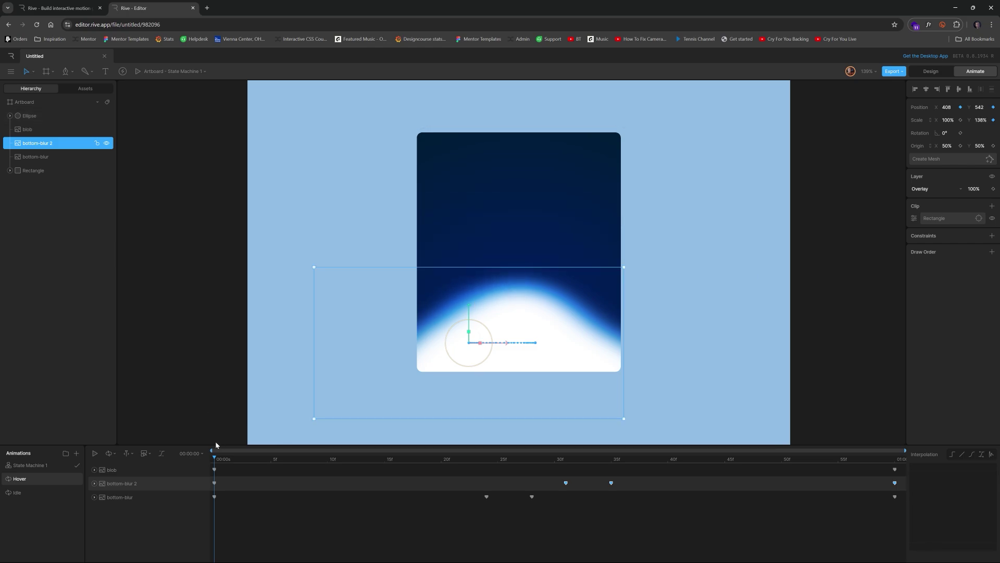
left_click(127, 498)
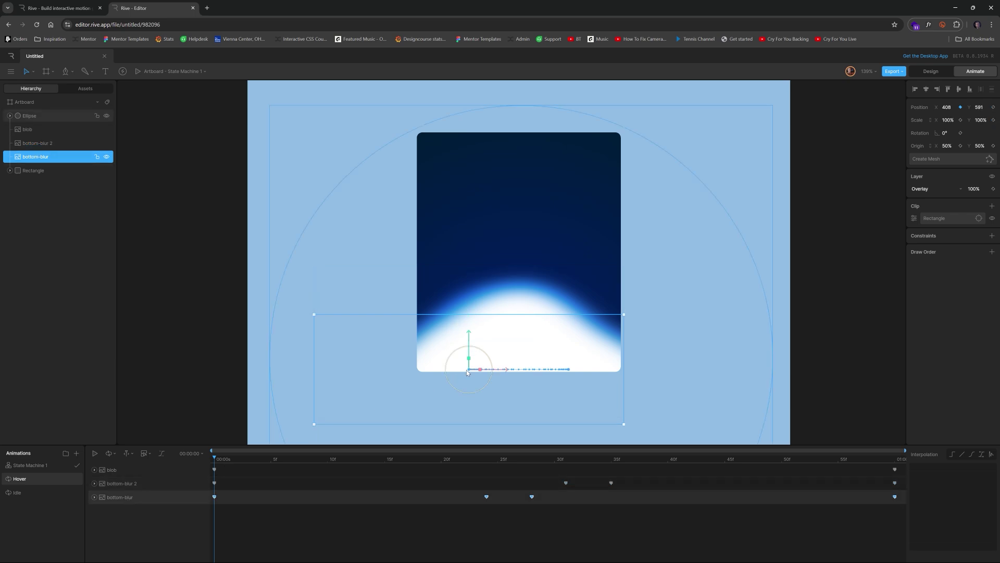
left_click_drag(470, 337, 476, 290)
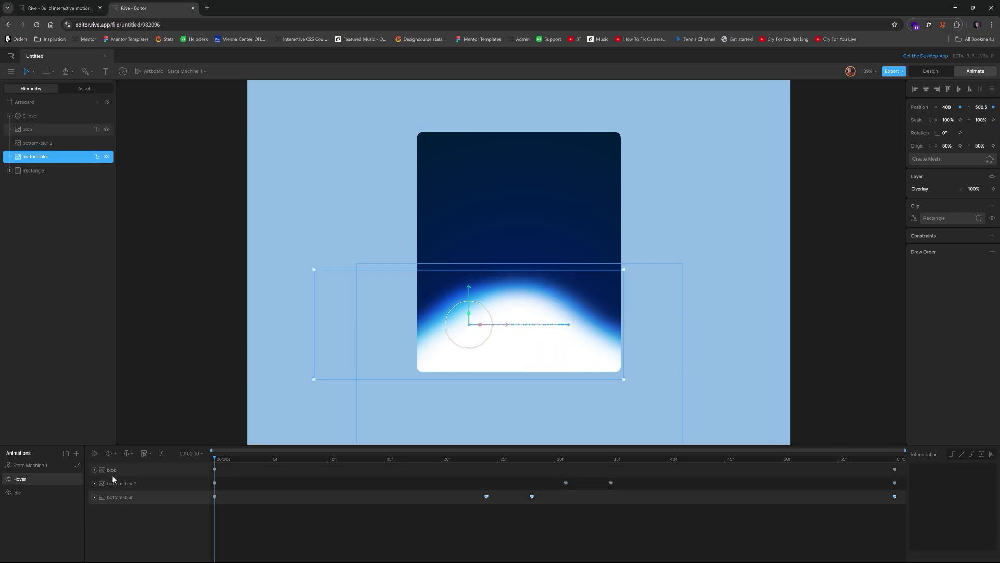
In Idle, keyframe Y position 591 and the scale for both blurs: 100% by 53% for bottom-blur 2, 100% by 100% for bottom-blur
left_click(28, 494)
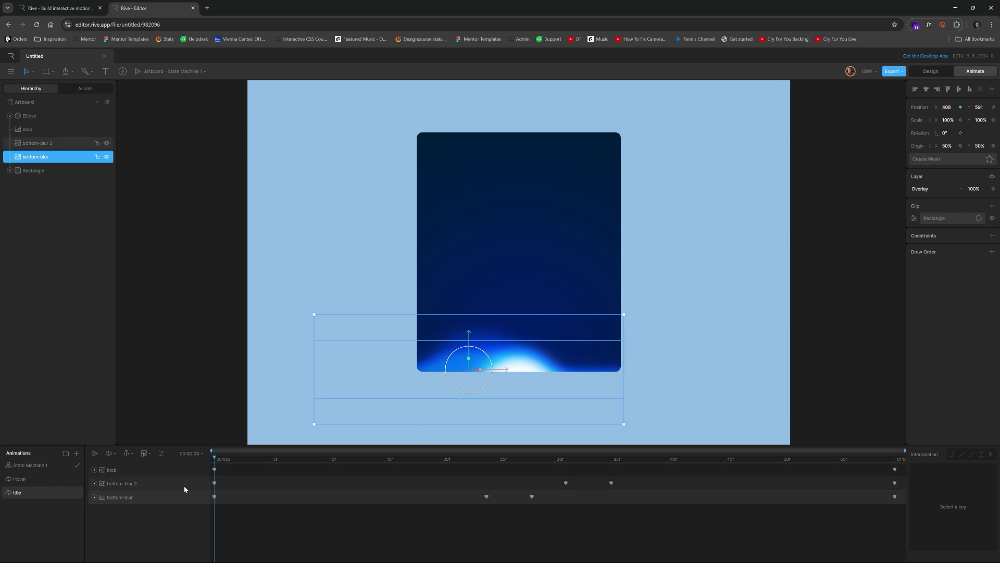
left_click(114, 484)
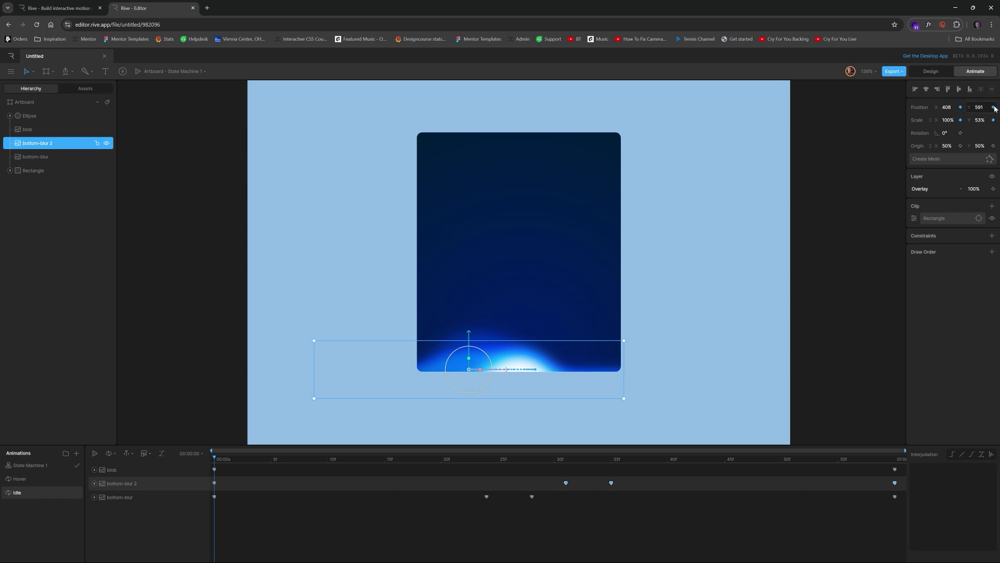
left_click(121, 497)
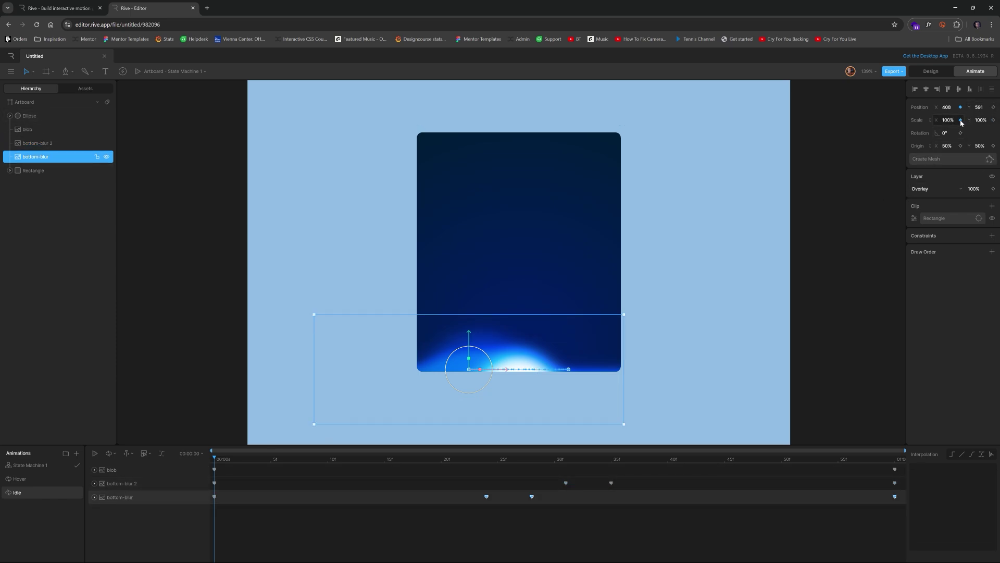
left_click(994, 108)
left_click(225, 459)
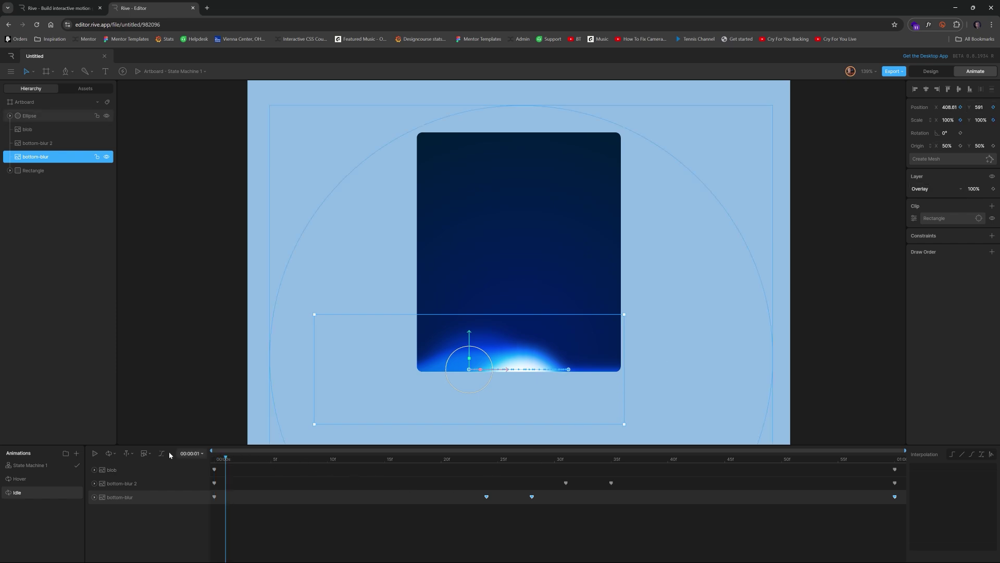
Play the state machine again and test how the blurs react when the pointer enters and leaves the card
left_click(34, 466)
key("space")
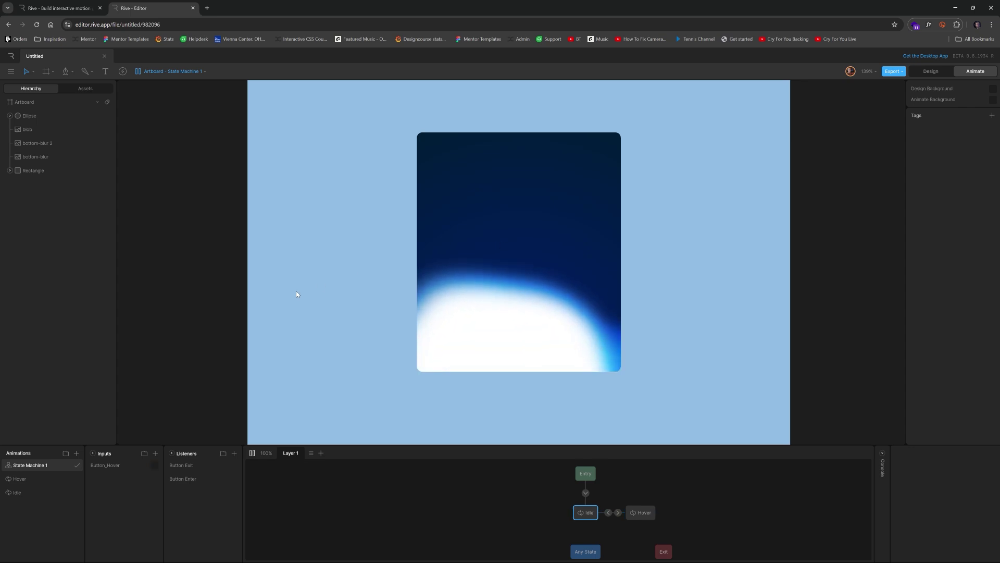
key("space")
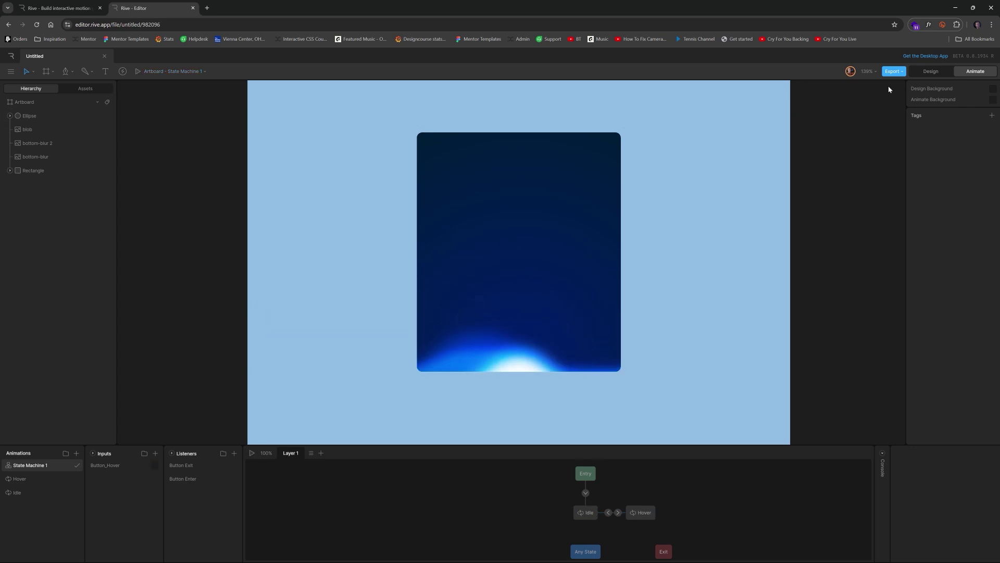
In Design mode, add the text "Deep Sea Adventures" on two lines in the card's upper half, at about X 404, Y 266
key("Tab")
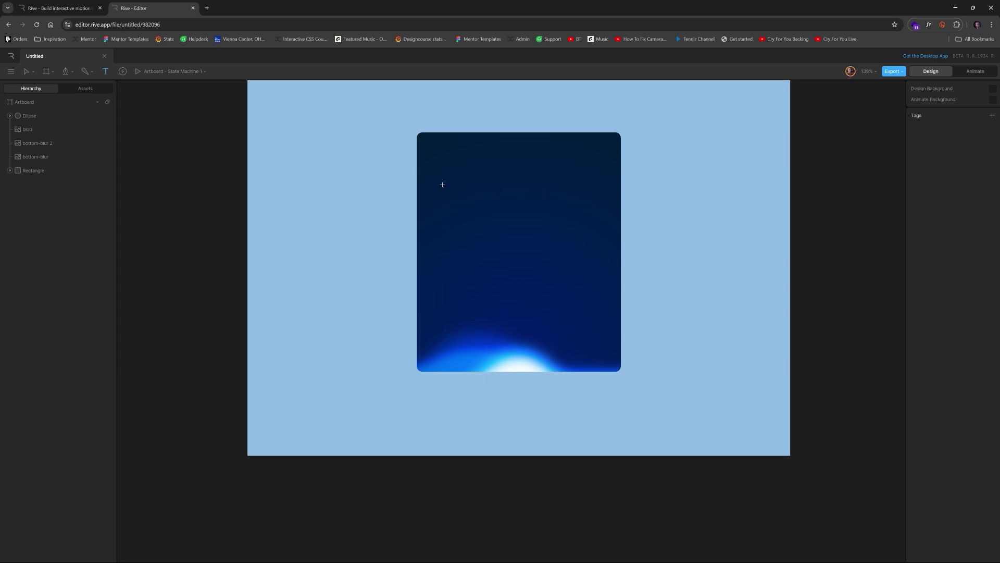
left_click(459, 183)
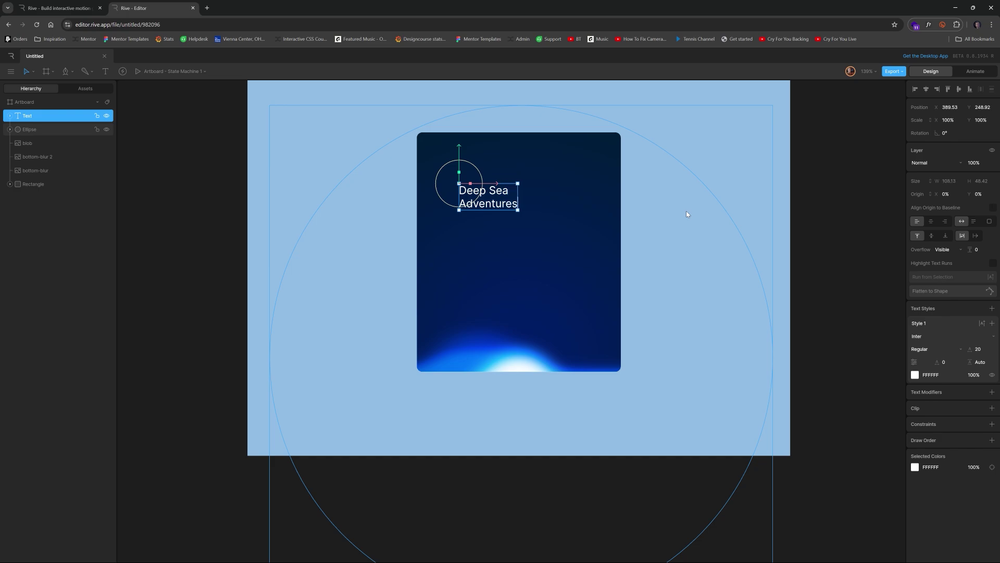
left_click_drag(508, 201, 516, 211)
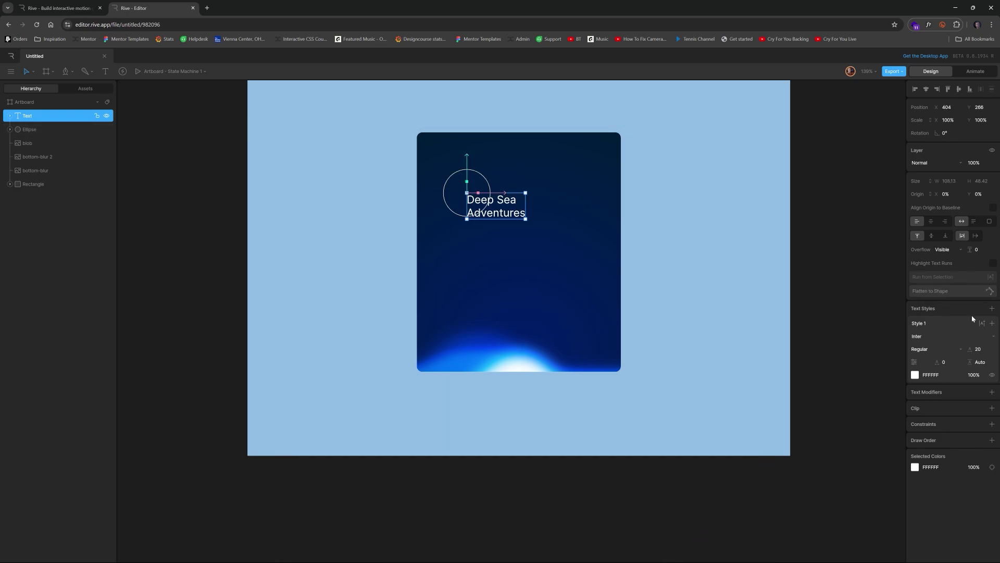
Set the title's font to Poppins Bold at size 36
left_click(936, 337)
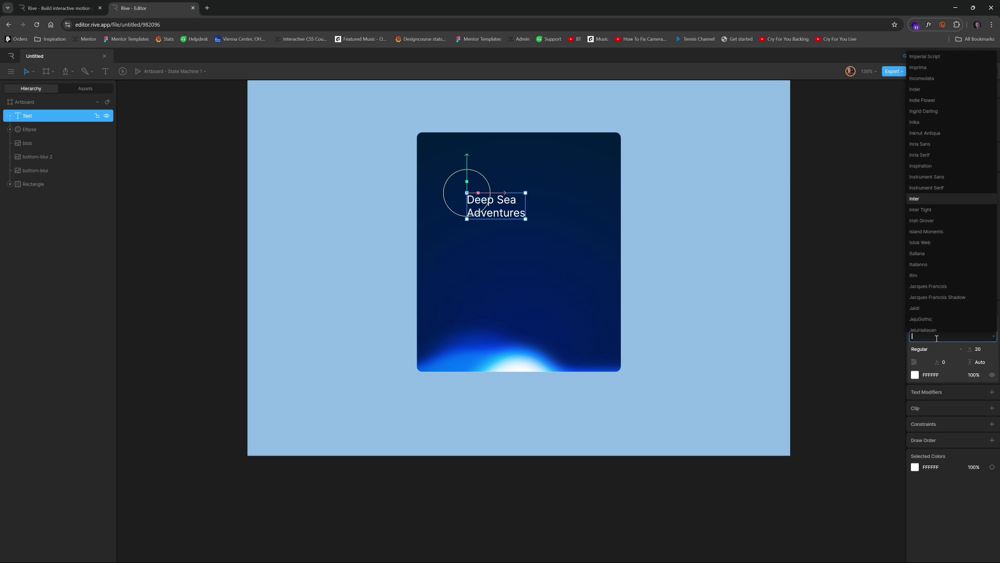
type("Poppins")
key("Return")
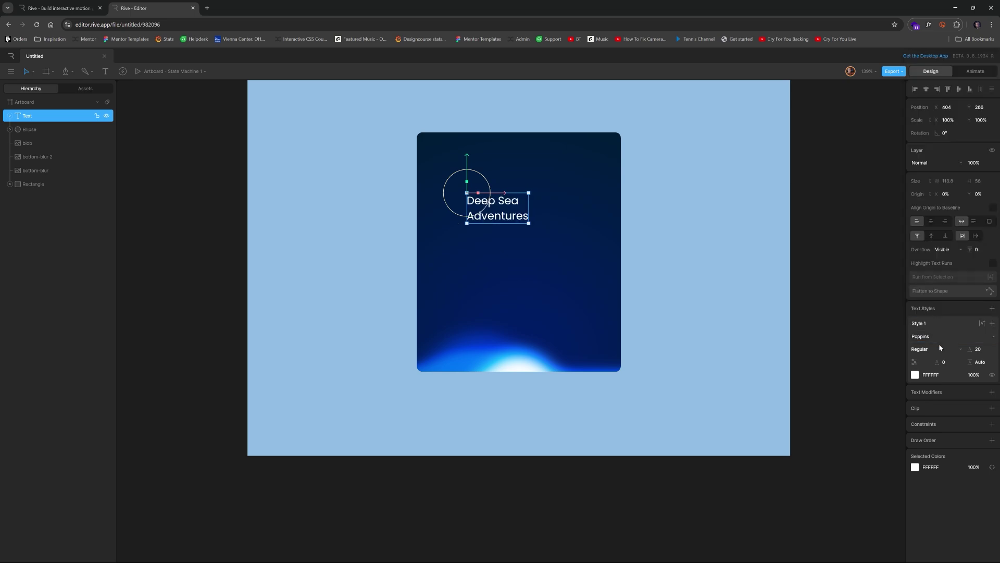
left_click(941, 348)
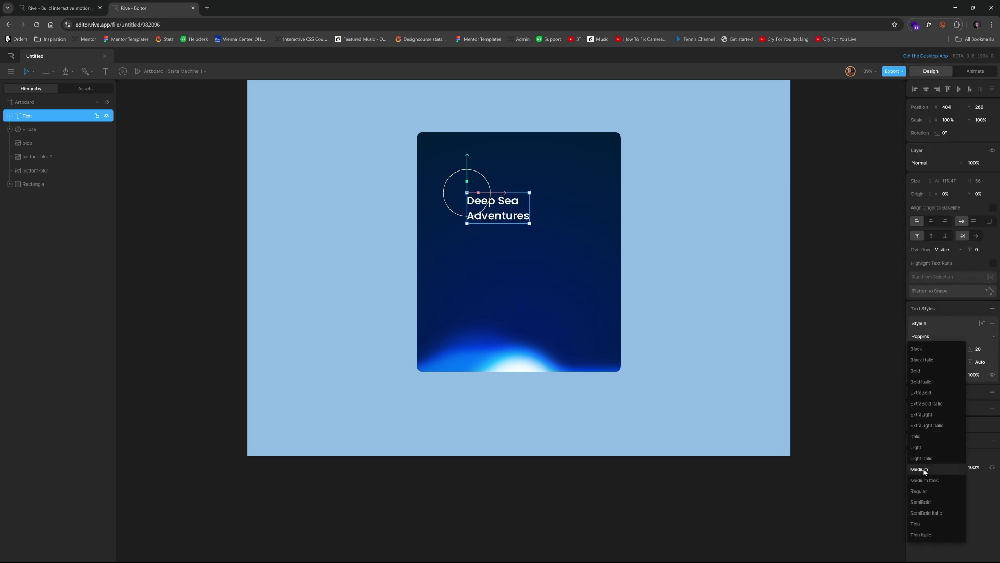
left_click(921, 371)
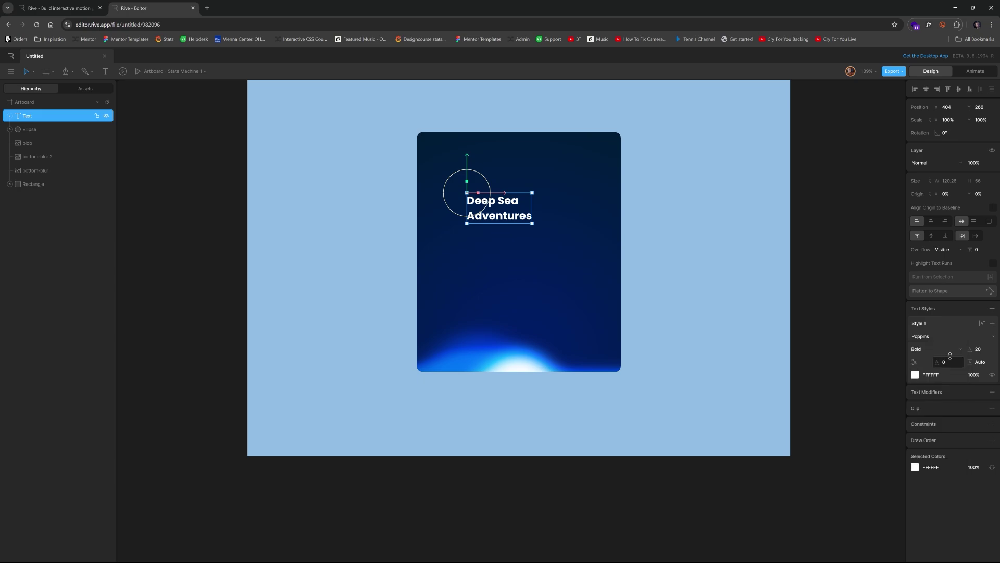
left_click_drag(986, 357, 991, 348)
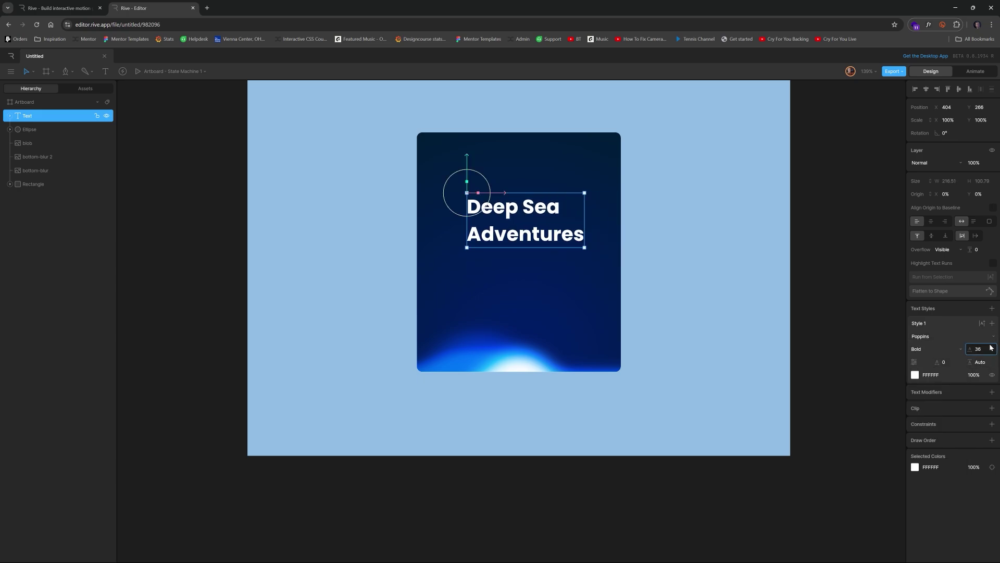
Tighten the title's line height to about 41.06 and move the title to X 391.5, Y 253
left_click_drag(671, 262, 529, 222)
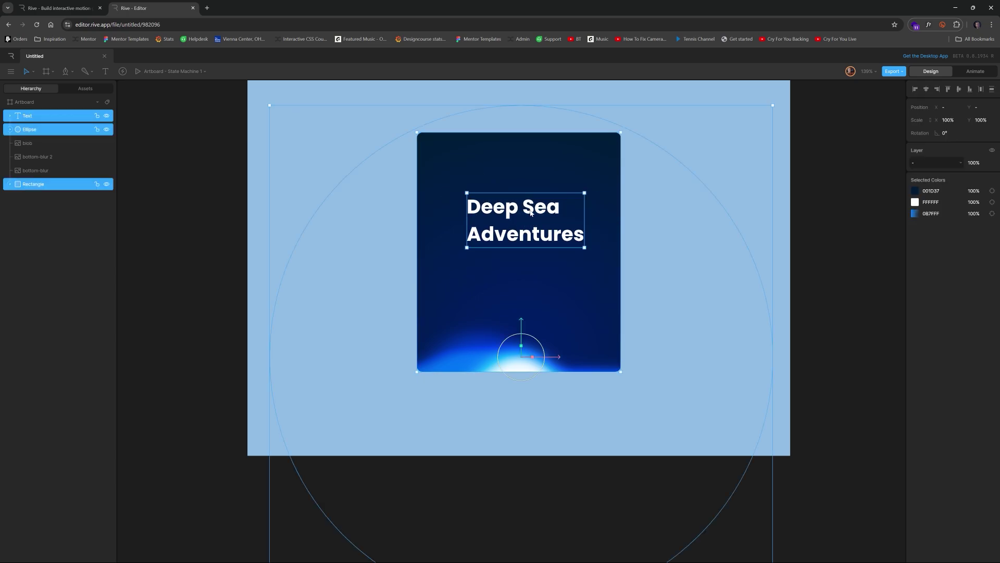
left_click(524, 213)
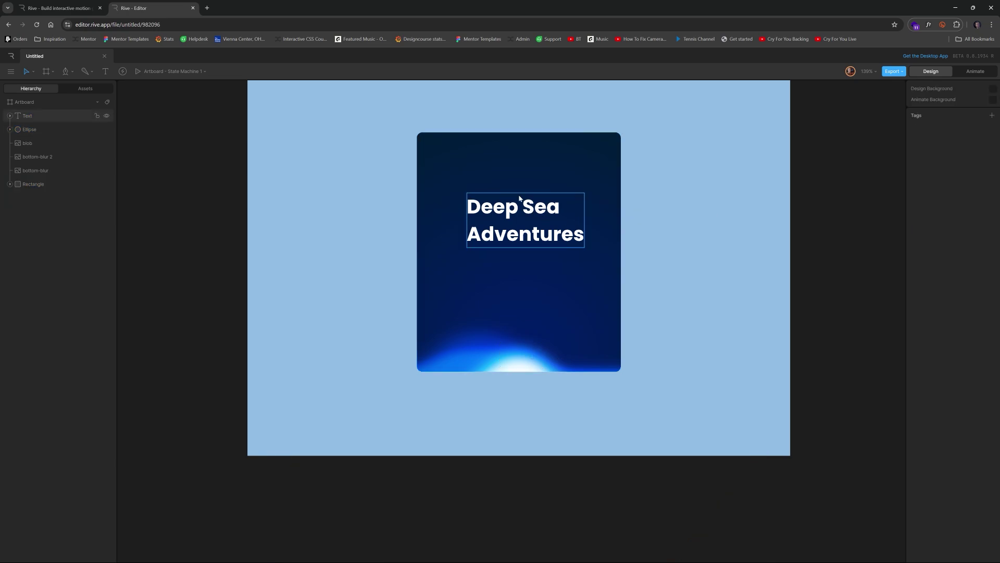
left_click_drag(524, 213, 516, 209)
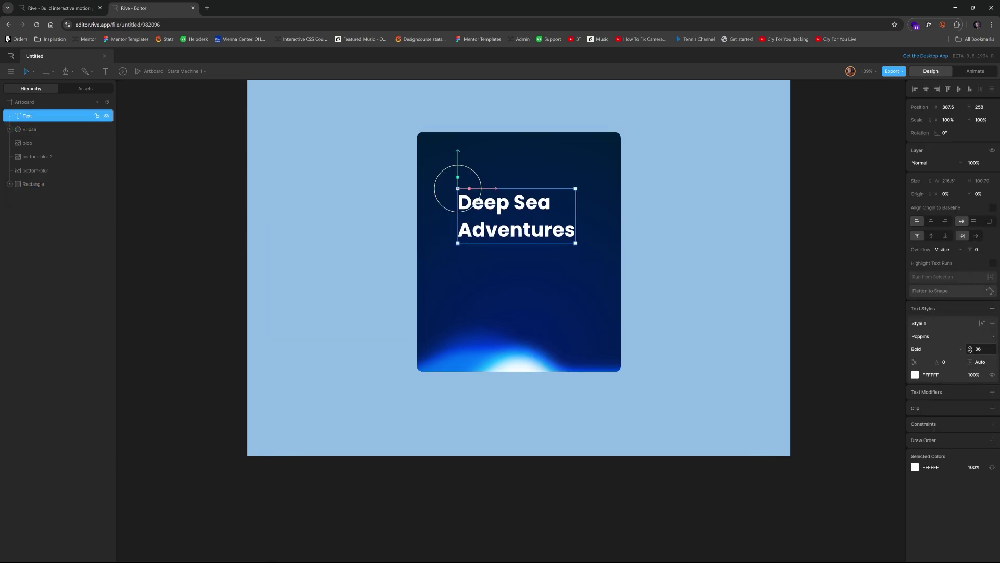
left_click_drag(970, 349, 972, 371)
left_click_drag(526, 223, 528, 220)
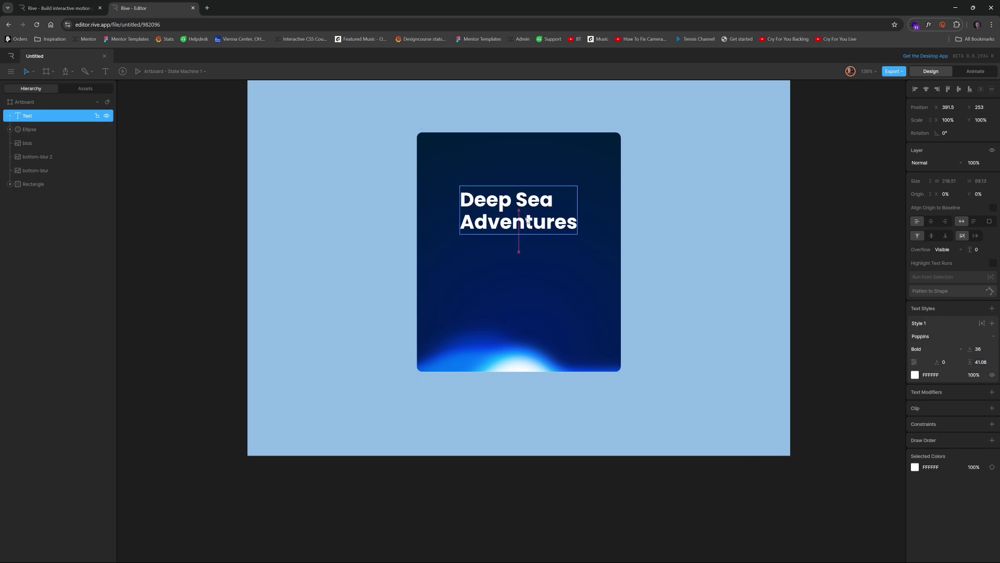
Center-align the two lines of the title text
left_click(805, 201)
key("ctrl+z")
left_click(932, 221)
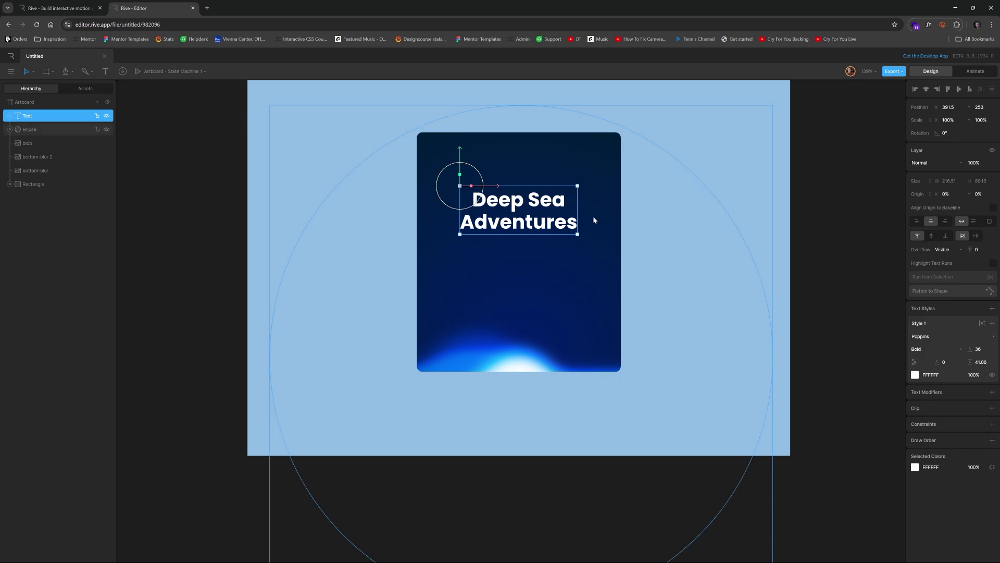
left_click(794, 211)
left_click(525, 211)
Keyframe the title's Y position at 253 at the start of Idle, and raise the title to Y 204 in Hover
left_click(972, 74)
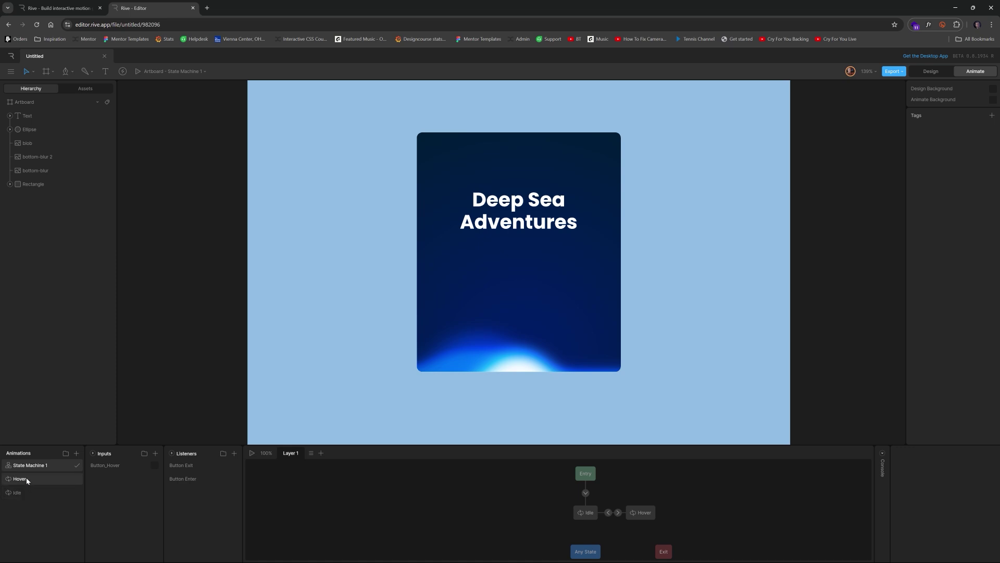
left_click(24, 492)
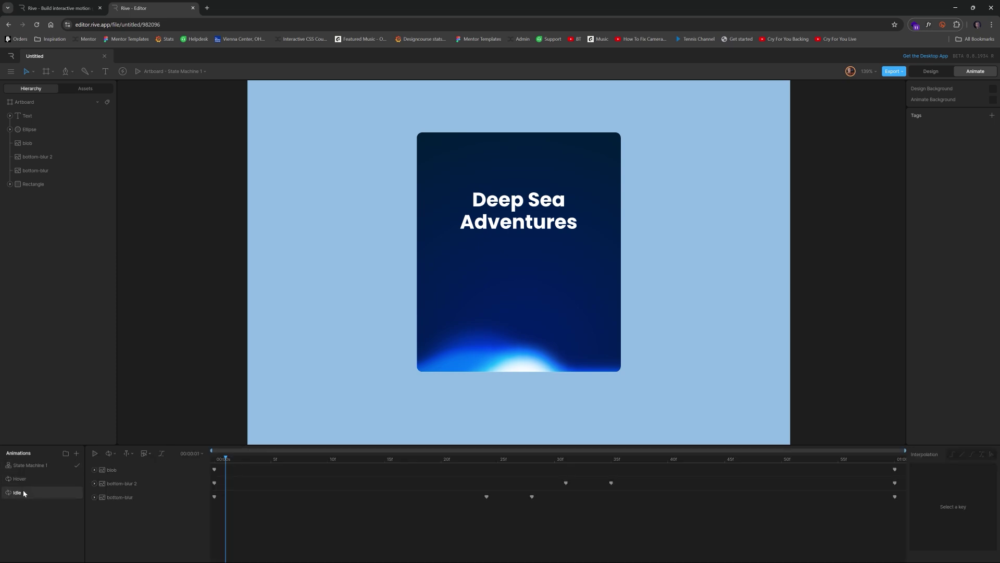
left_click(522, 221)
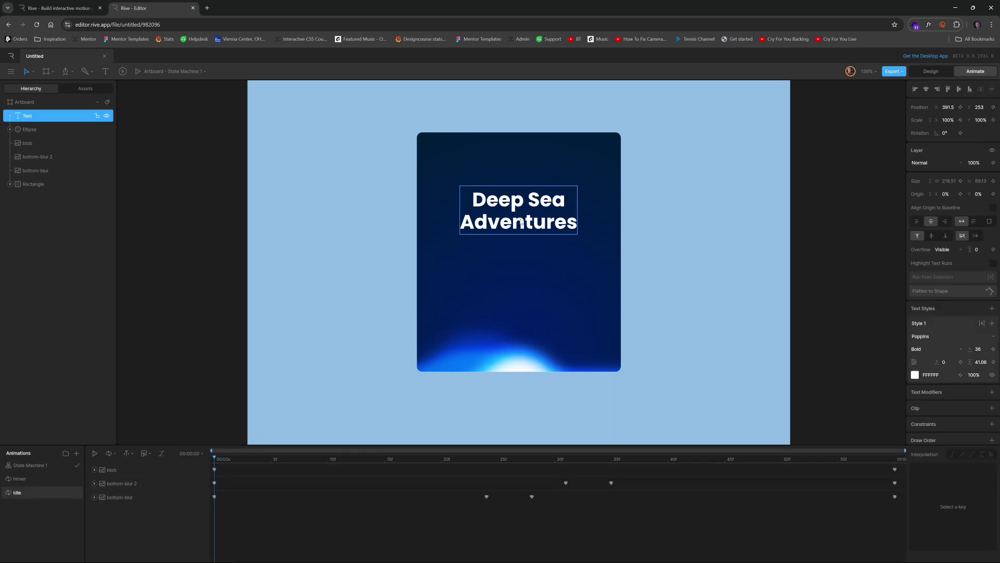
left_click(993, 107)
left_click(24, 479)
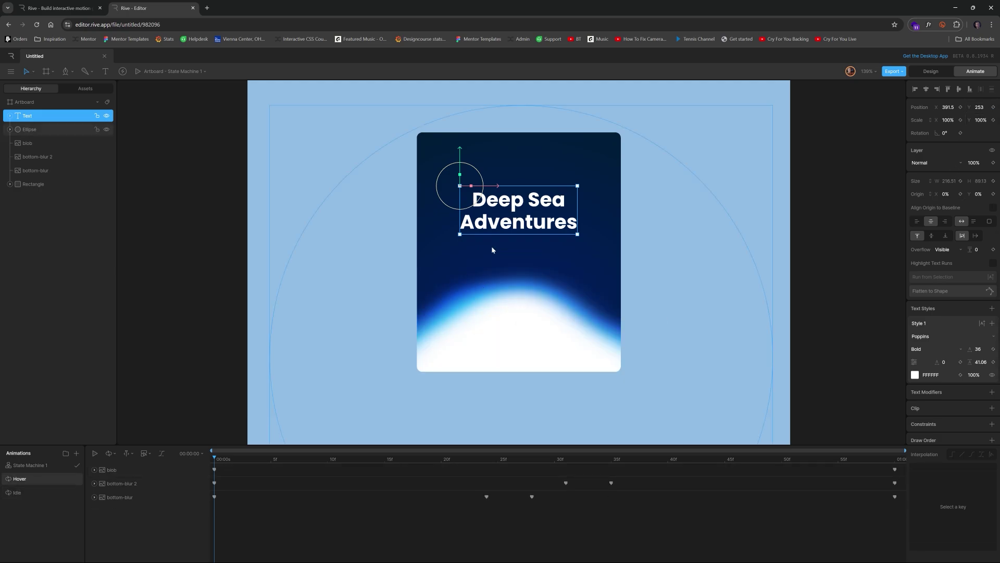
left_click_drag(461, 148, 461, 122)
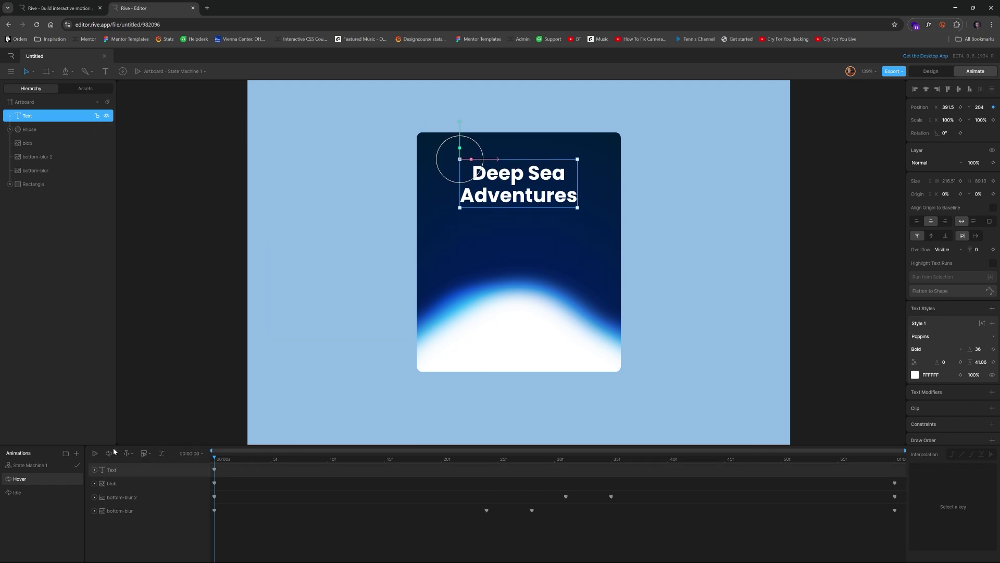
Play the state machine and test how the title moves as the pointer enters and leaves the card
left_click(35, 468)
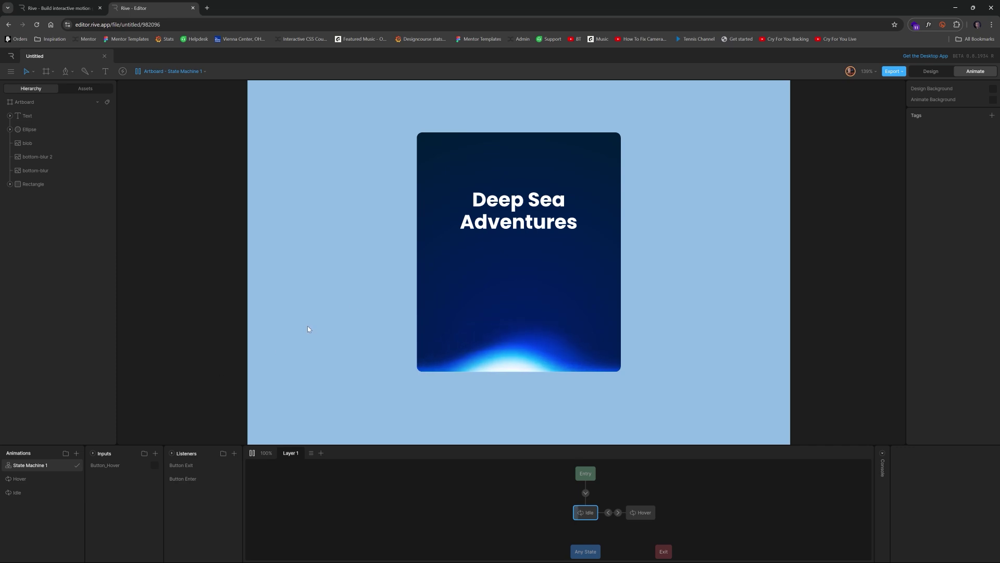
mouse_move(518, 254)
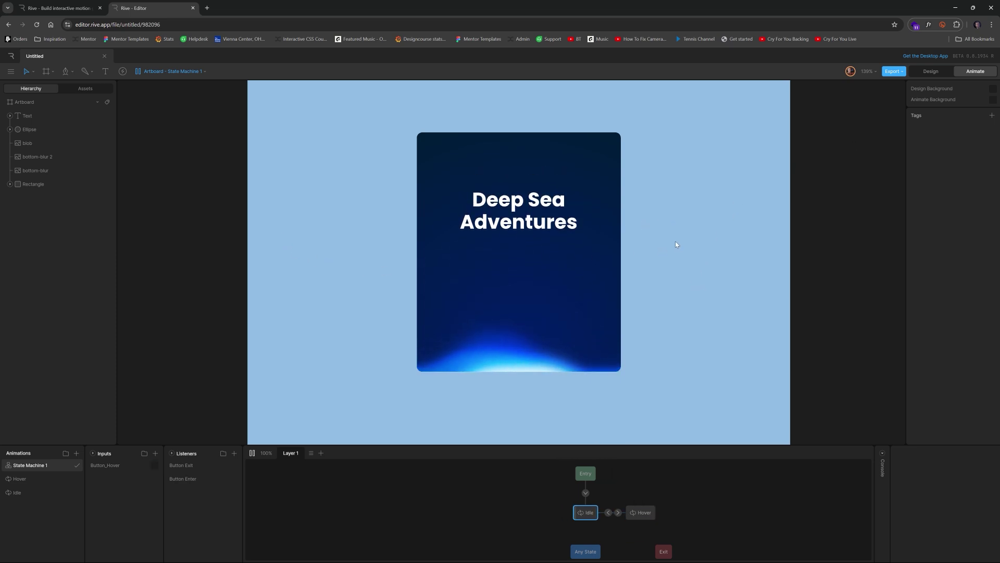
key("space")
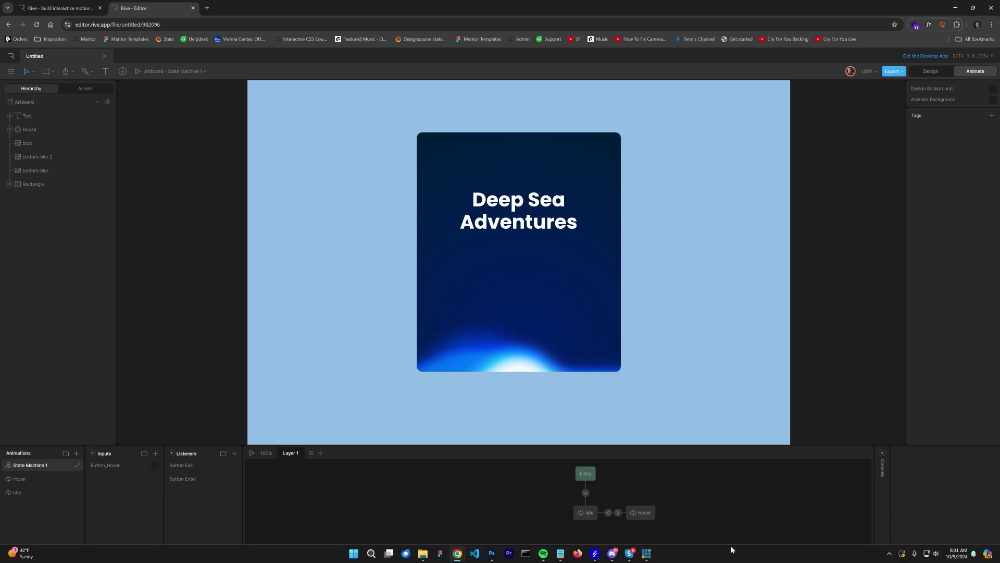
Switch to the other Chrome window holding the Deep Sea Creatures version of the card and maximize it
mouse_move(459, 557)
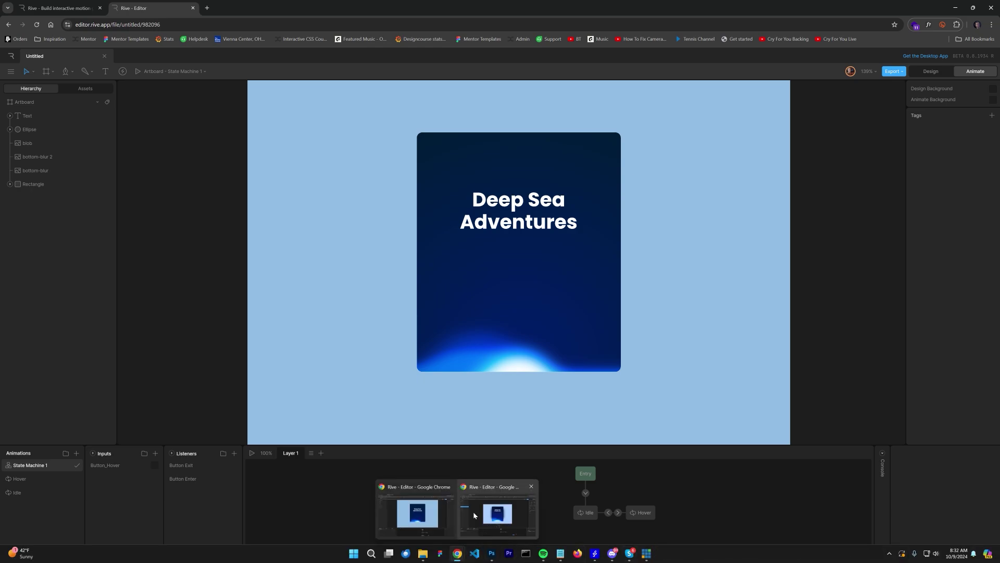
left_click(504, 511)
left_click_drag(844, 94, 503, 113)
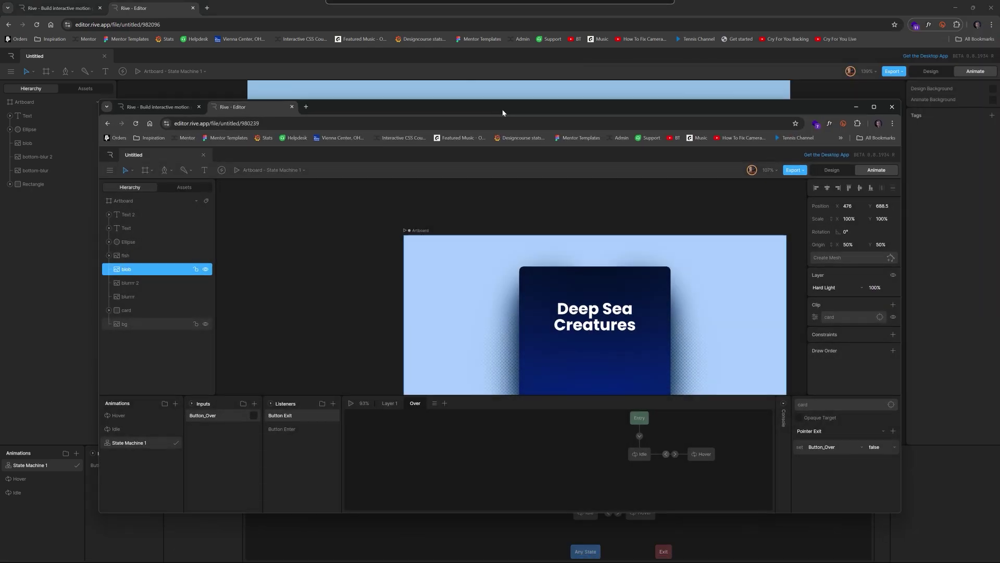
double_click(503, 112)
left_click(695, 192)
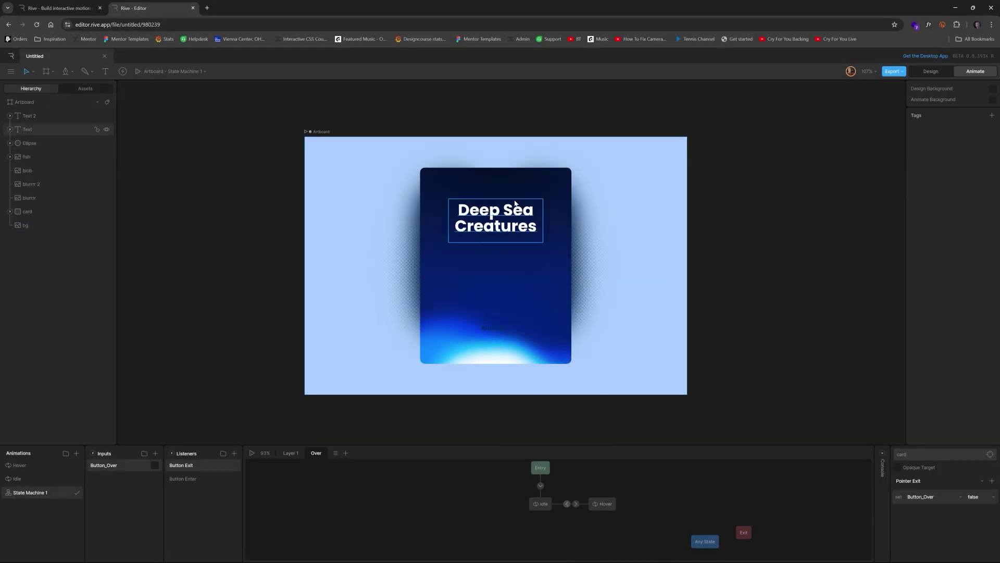
Play the Deep Sea Creatures card's state machine and examine how its title, button text and fish react to the pointer
left_click(318, 132)
scroll(443, 216, "up", 4)
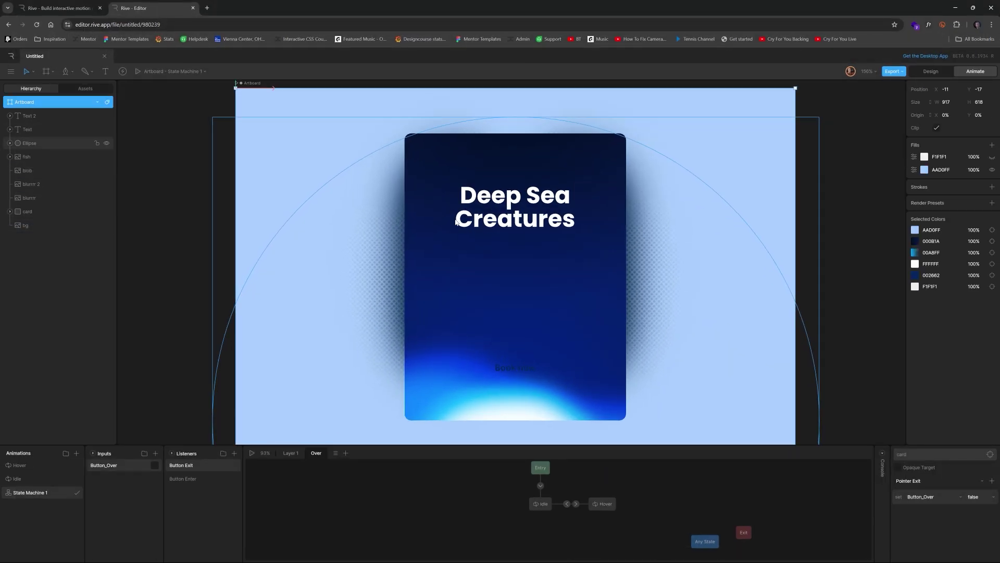
scroll(790, 214, "right", 2)
left_click(773, 207)
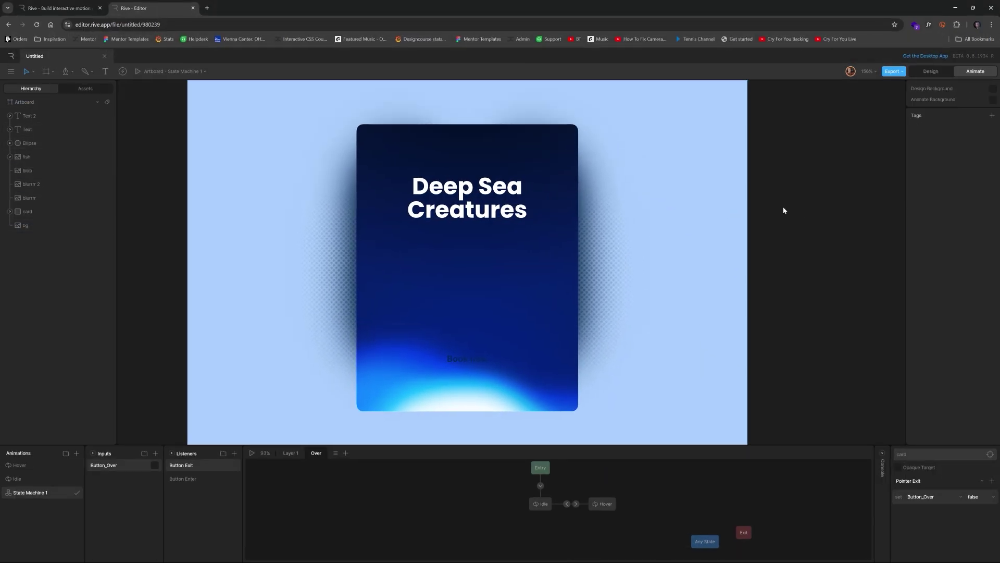
key("space")
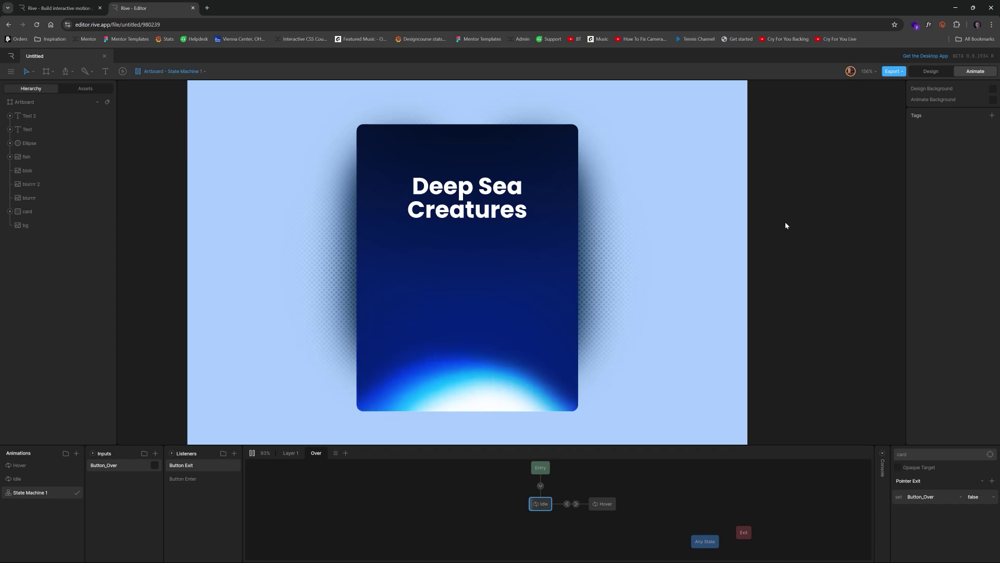
mouse_move(547, 265)
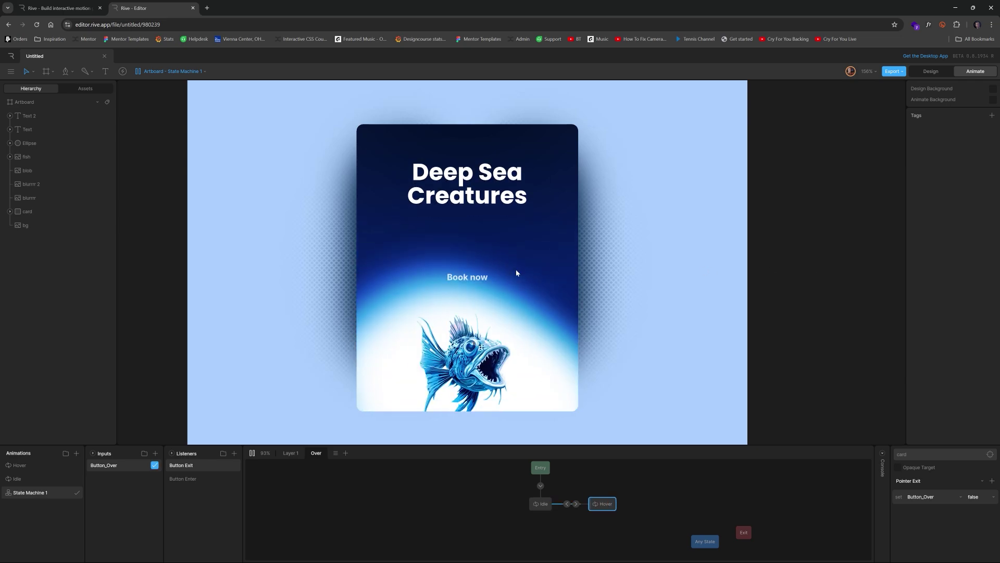
scroll(718, 251, "down", 3)
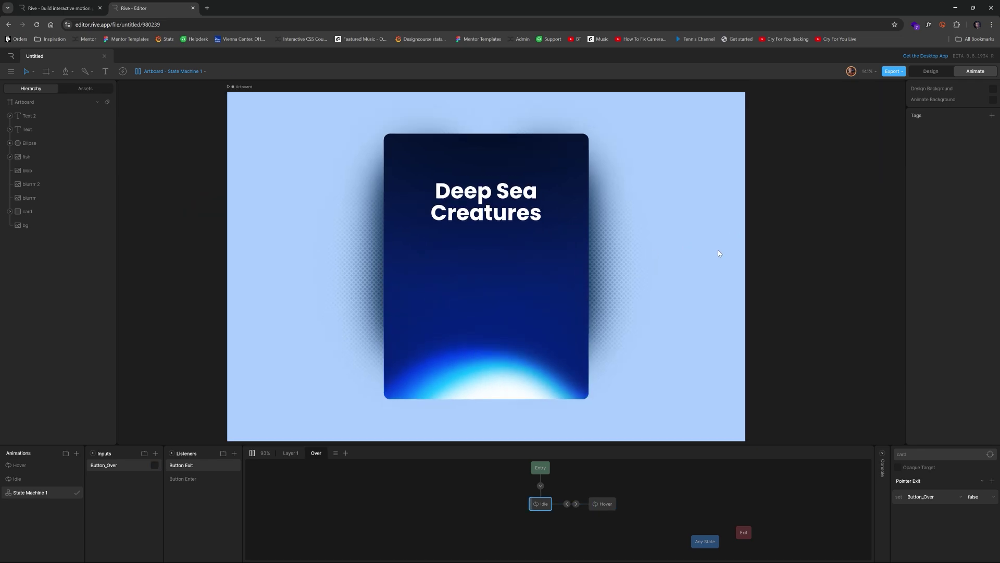
scroll(569, 274, "up", 2)
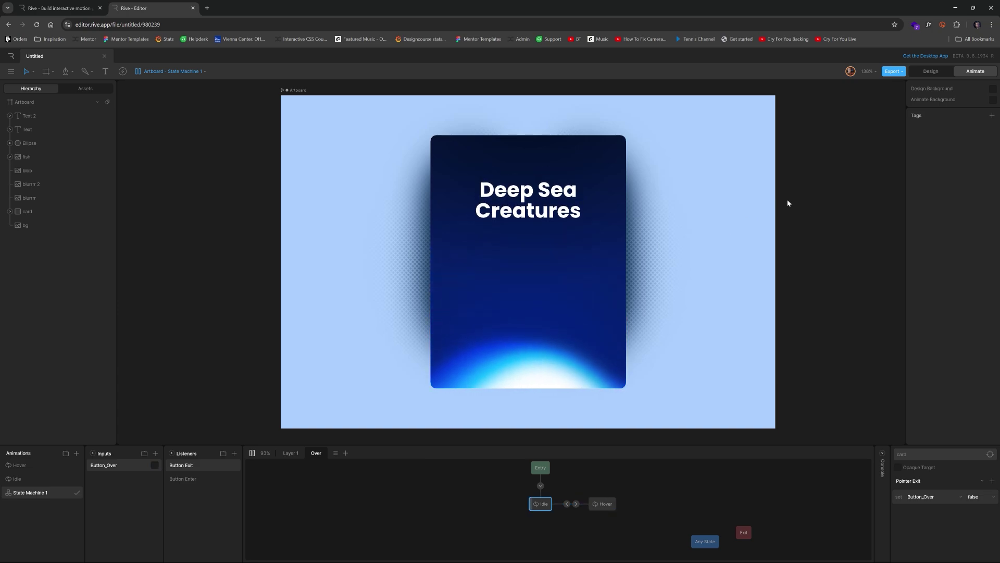
key("space")
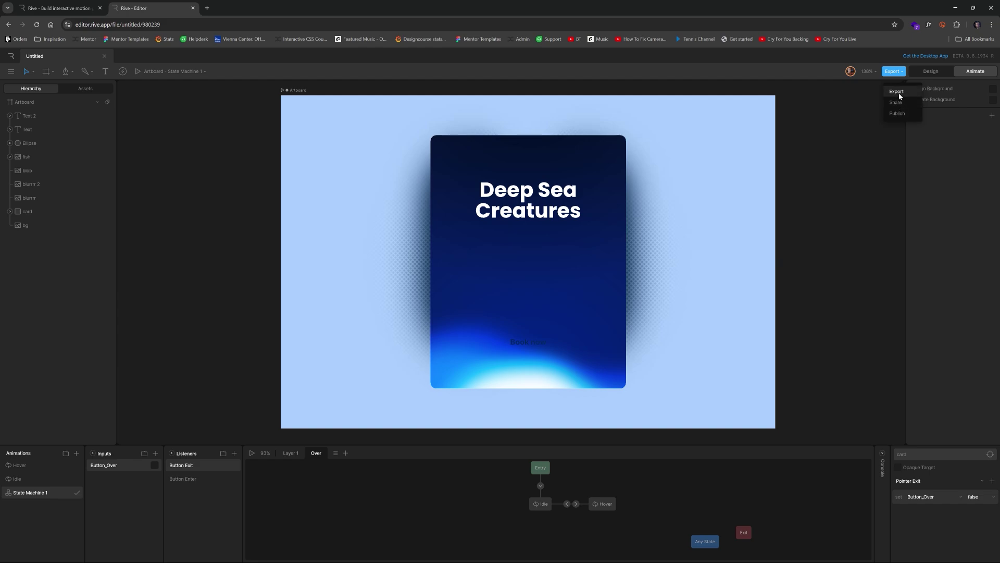
left_click(644, 243)
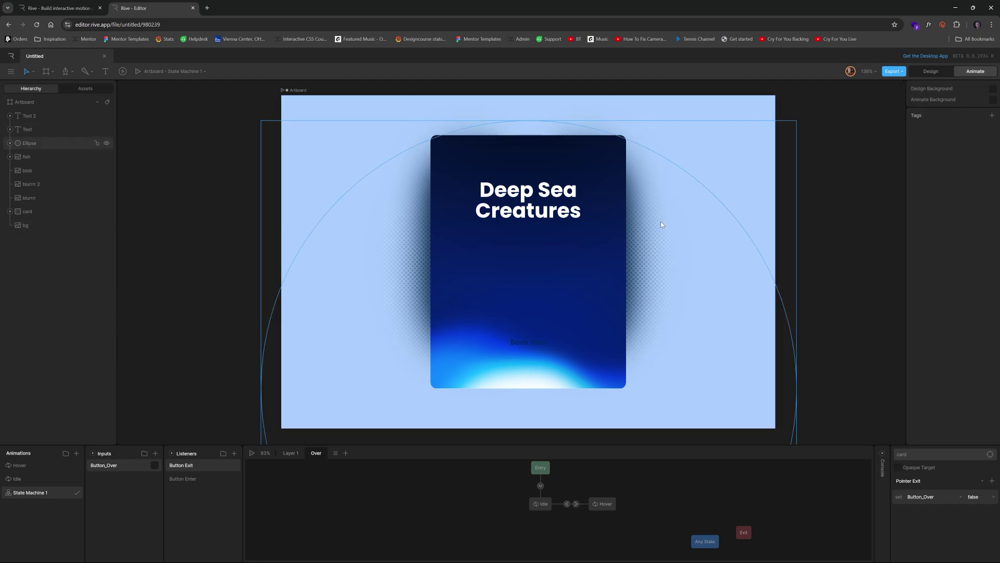
left_click(296, 90)
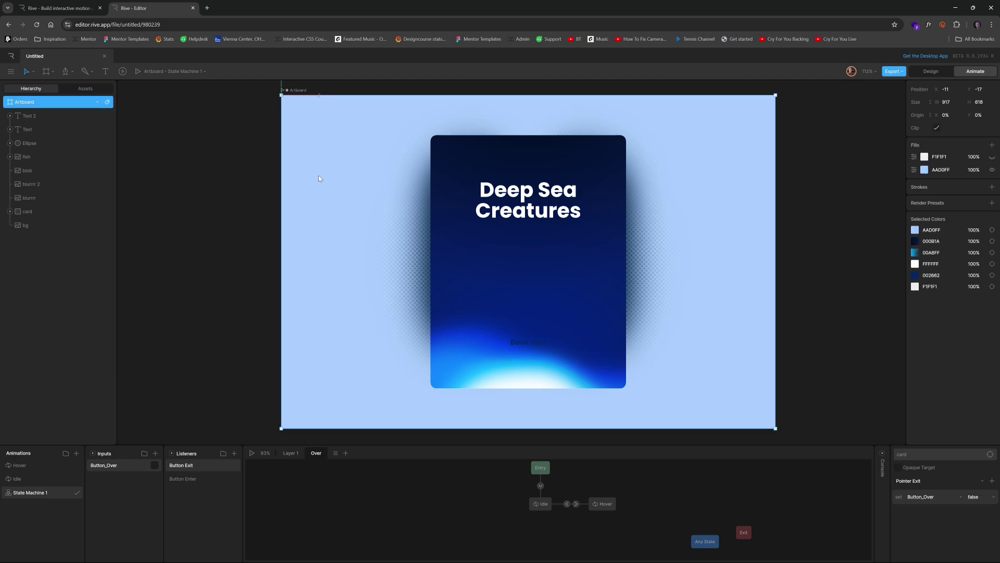
scroll(320, 176, "down", 3)
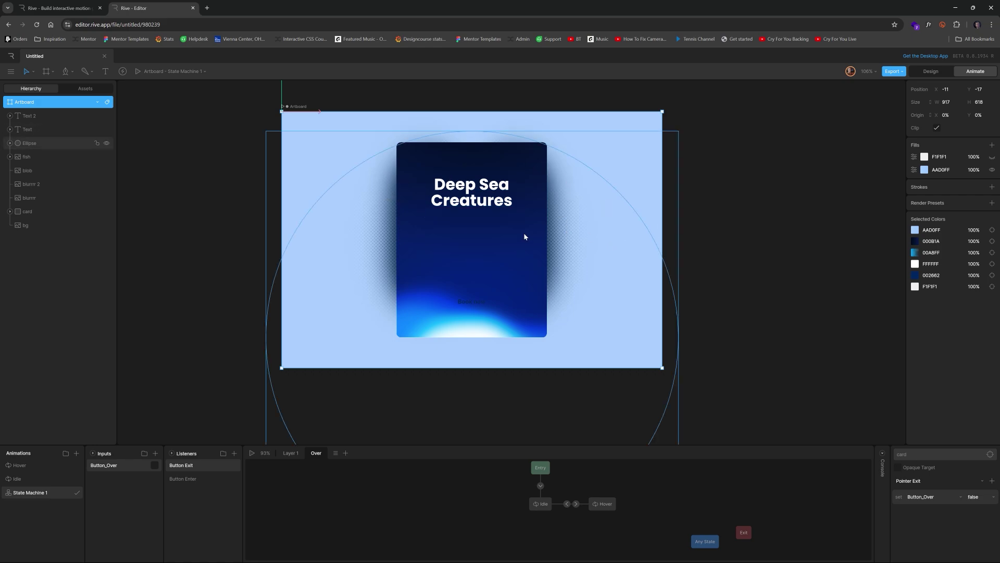
left_click(746, 192)
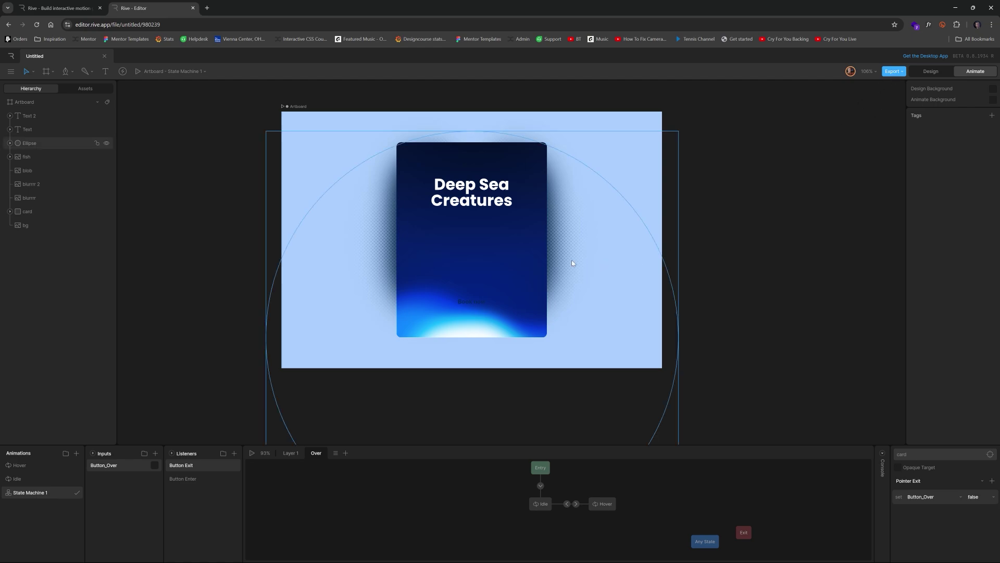
left_click(300, 106)
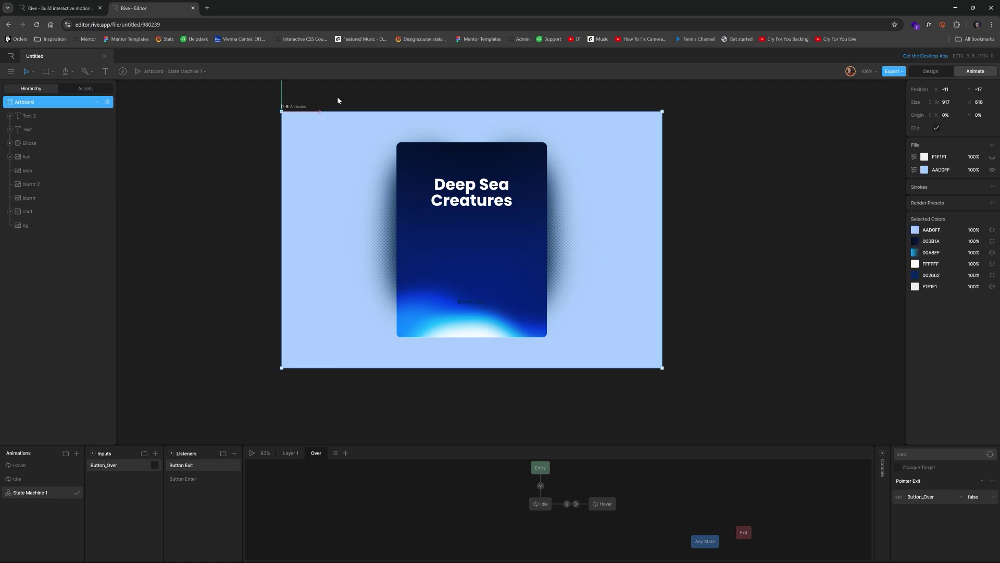
left_click(346, 96)
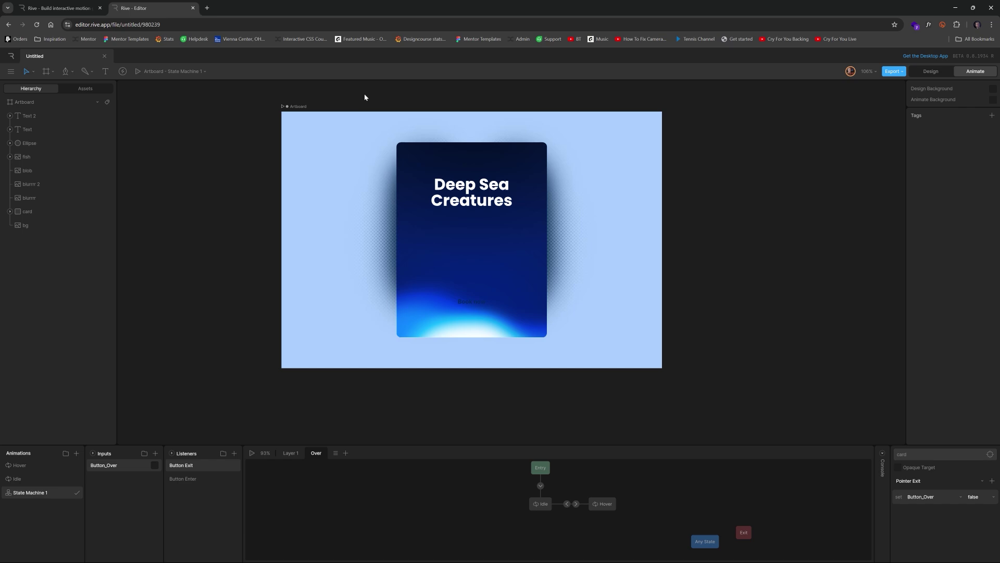